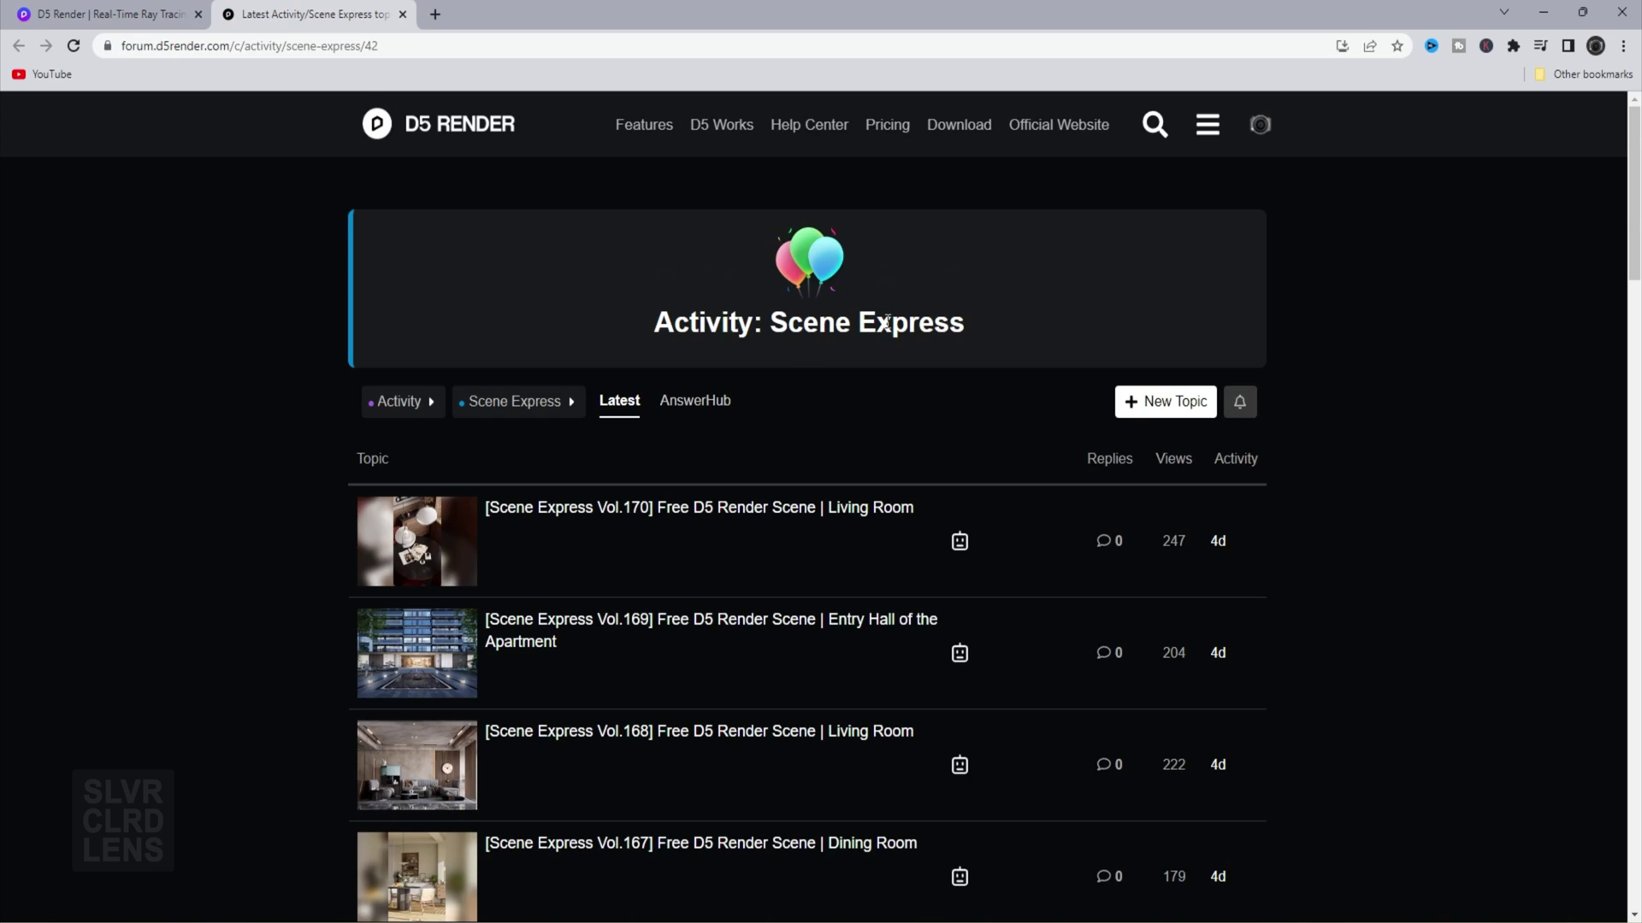
Find the free Modern High-Rise scene, Vol.153, in the Scene Express list and open its topic.
scroll(537, 567, down, 20)
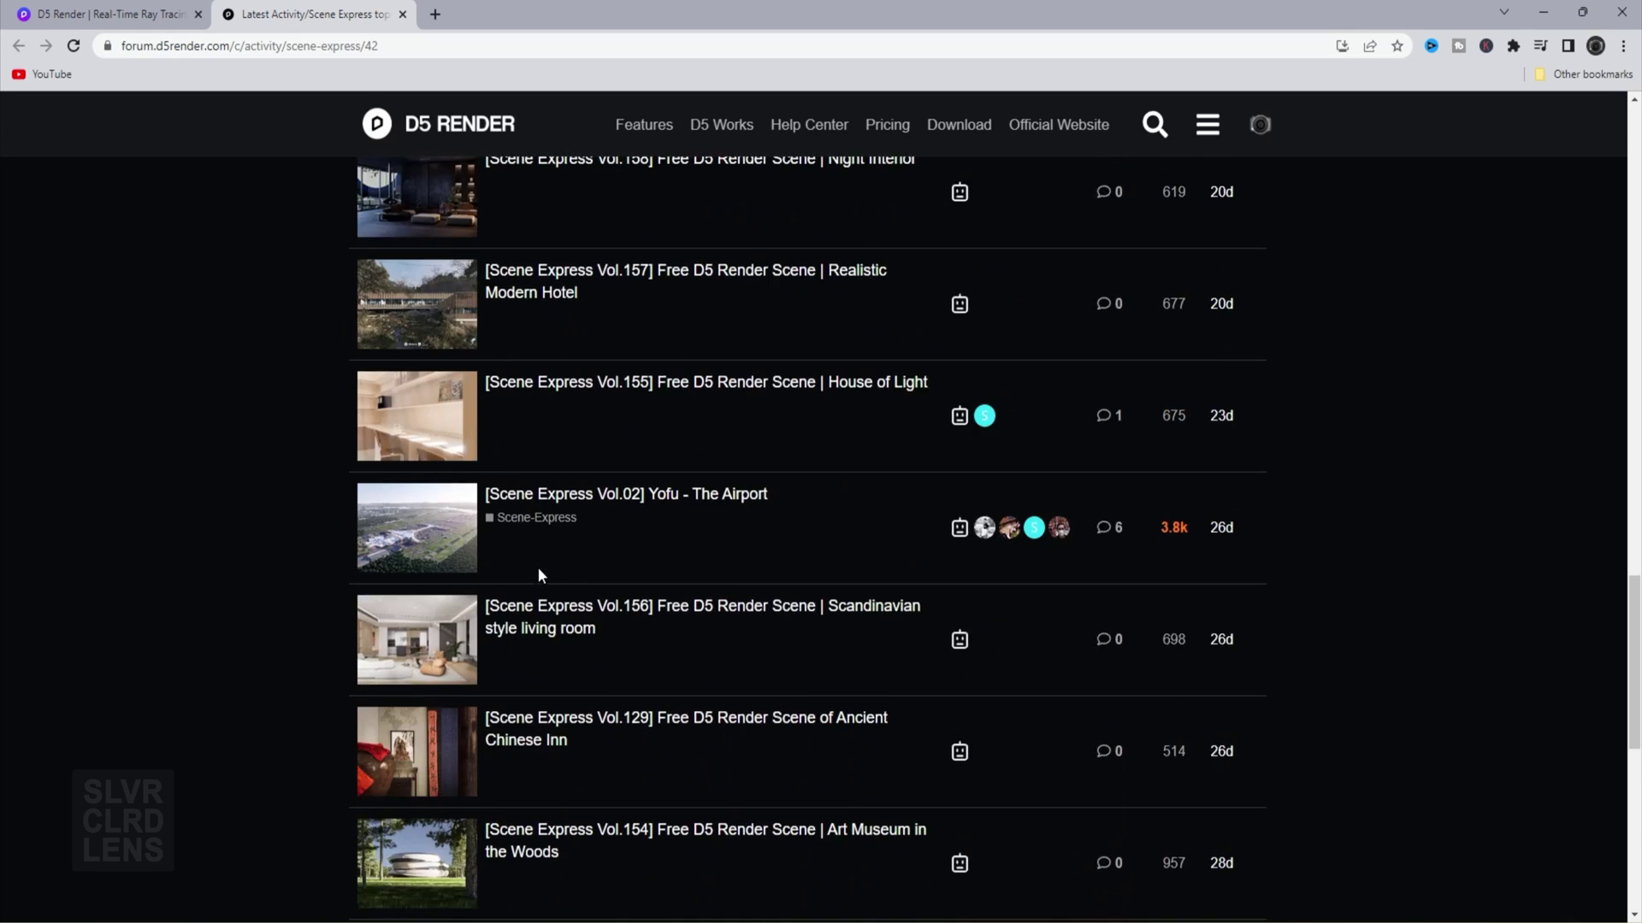
scroll(548, 605, down, 10)
scroll(554, 669, up, 6)
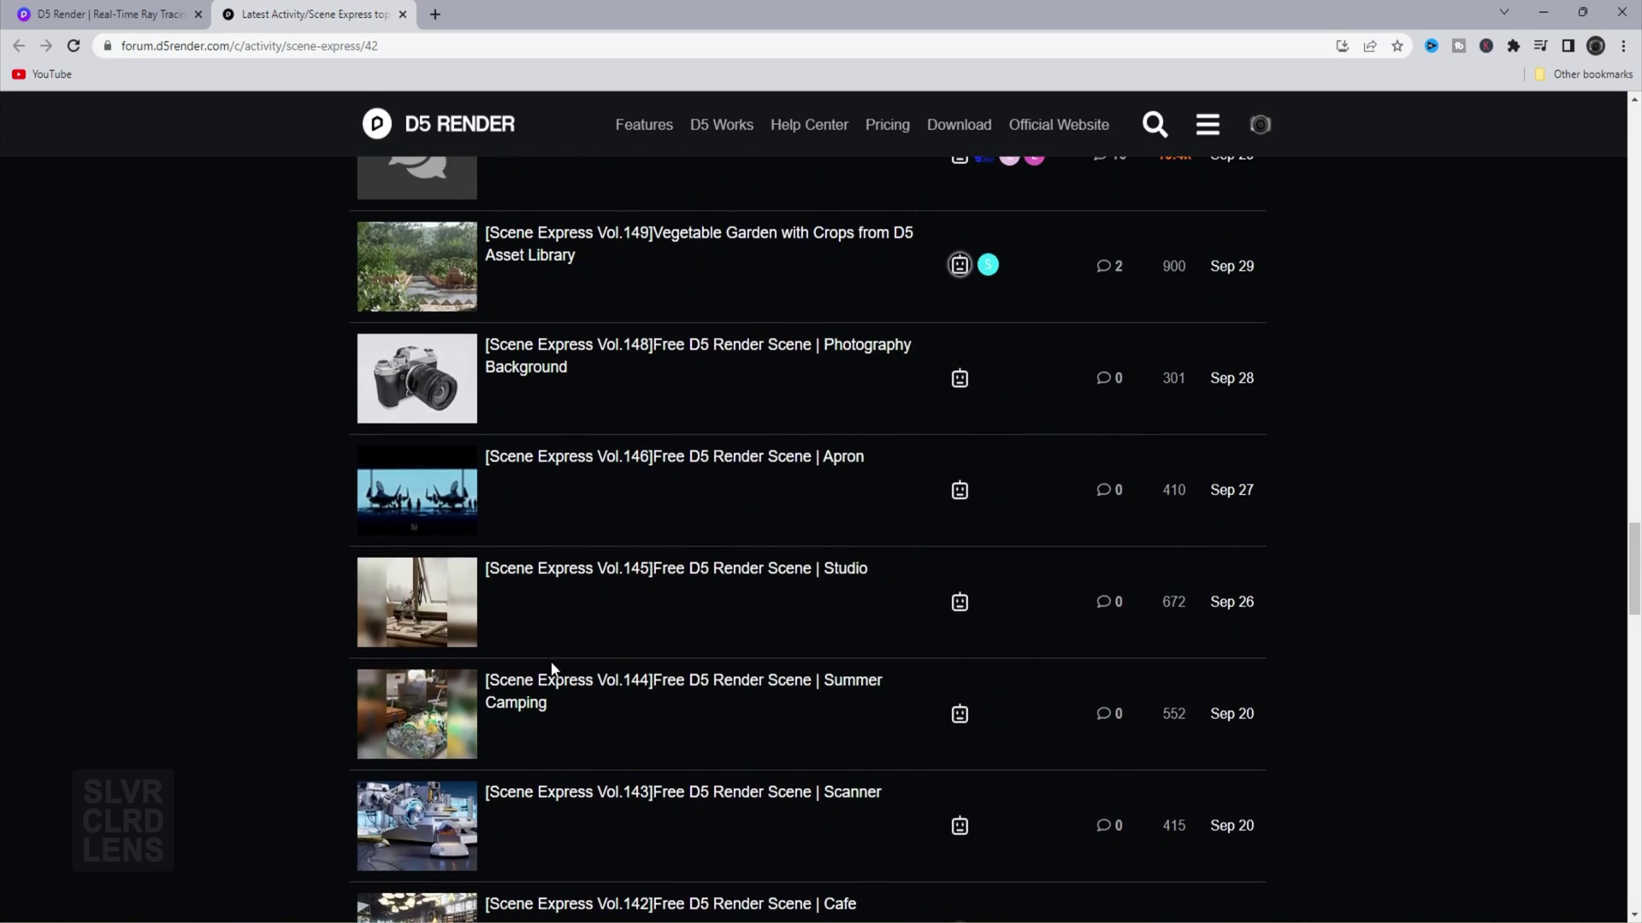
scroll(552, 656, up, 12)
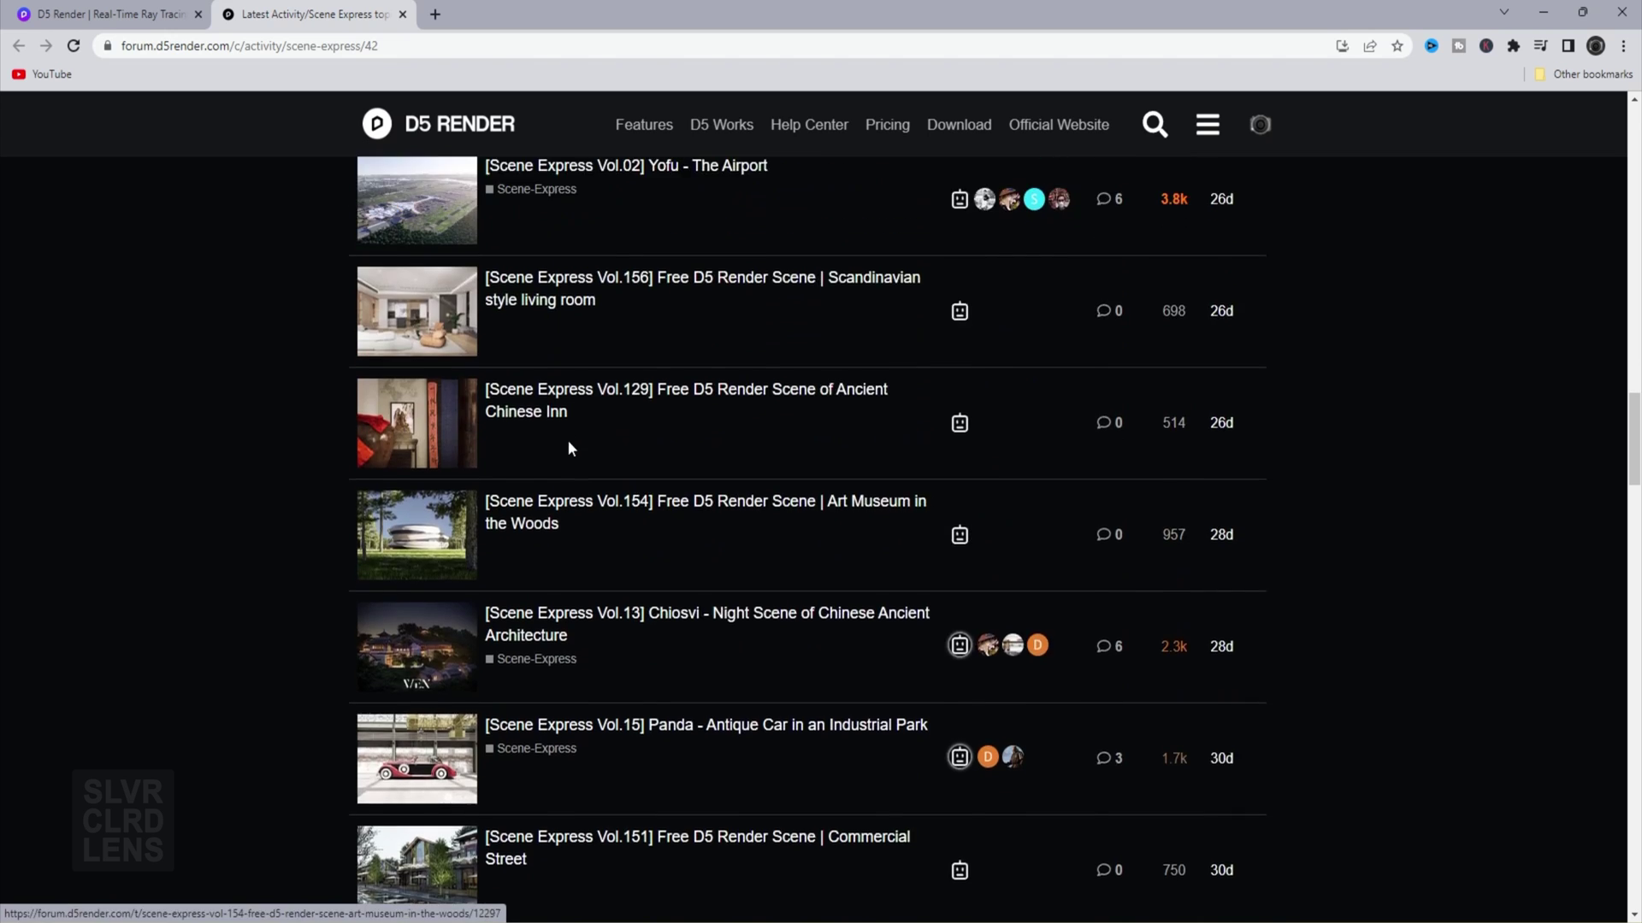
scroll(306, 451, up, 12)
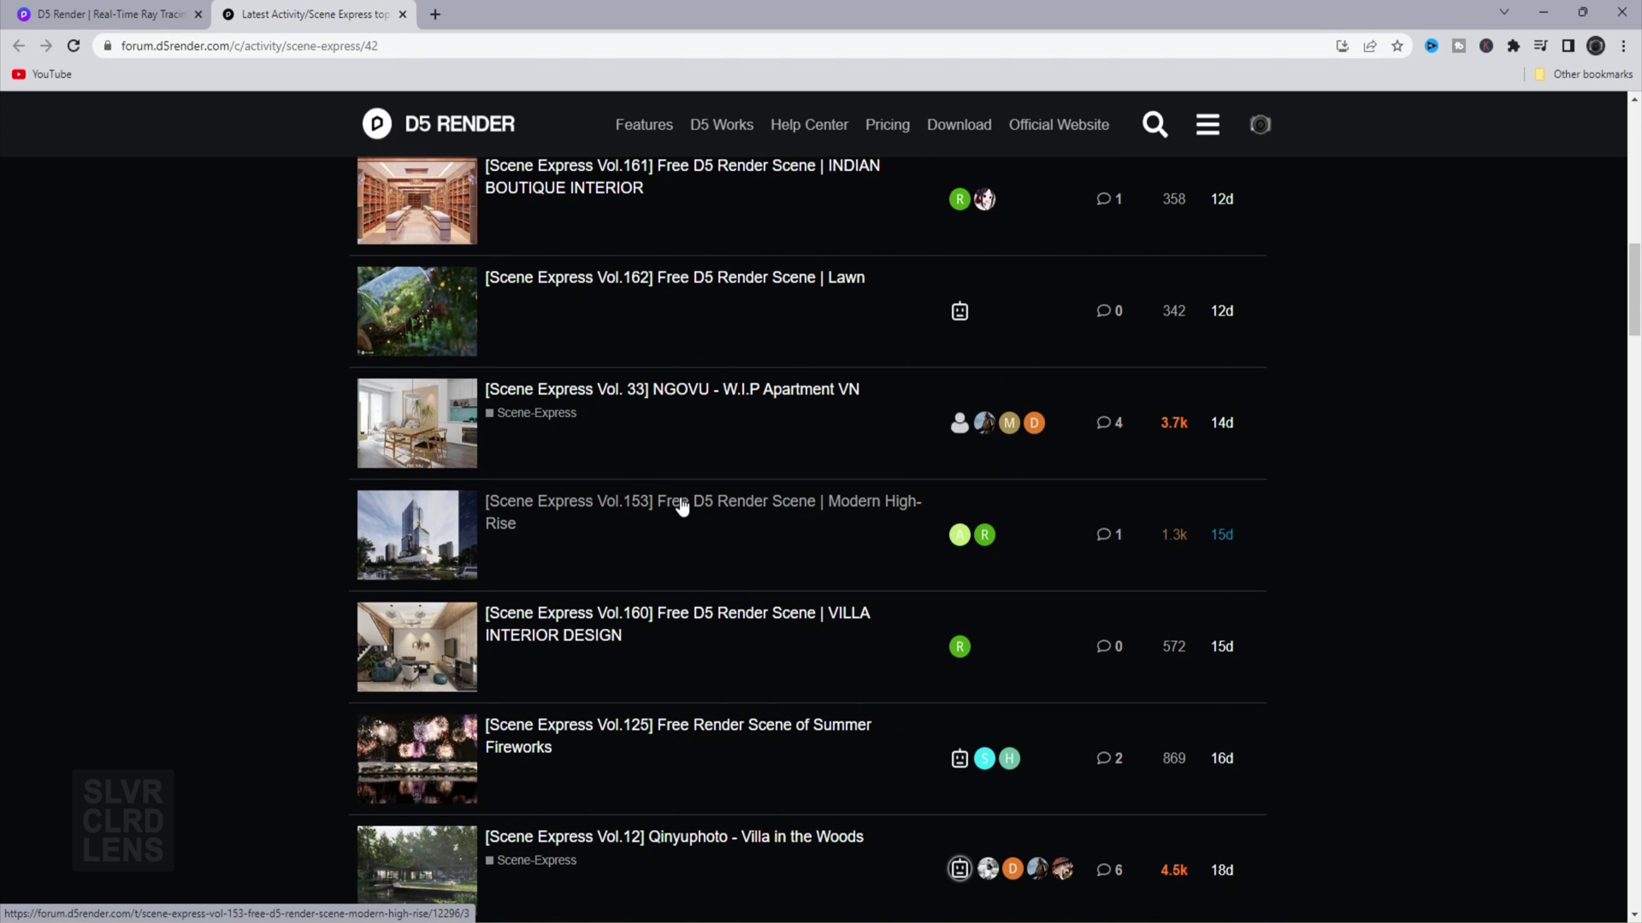
click(681, 504)
Review the Modern High-Rise topic and examine its scene preview image at enlarged size.
scroll(235, 333, up, 5)
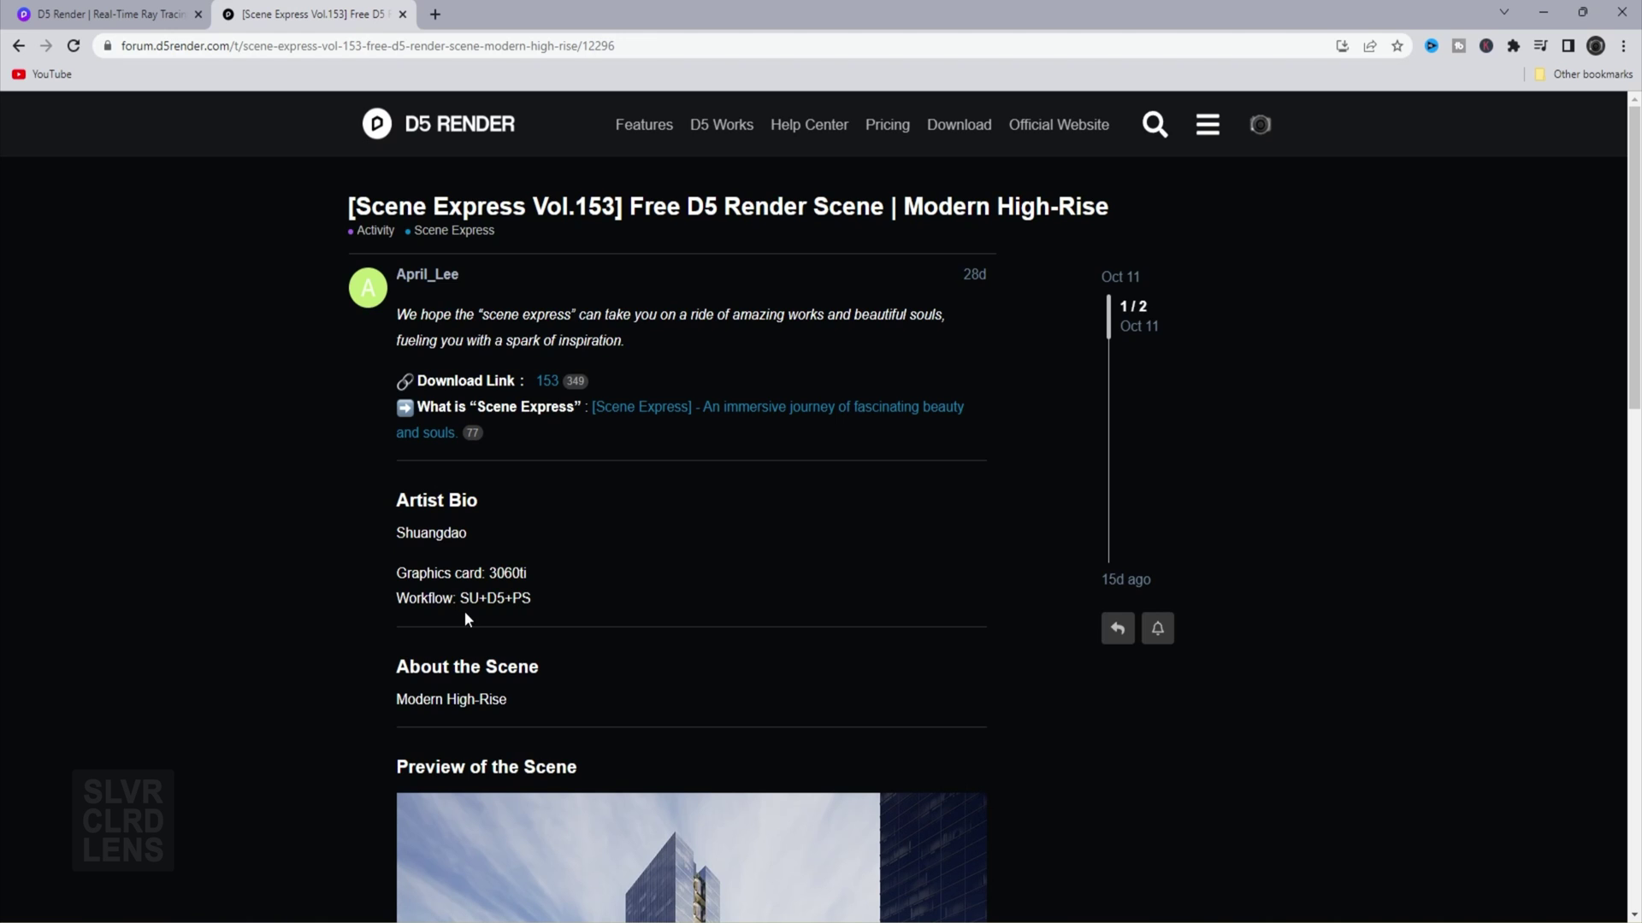
scroll(525, 605, down, 5)
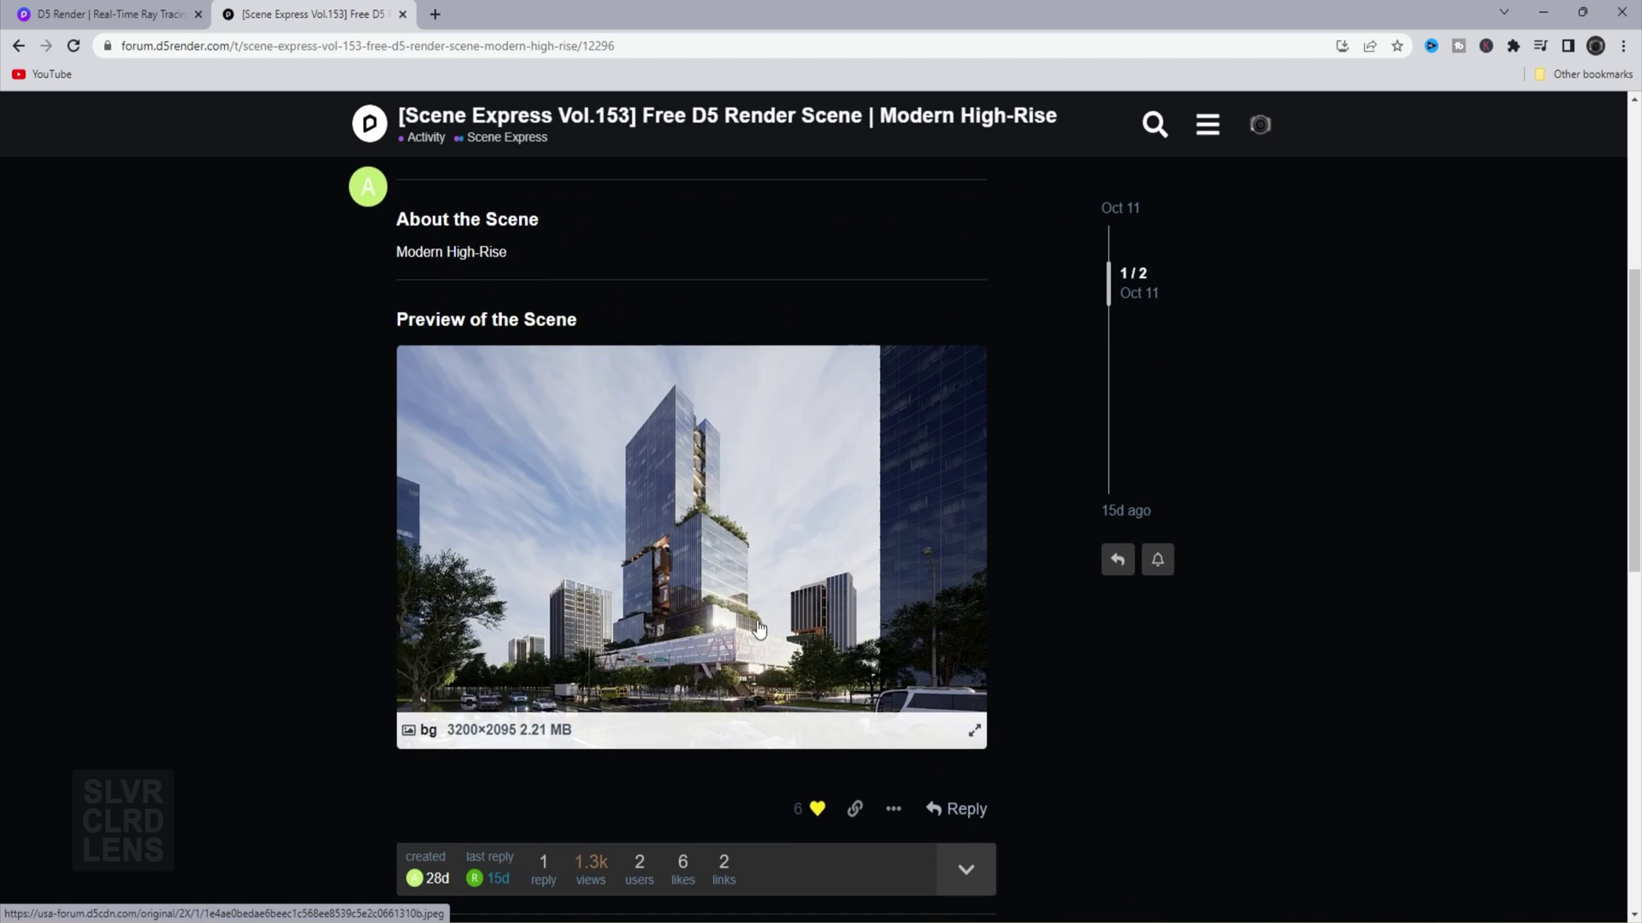
scroll(608, 517, down, 5)
scroll(607, 522, up, 4)
click(646, 494)
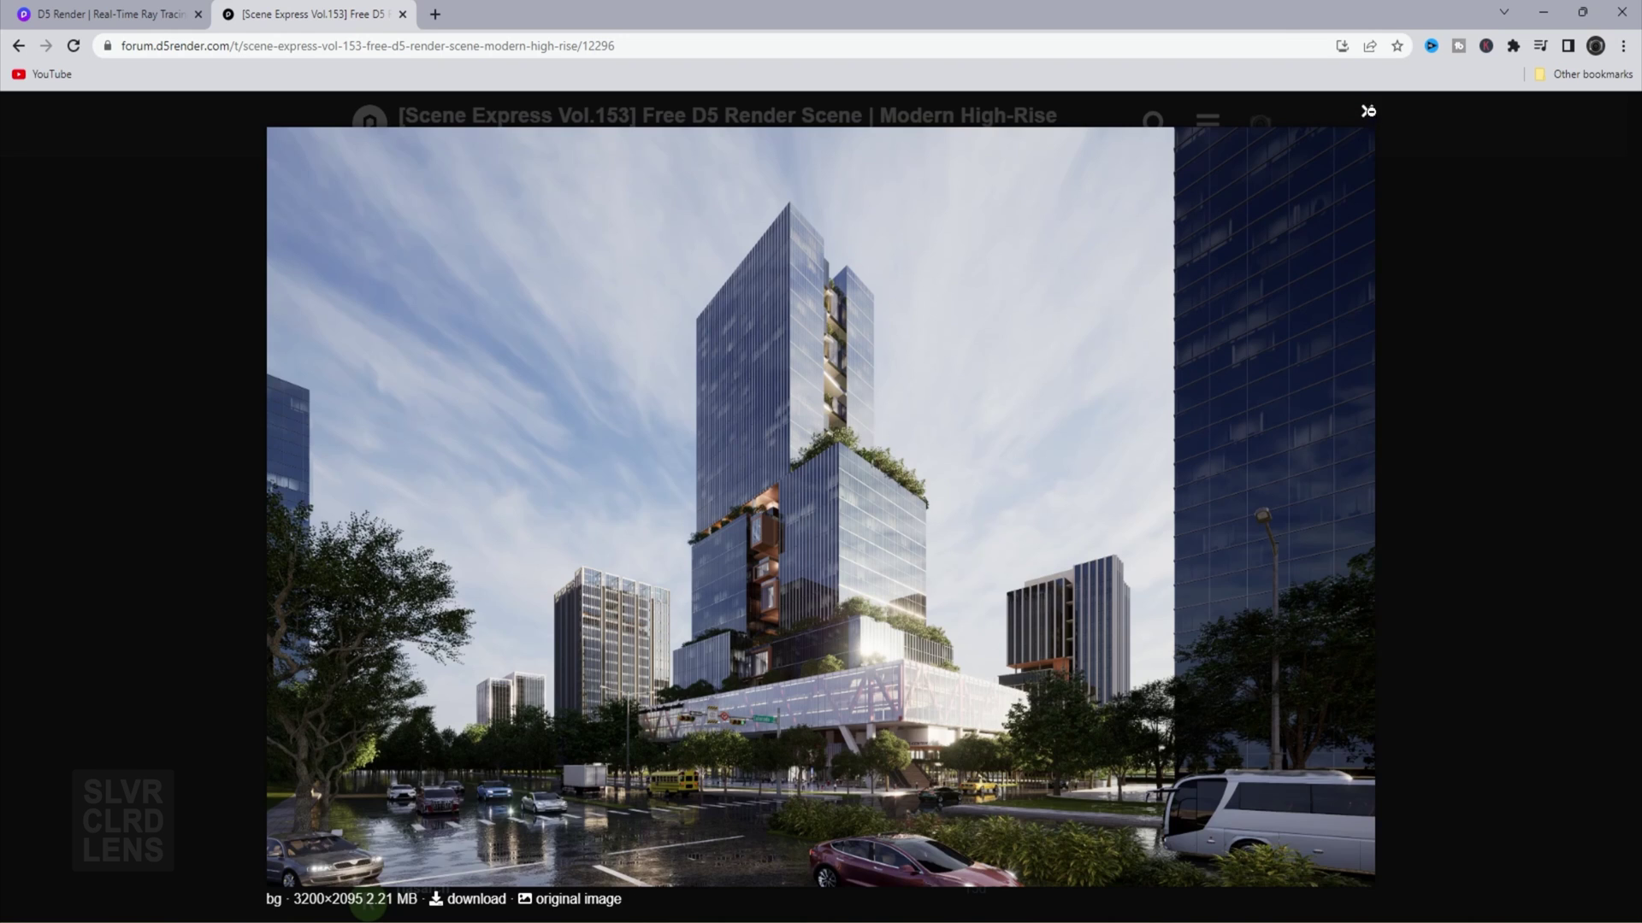
click(1368, 111)
Follow the topic's download link 153 and download the archive "153 modern office high-rise.7z".
scroll(531, 234, up, 6)
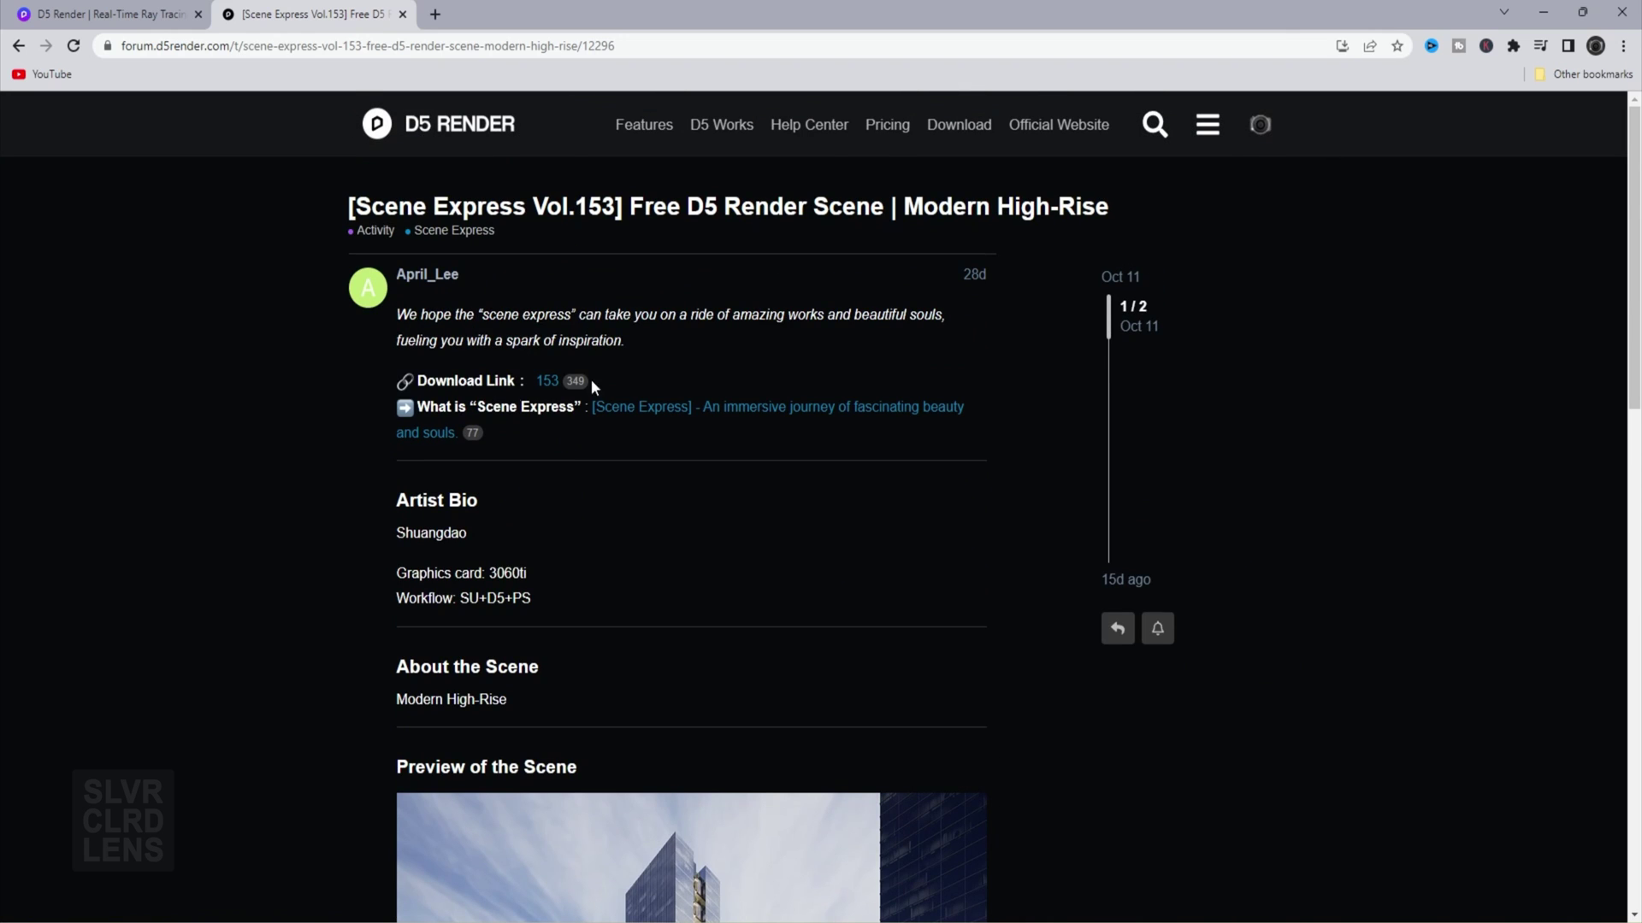
click(543, 382)
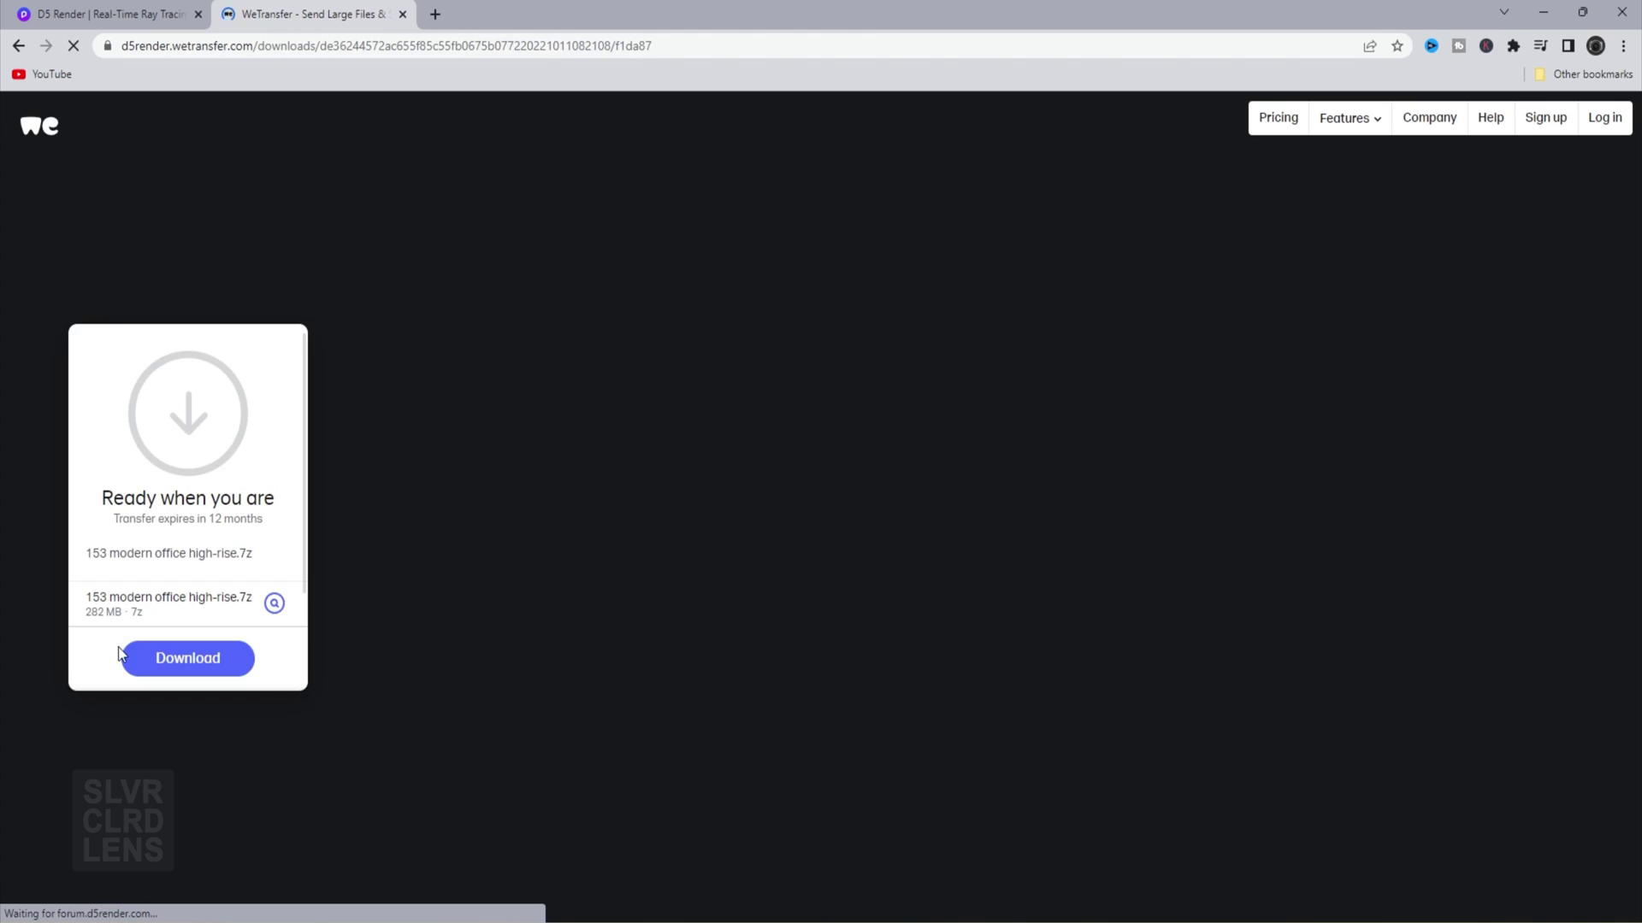
click(179, 663)
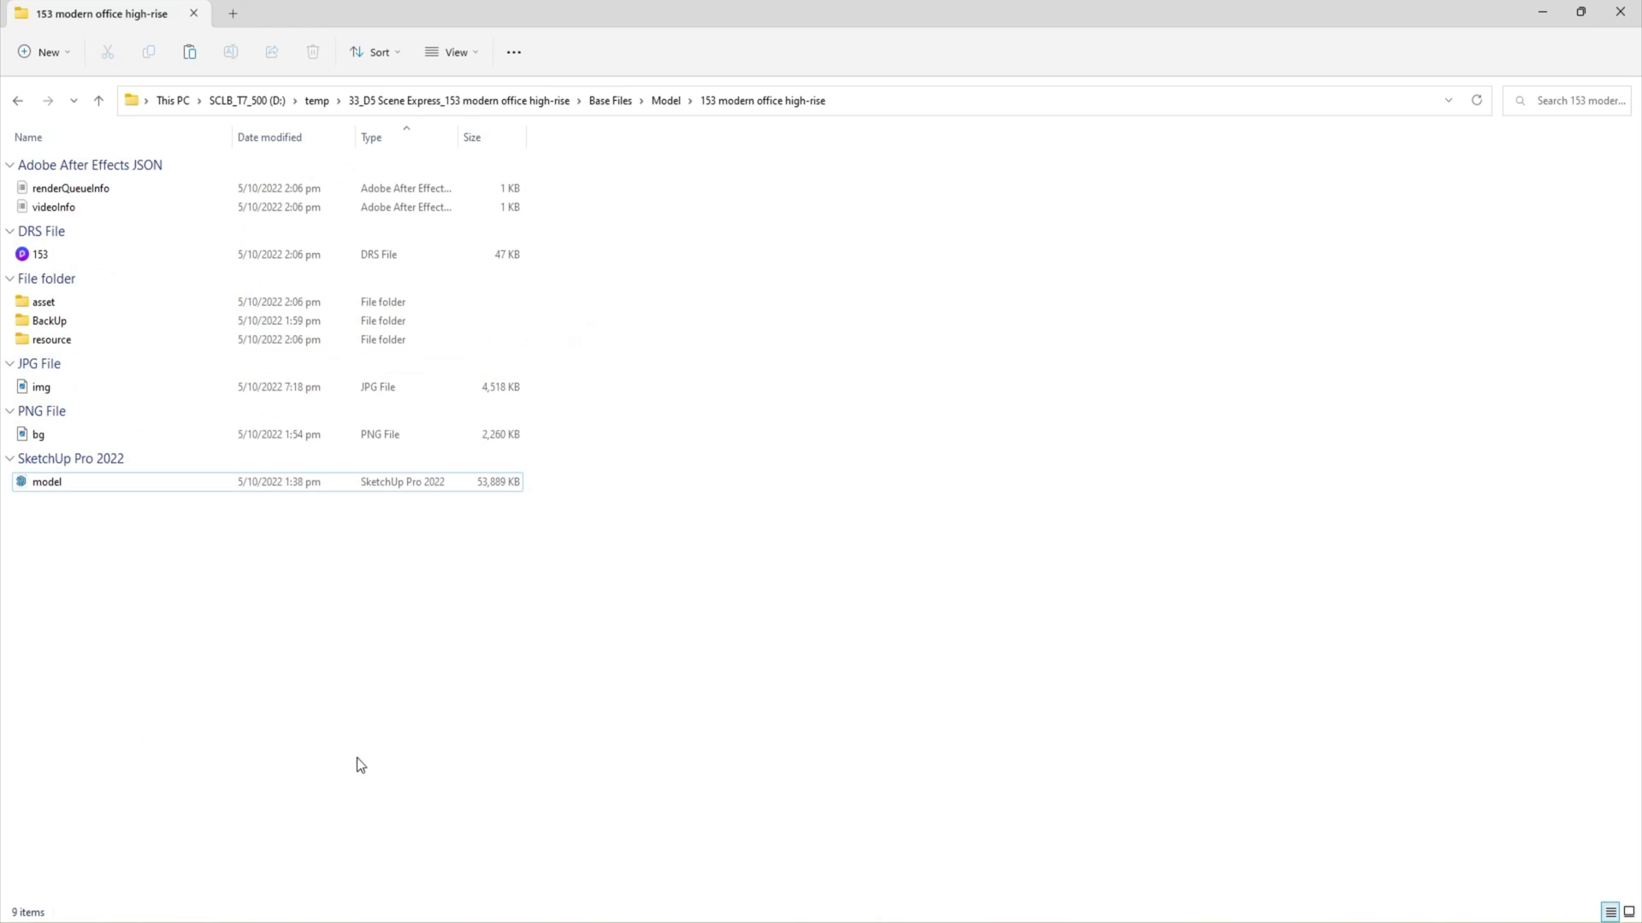
Open the SketchUp file "model" from the project's Base Files > Model > 153 modern office high-rise folder.
click(394, 102)
double_click(84, 205)
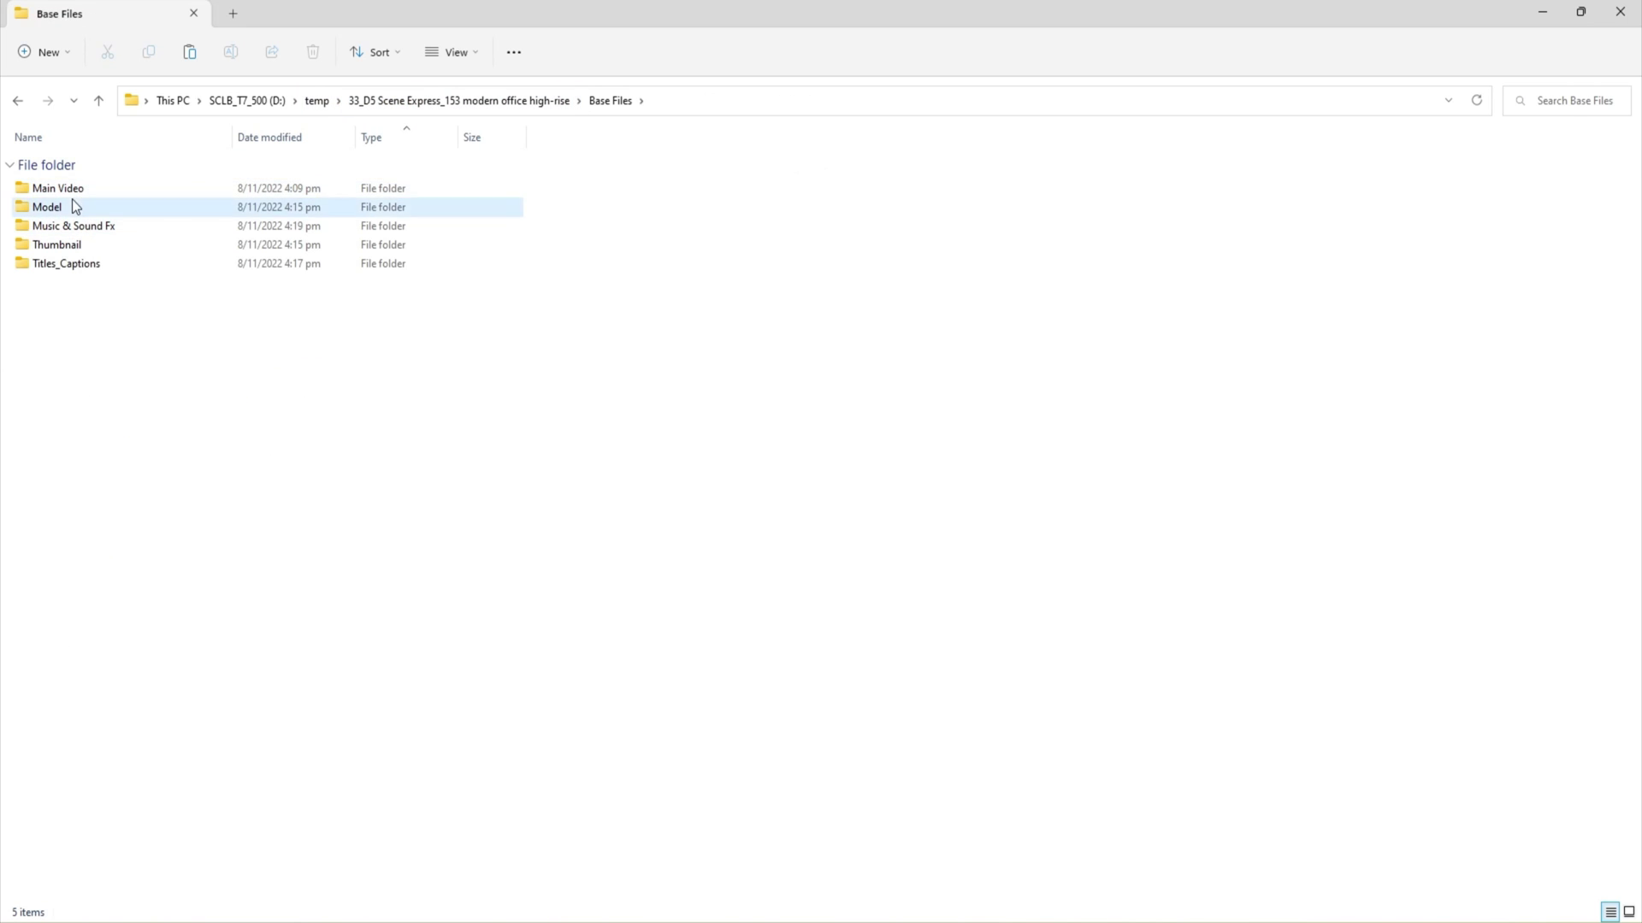
double_click(73, 207)
double_click(86, 190)
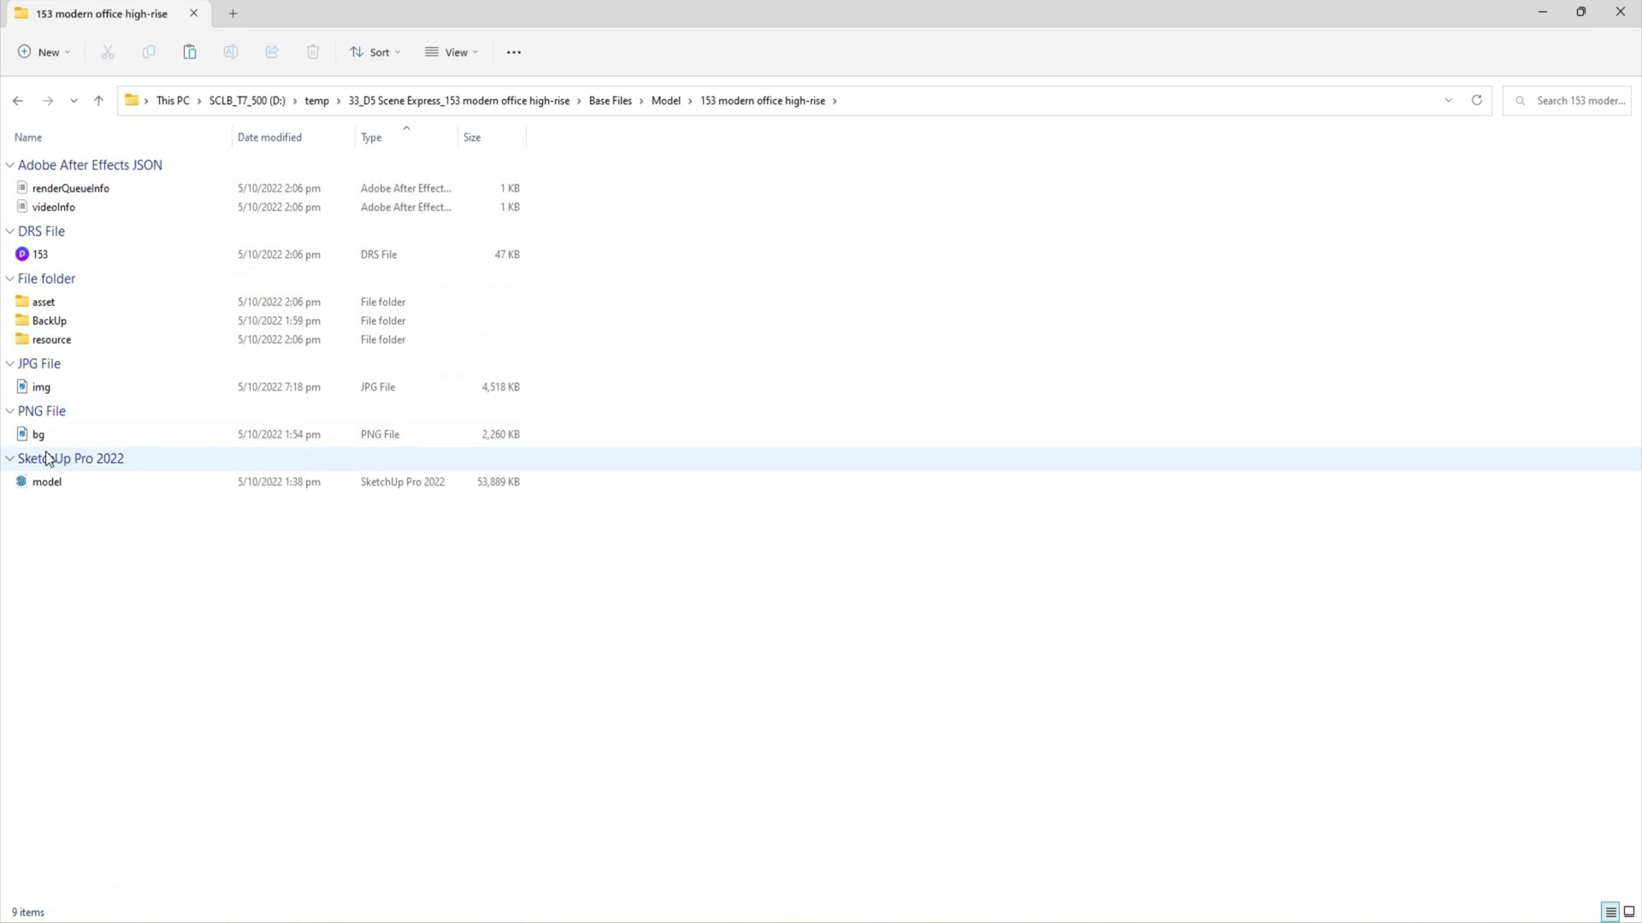
click(46, 488)
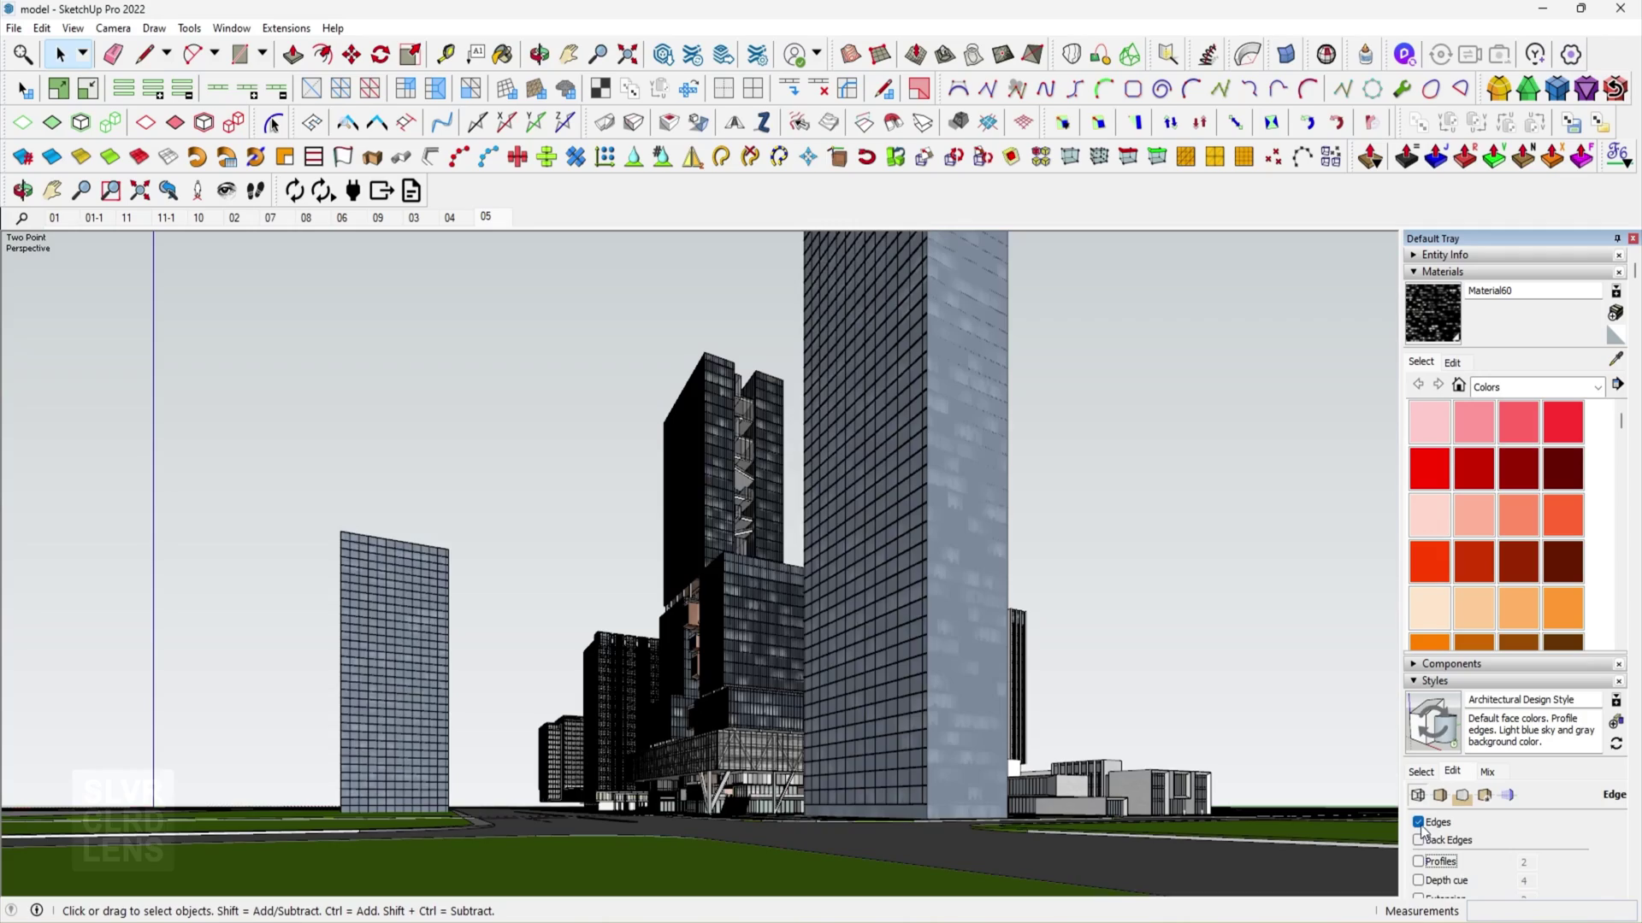
Examine the overall city site model, including its towers, roads and green plots, from several angles.
middle_drag(870, 538, 990, 662)
scroll(990, 662, up, 3)
shift+middle_drag(907, 631, 940, 564)
scroll(941, 565, down, 4)
middle_drag(666, 419, 488, 623)
scroll(487, 623, down, 4)
middle_drag(1214, 547, 478, 540)
scroll(861, 586, up, 6)
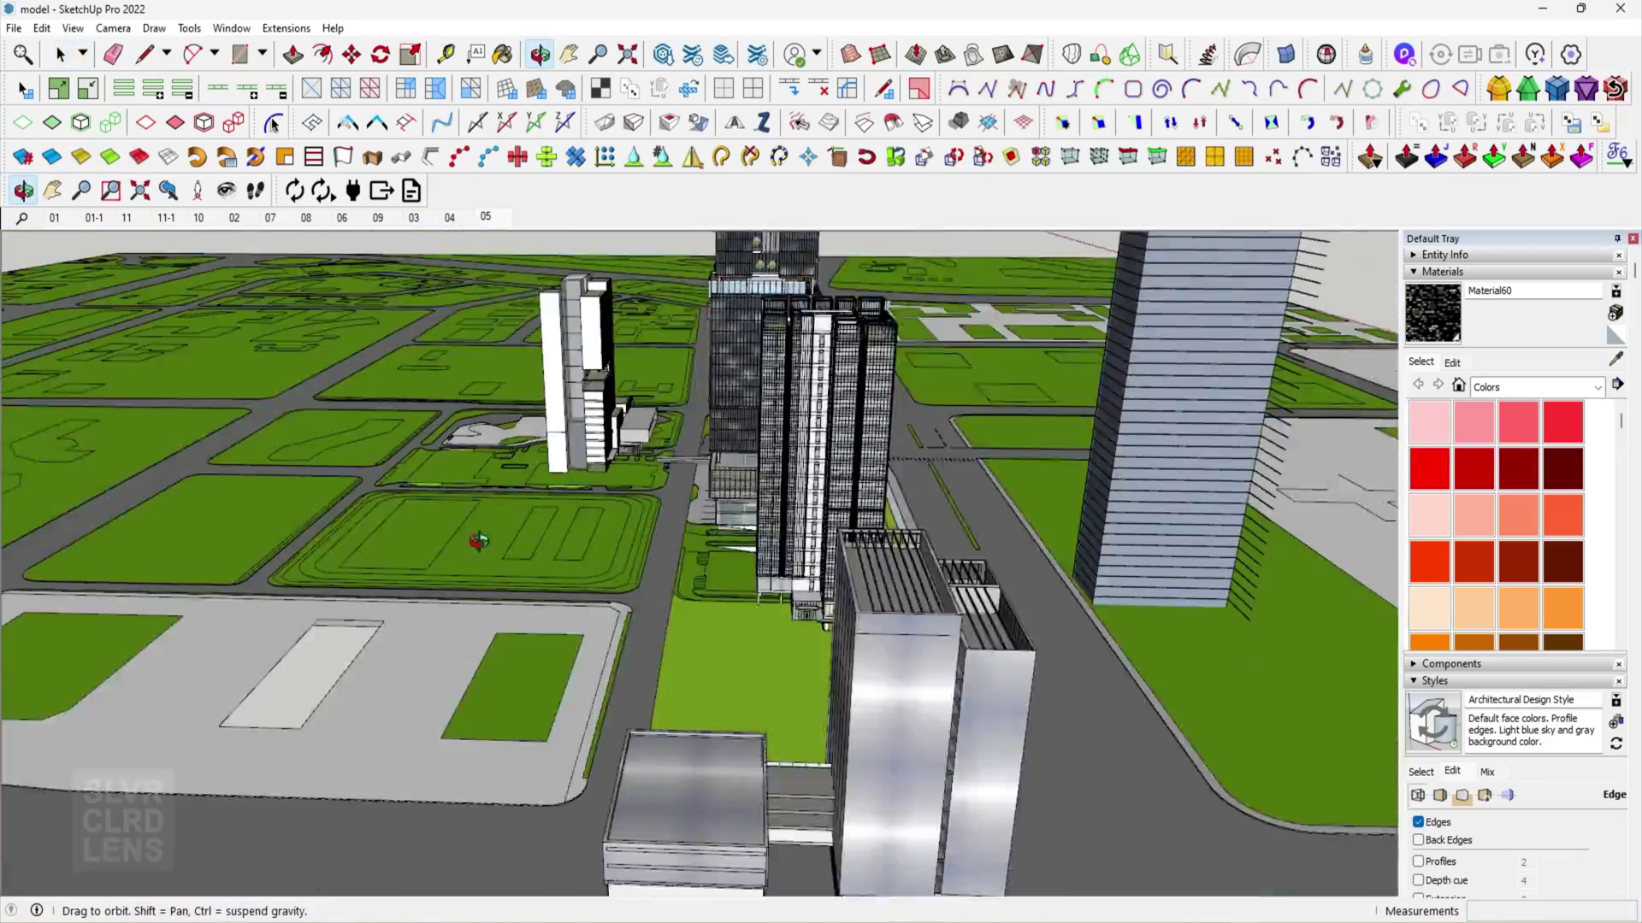
middle_drag(1017, 590, 599, 505)
middle_drag(1291, 581, 898, 590)
scroll(697, 479, up, 5)
middle_drag(1214, 753, 1061, 650)
shift+middle_drag(1060, 650, 1197, 770)
middle_drag(855, 650, 1191, 684)
scroll(773, 598, down, 4)
shift+middle_drag(774, 368, 761, 752)
middle_drag(1137, 590, 874, 637)
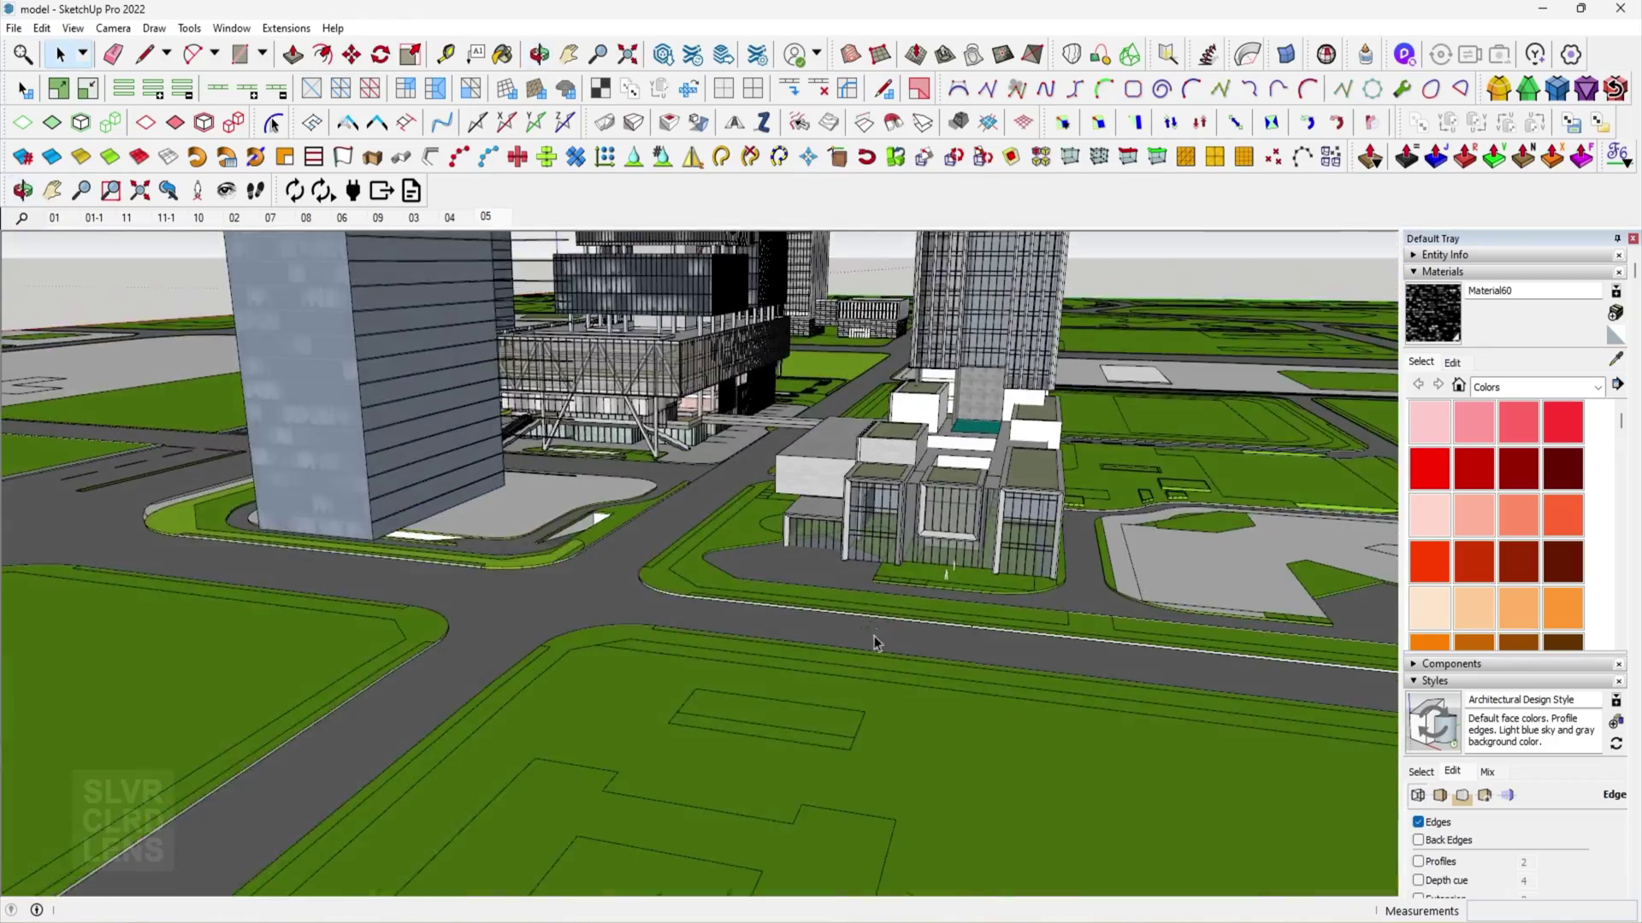
Inspect the low-rise courtyard buildings and the neighbouring towers in the SketchUp model up close.
scroll(947, 580, up, 4)
middle_drag(947, 580, 239, 643)
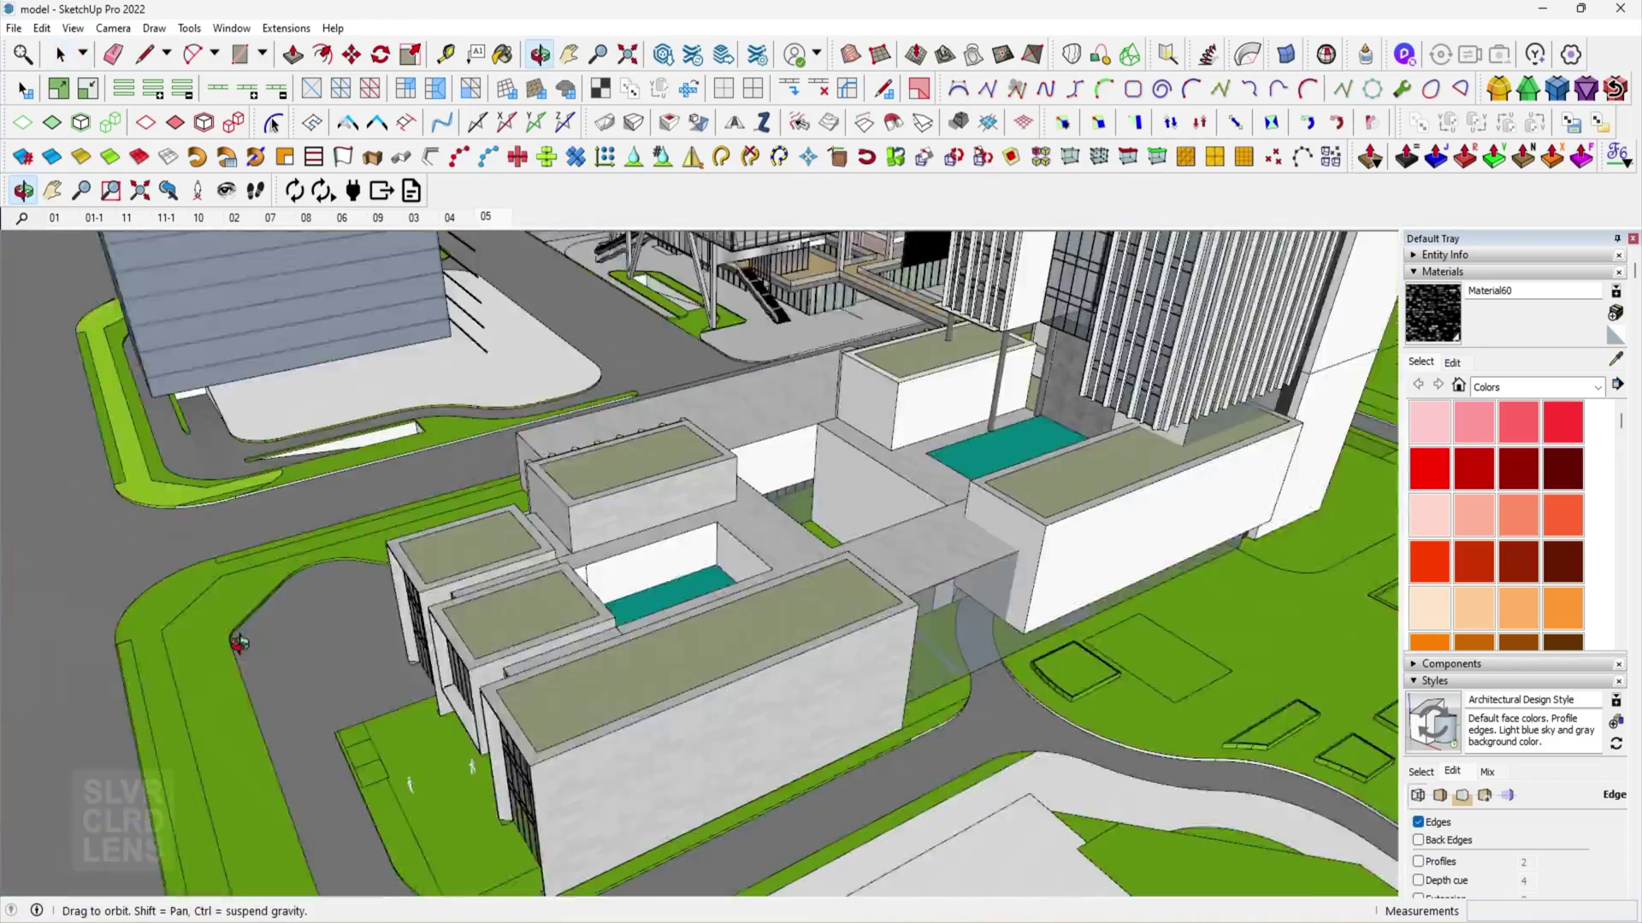
scroll(731, 551, down, 4)
middle_drag(731, 552, 323, 542)
middle_drag(1111, 513, 599, 855)
scroll(641, 513, up, 2)
middle_drag(735, 325, 598, 530)
scroll(784, 549, up, 4)
scroll(594, 561, down, 4)
scroll(599, 531, down, 3)
middle_drag(770, 761, 676, 581)
scroll(653, 542, down, 2)
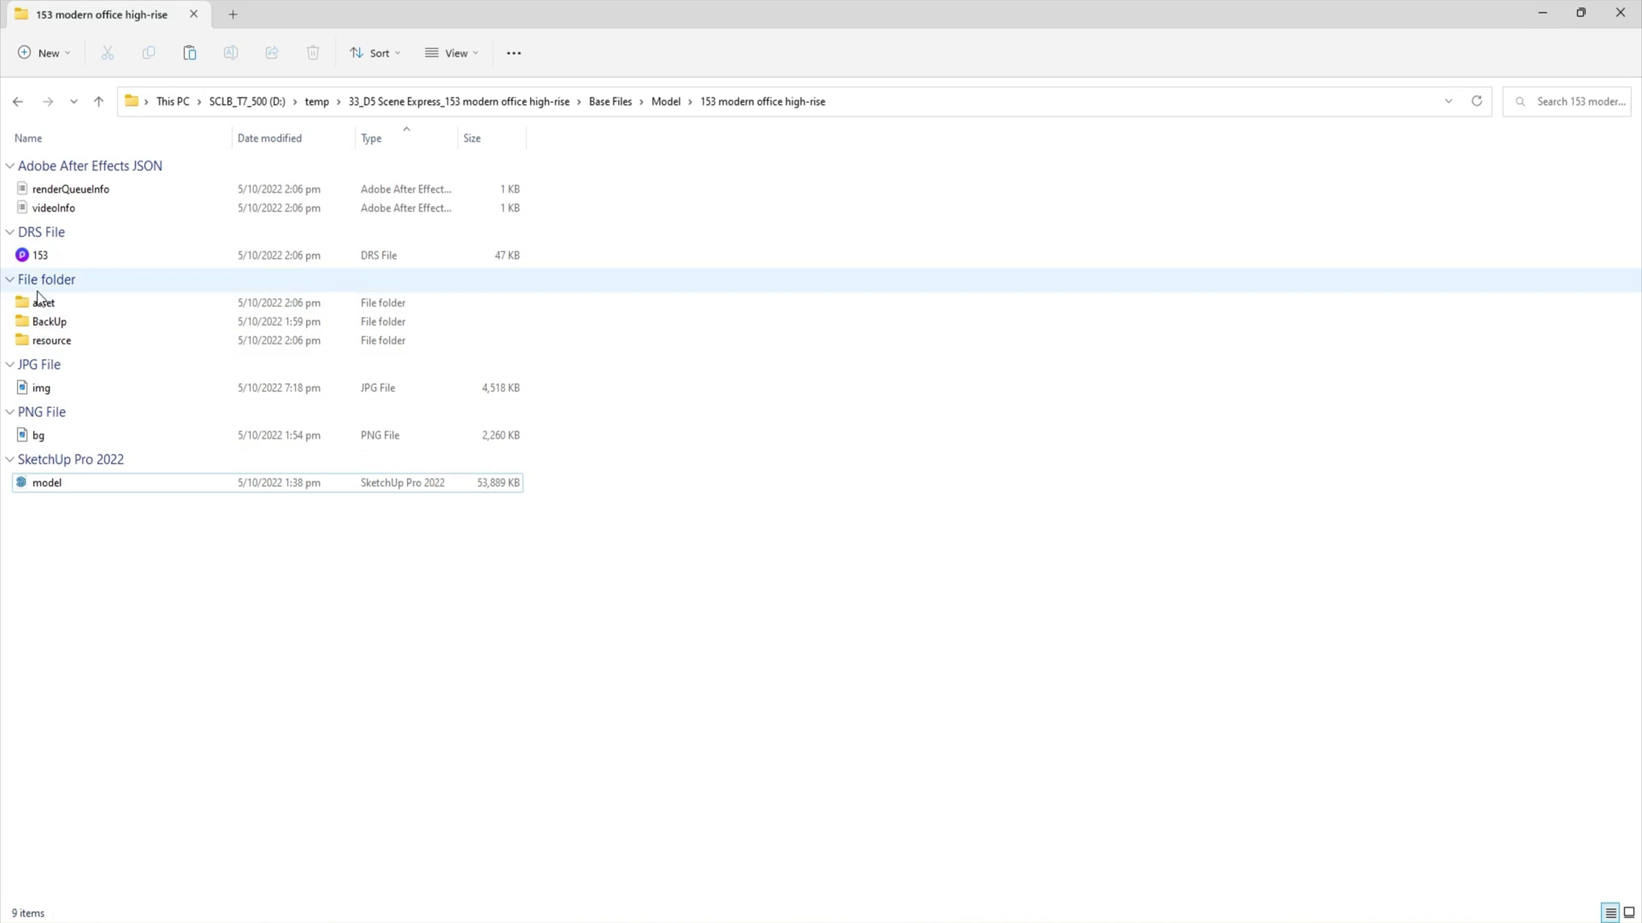
Open the D5 Render scene file 153 from the project folder and update all incompatible assets.
click(39, 258)
double_click(38, 258)
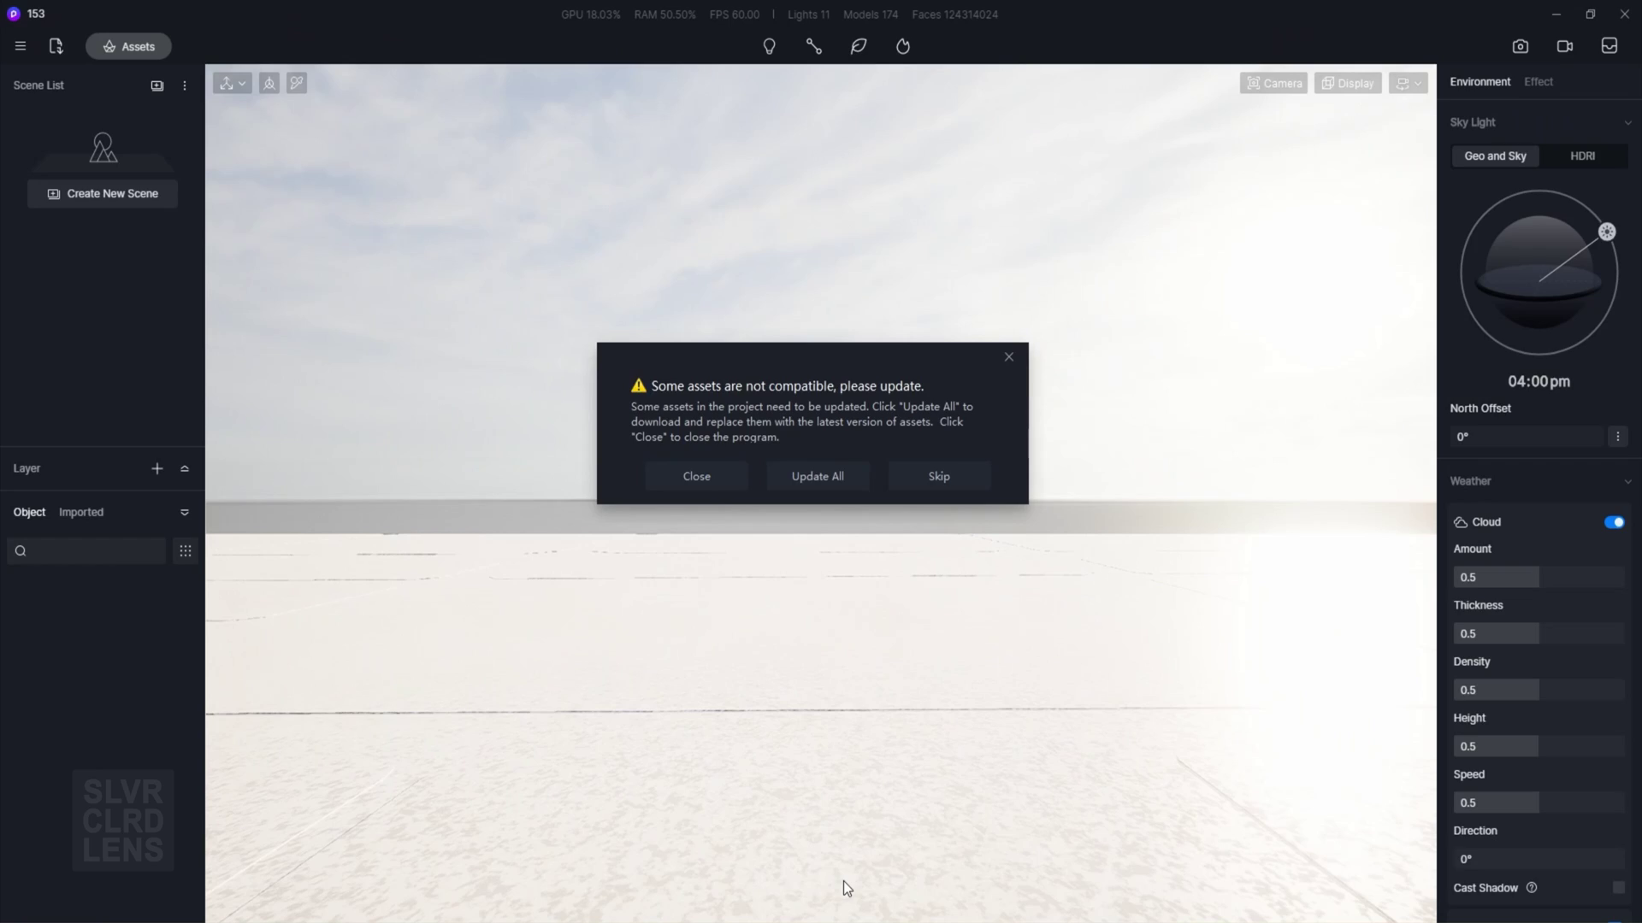
click(808, 479)
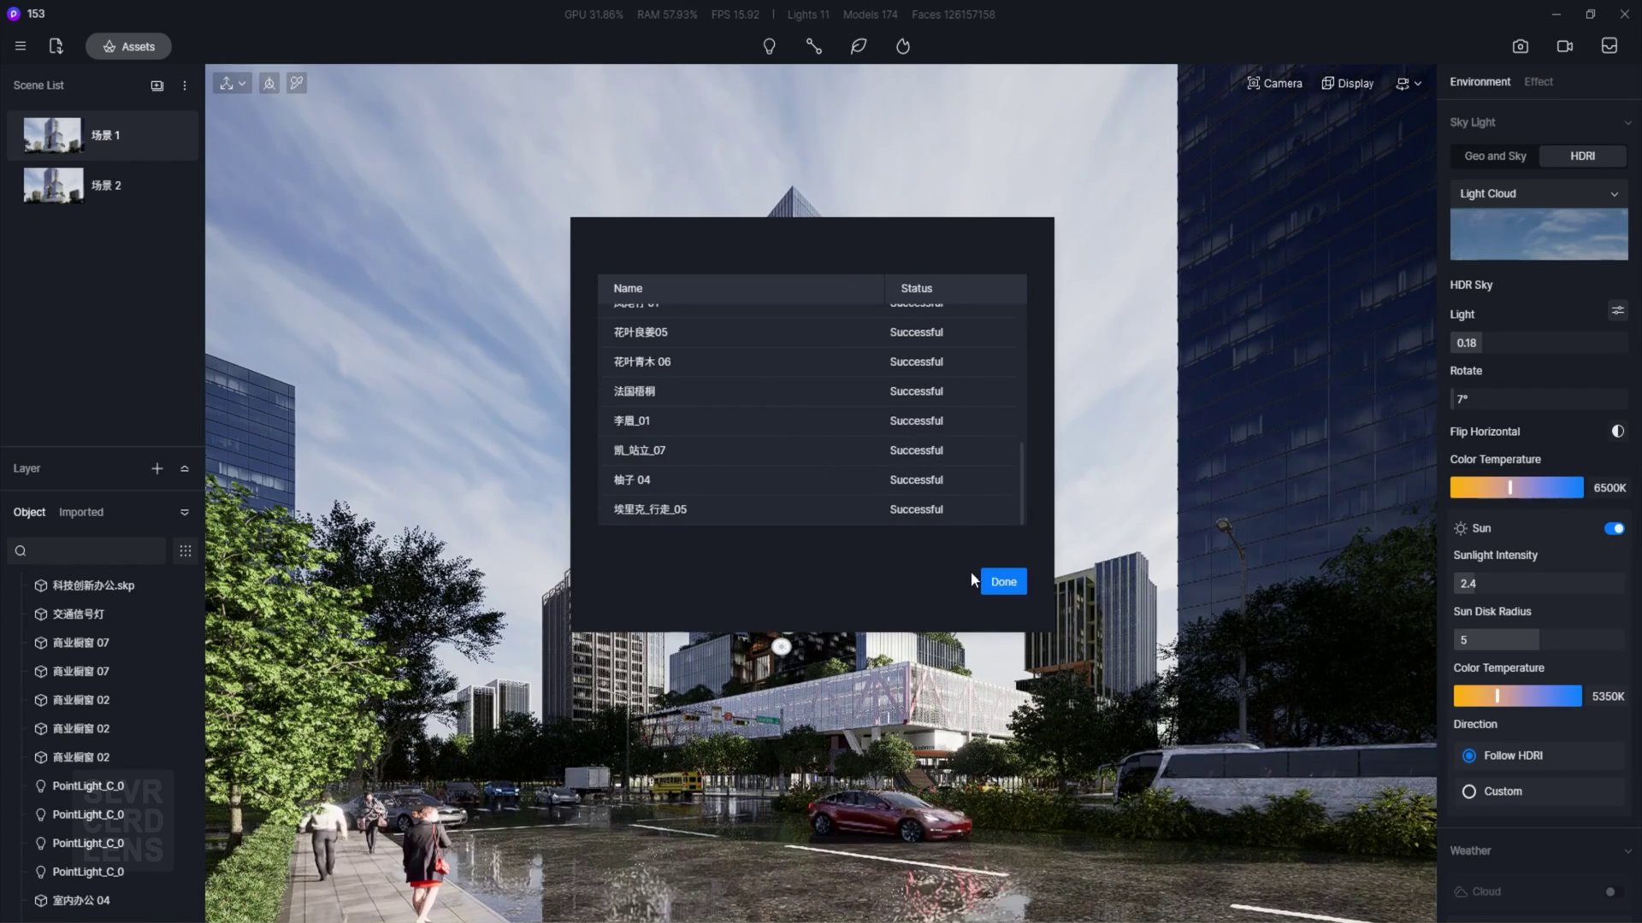
click(1001, 581)
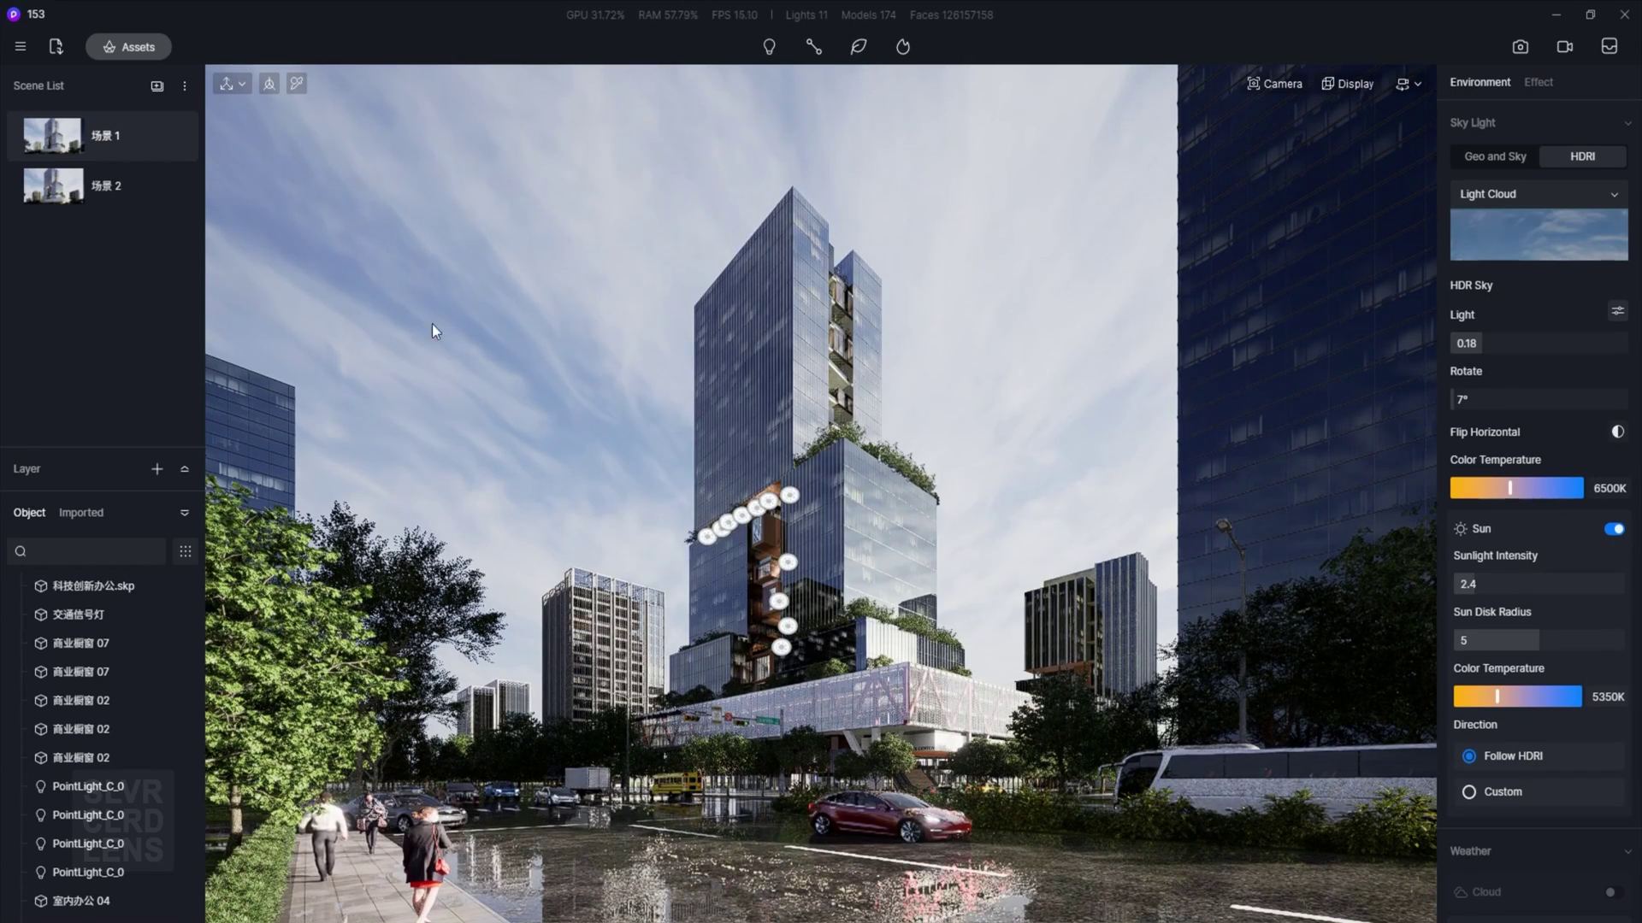
Hide the light source icons and show the composition grid in the viewport.
mouse_move(1361, 85)
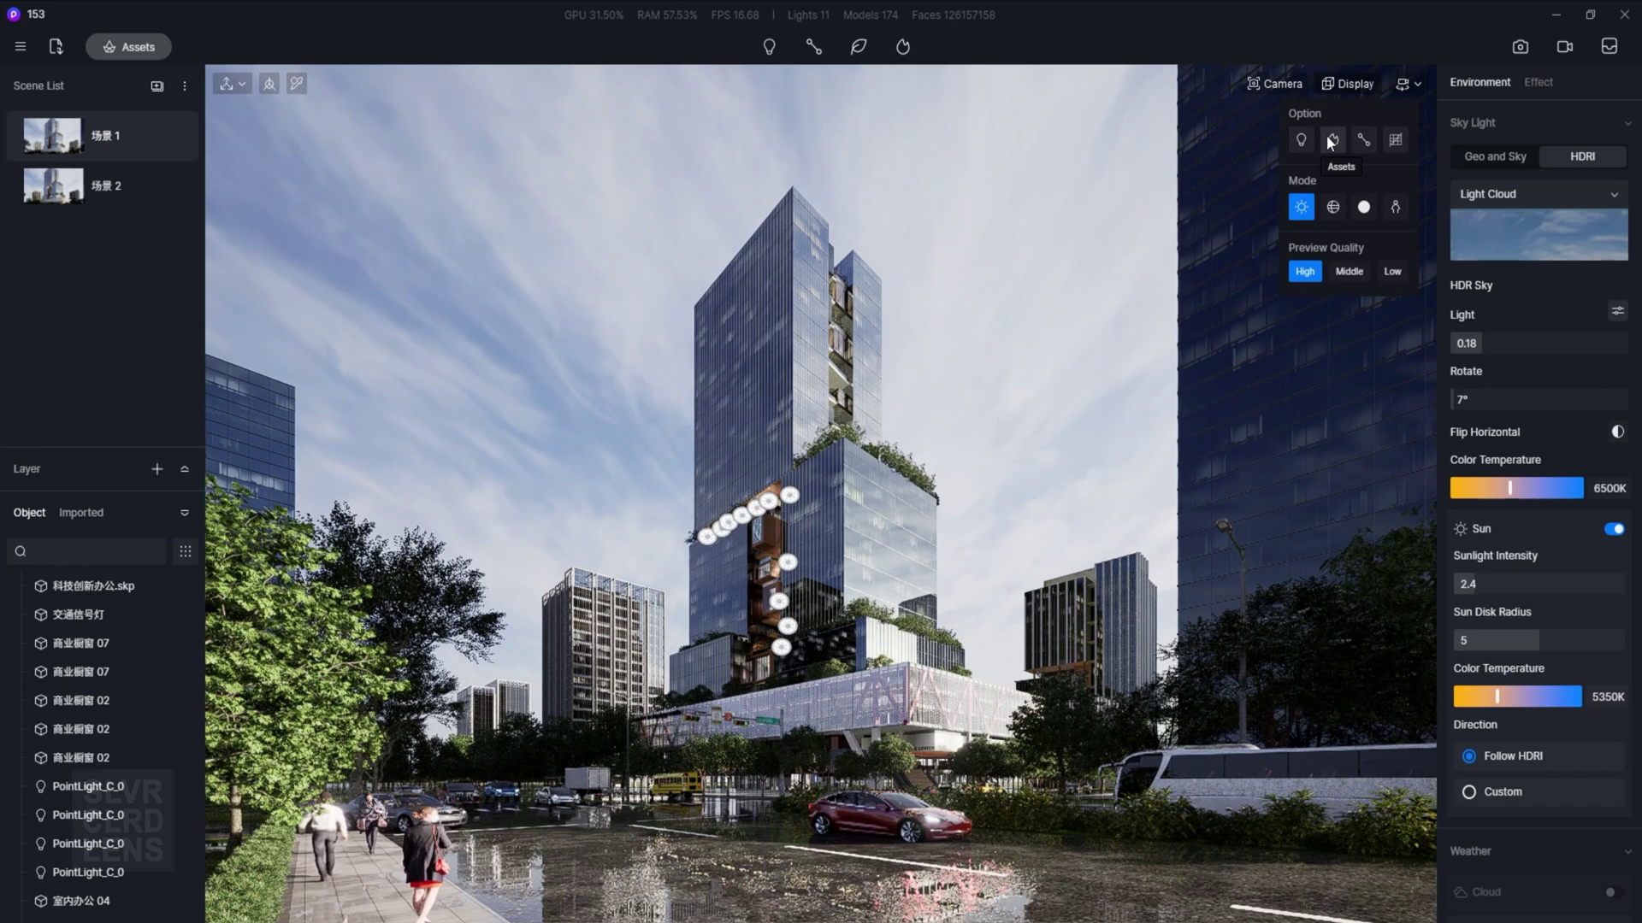
click(1300, 141)
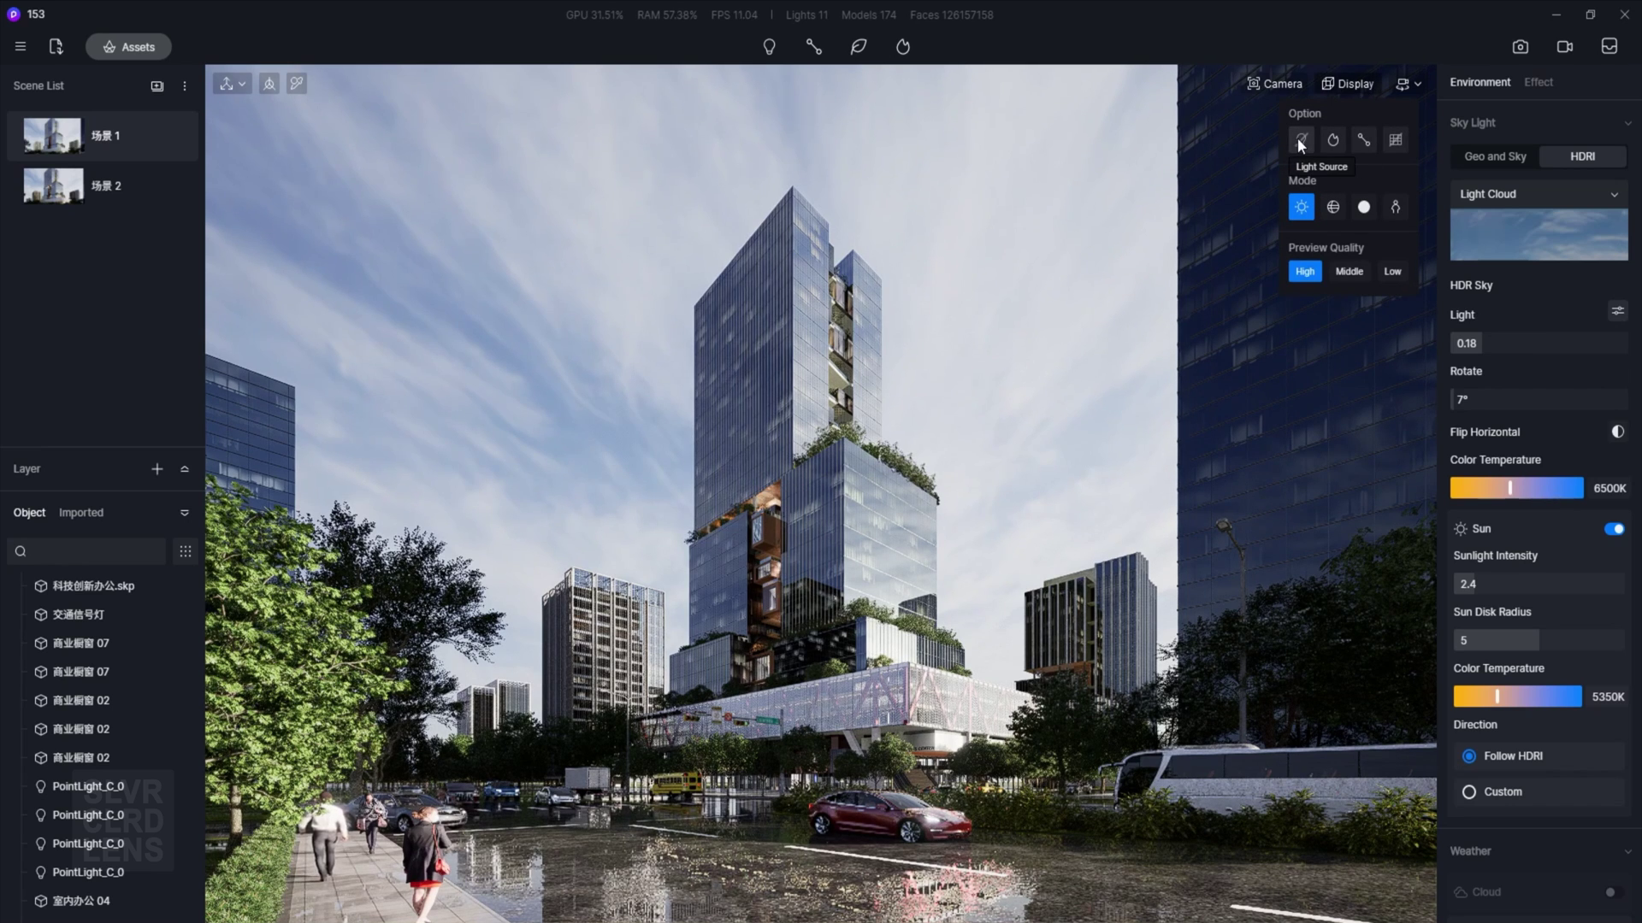
click(1394, 141)
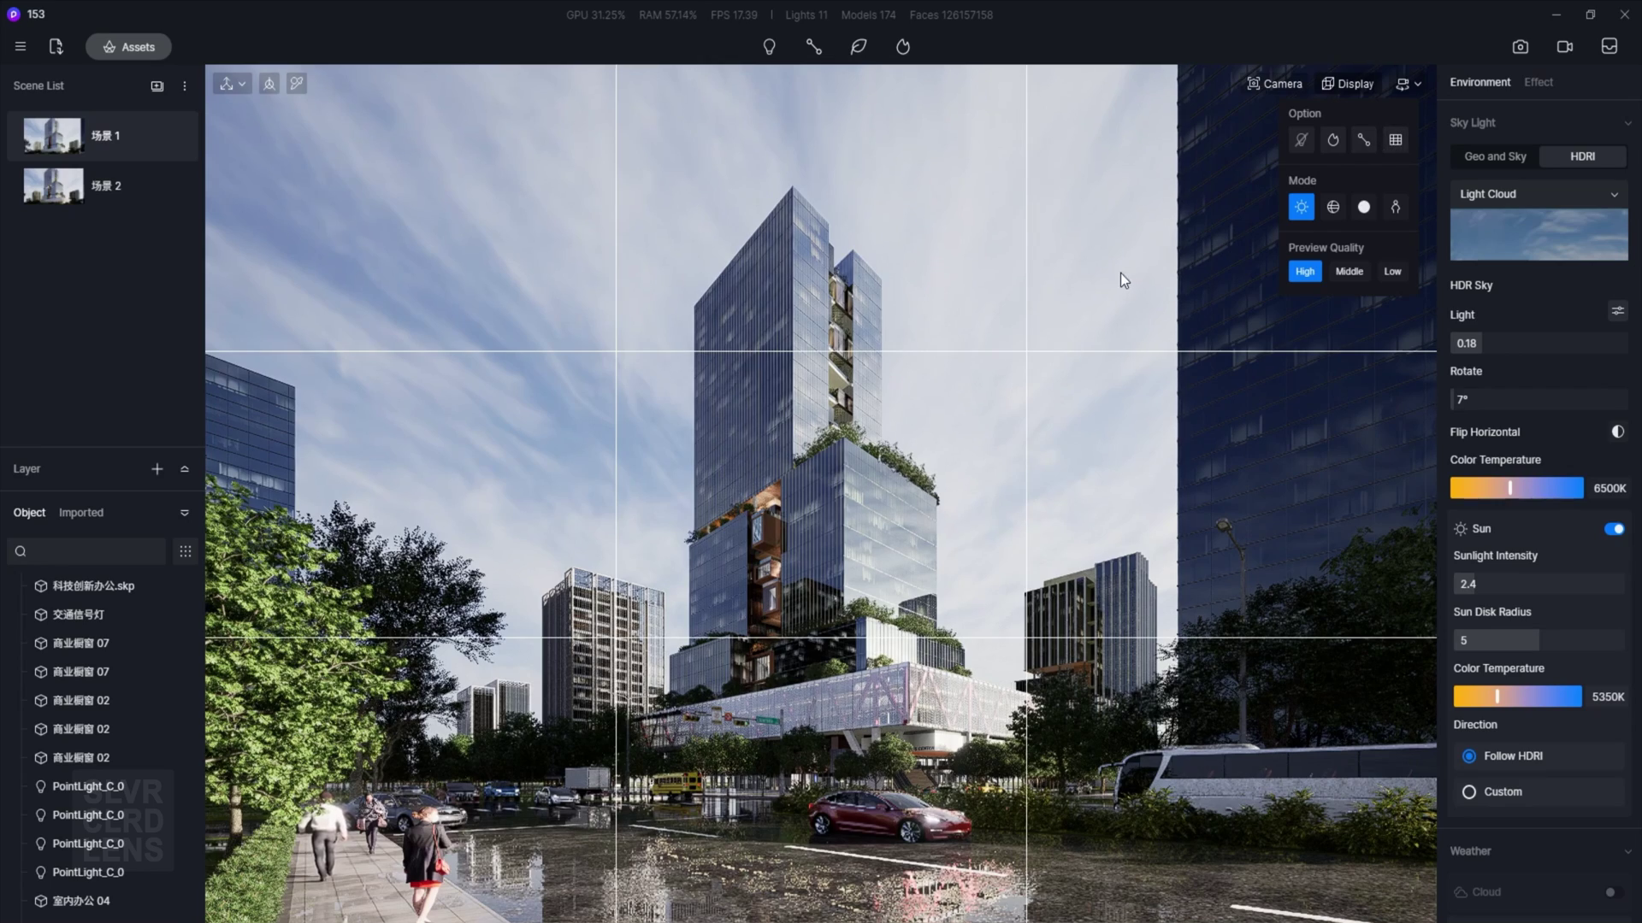
Compare the saved views 场景 2 and 场景 1 and look at the image rendering settings.
click(106, 192)
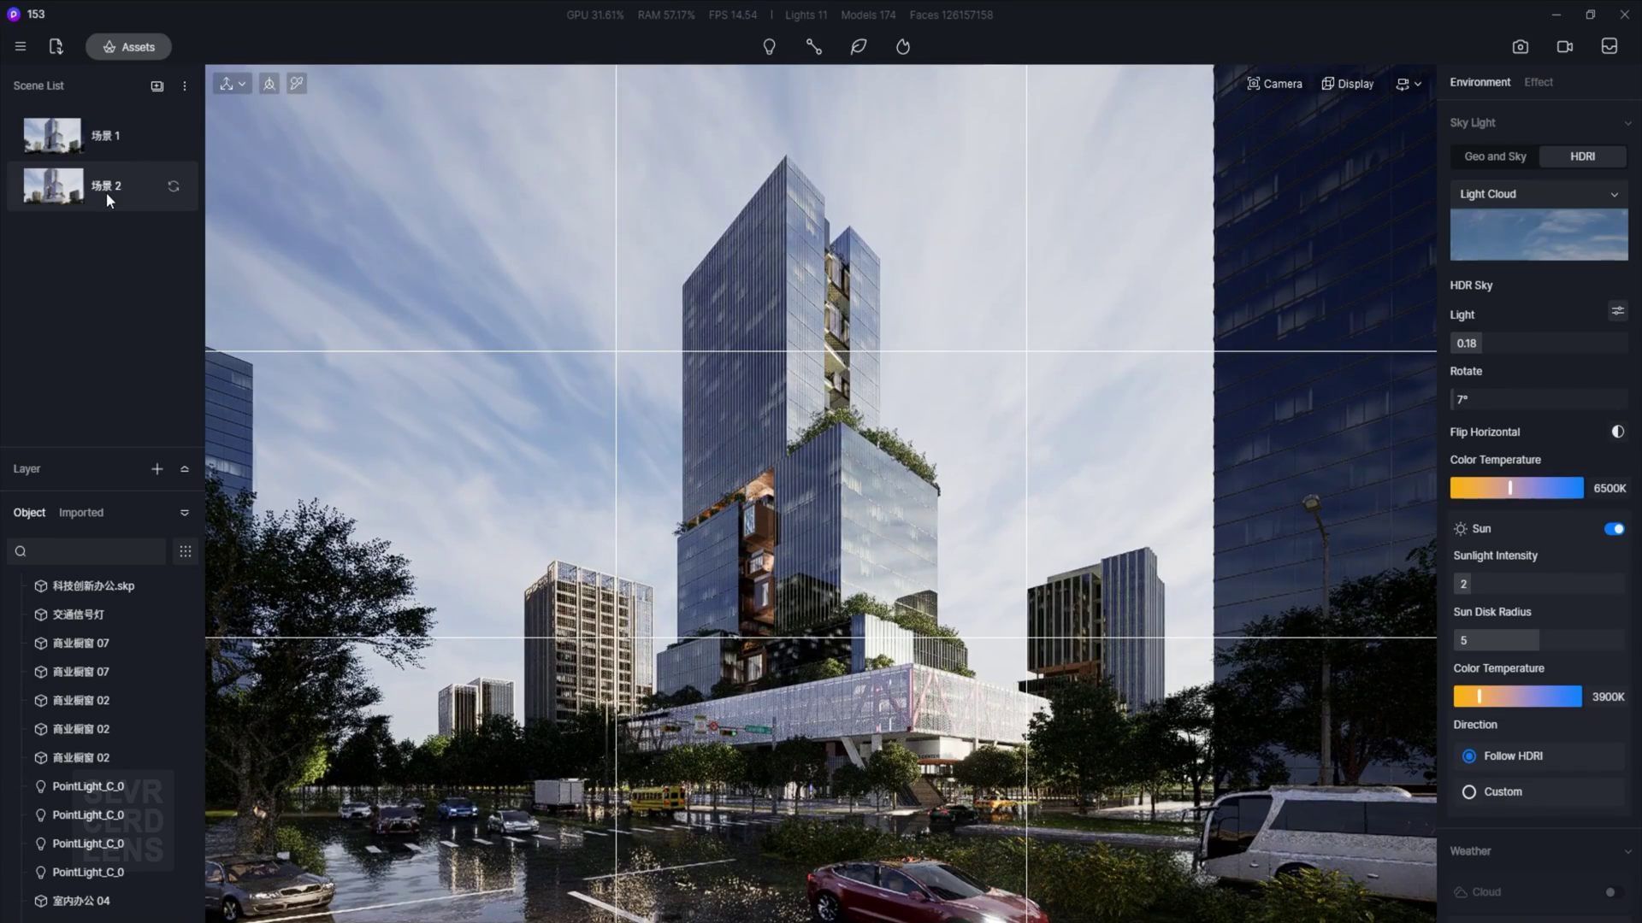
click(115, 142)
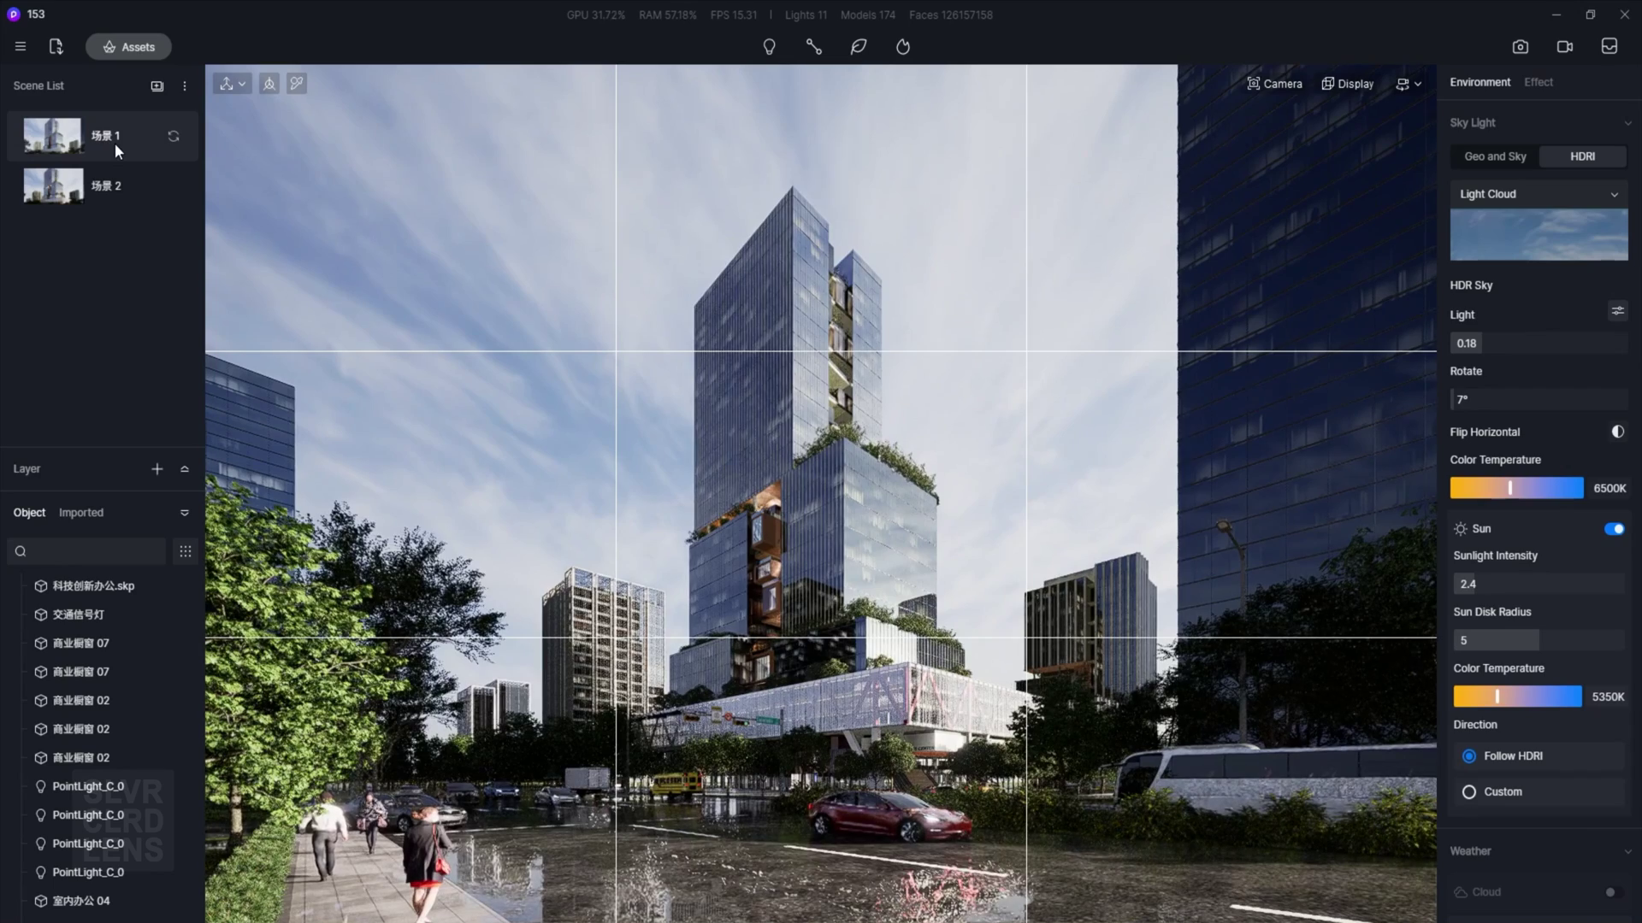
click(1521, 53)
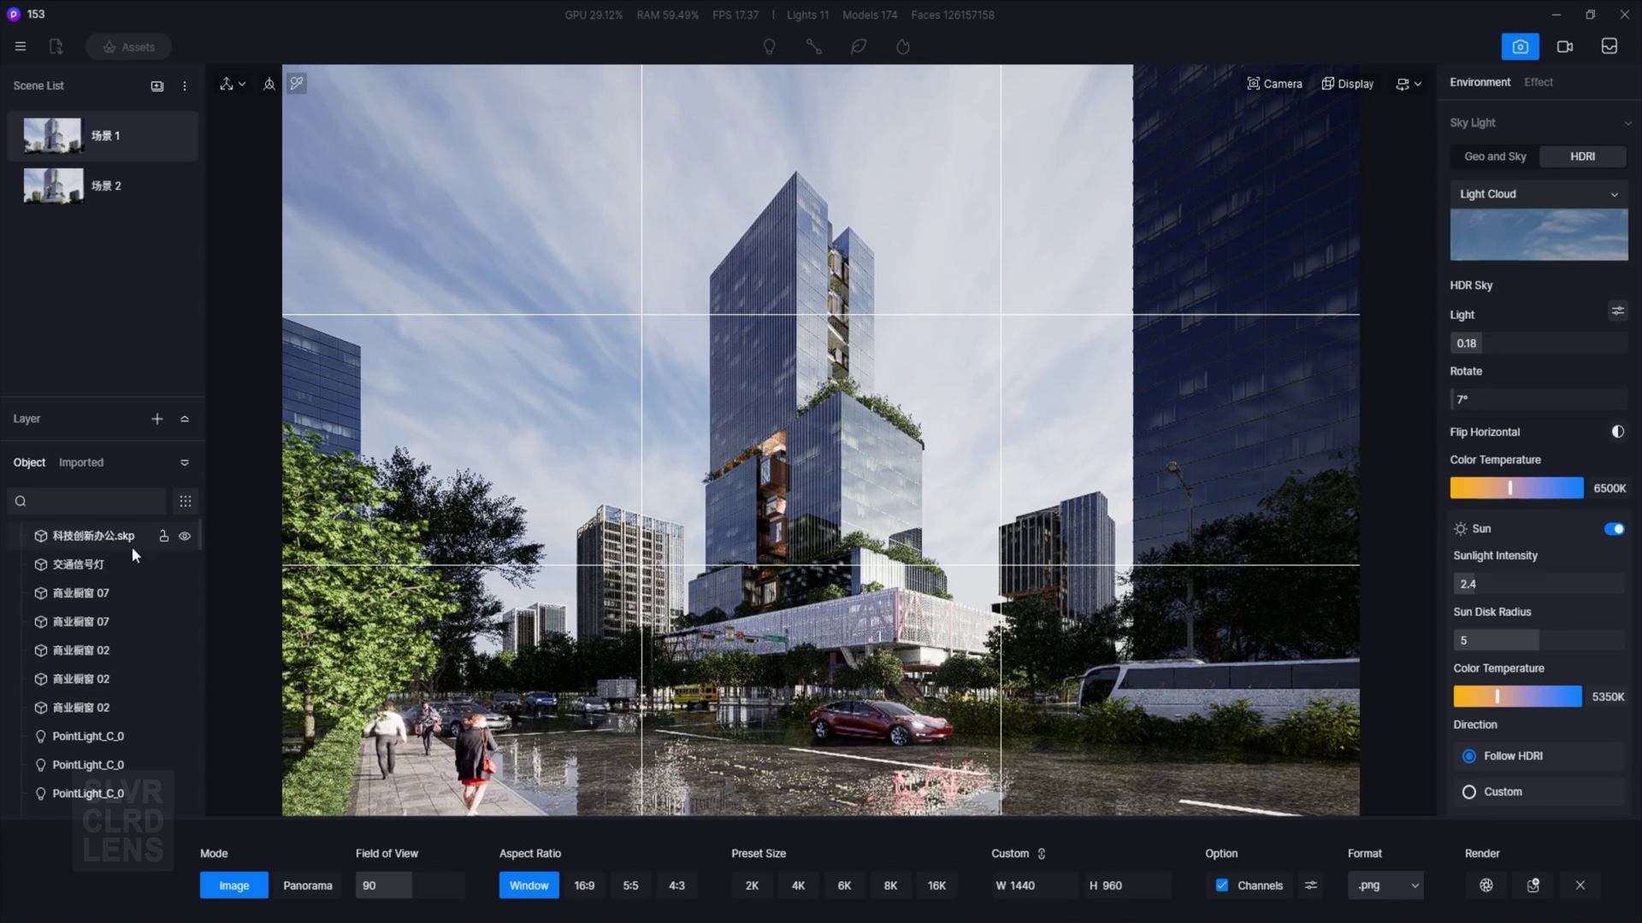
Switch to video mode, add Shot 1 from 场景 1 and update that shot to the 场景 2 view.
click(1577, 44)
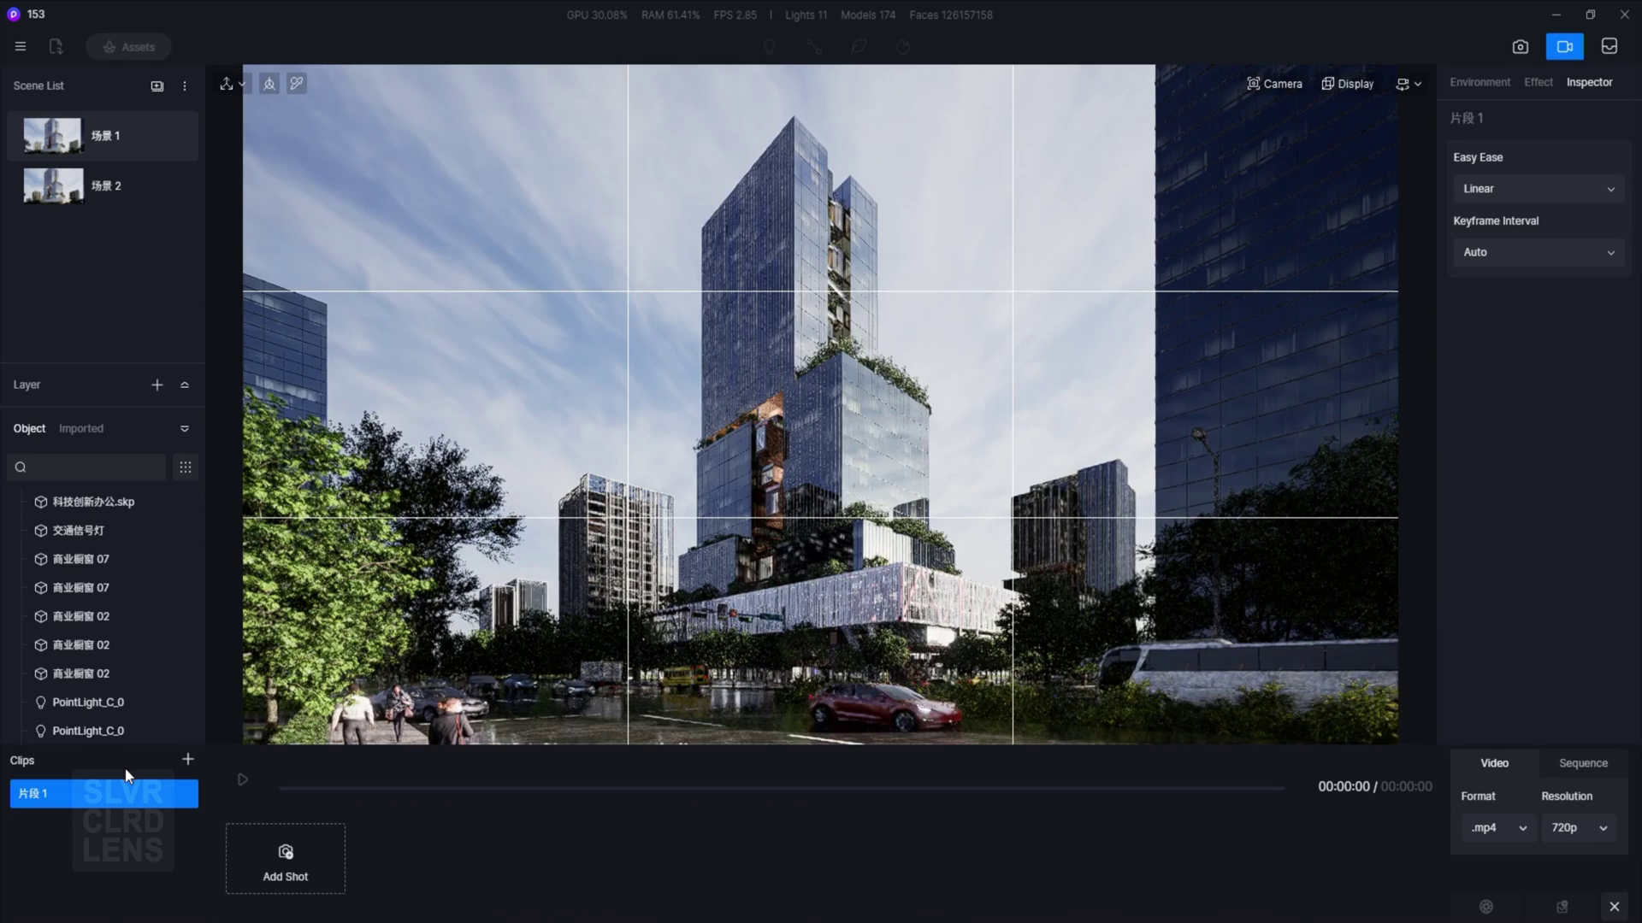
click(120, 158)
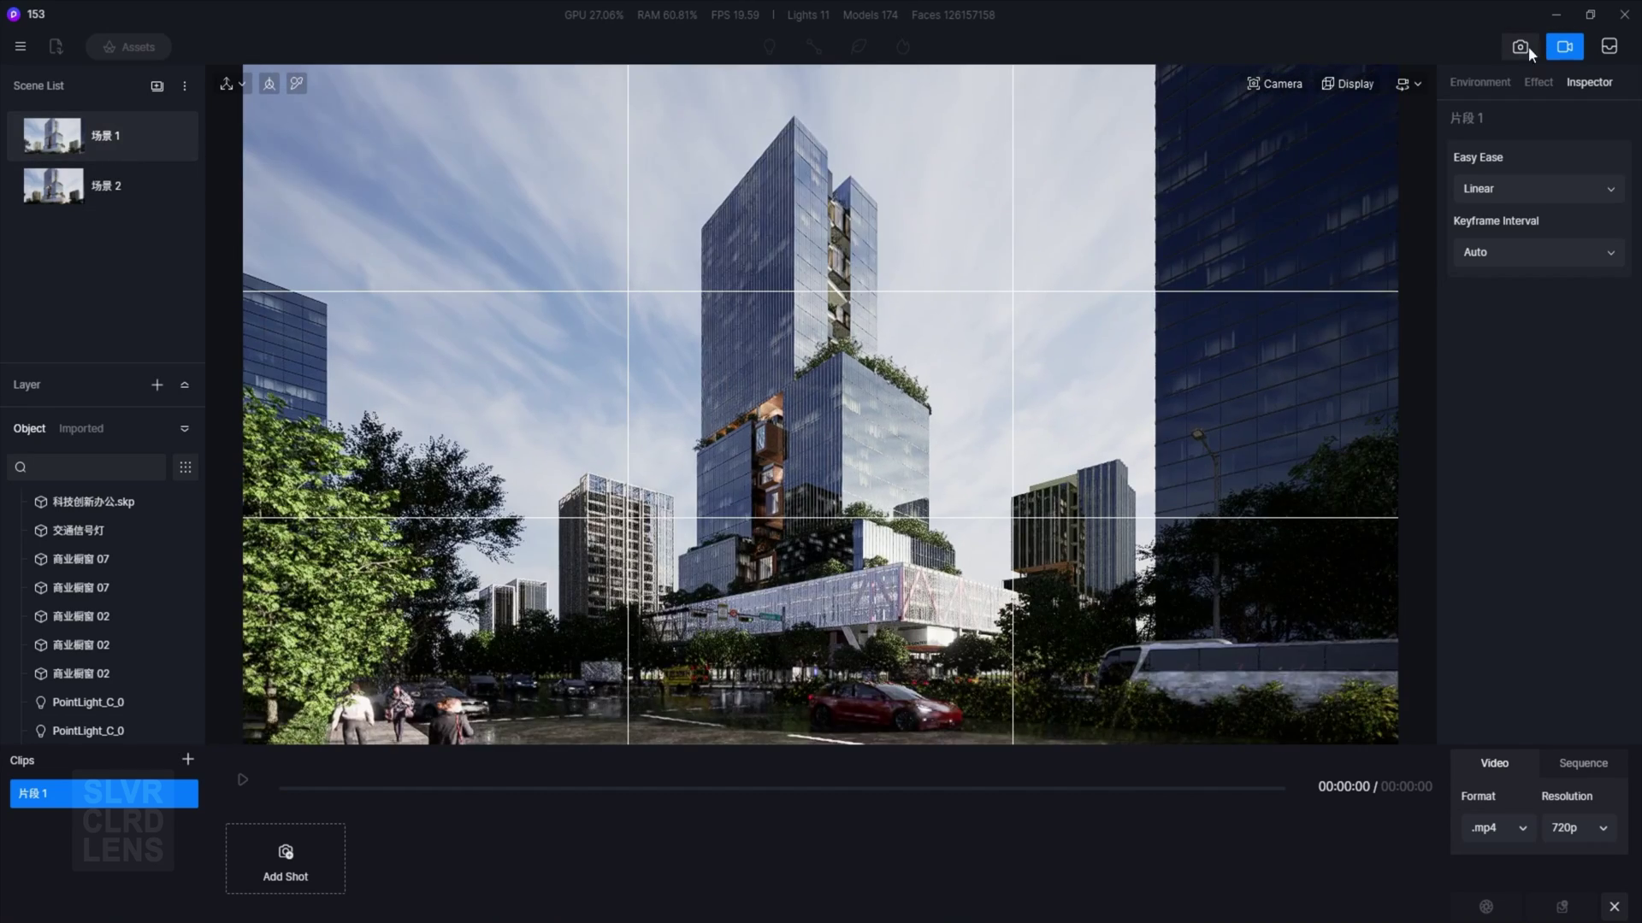
click(293, 876)
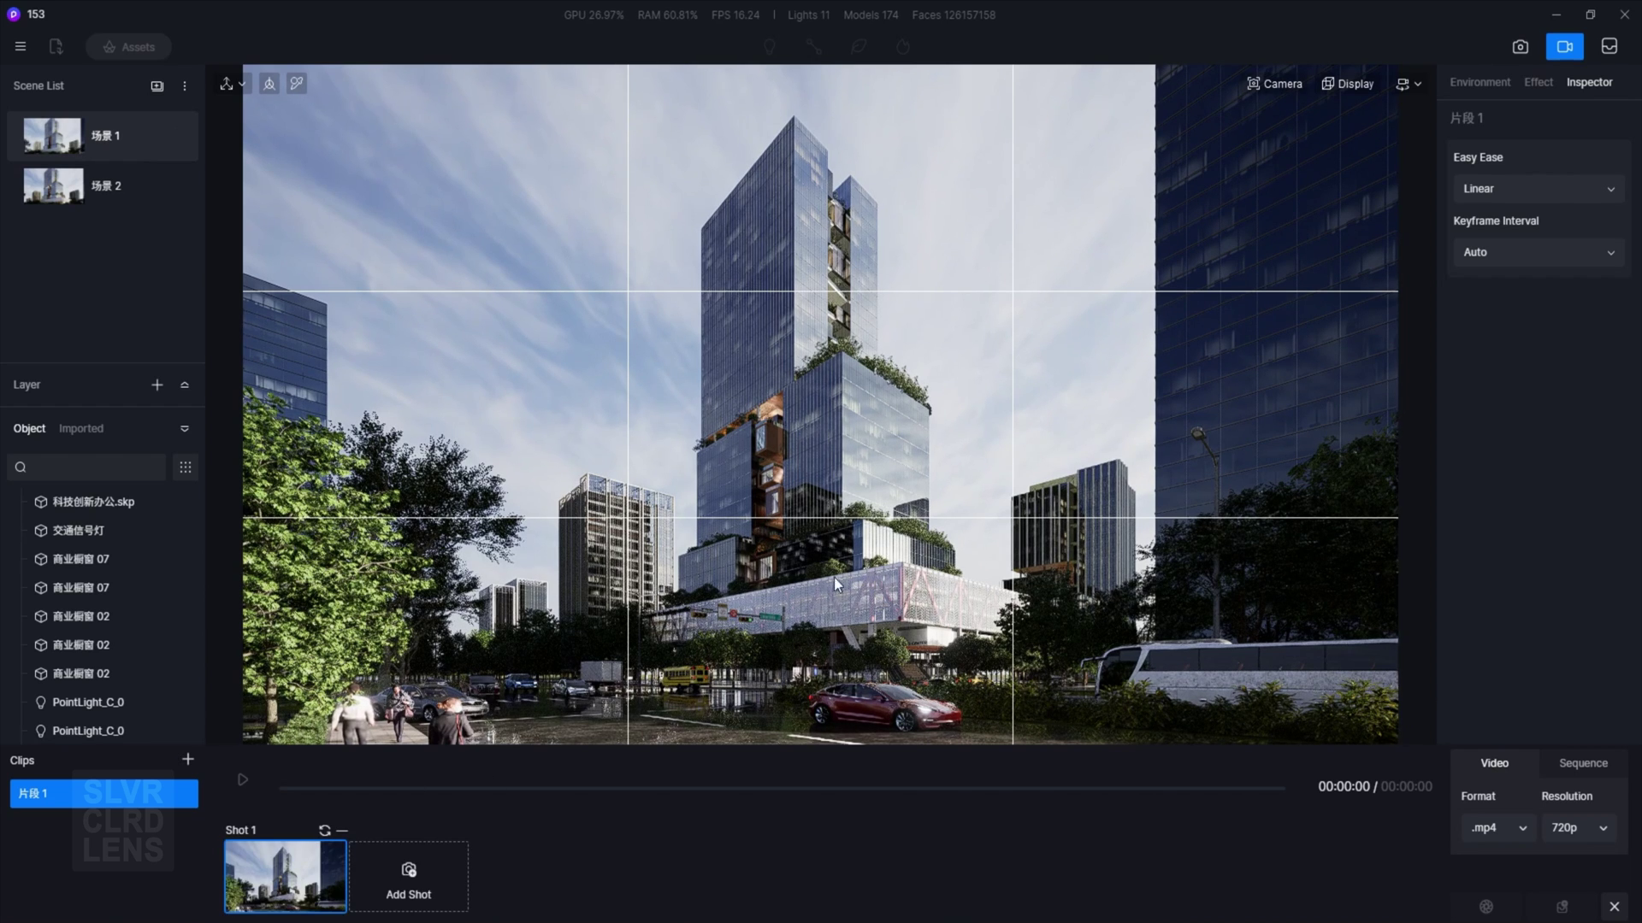
click(105, 193)
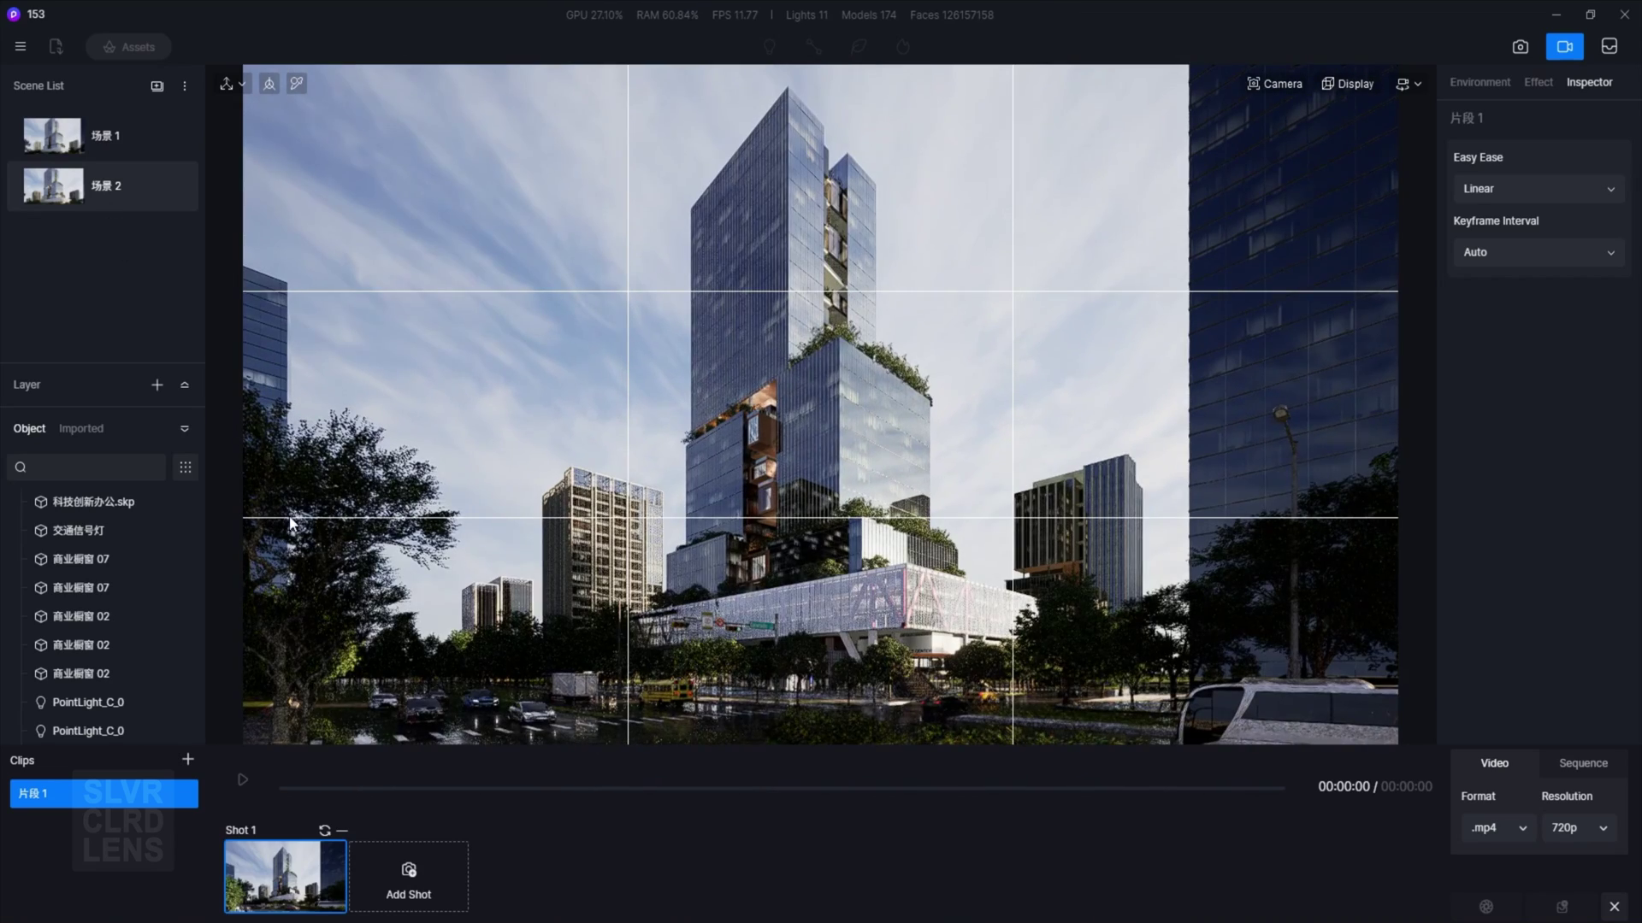
click(323, 830)
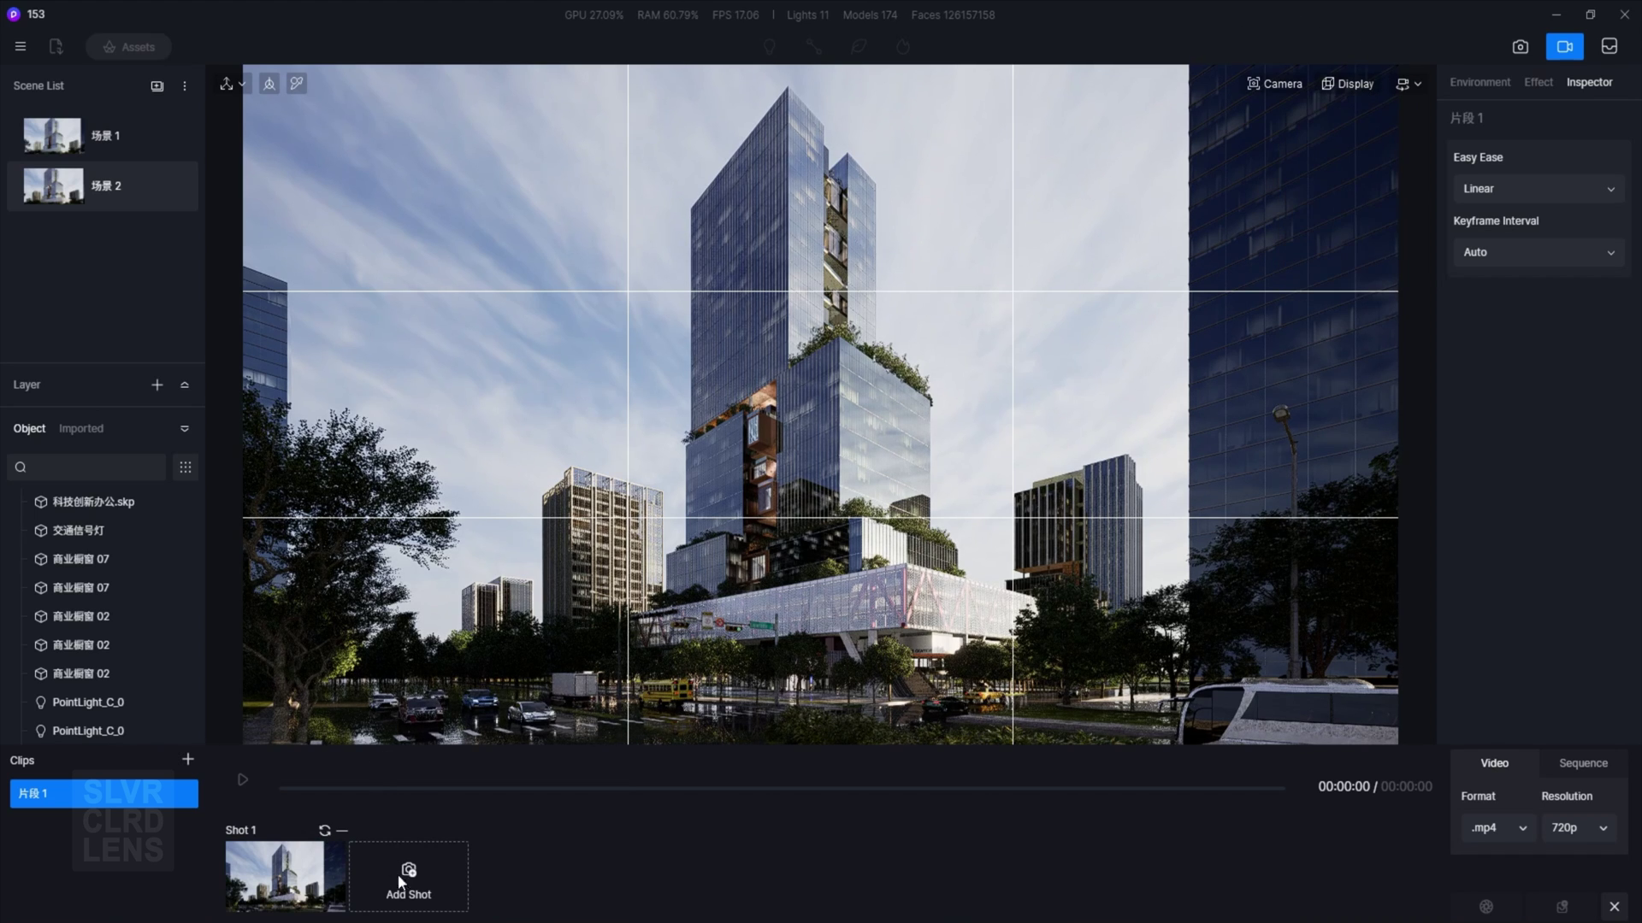
Move the camera sideways to the right and add the new view as Shot 2.
key(d)
key(d)
key(d)
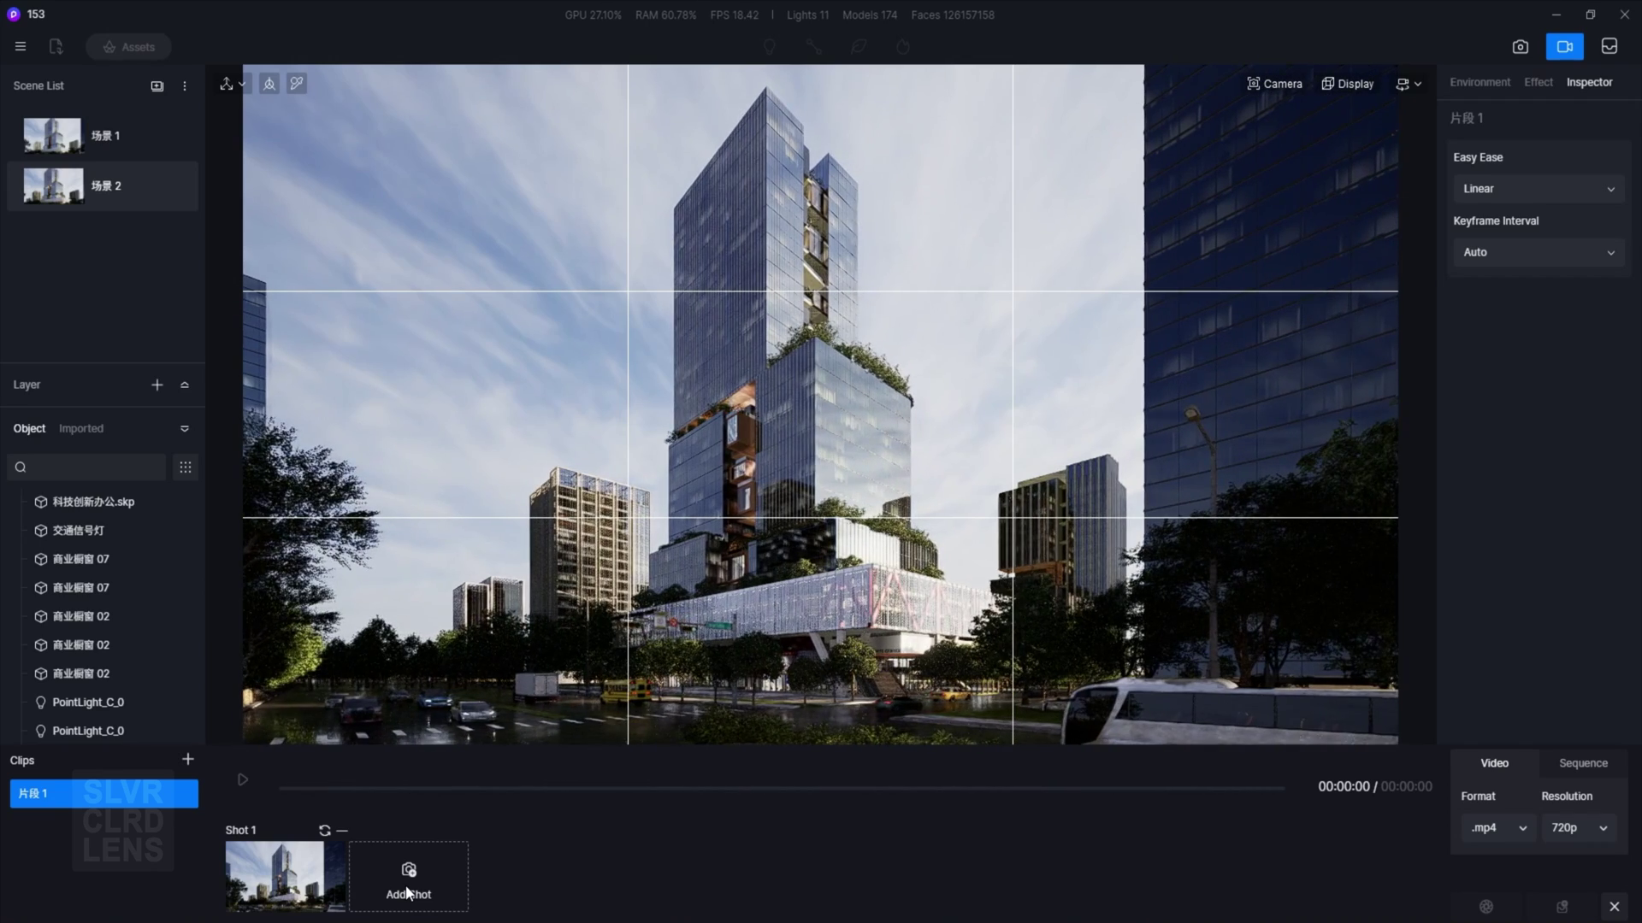
click(408, 893)
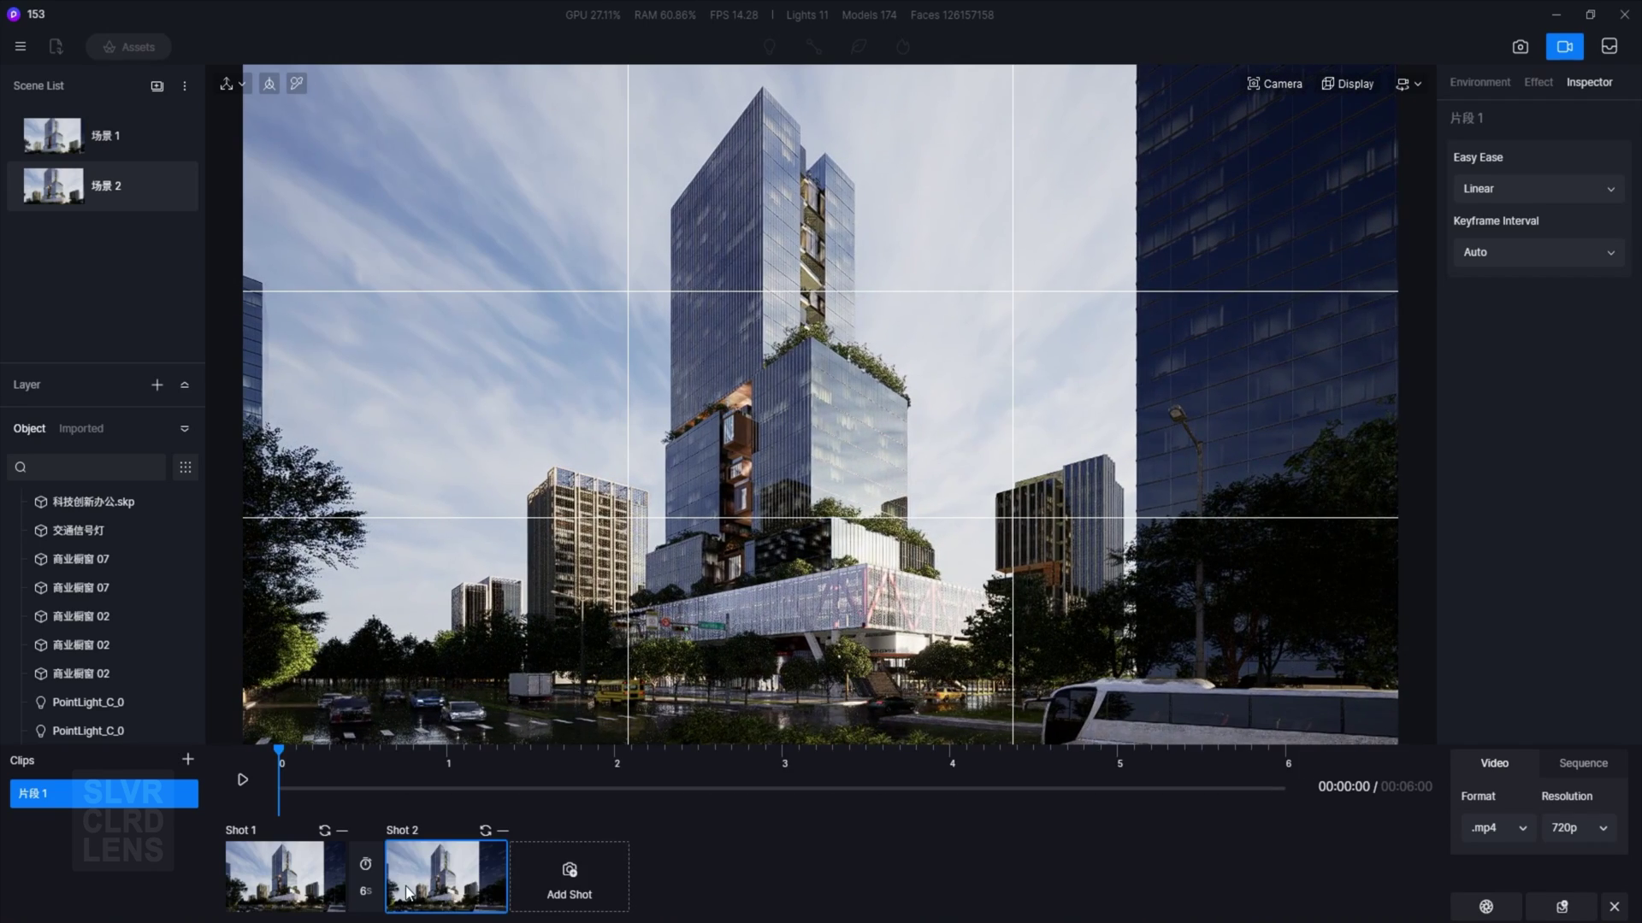
Set the 片段 1 clip's easing to Ease out and its keyframe interval to Custom, and play the clip.
click(1552, 202)
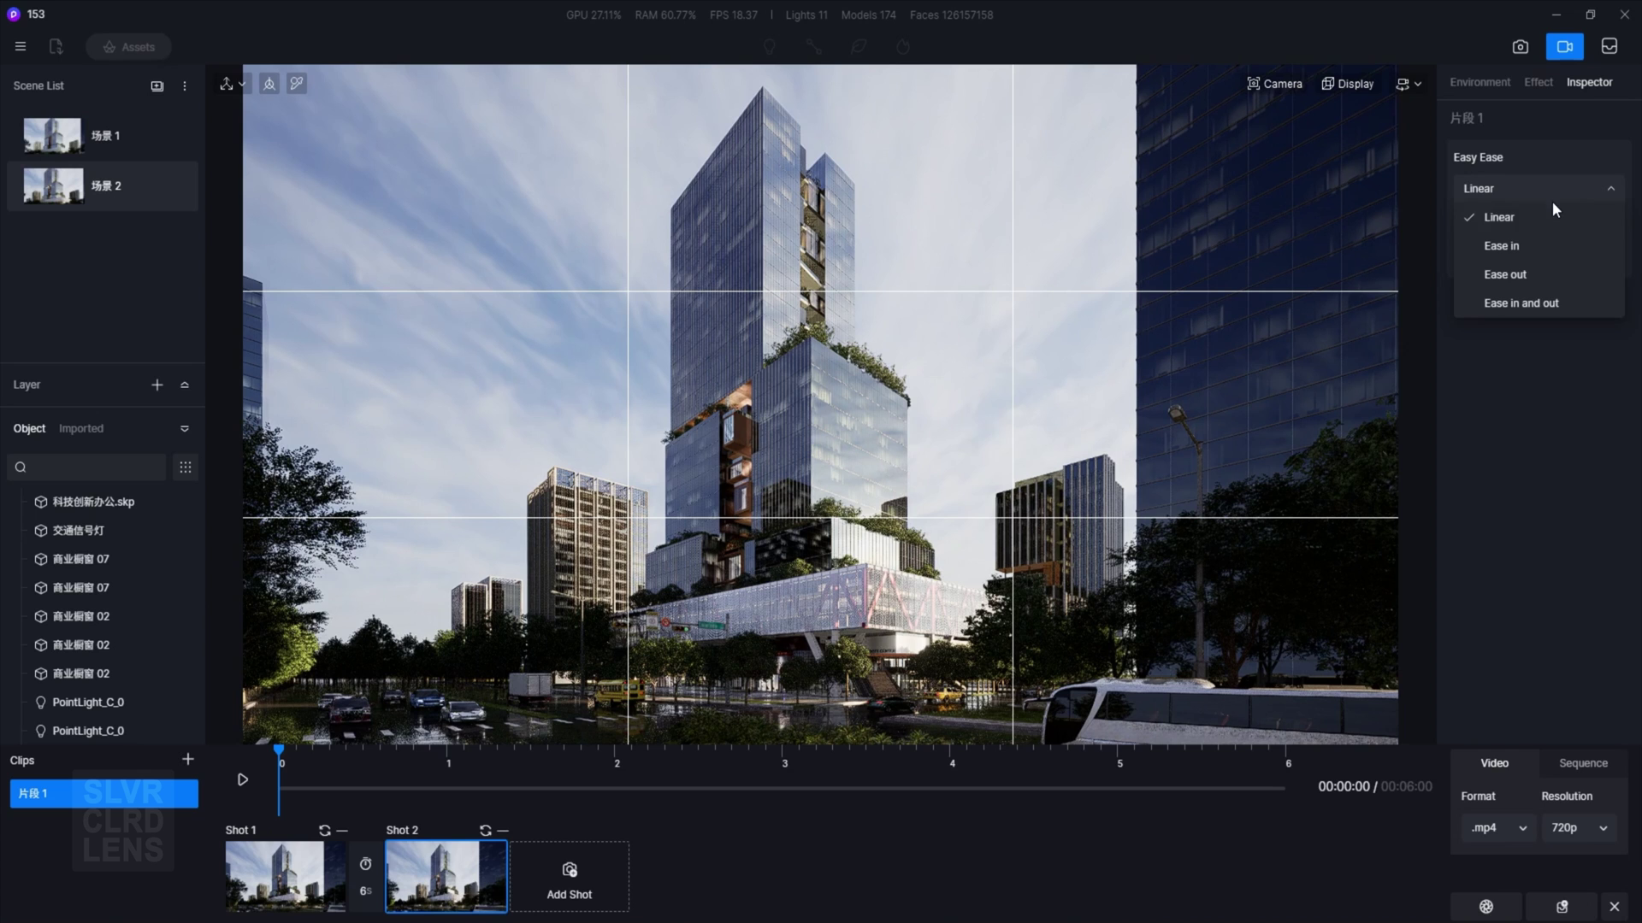
click(1520, 275)
click(1528, 251)
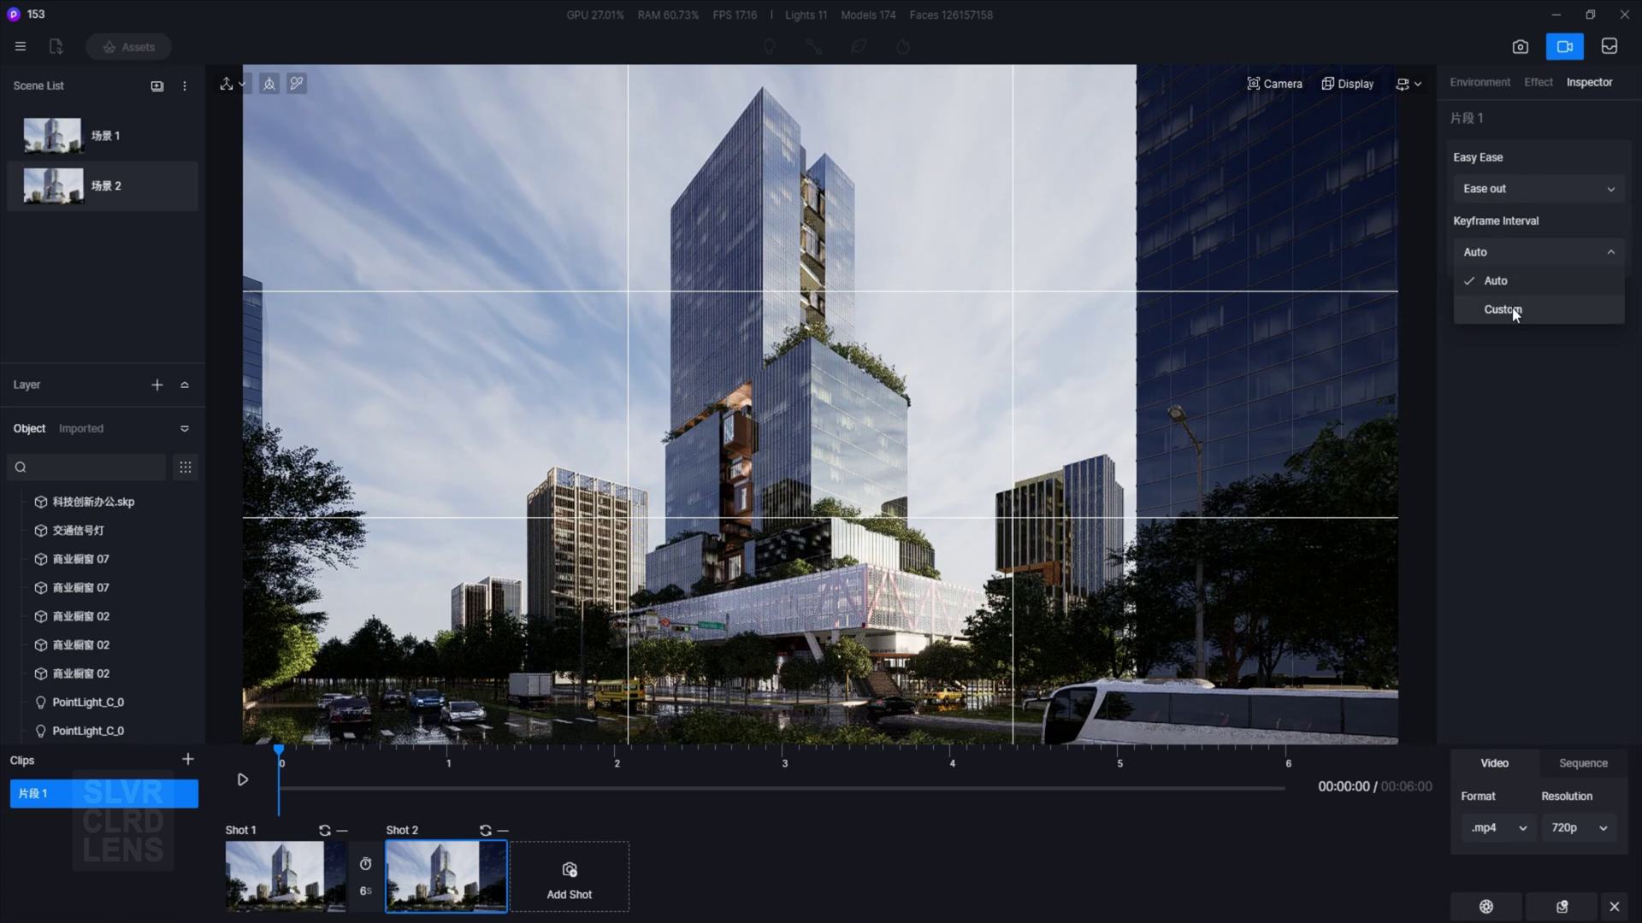
click(1500, 308)
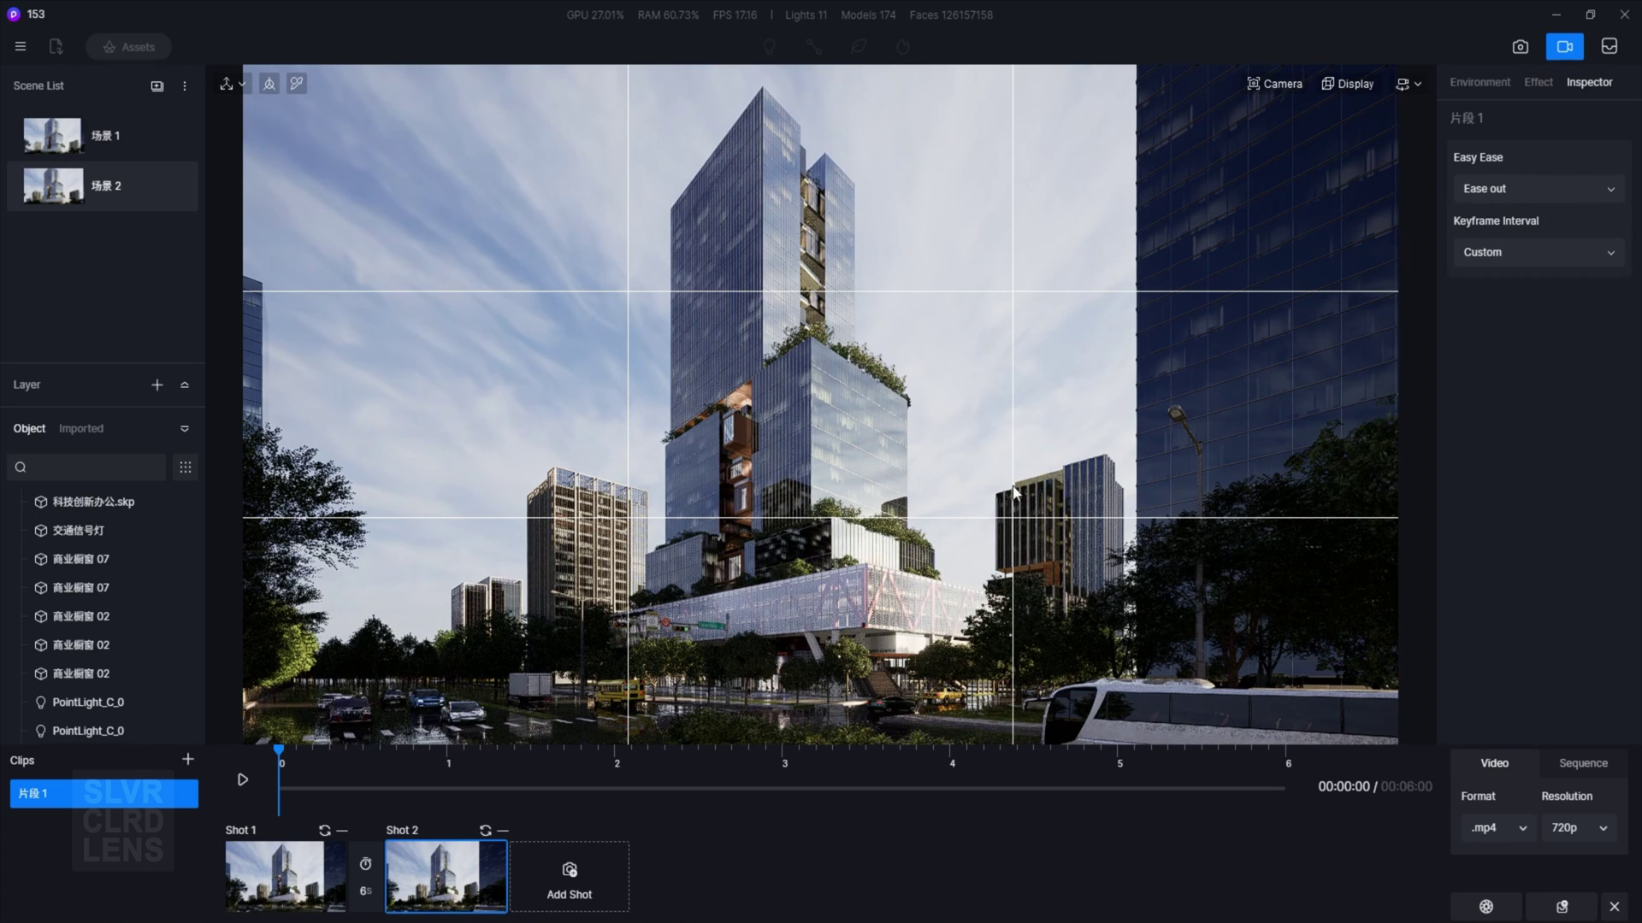
click(243, 783)
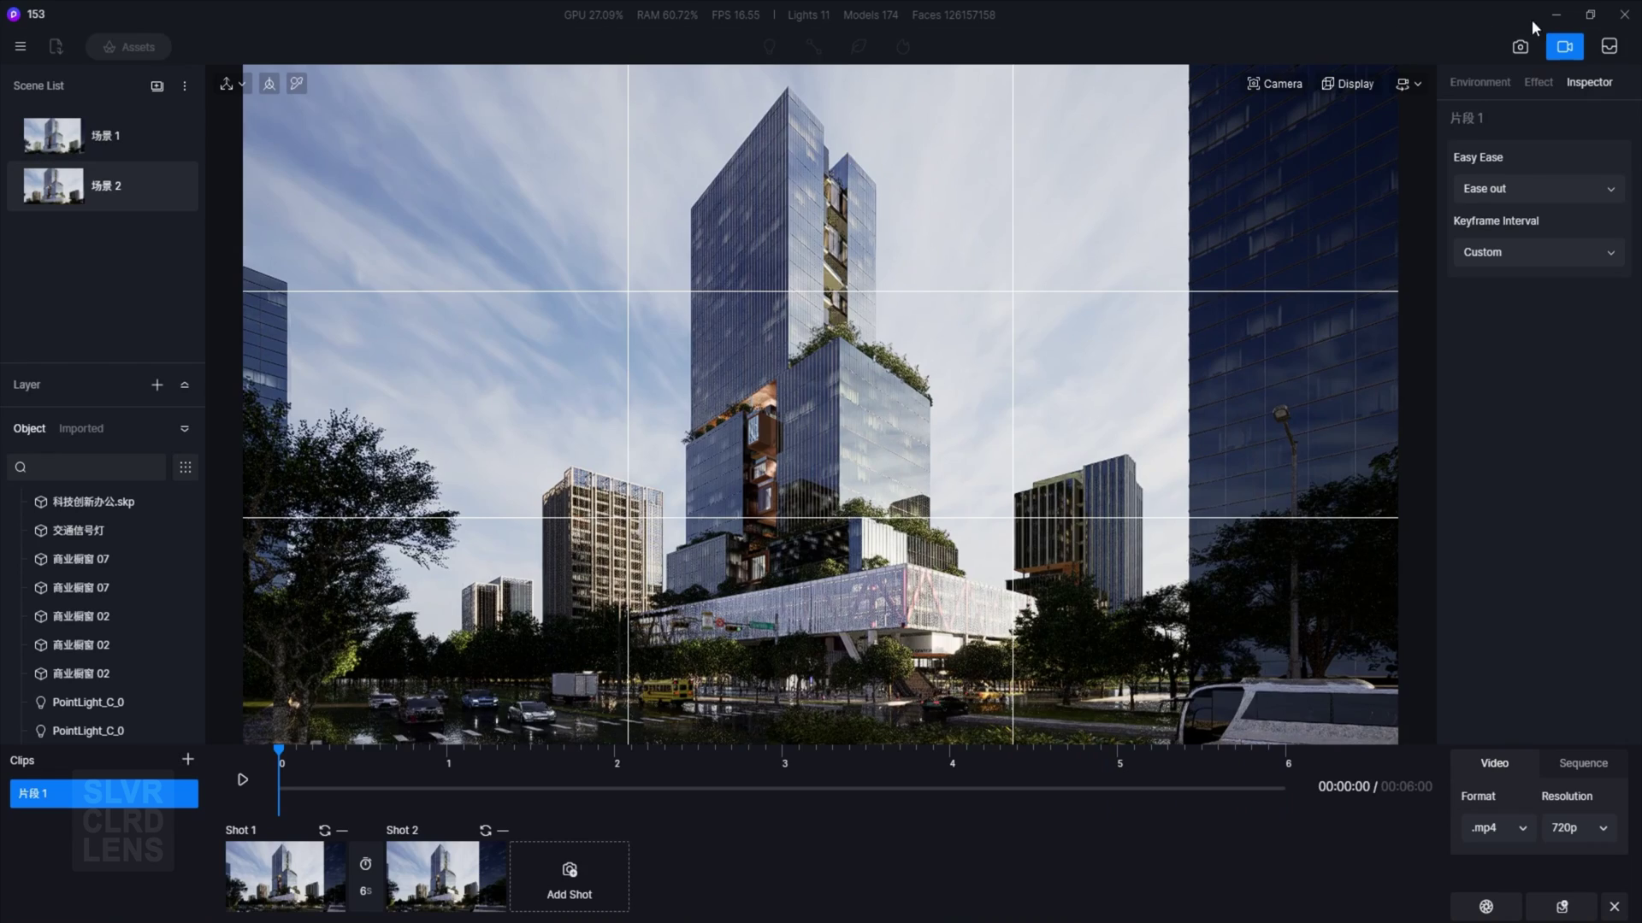
Switch back to image mode, look at the 场景 1 view and go to the 场景 2 view.
click(1519, 46)
click(130, 137)
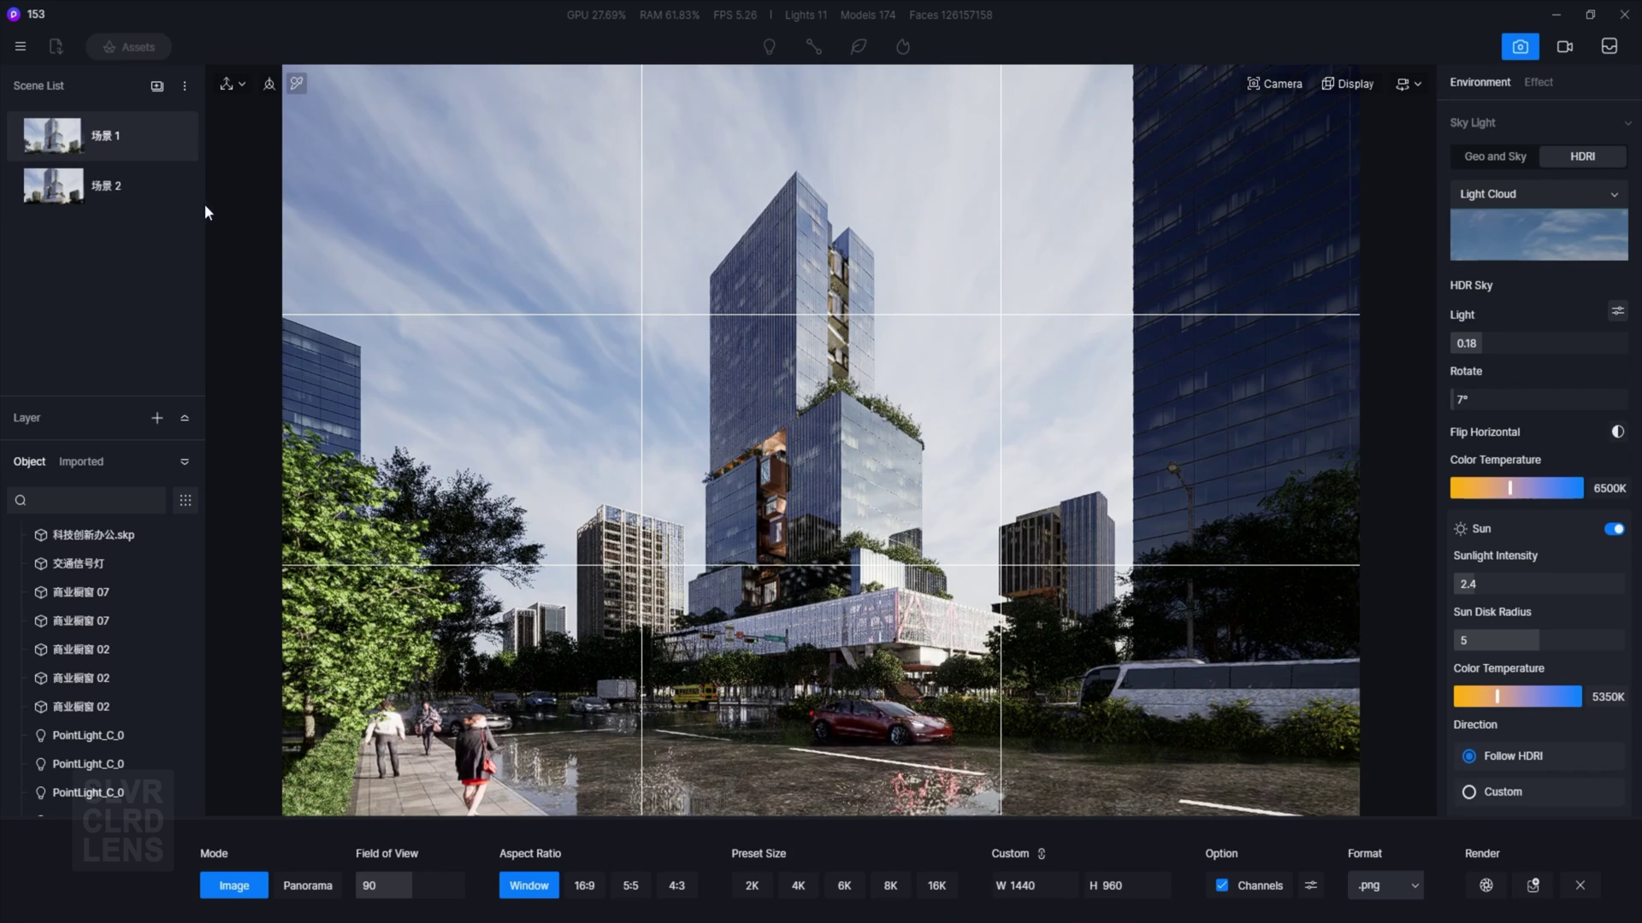
click(156, 188)
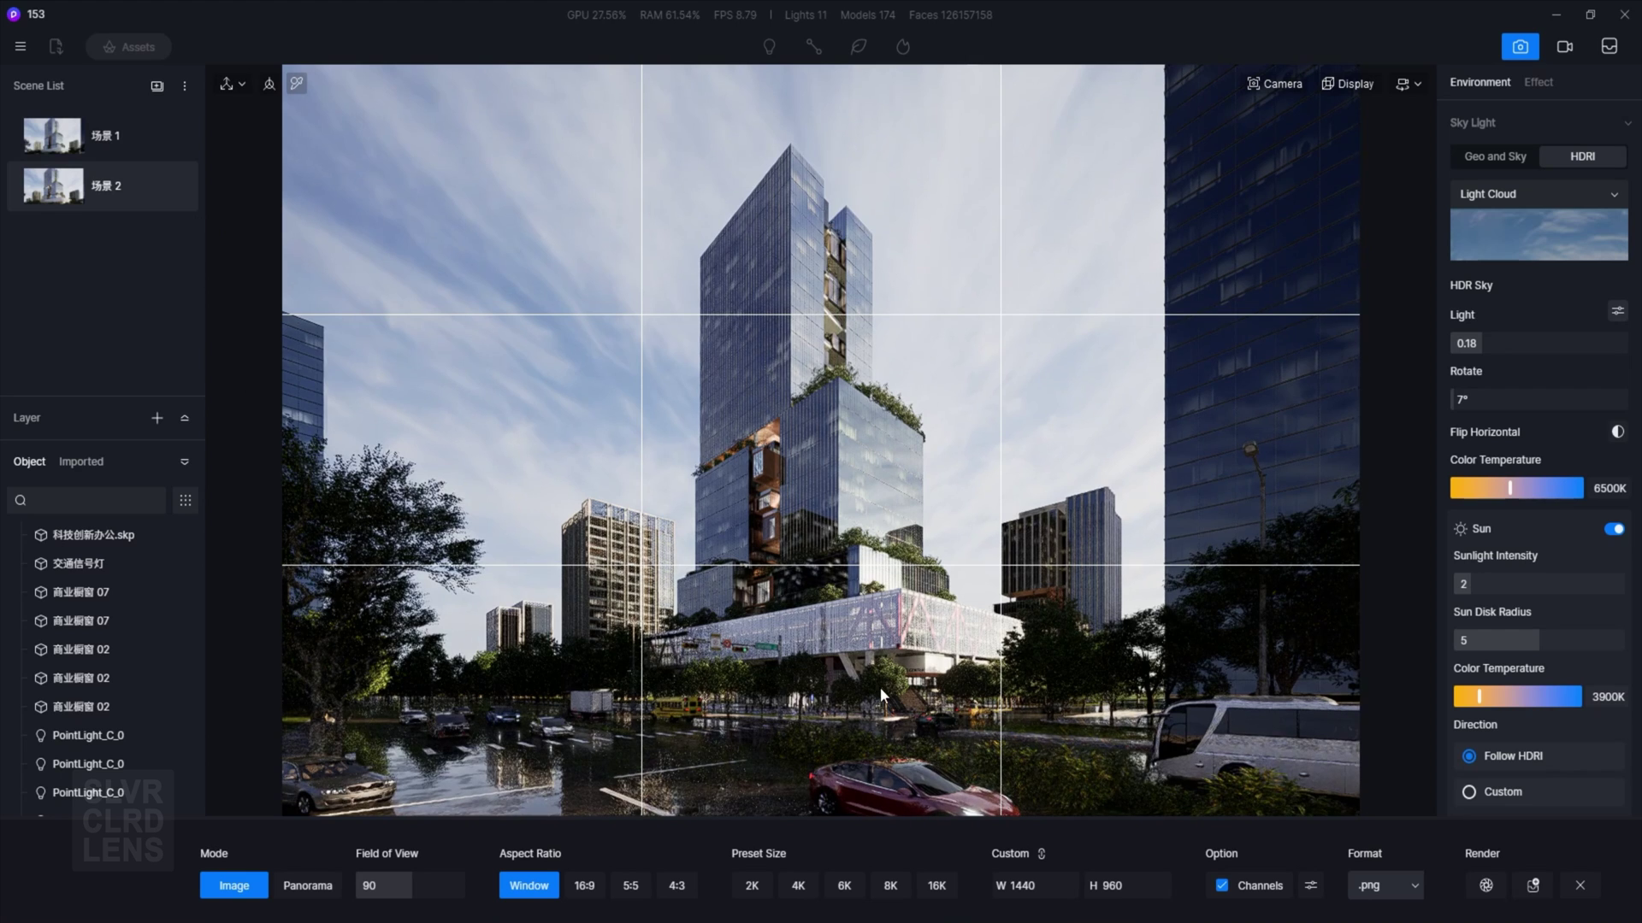
Review the output formats and render channel options, and set the custom image width to 4096.
click(1416, 886)
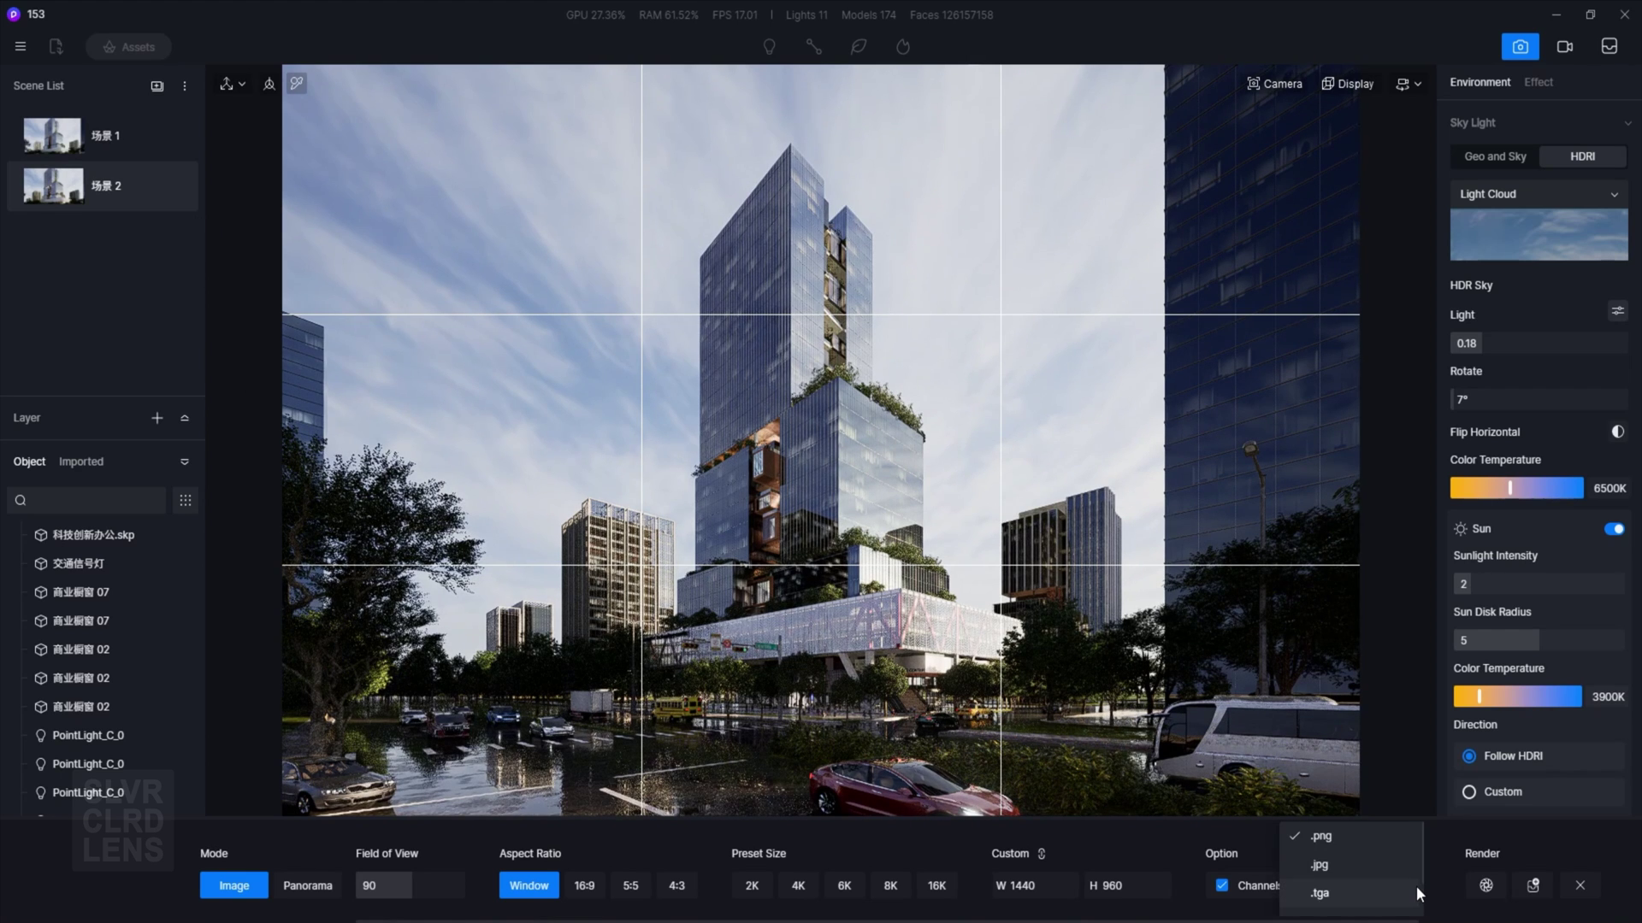
click(1165, 856)
click(1315, 888)
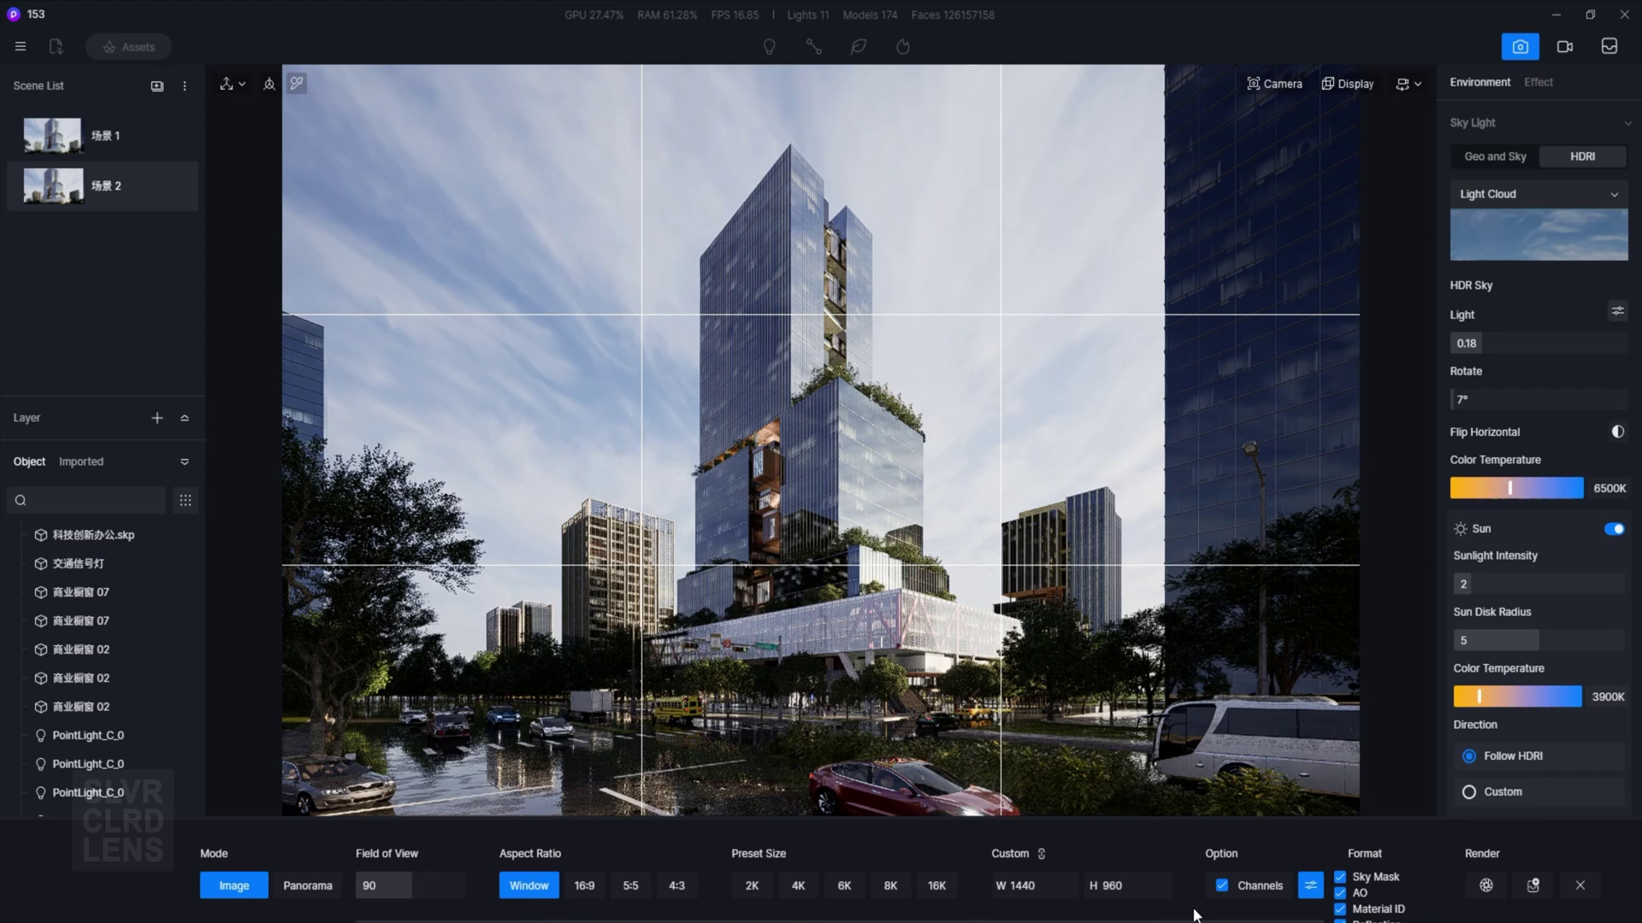
click(1194, 910)
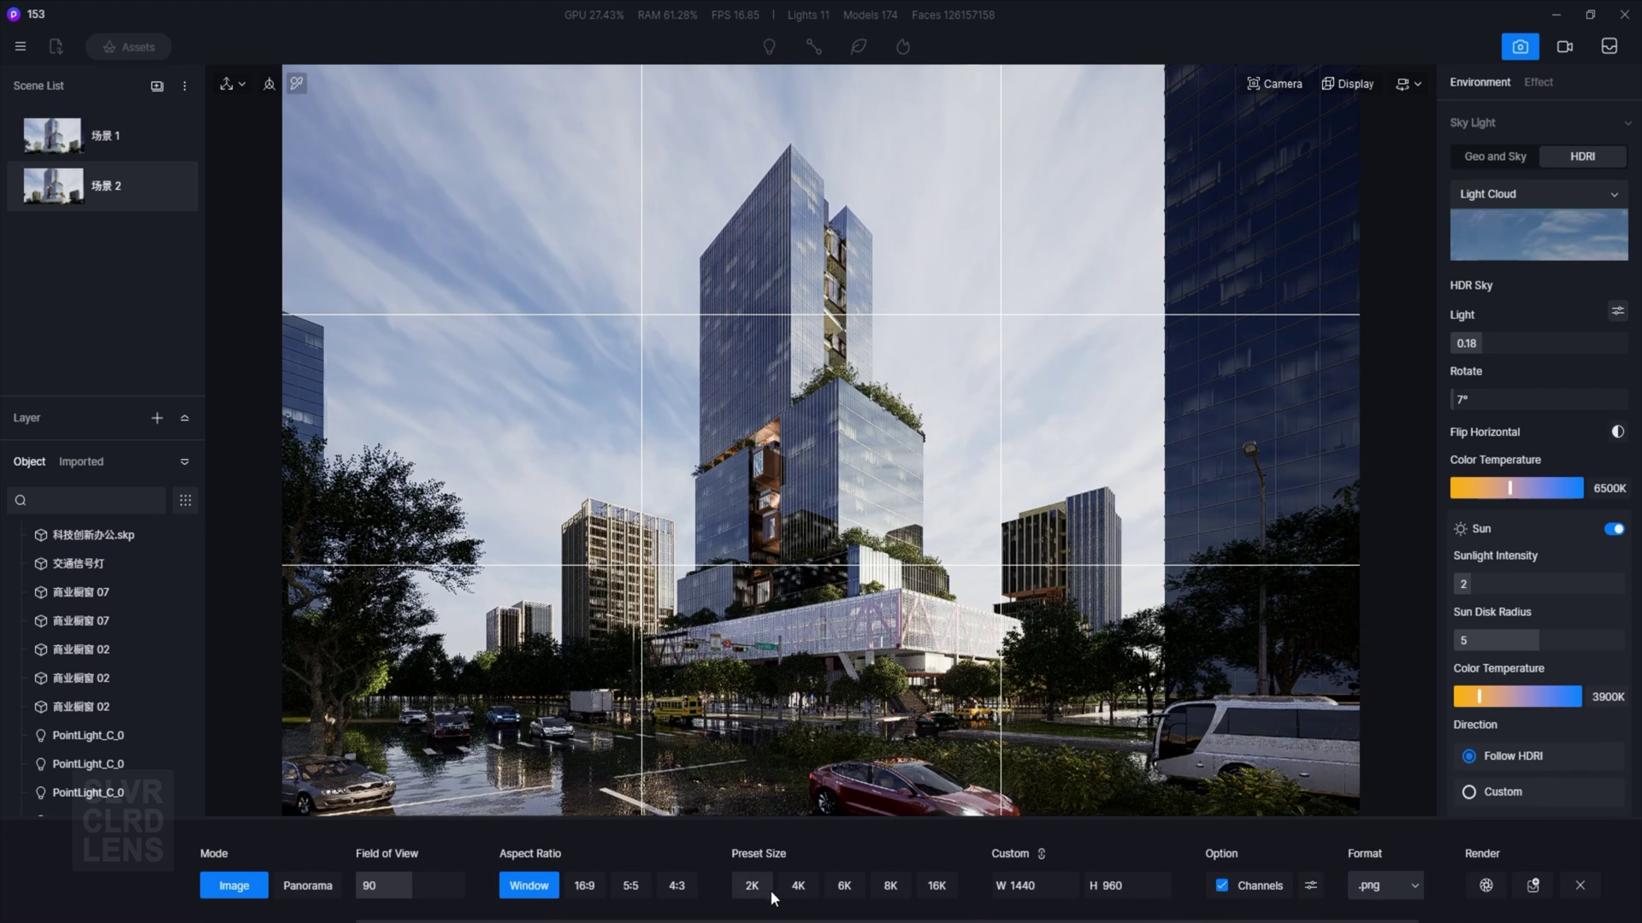
click(798, 886)
click(530, 885)
double_click(1026, 886)
text(40)
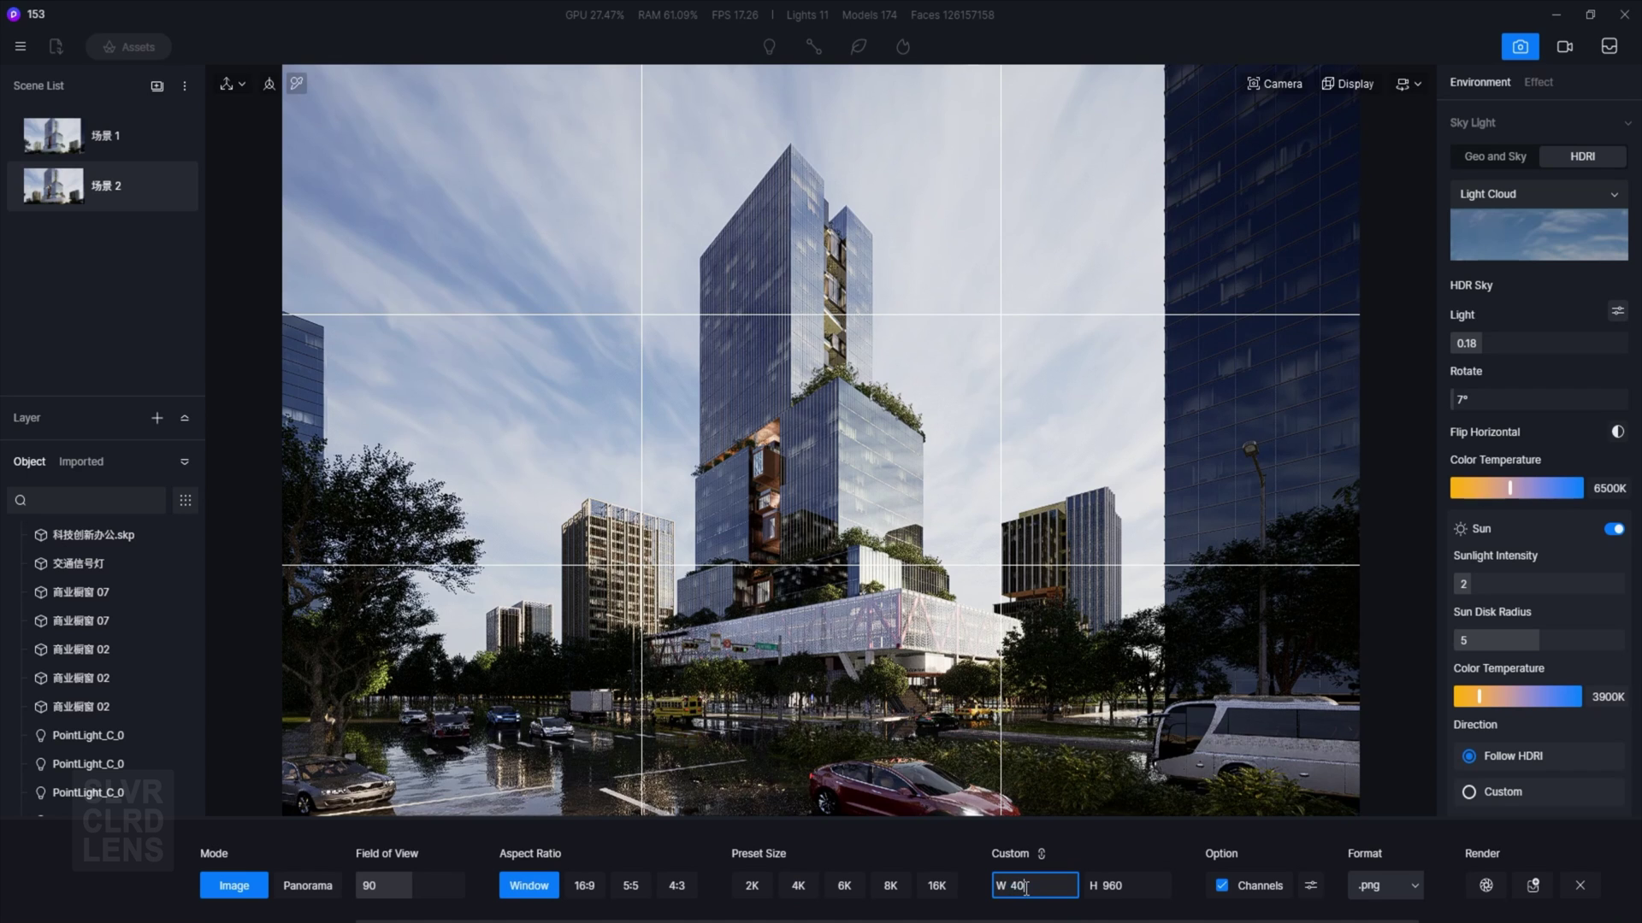
text(0)
key(Return)
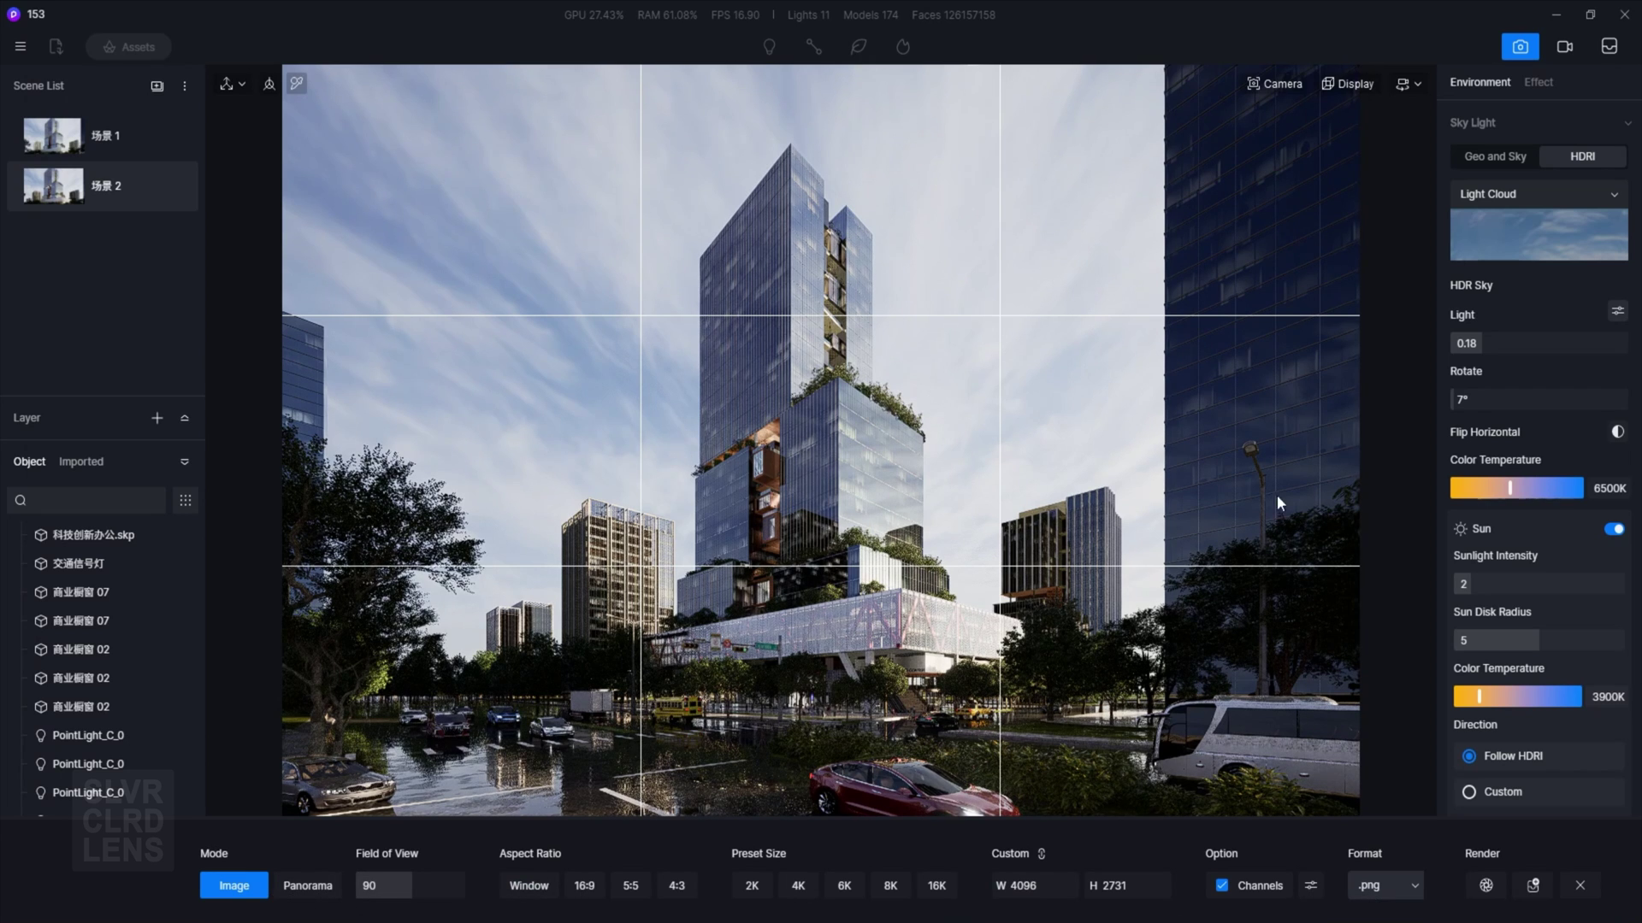
Check the remaining output formats, keep .png and render the 场景 2 image with its channels.
click(1409, 885)
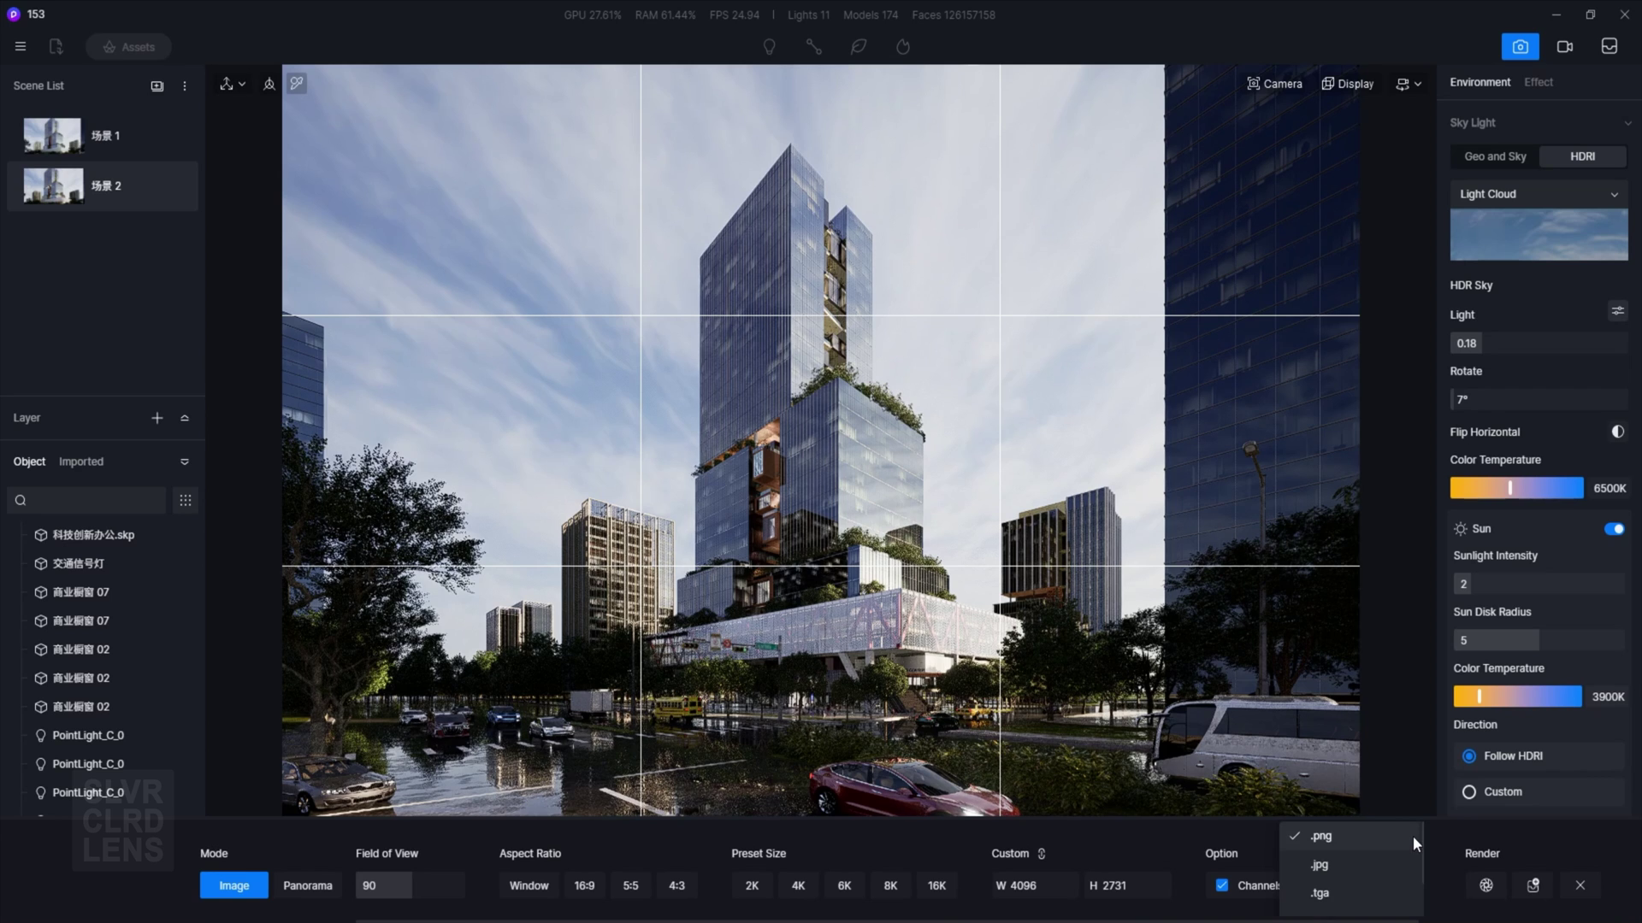
scroll(1413, 835, down, 2)
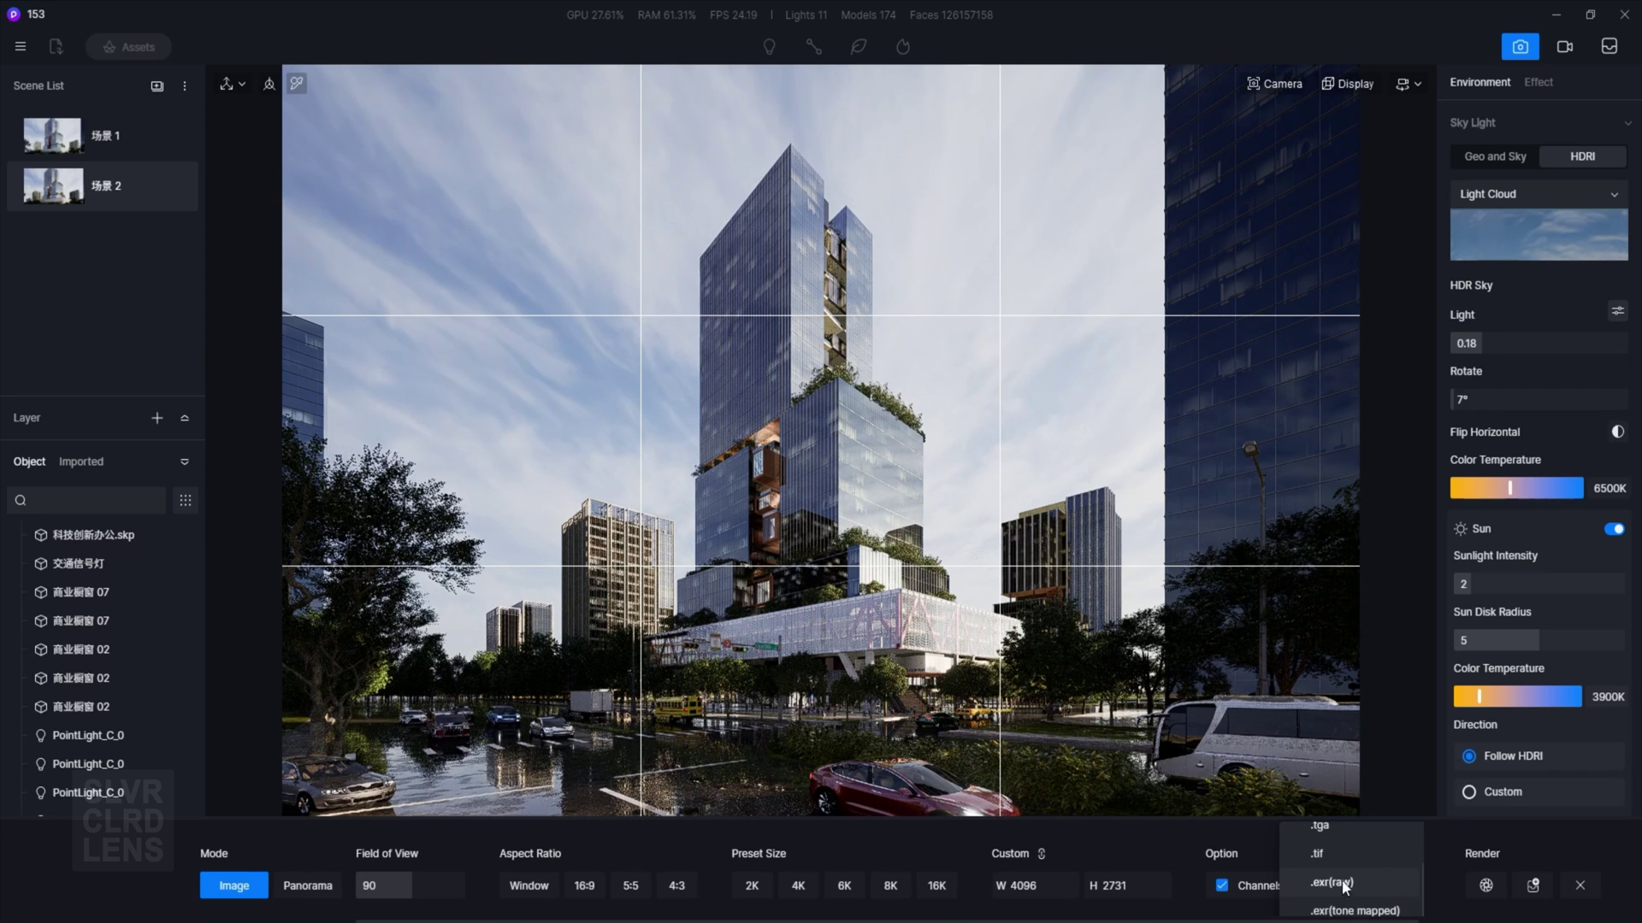
click(1447, 896)
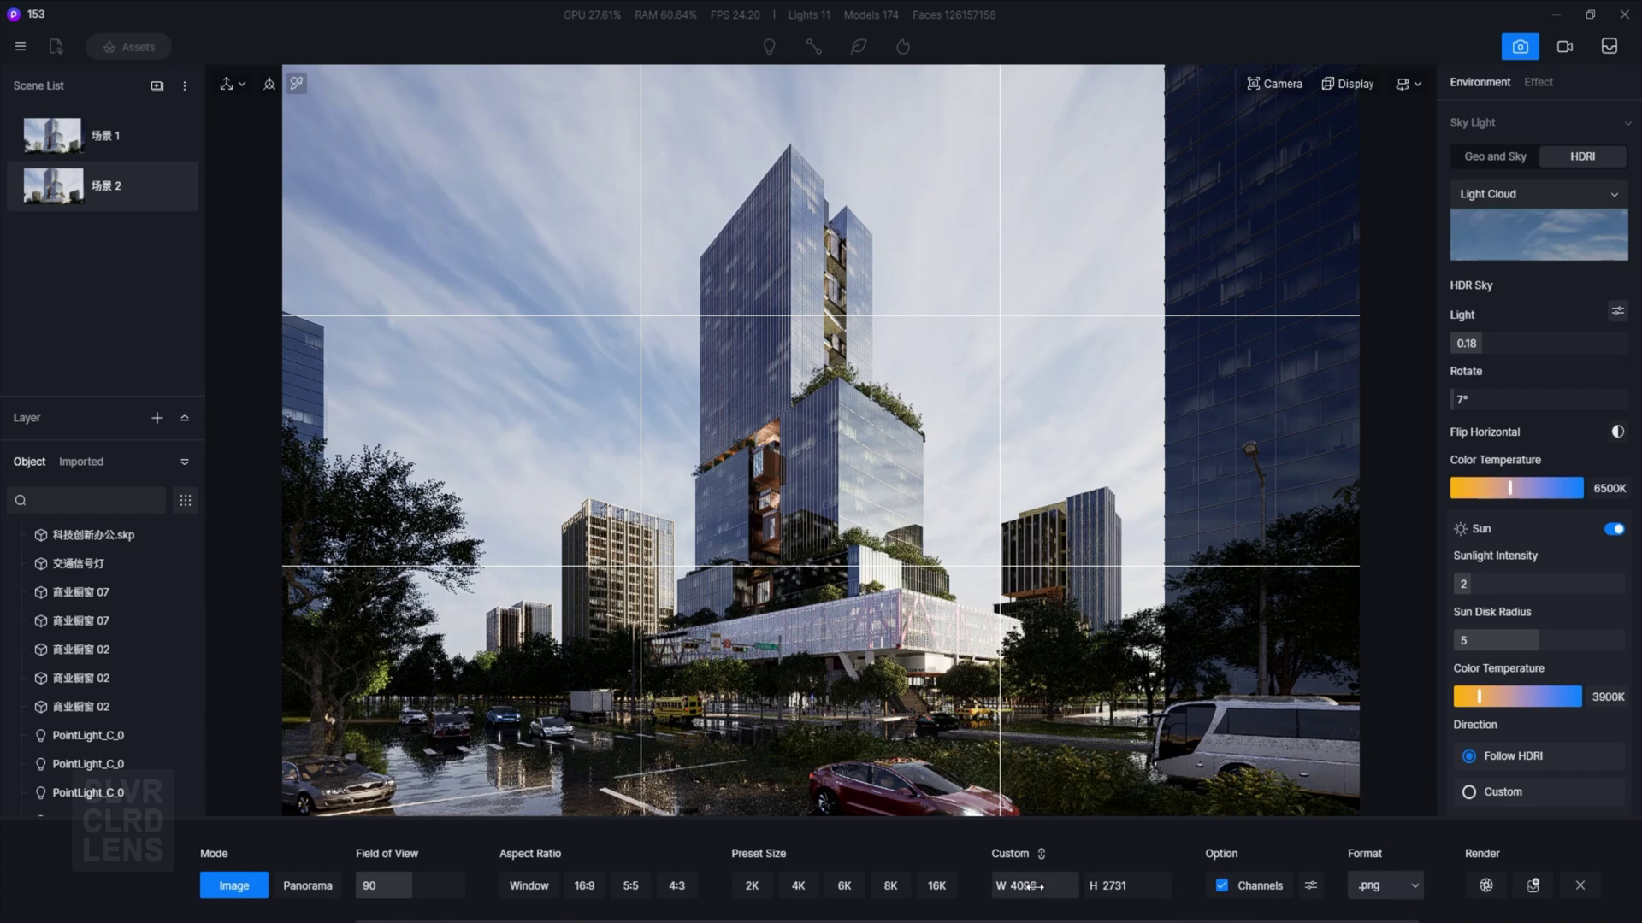
click(1487, 889)
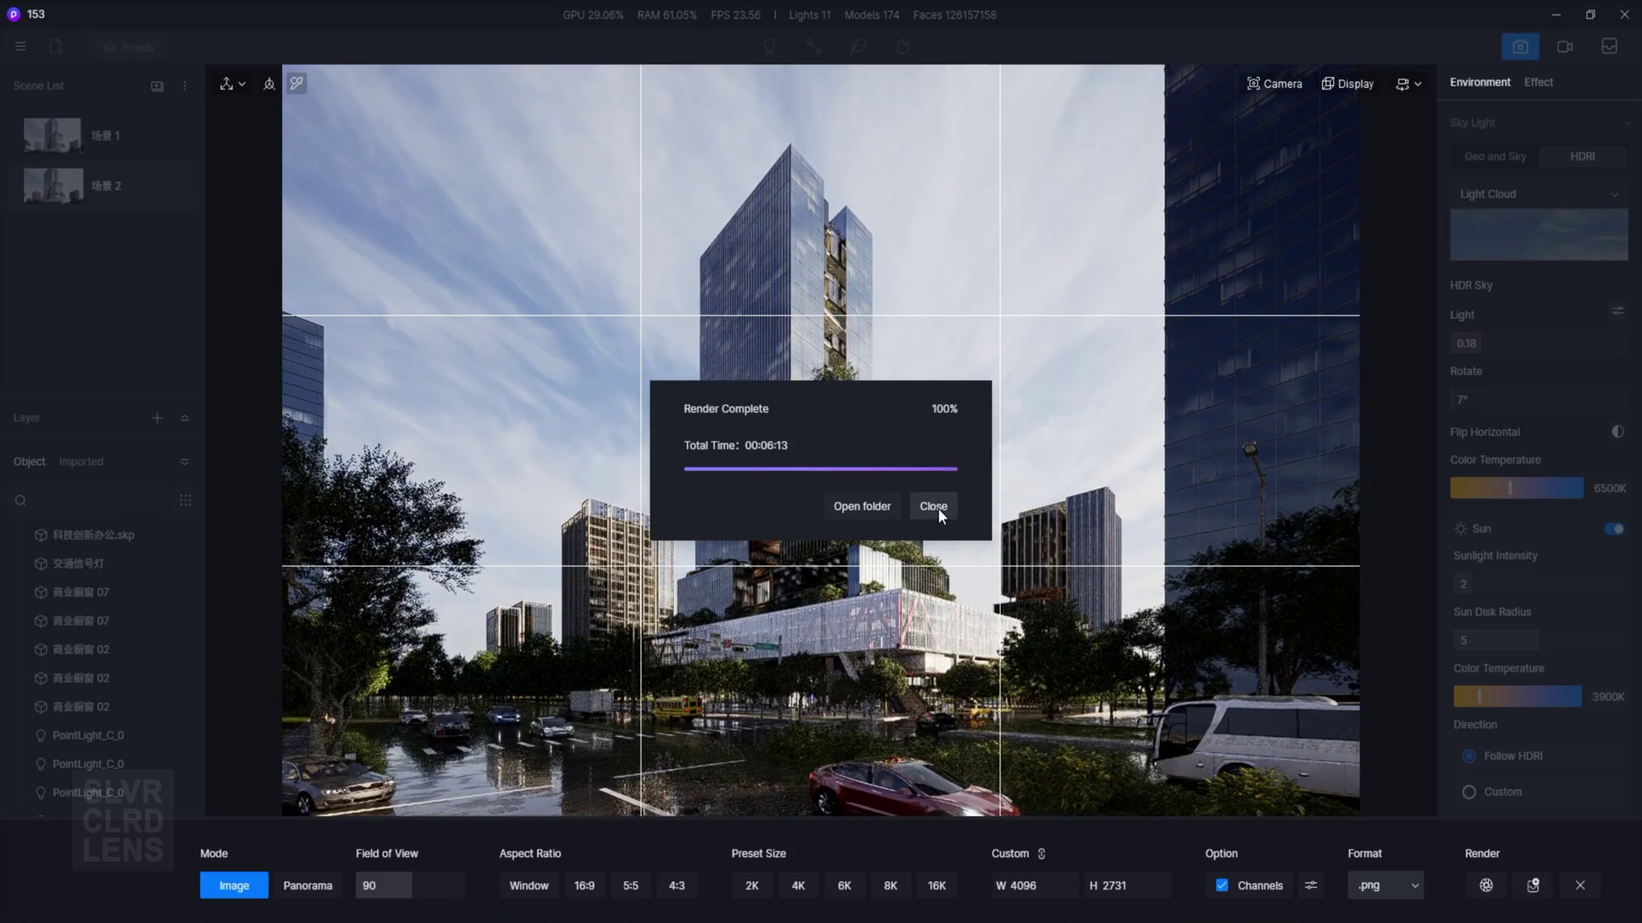
click(933, 507)
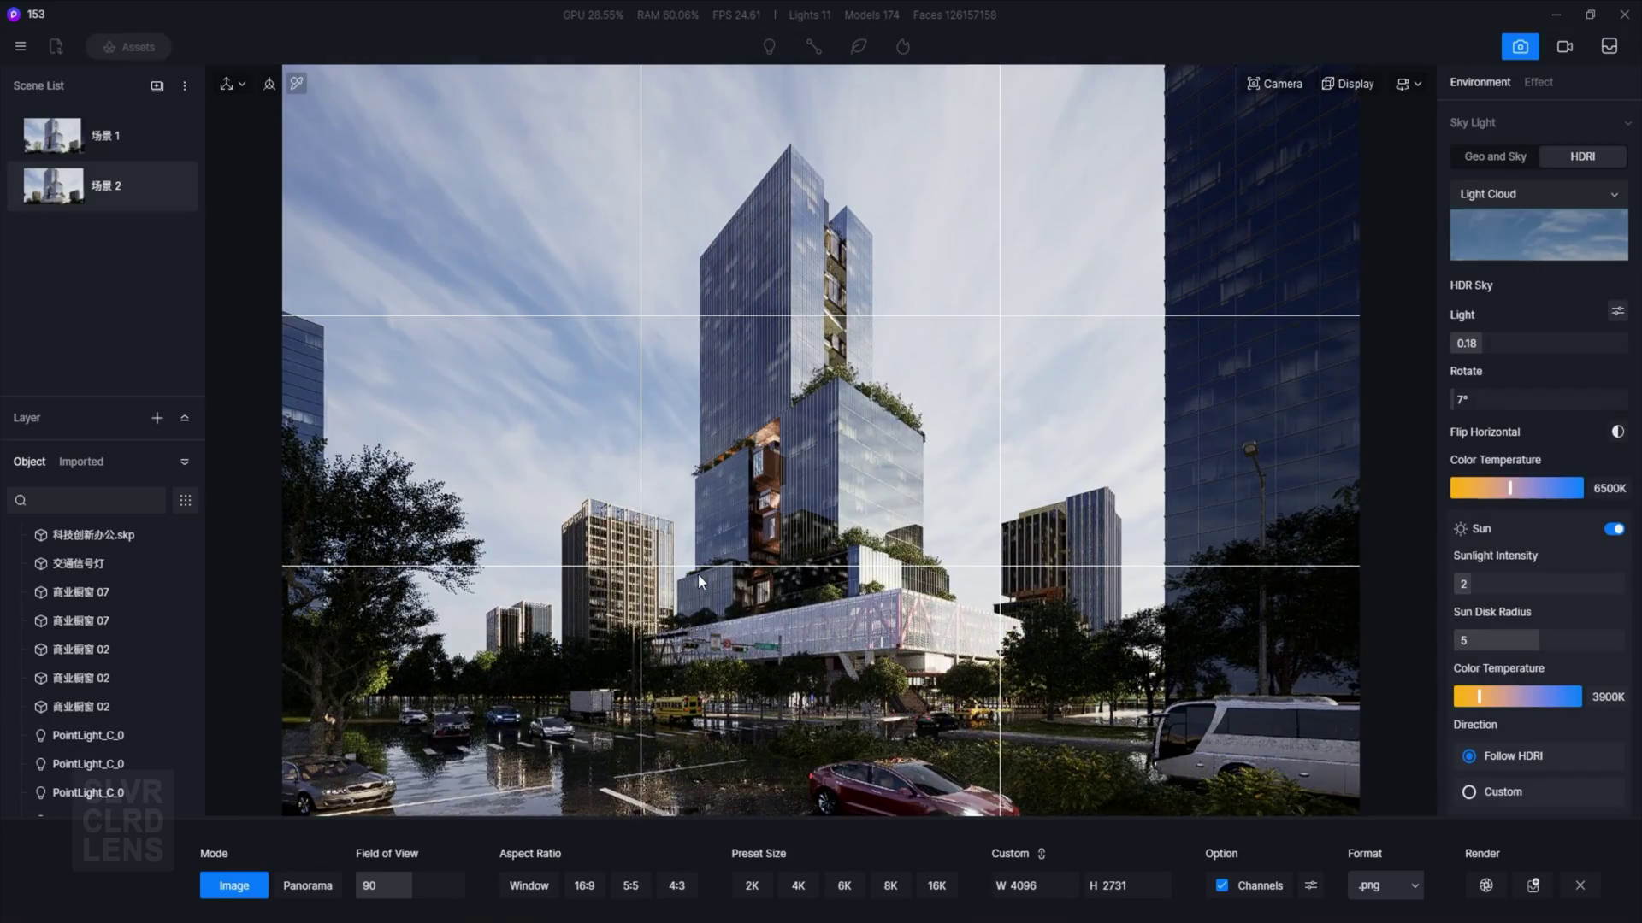
Move the camera from the 场景 1 view to a close low-angle view beneath the tower's podium and save it as a new scene.
key(w)
right_drag(698, 573, 665, 290)
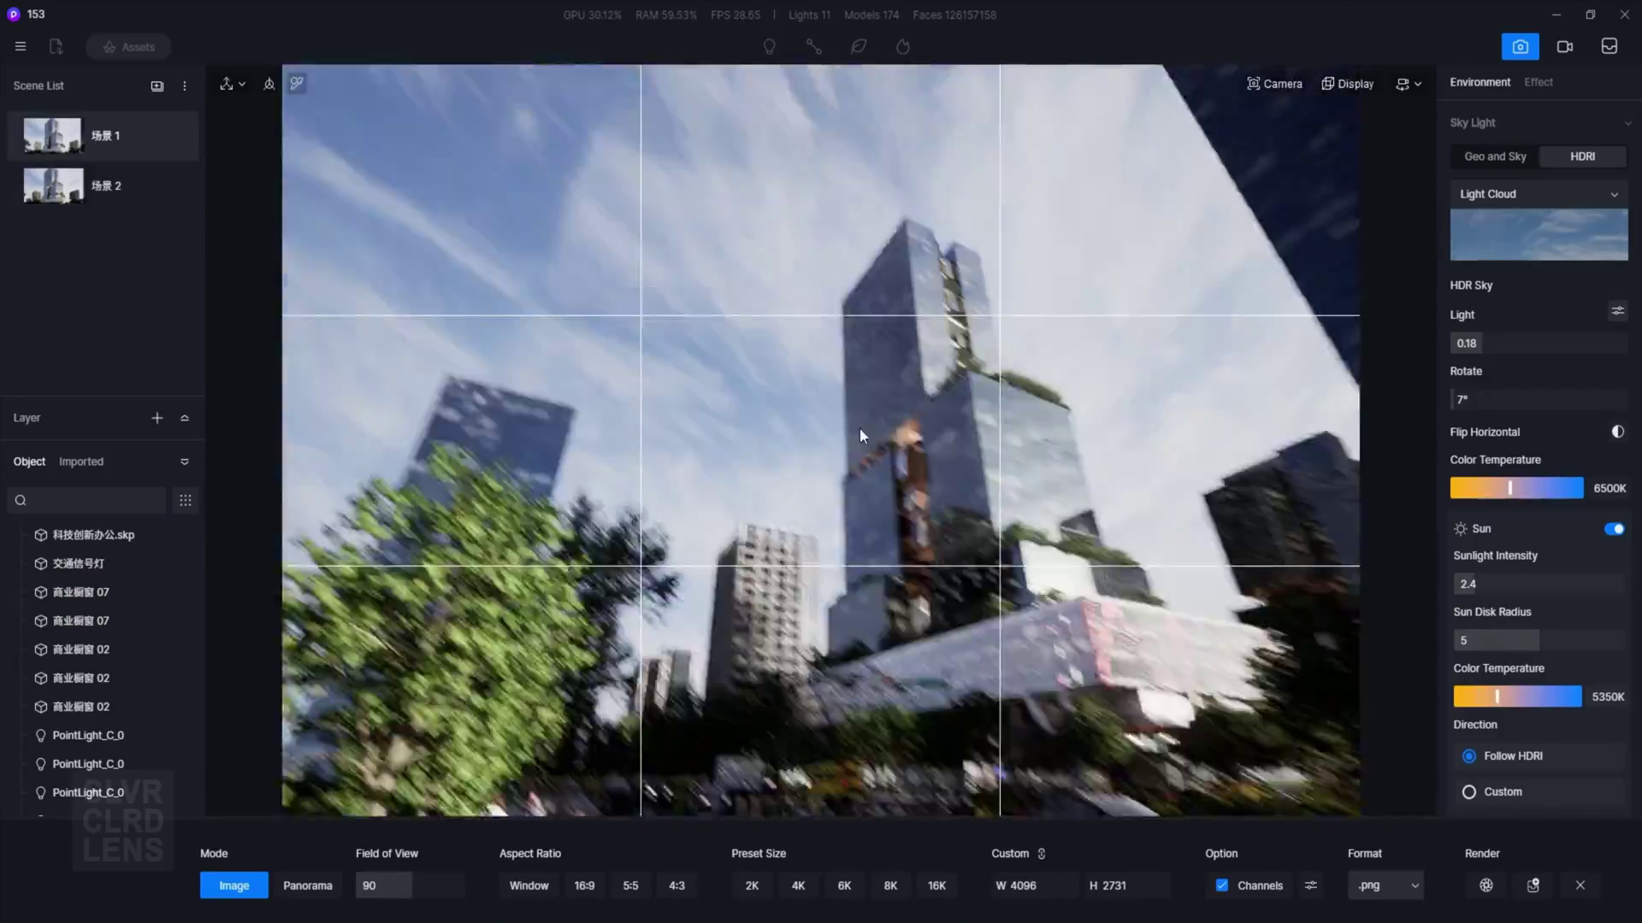
key(w)
right_drag(860, 428, 1105, 327)
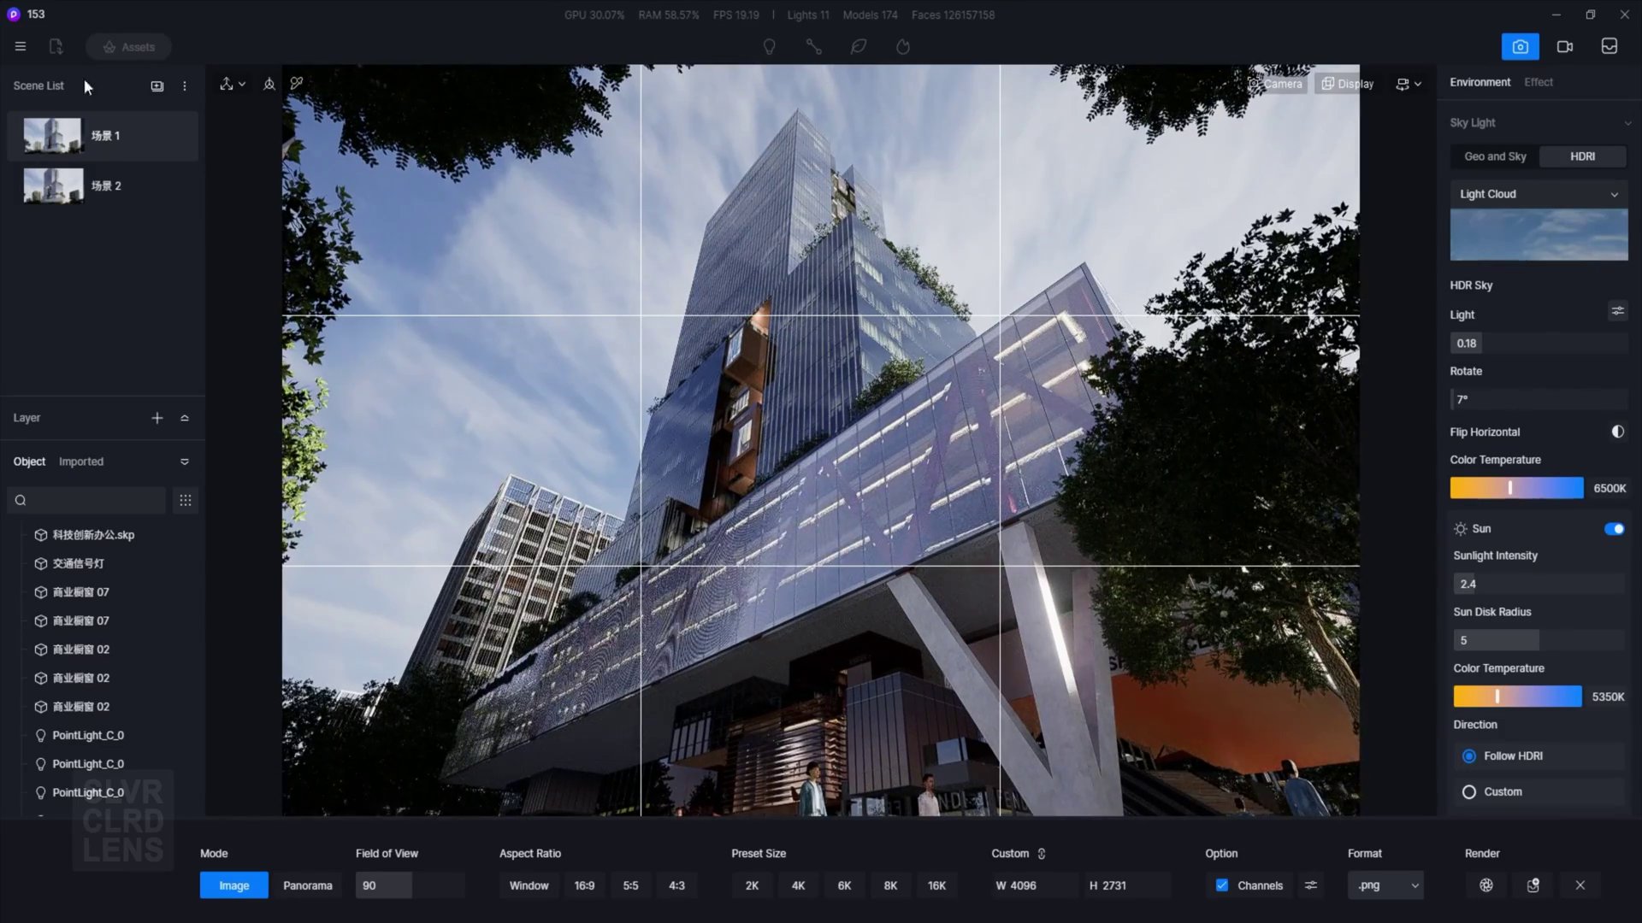
click(157, 86)
Try the Partly Cloudy, Light Cloud, Early Morning and Sunset HDRI skies and rotate the sky.
click(1586, 236)
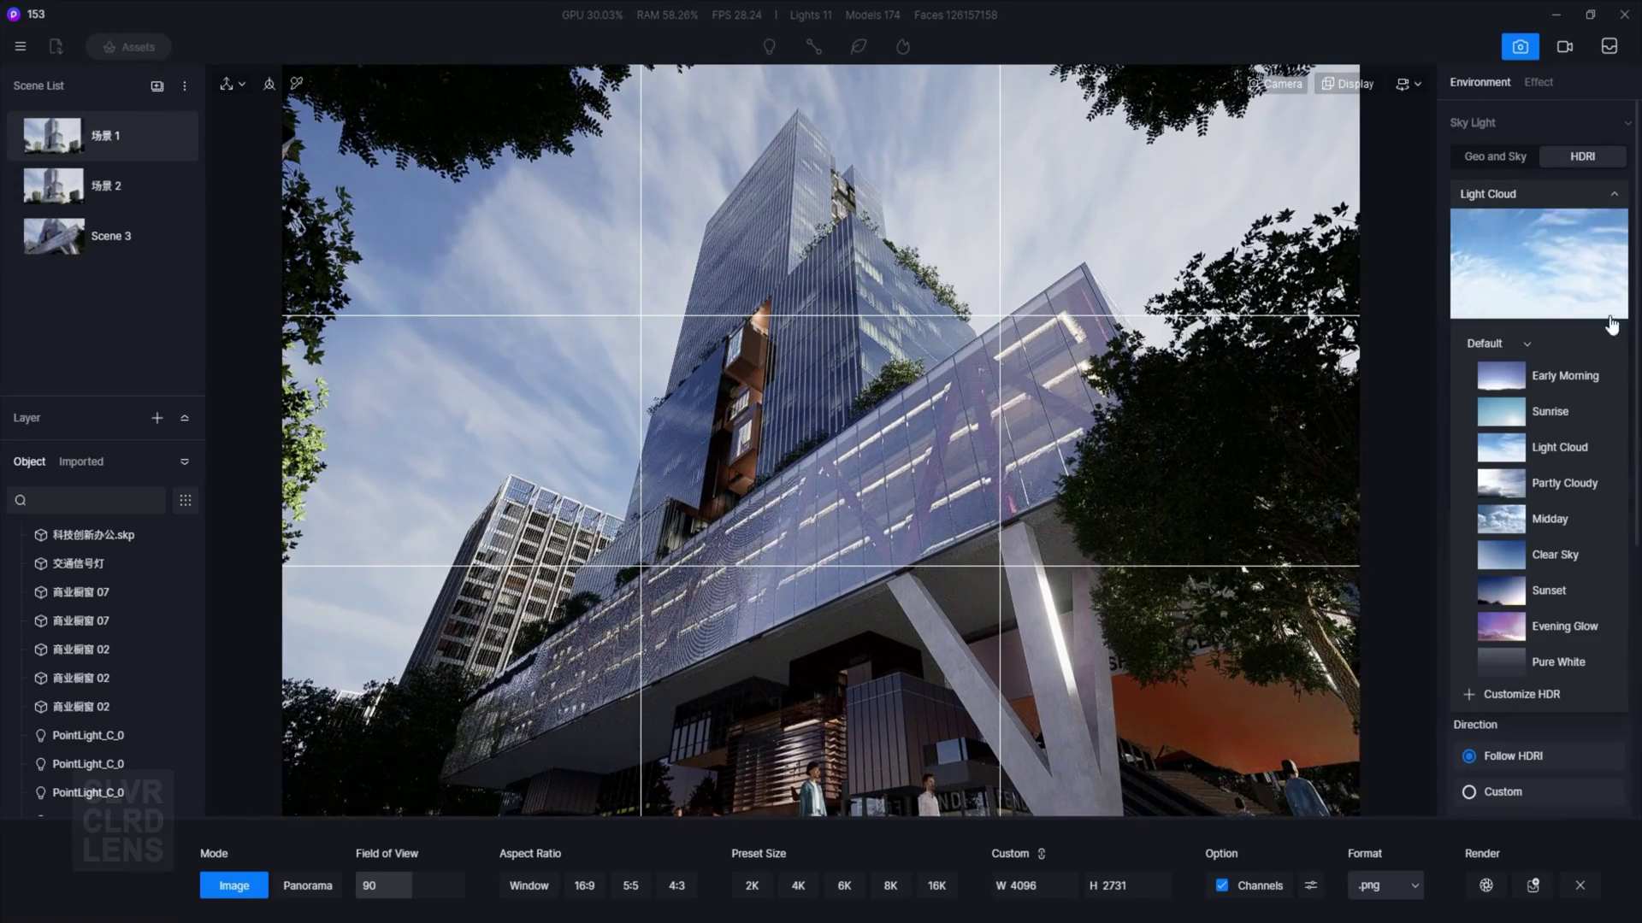
click(1558, 481)
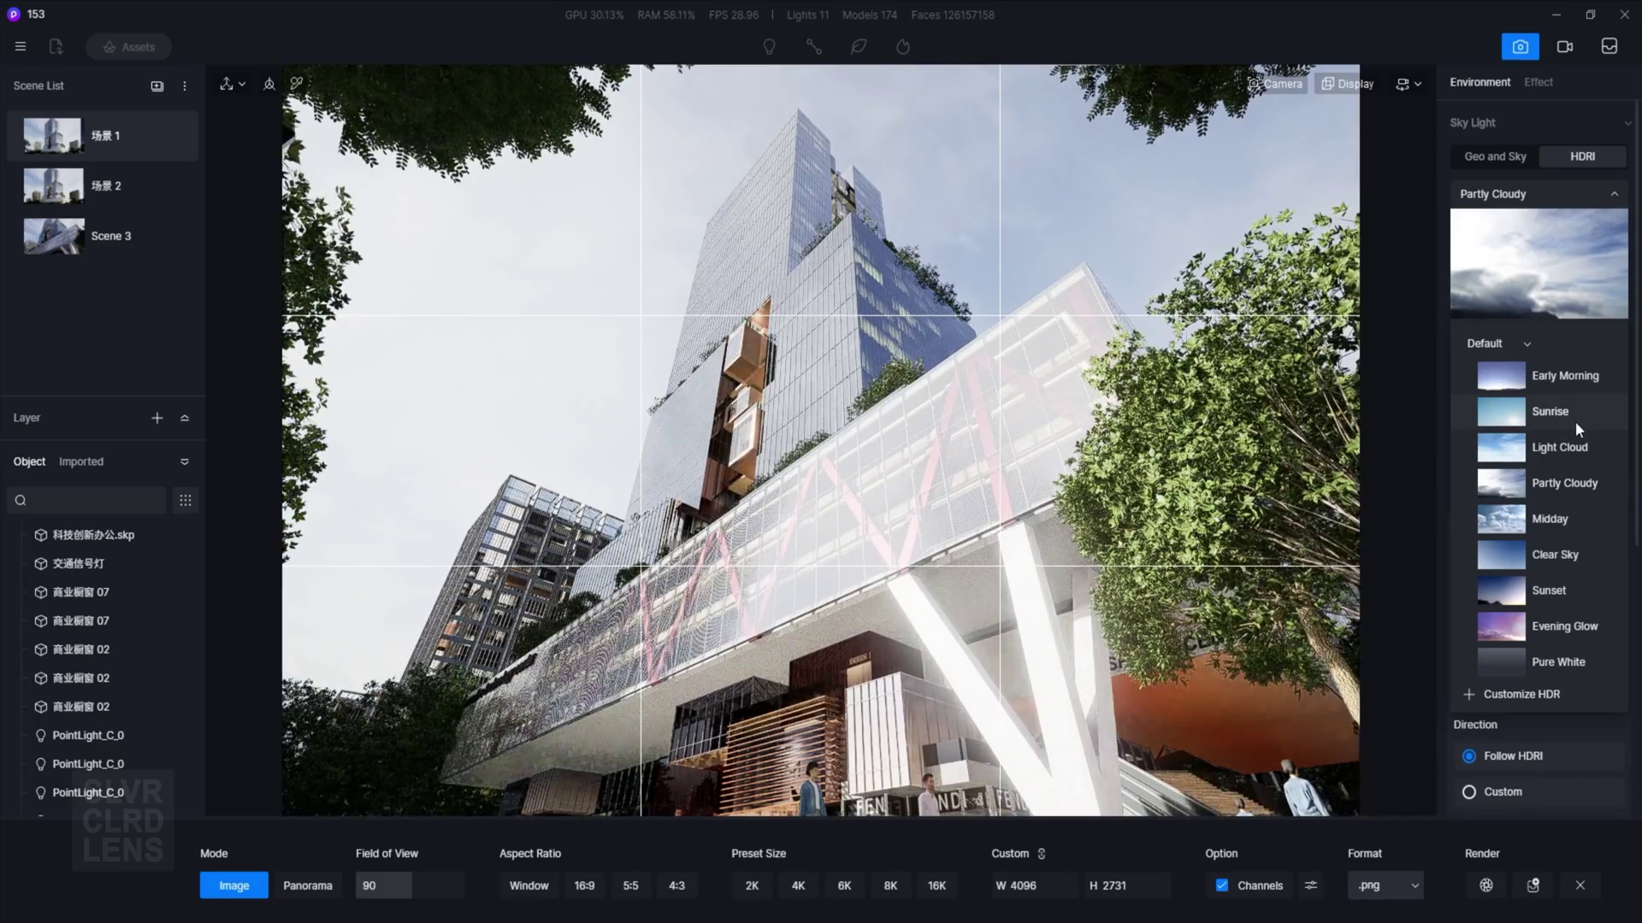
click(1564, 445)
click(1558, 379)
click(1561, 588)
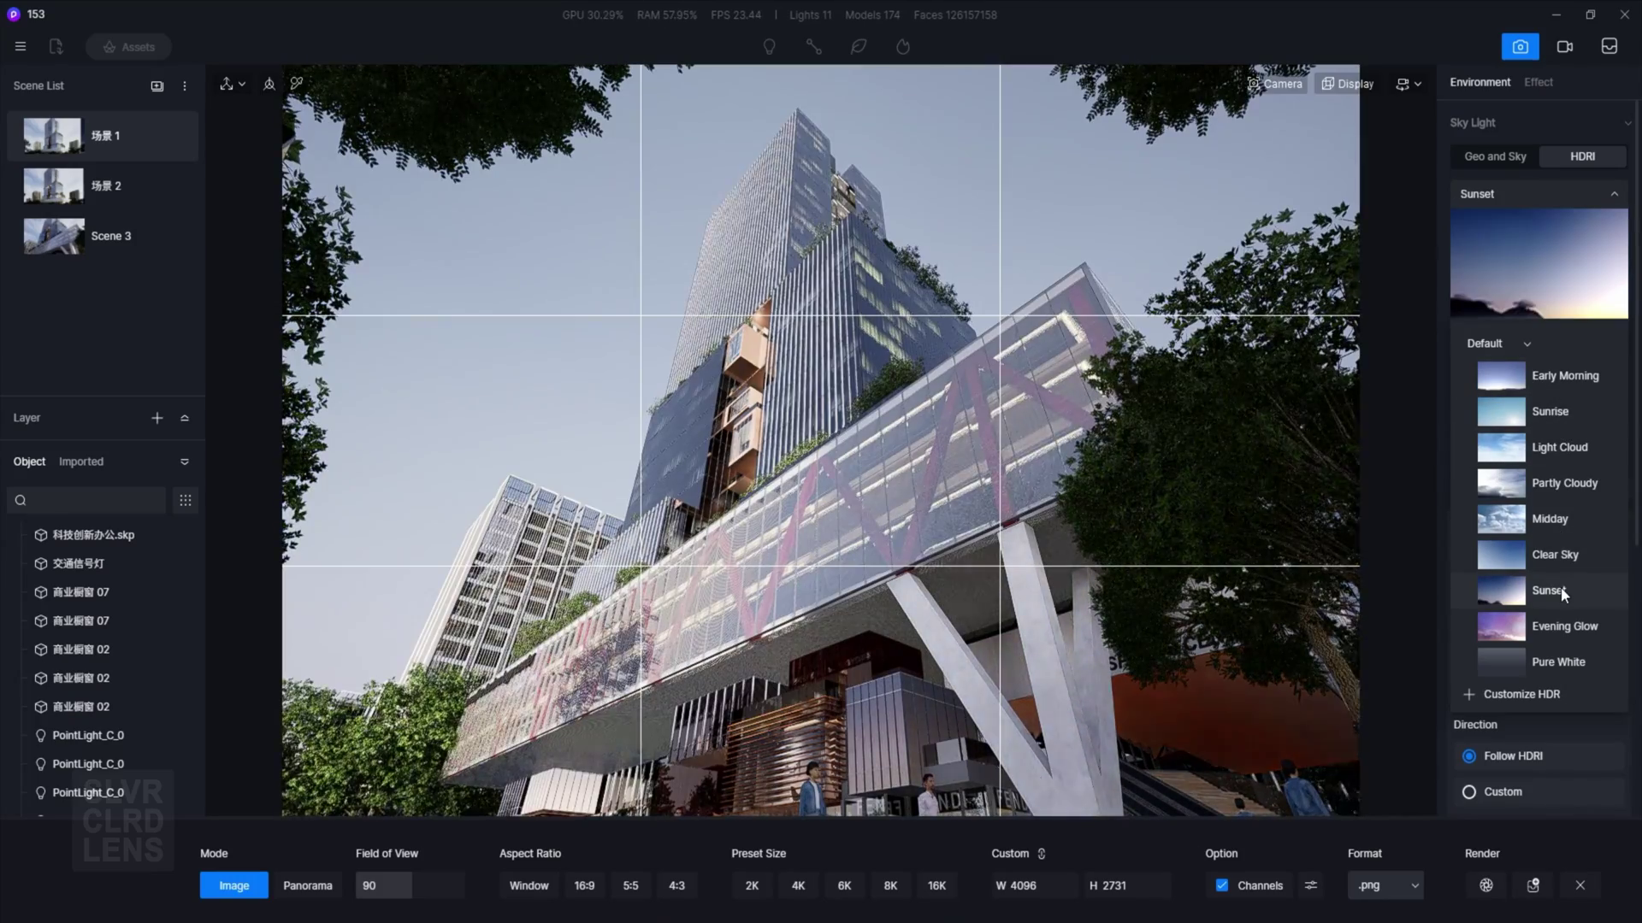
click(1573, 265)
mouse_move(1473, 399)
mouse_down()
mouse_move(1599, 418)
mouse_move(1475, 422)
mouse_up()
Try the Evening Glow and Sunrise HDRI skies and rotate the sky to 140.2°.
click(1487, 194)
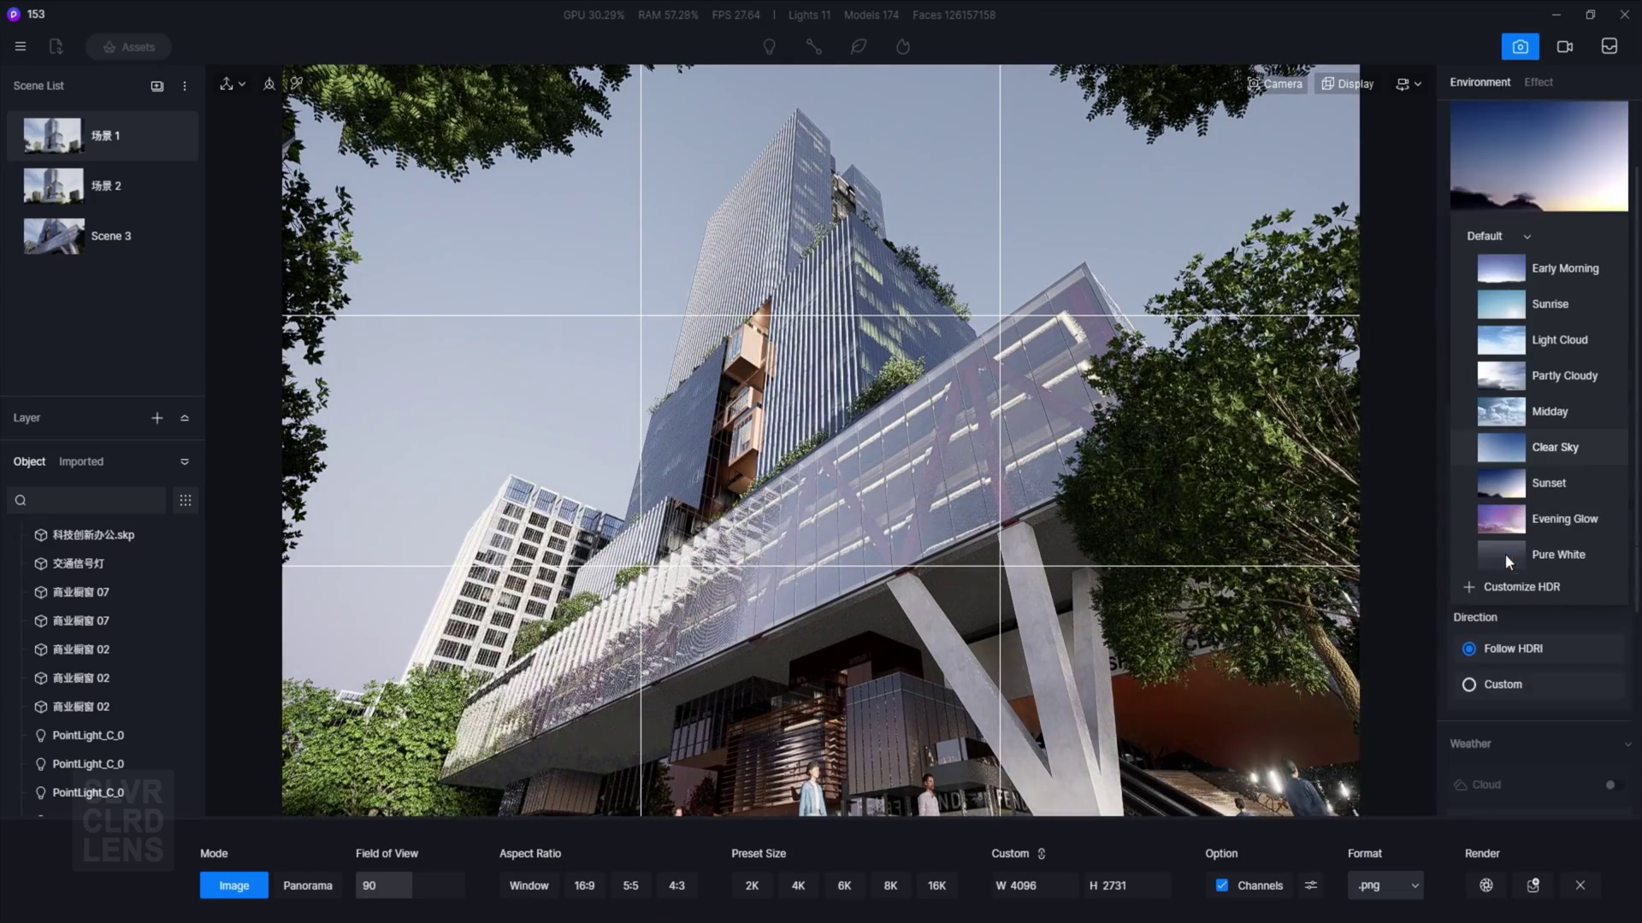
click(1564, 519)
click(1539, 340)
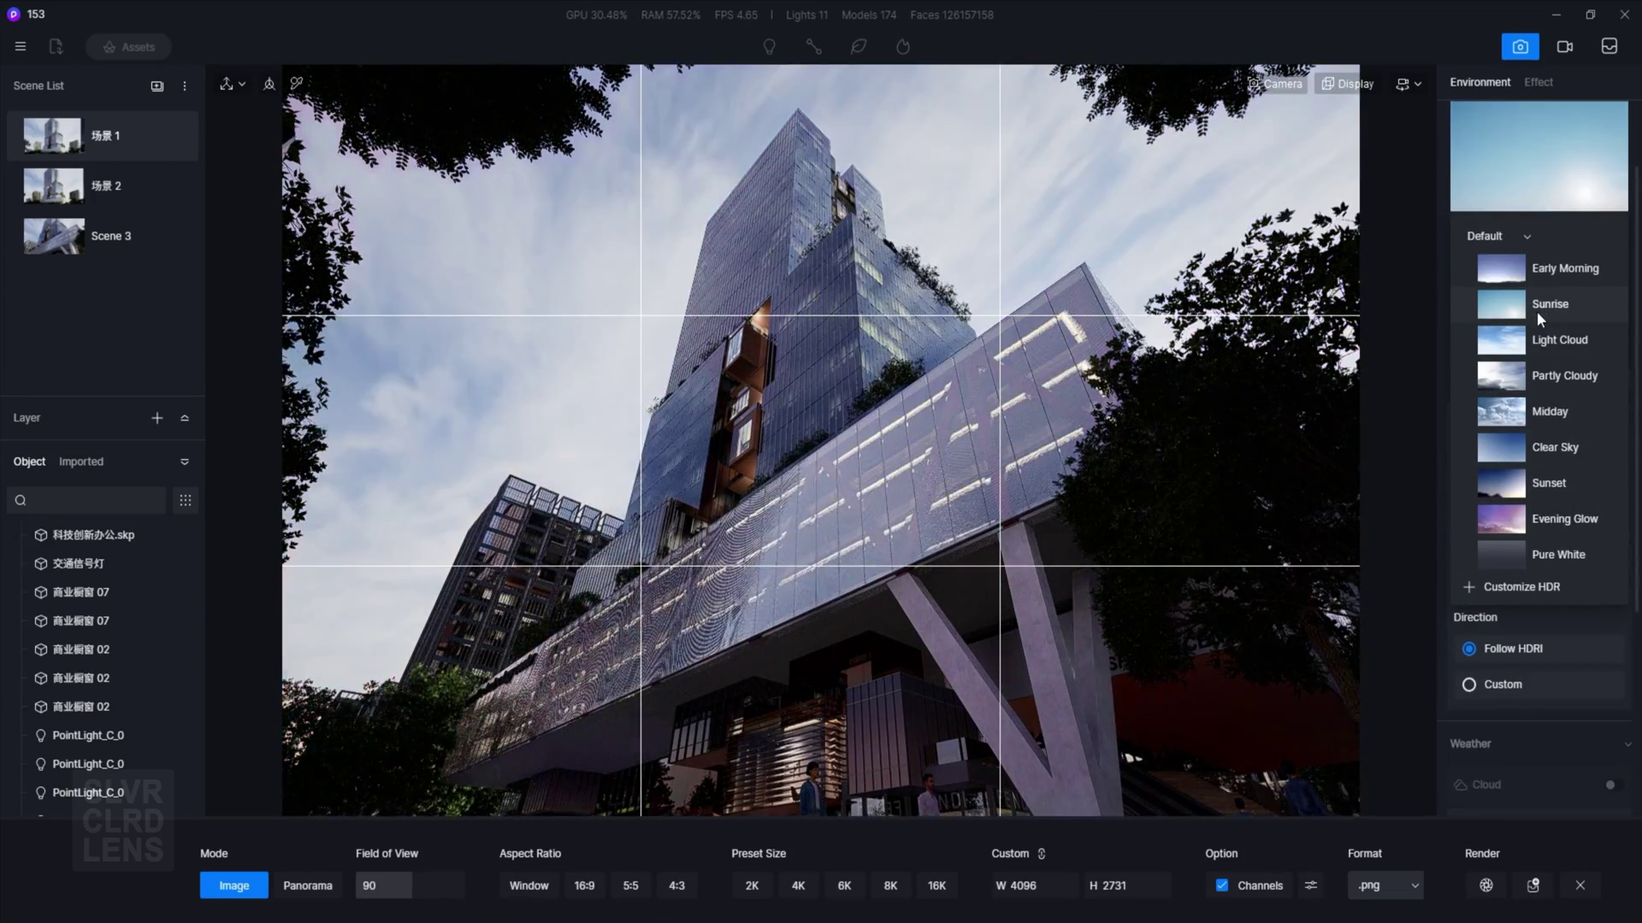
drag(1467, 295, 1518, 295)
click(1505, 137)
click(1529, 198)
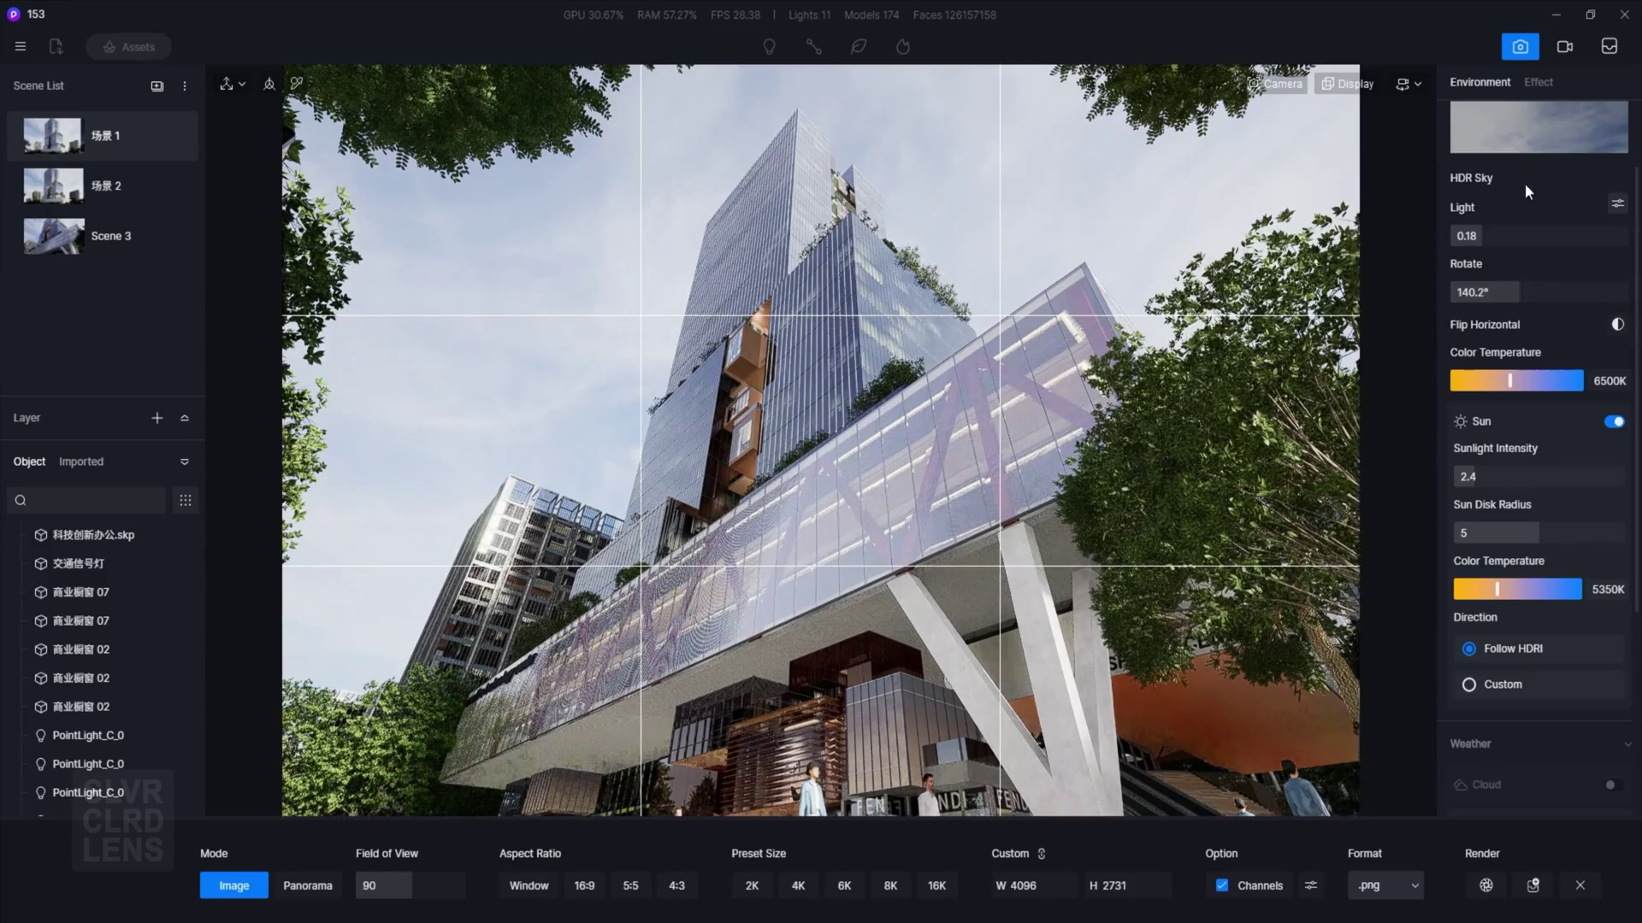
Apply the Midday HDRI sky, reduce its rotation and flip it horizontally.
click(1527, 135)
click(1496, 416)
click(1547, 203)
drag(1518, 293, 1471, 292)
click(1617, 325)
Lower the post-processing Bloom to 0.18 and set the HDRI sky's rotation to 93.5°.
scroll(1496, 384, down, 1)
click(1538, 82)
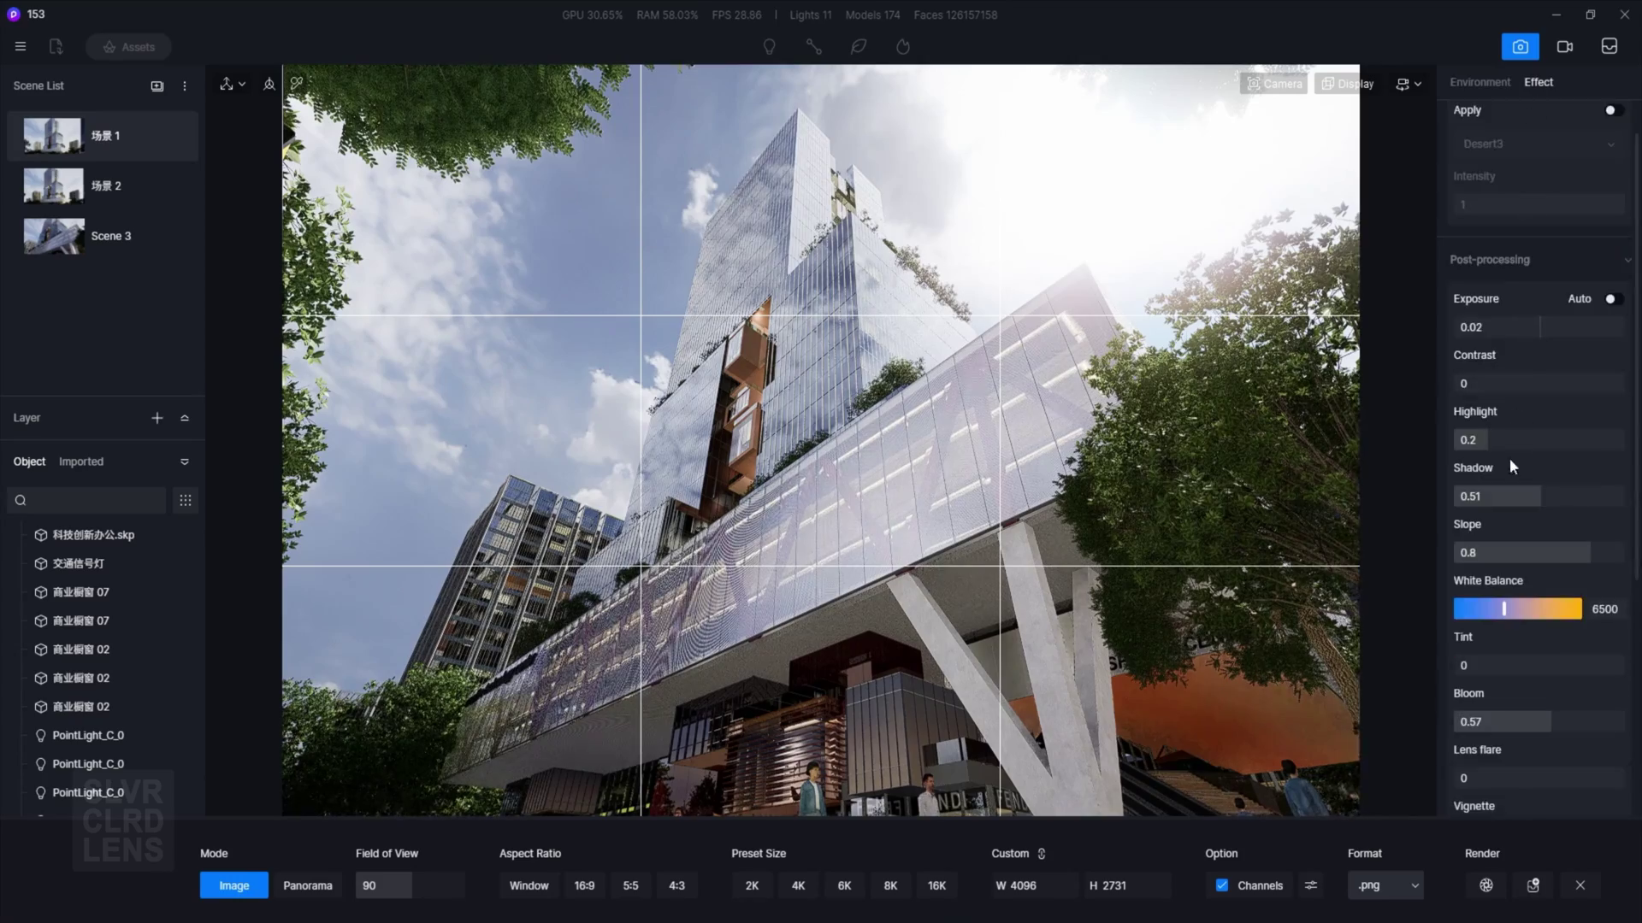
scroll(1496, 479, down, 3)
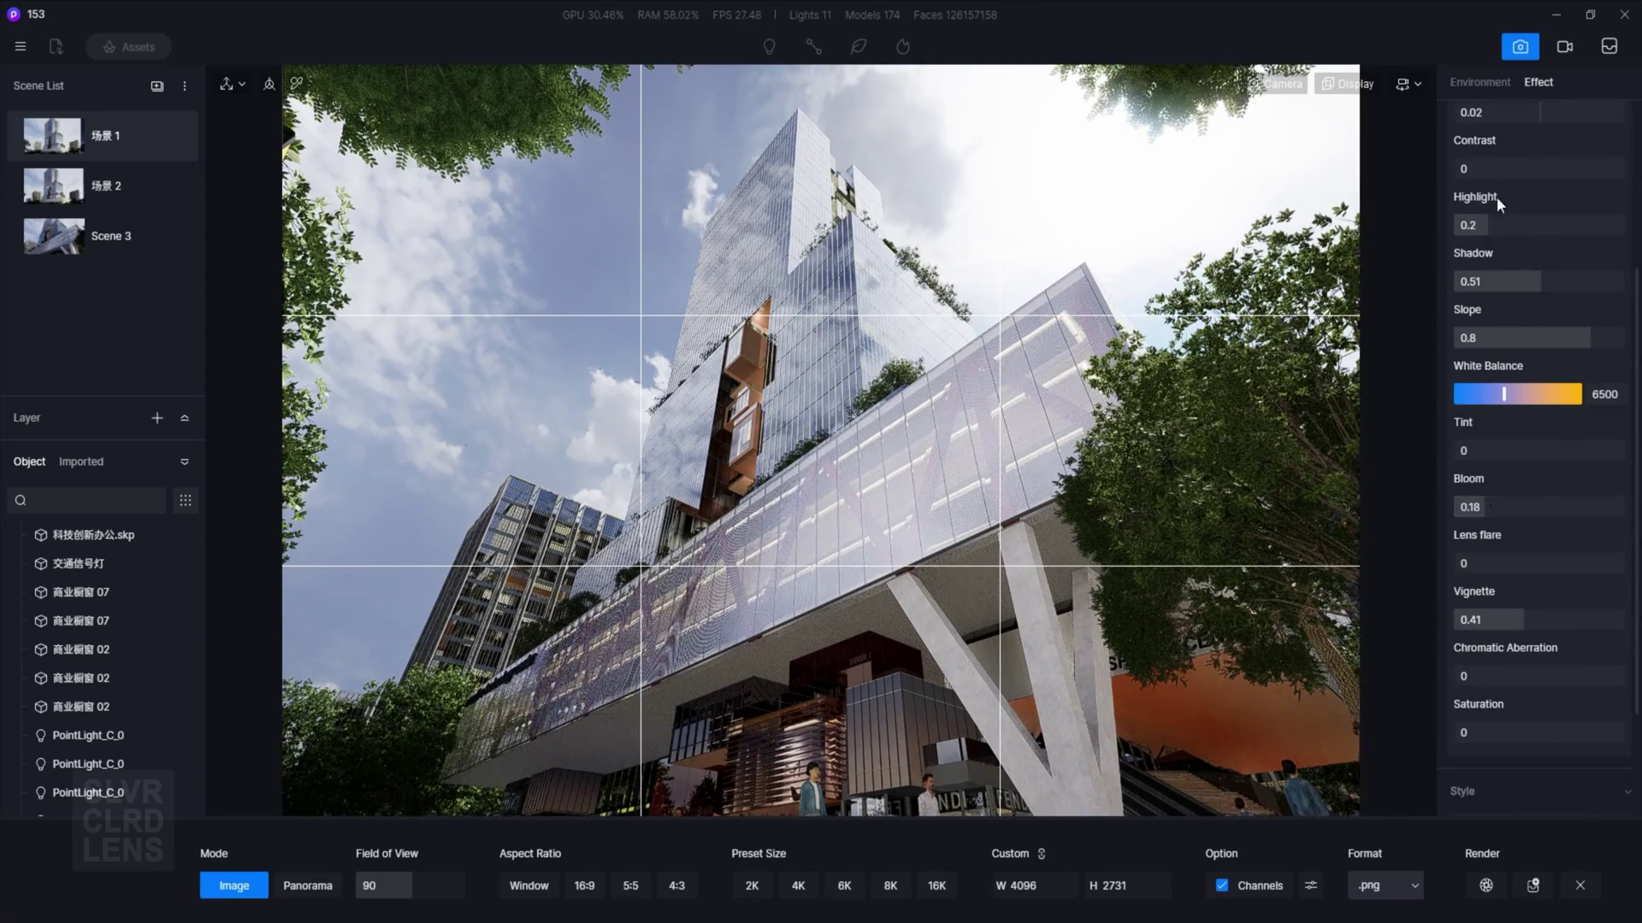
click(1479, 82)
mouse_move(1472, 399)
mouse_down()
mouse_move(1445, 404)
mouse_move(1496, 399)
mouse_up()
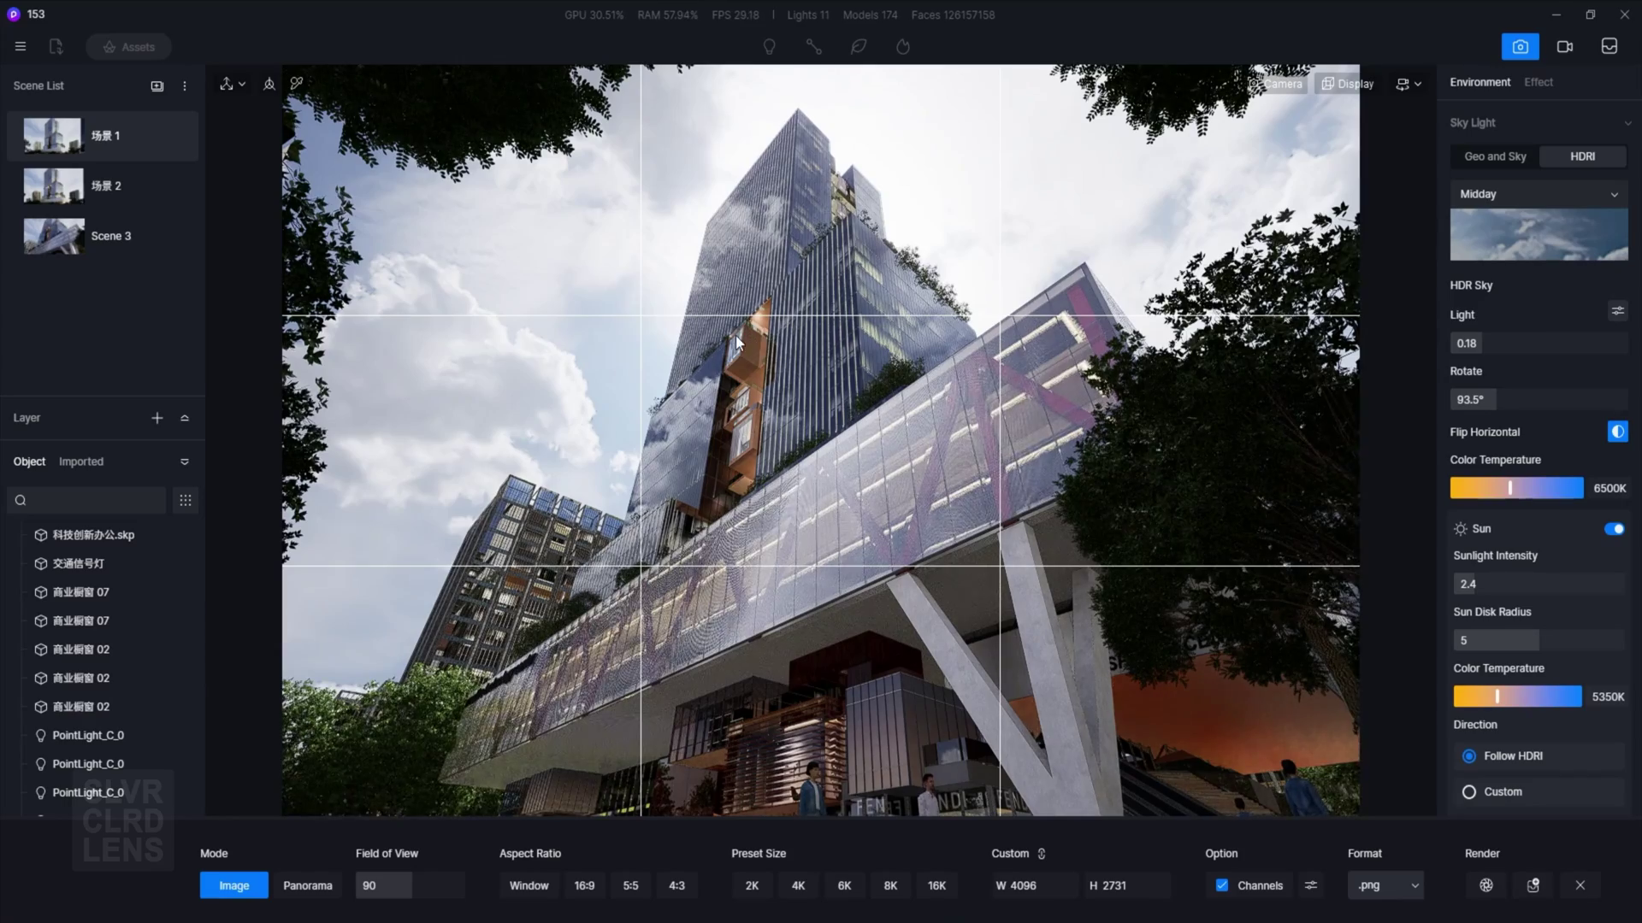
Adjust the low-angle camera by turning it and moving it sideways to the left, and update Scene 3 with the new view.
right_drag(930, 321, 827, 327)
key(a)
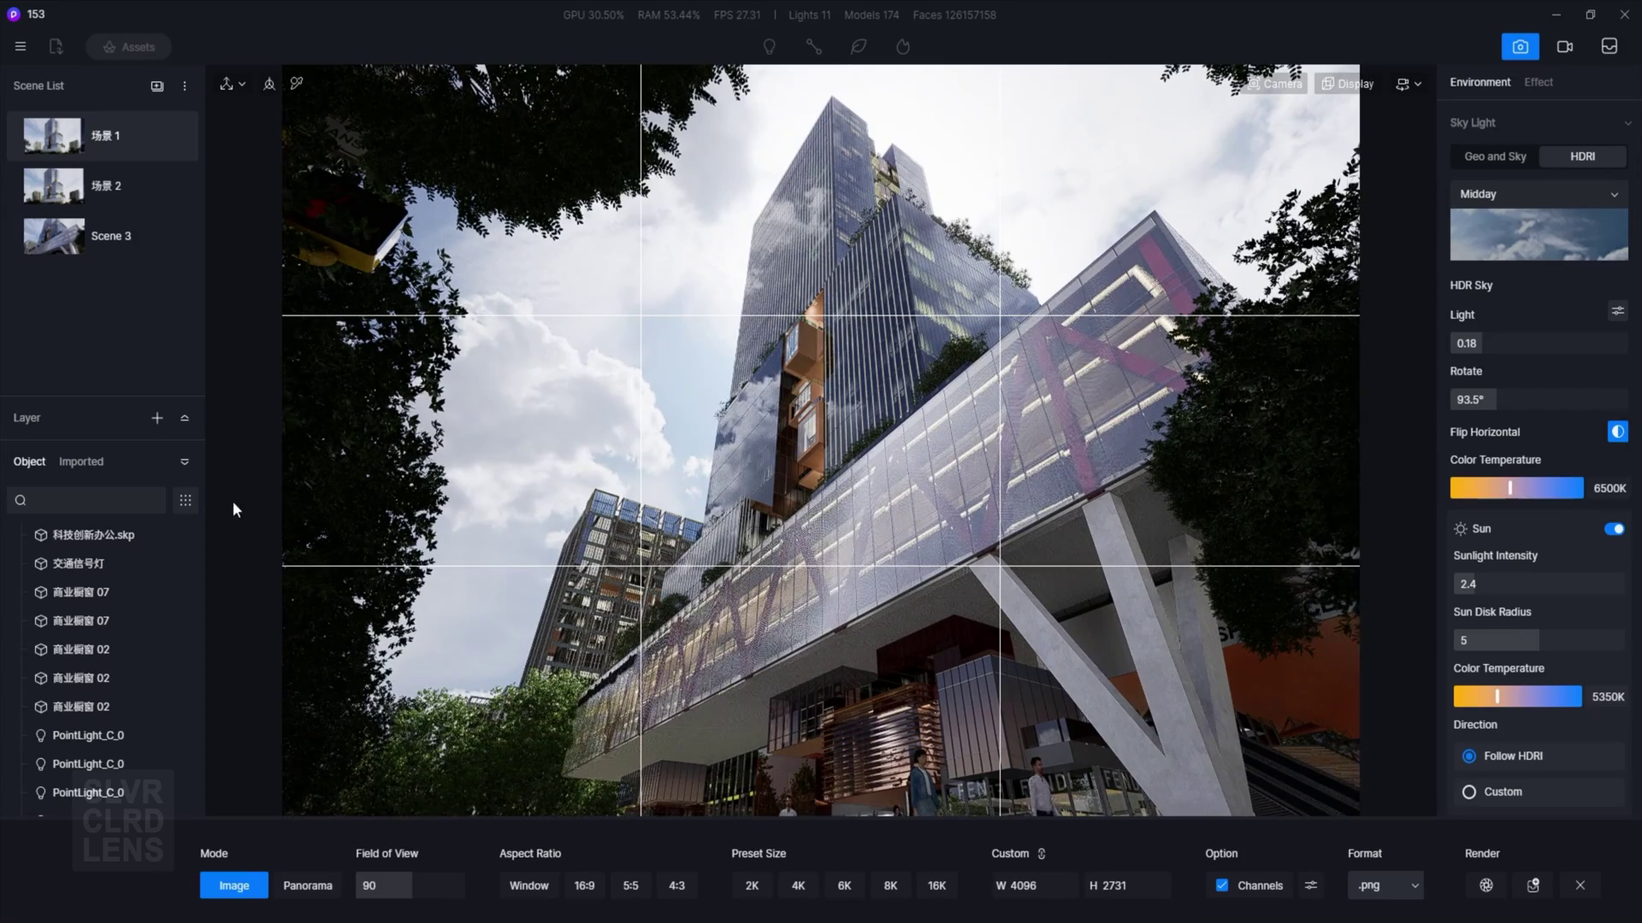
click(175, 239)
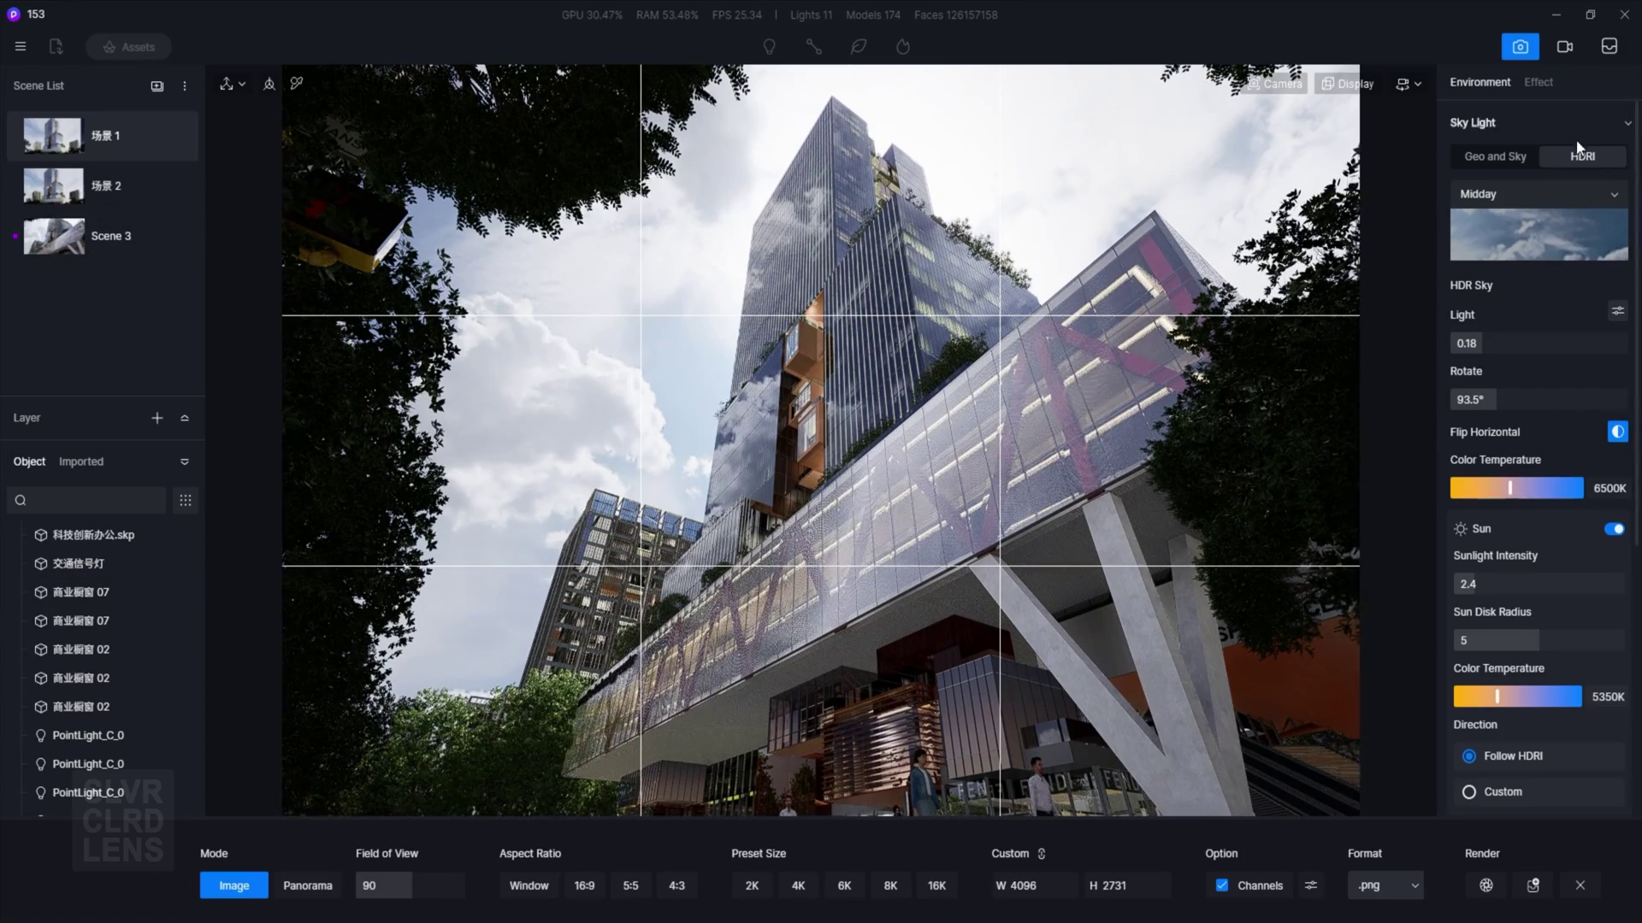
Keep .png as the output format and render the Scene 3 view as image 03 with its channels.
click(1408, 890)
click(1420, 837)
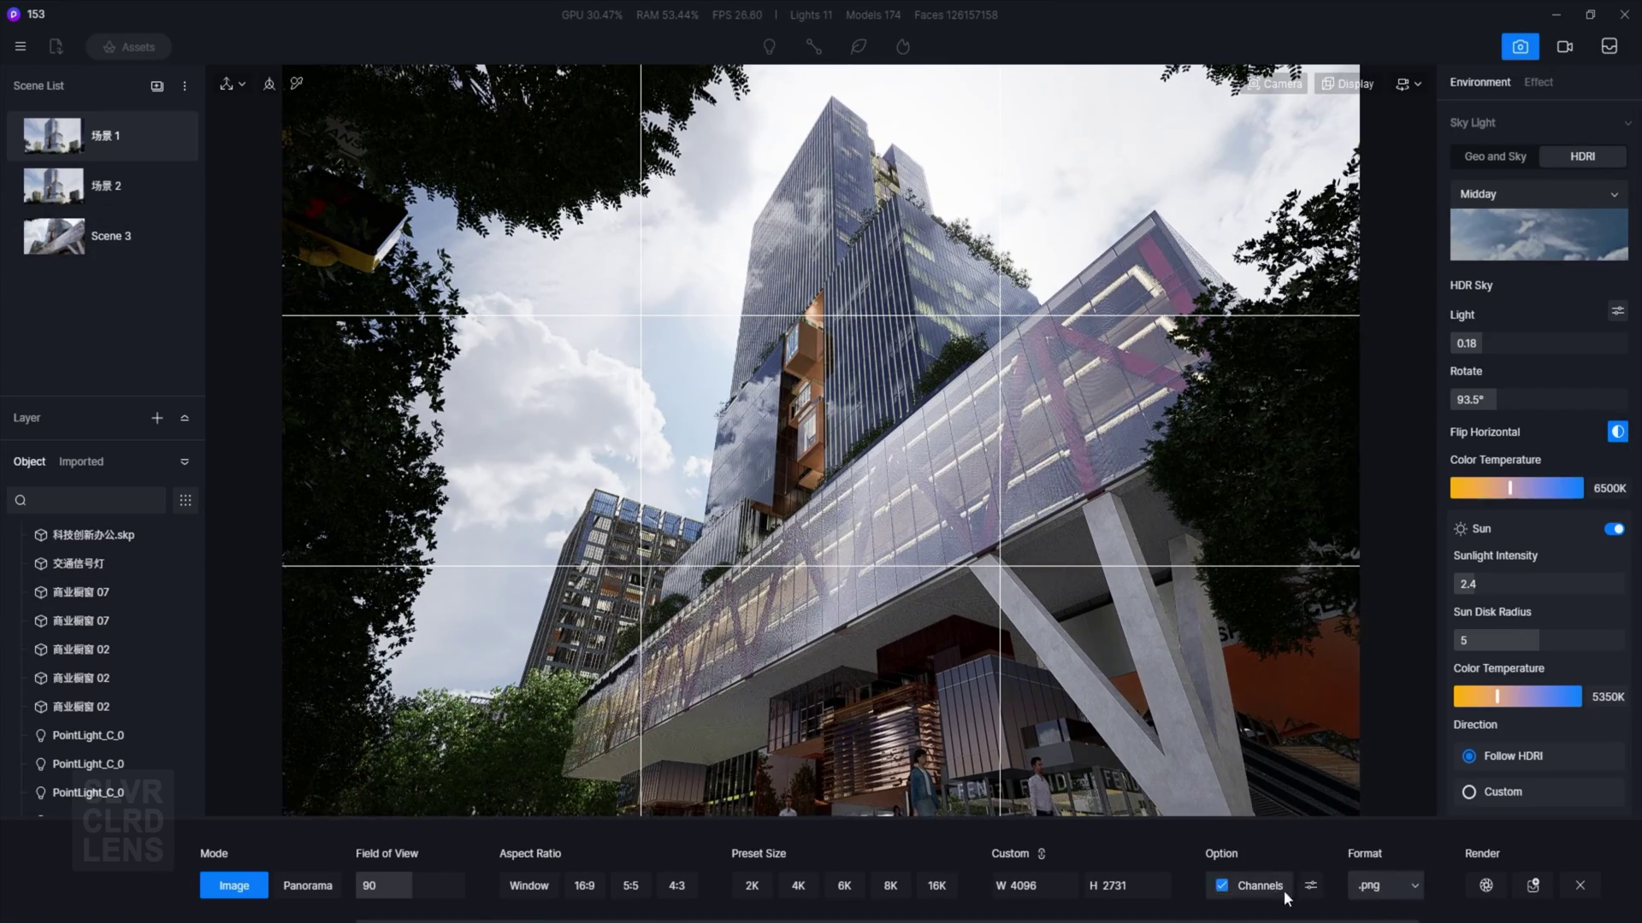
click(1483, 893)
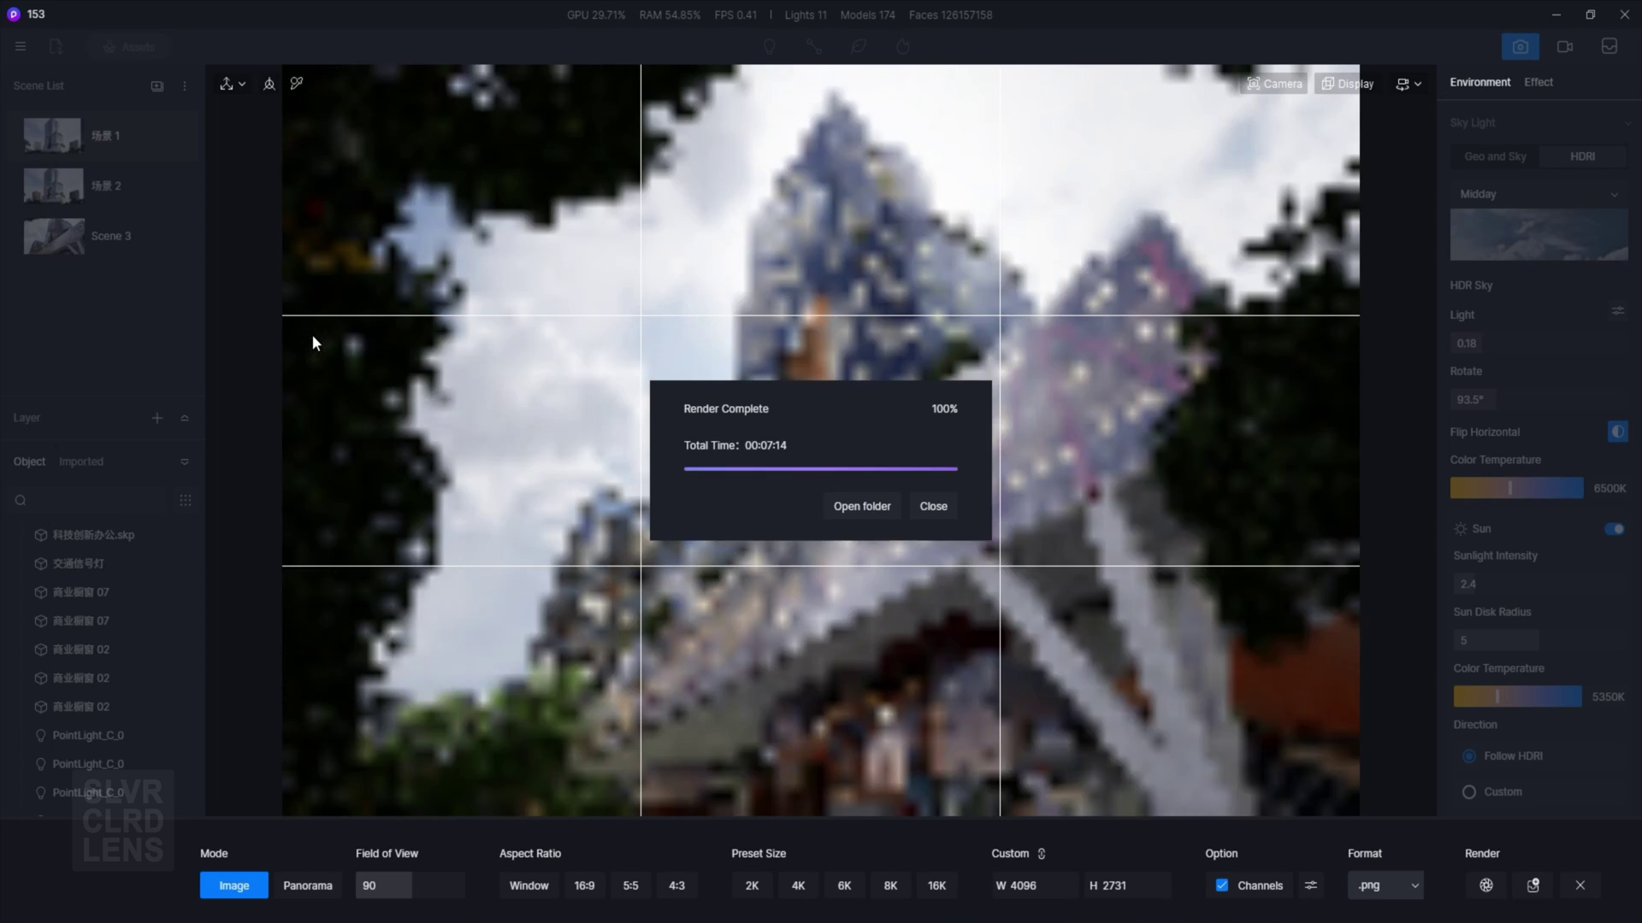
Open the output folder and view 03.png and its AO, MaterialID, Reflection, SkyMask and Transparent channel images.
click(884, 507)
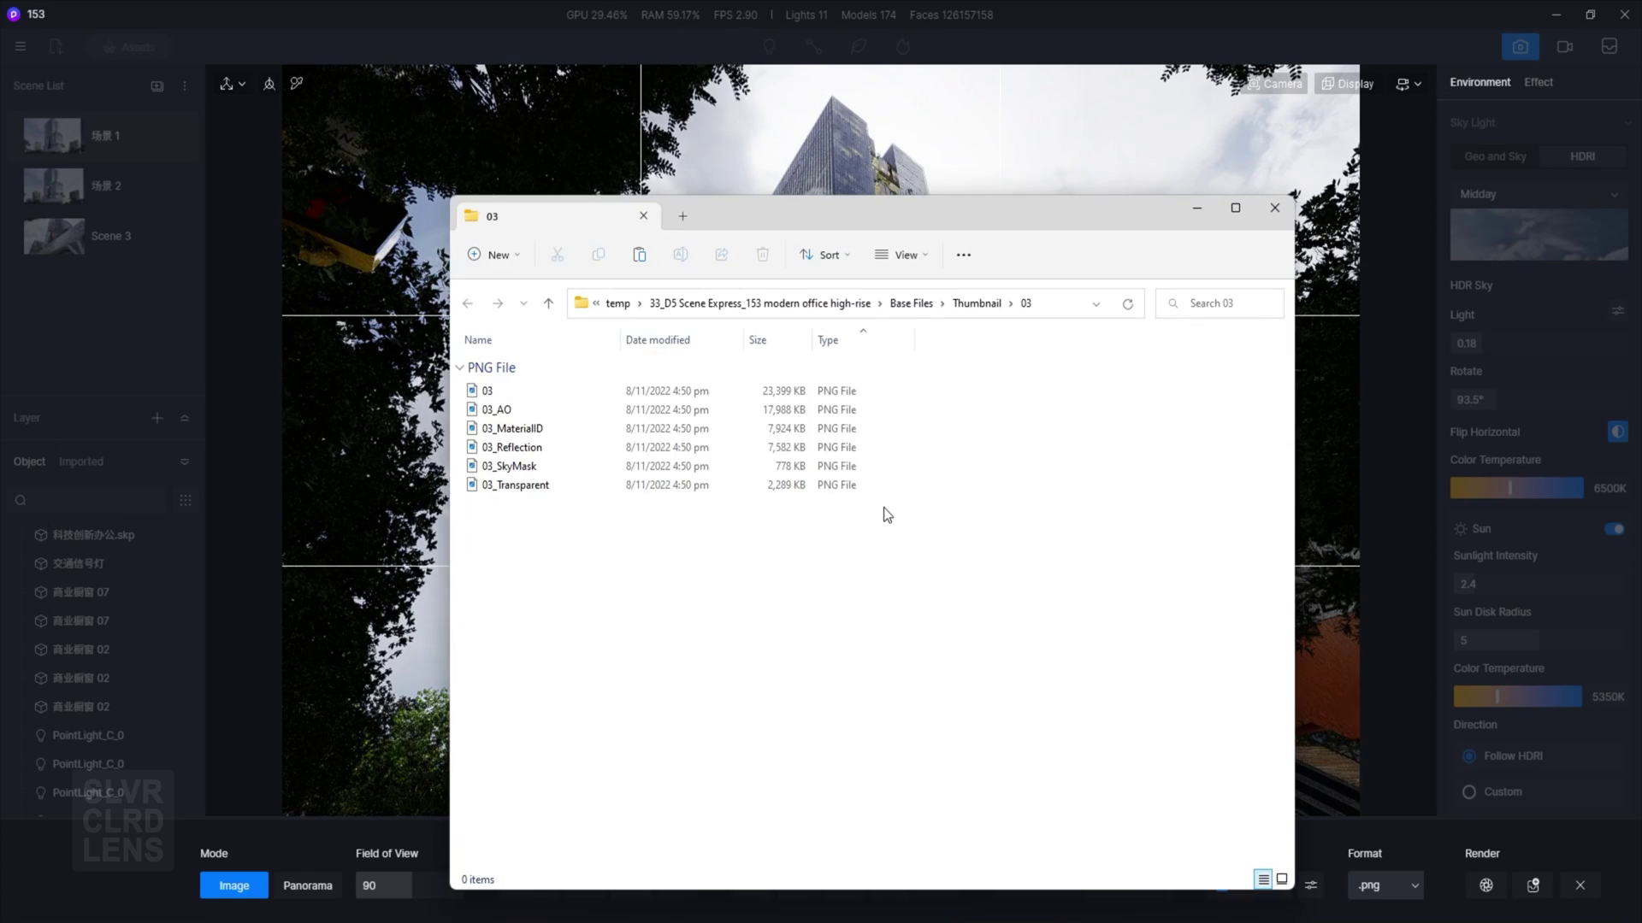
double_click(612, 389)
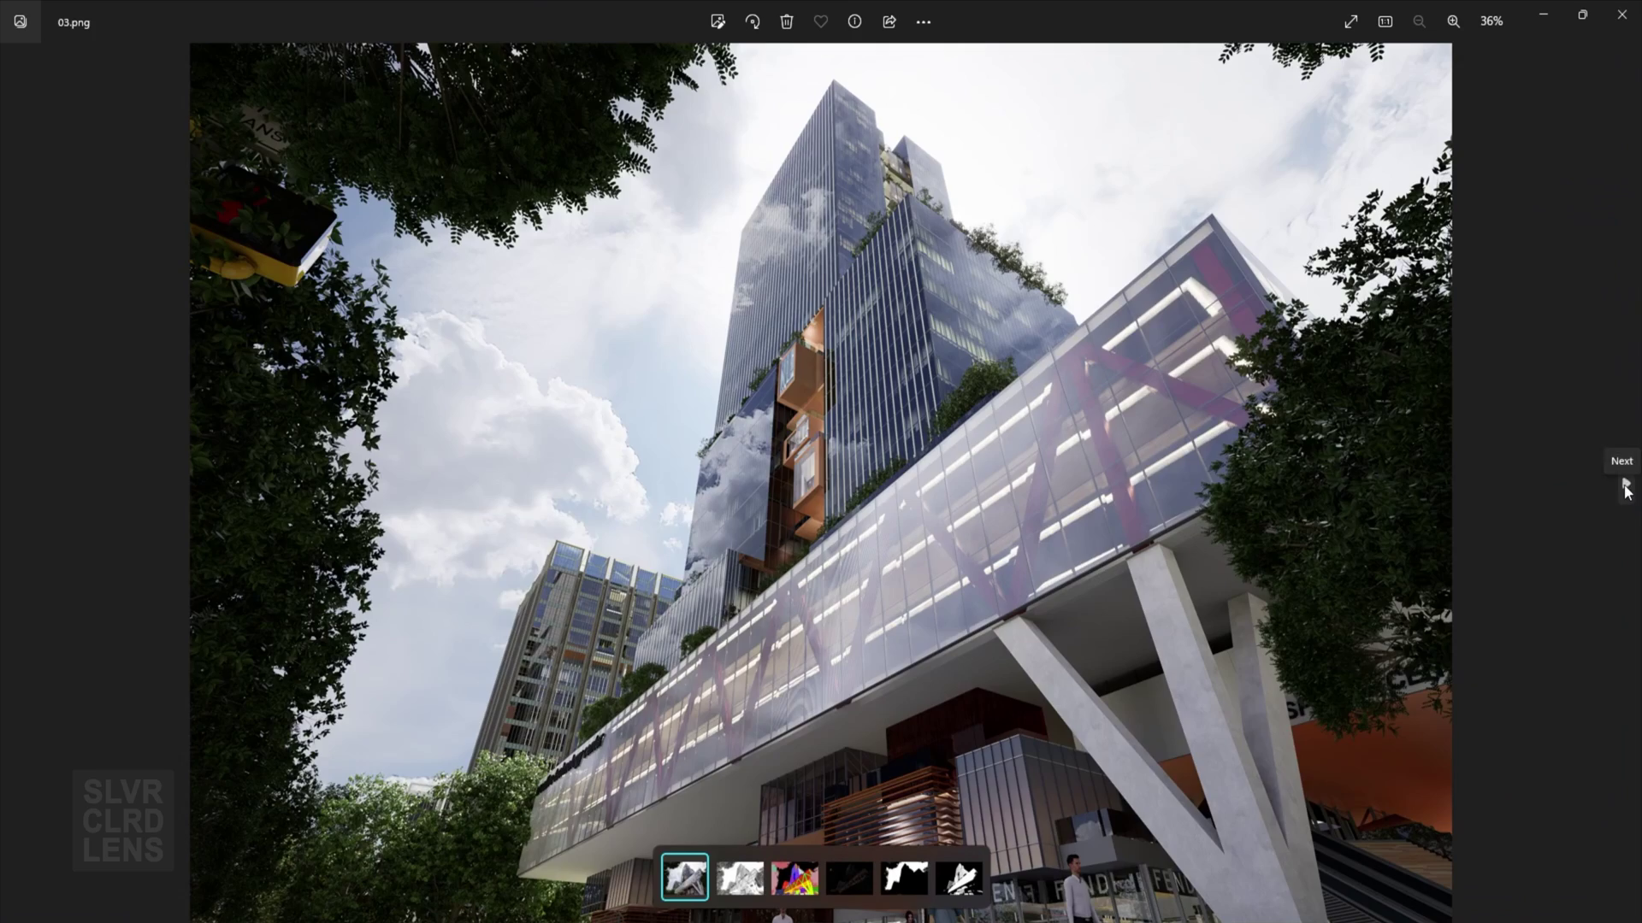
click(1627, 484)
click(1627, 484)
click(1627, 485)
click(1627, 486)
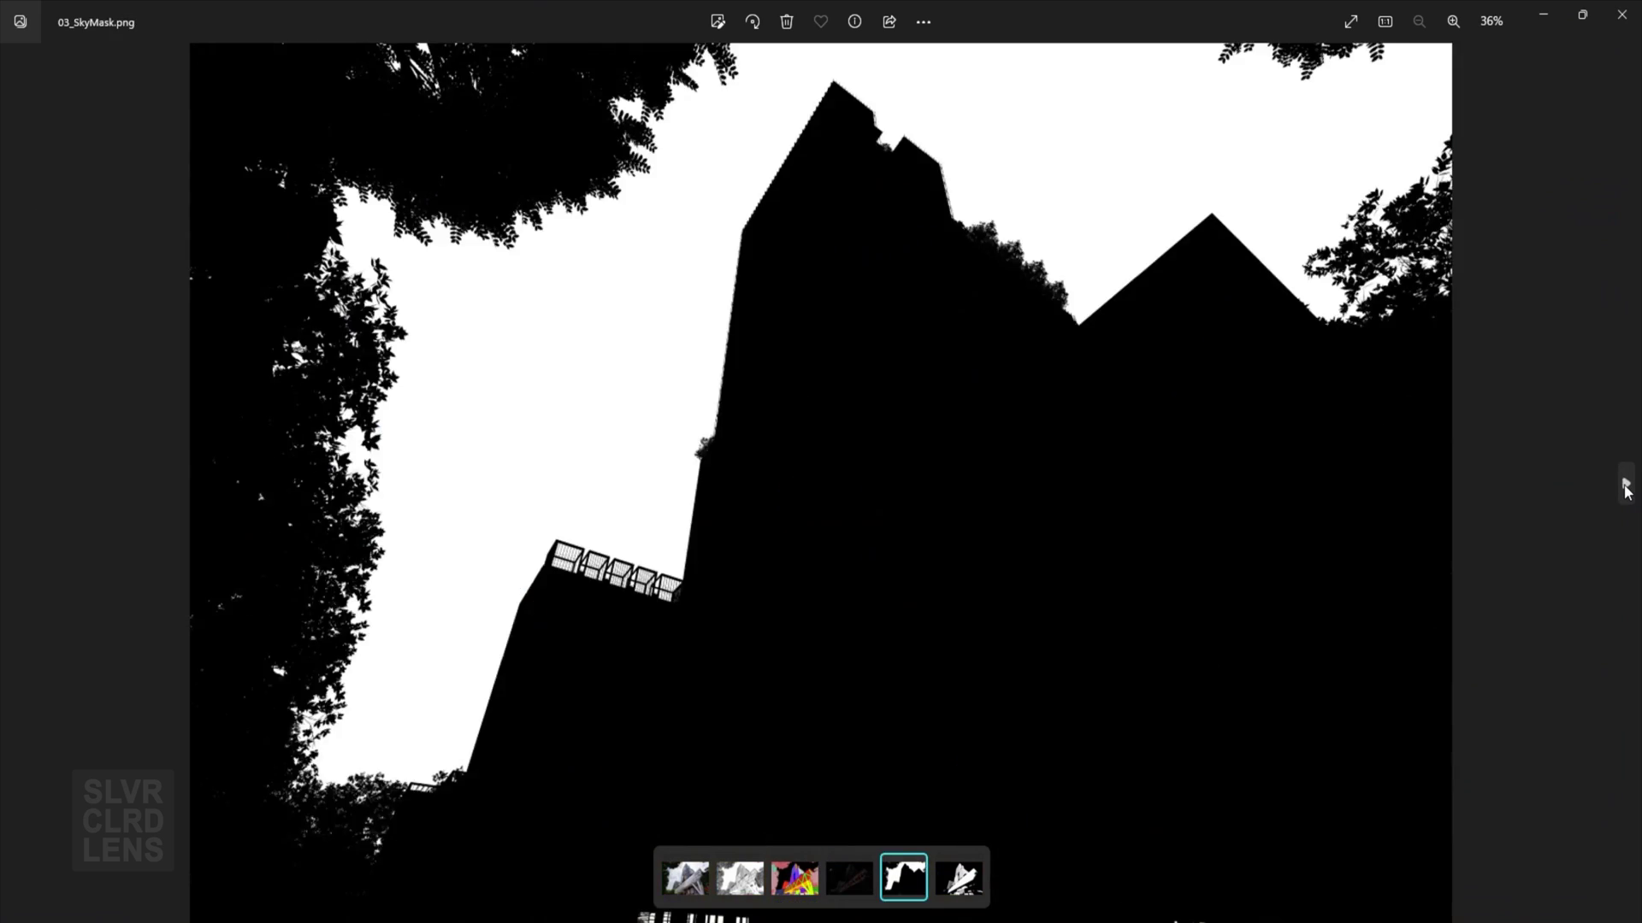
click(1626, 487)
click(1622, 14)
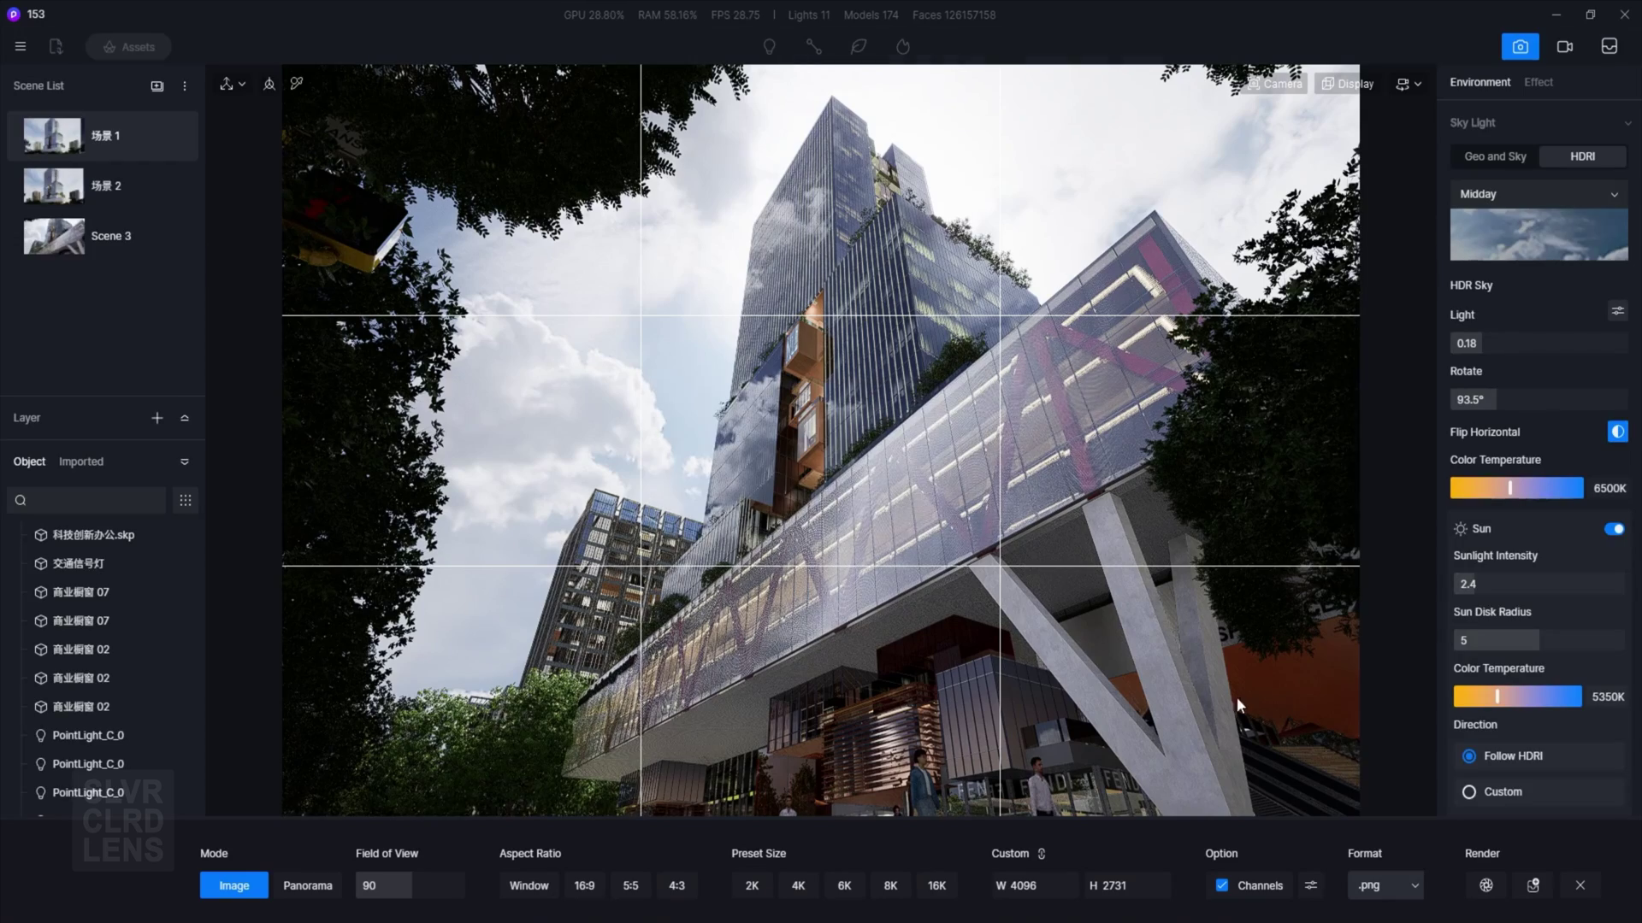
Switch the output format to .exr(raw) and render the Scene 3 view with its channels as 03 raw.
click(1368, 886)
scroll(1333, 885, down, 2)
click(1345, 884)
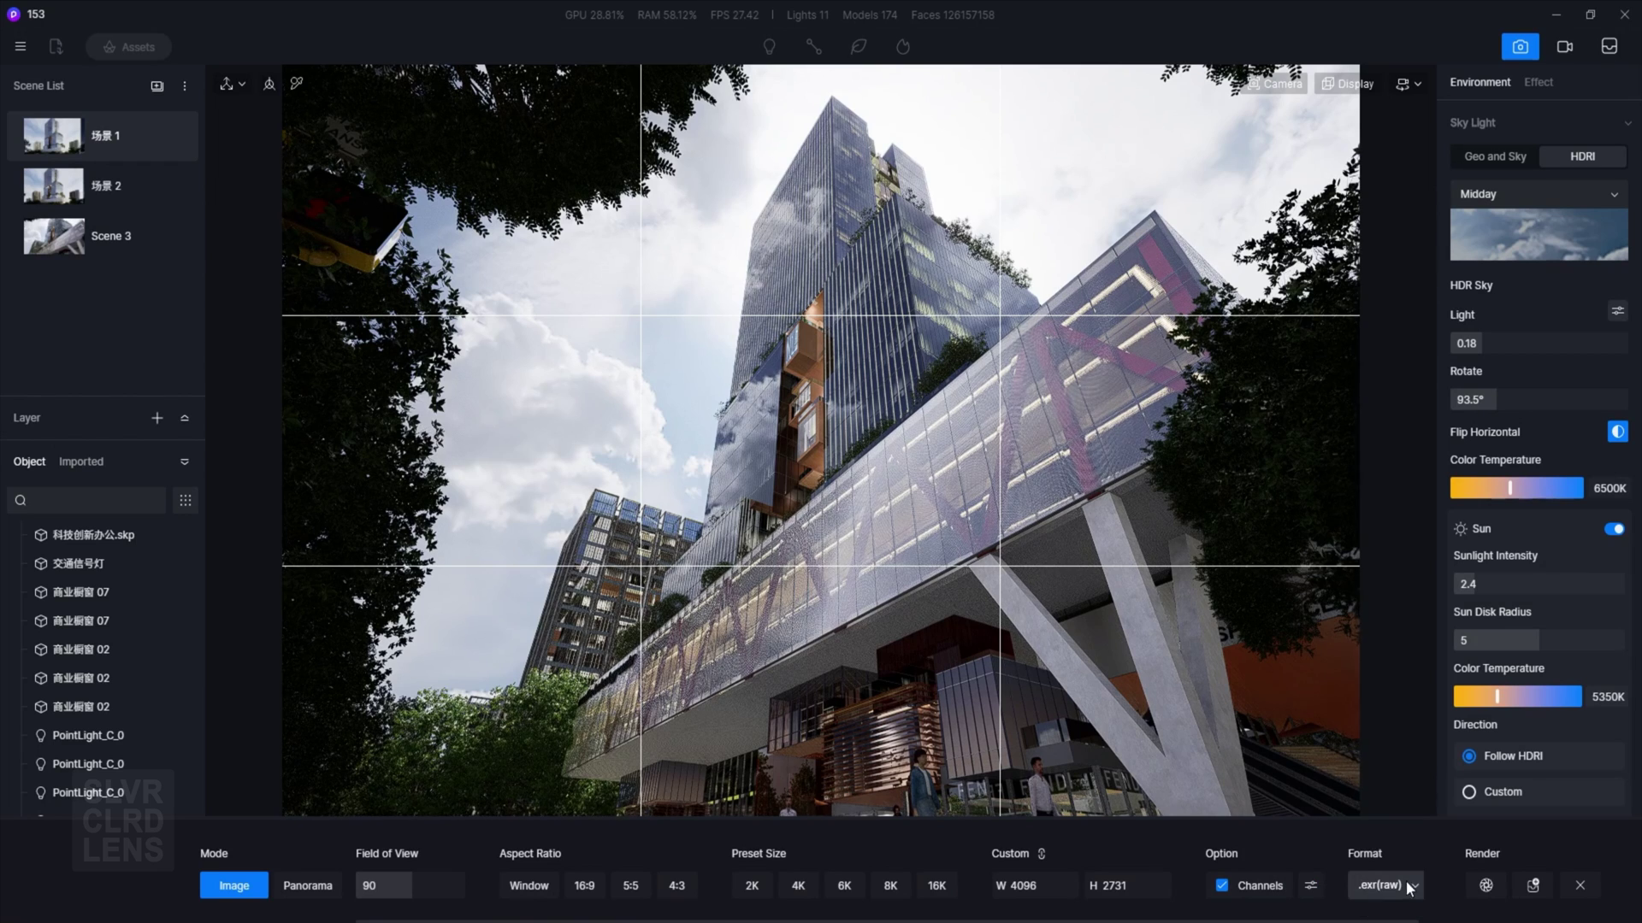
click(1489, 889)
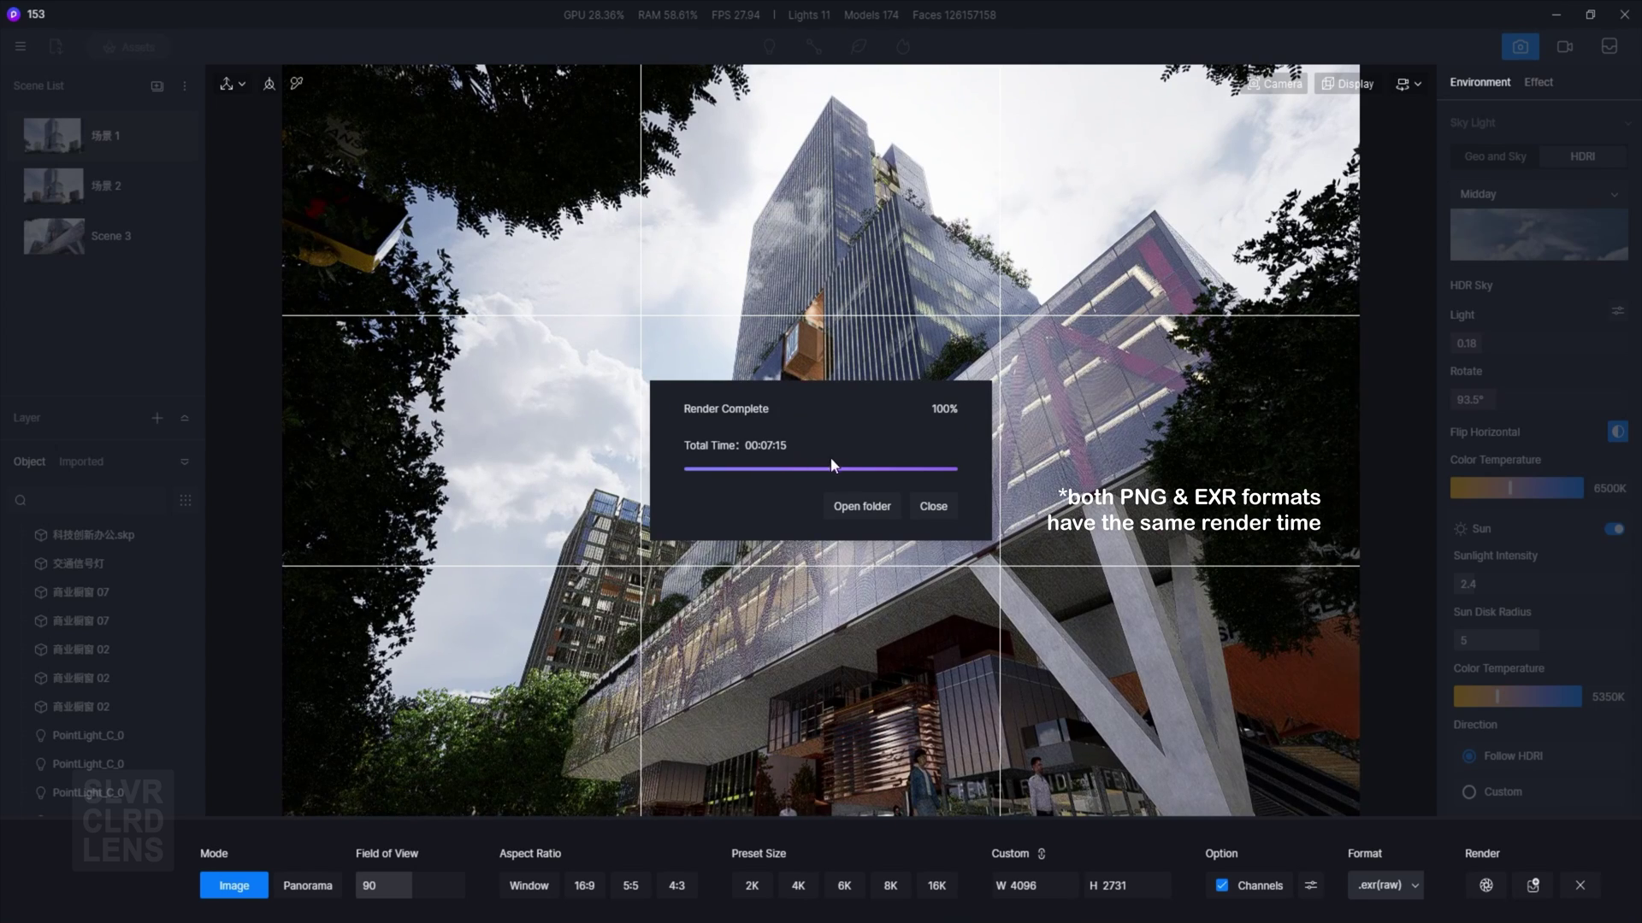
Open the output folder to check the EXR render and its channel files, and dismiss the finished render.
click(889, 508)
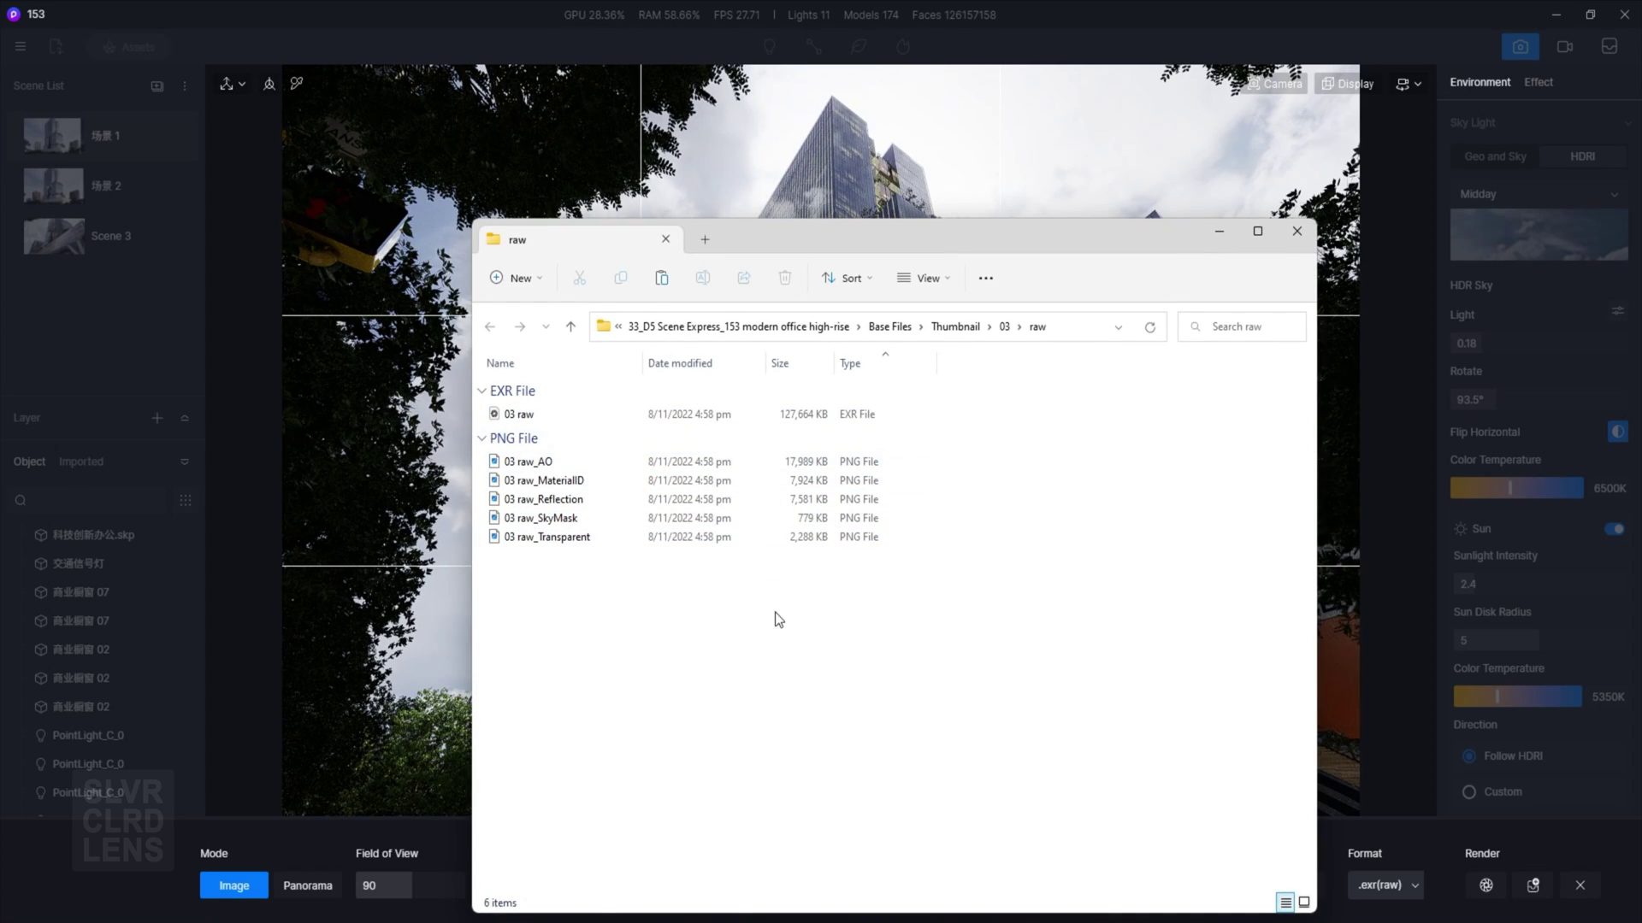
click(1231, 234)
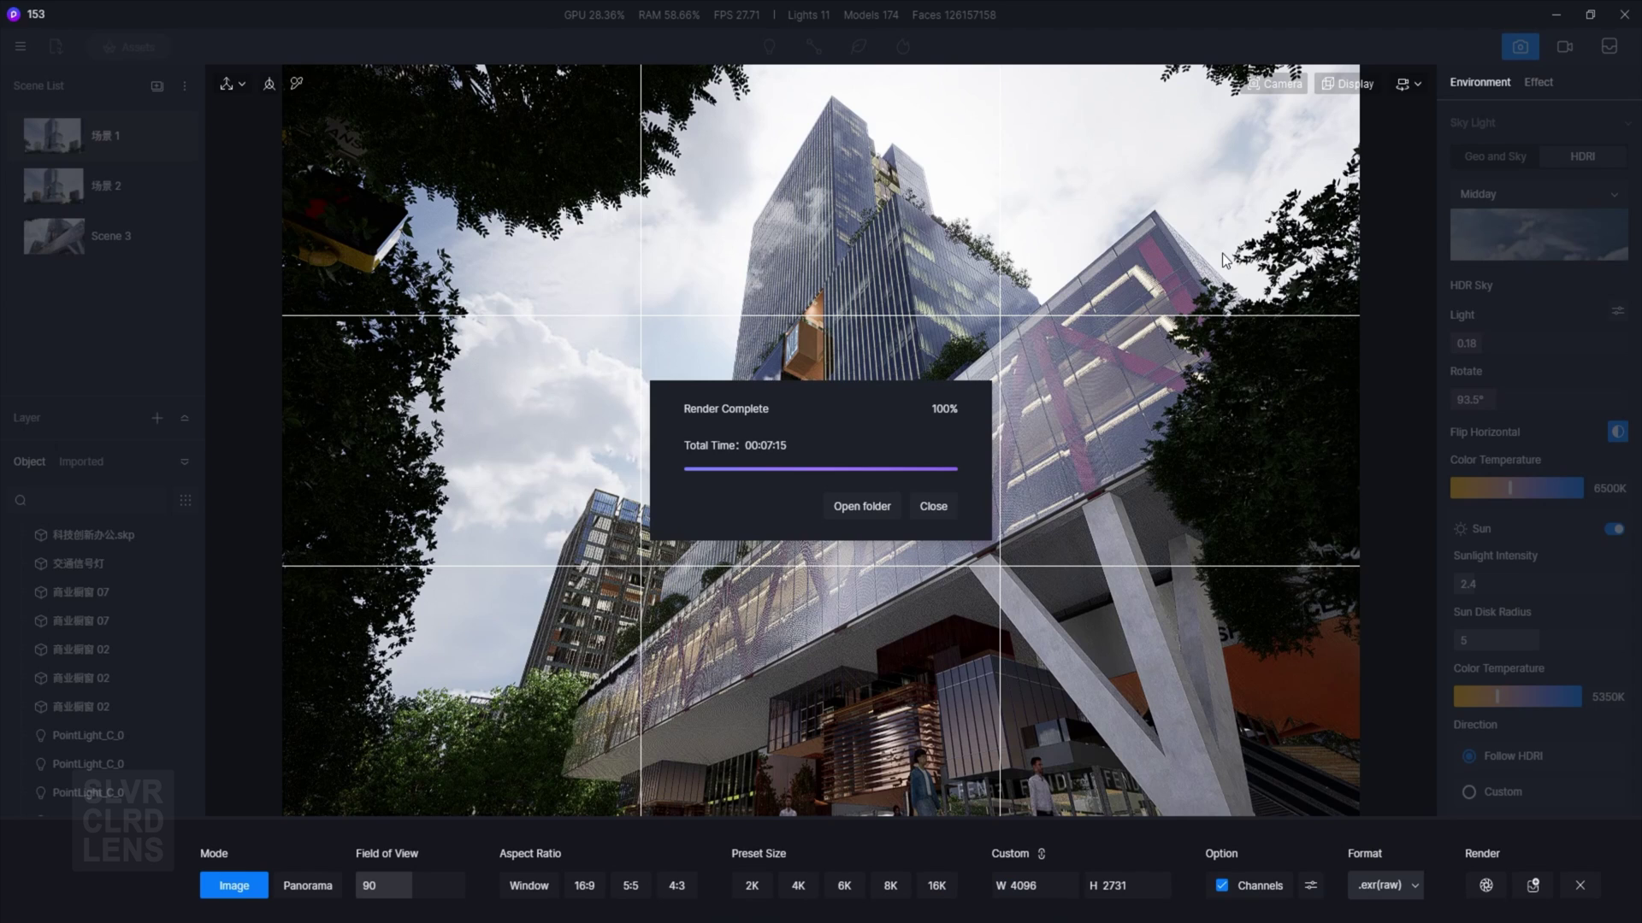
click(942, 509)
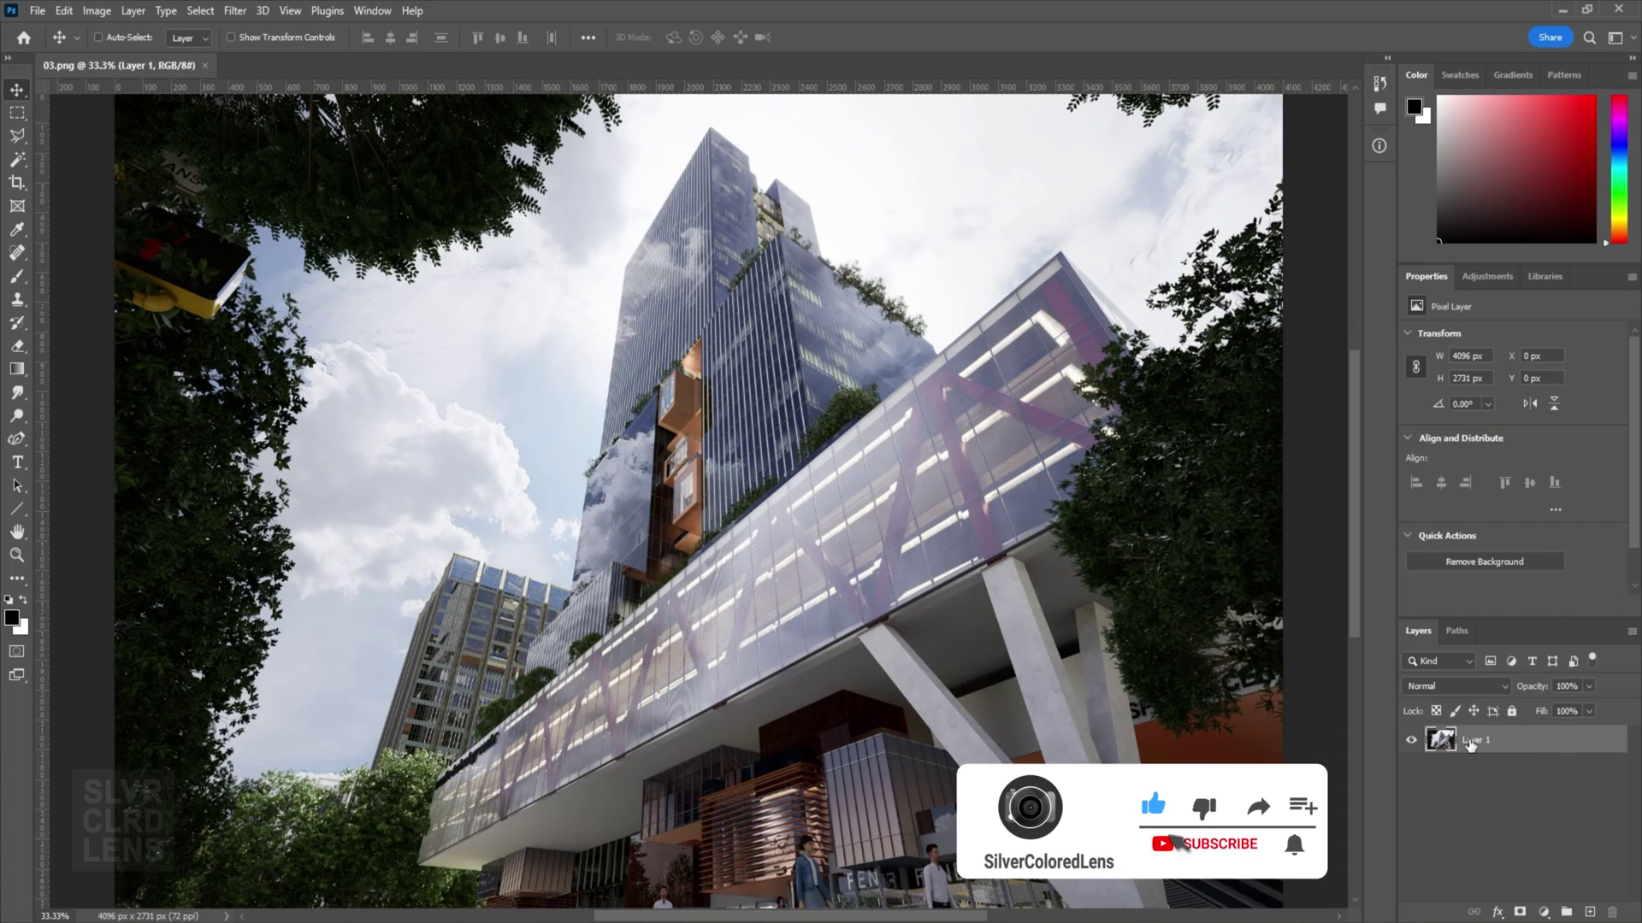
In Photoshop, duplicate the 03.png render layer, name the copy "original" and give it a red colour label.
key(ctrl+j)
double_click(1474, 740)
text(orig)
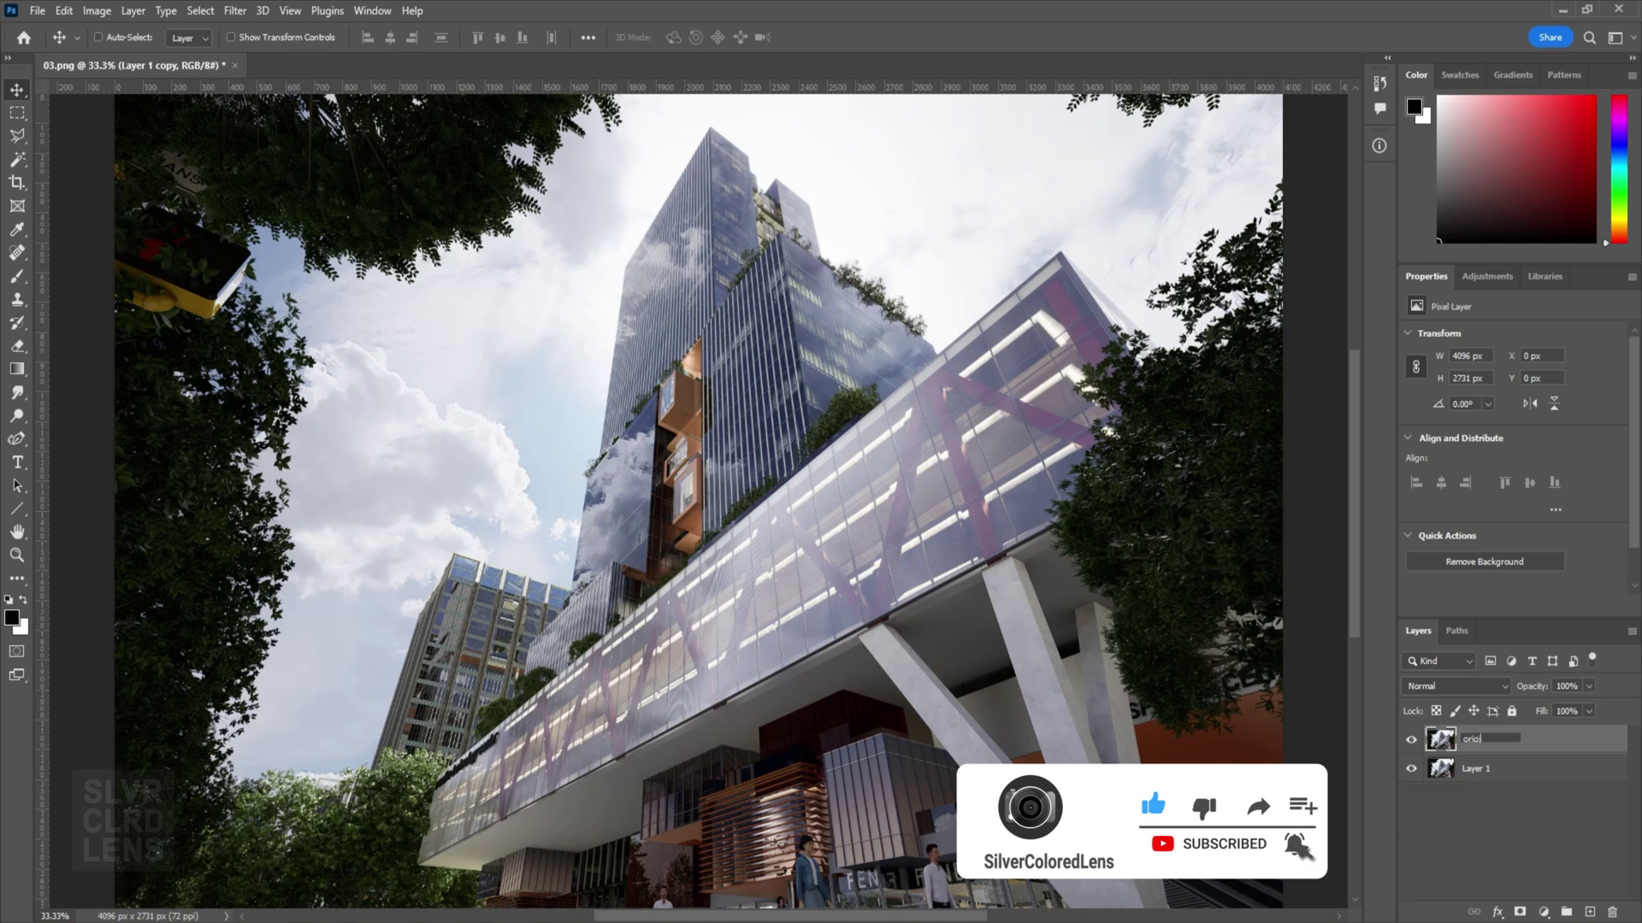
text(inal)
key(Return)
right_click(1419, 751)
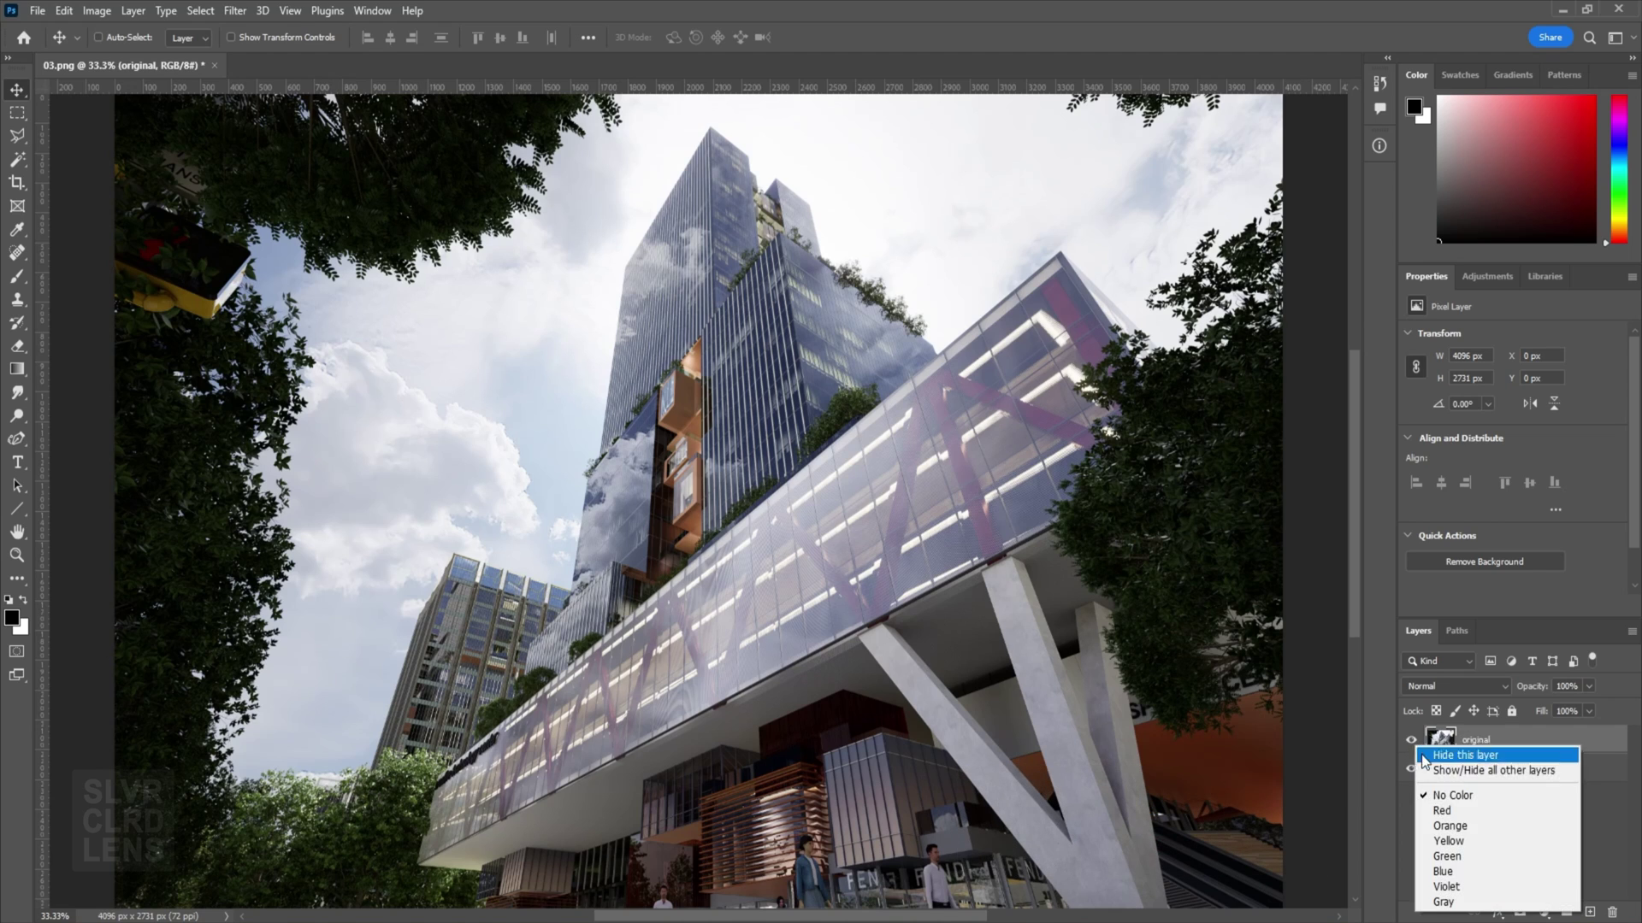
click(1441, 810)
Rename Layer 1 to "image 03" and add a new empty layer named "BG" beneath it.
double_click(1477, 767)
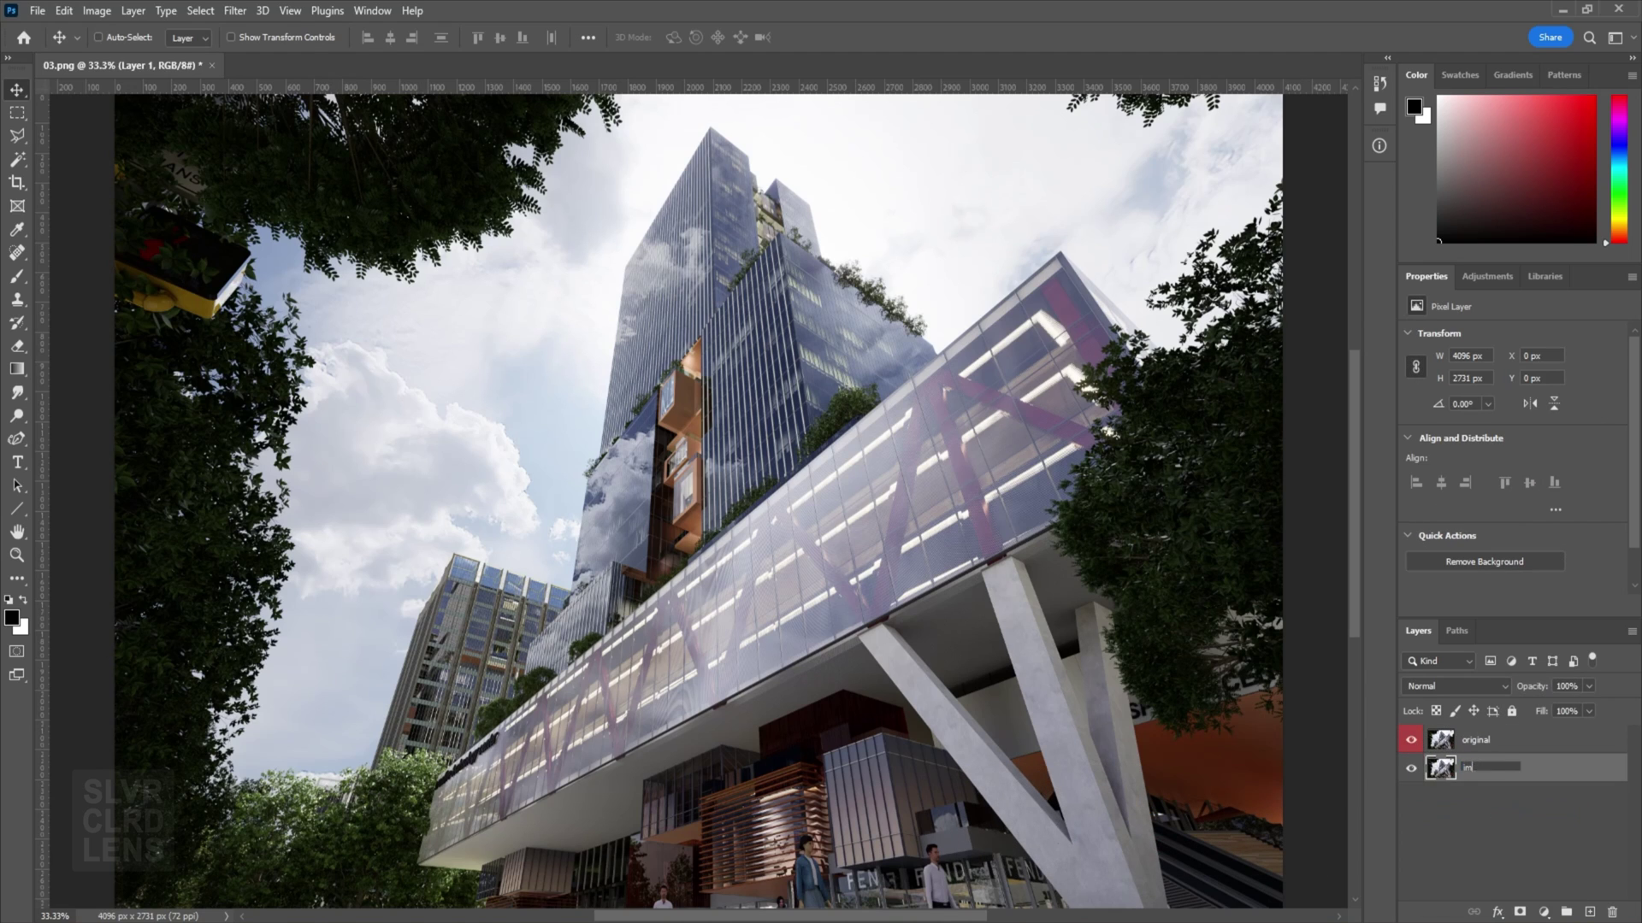
key(Return)
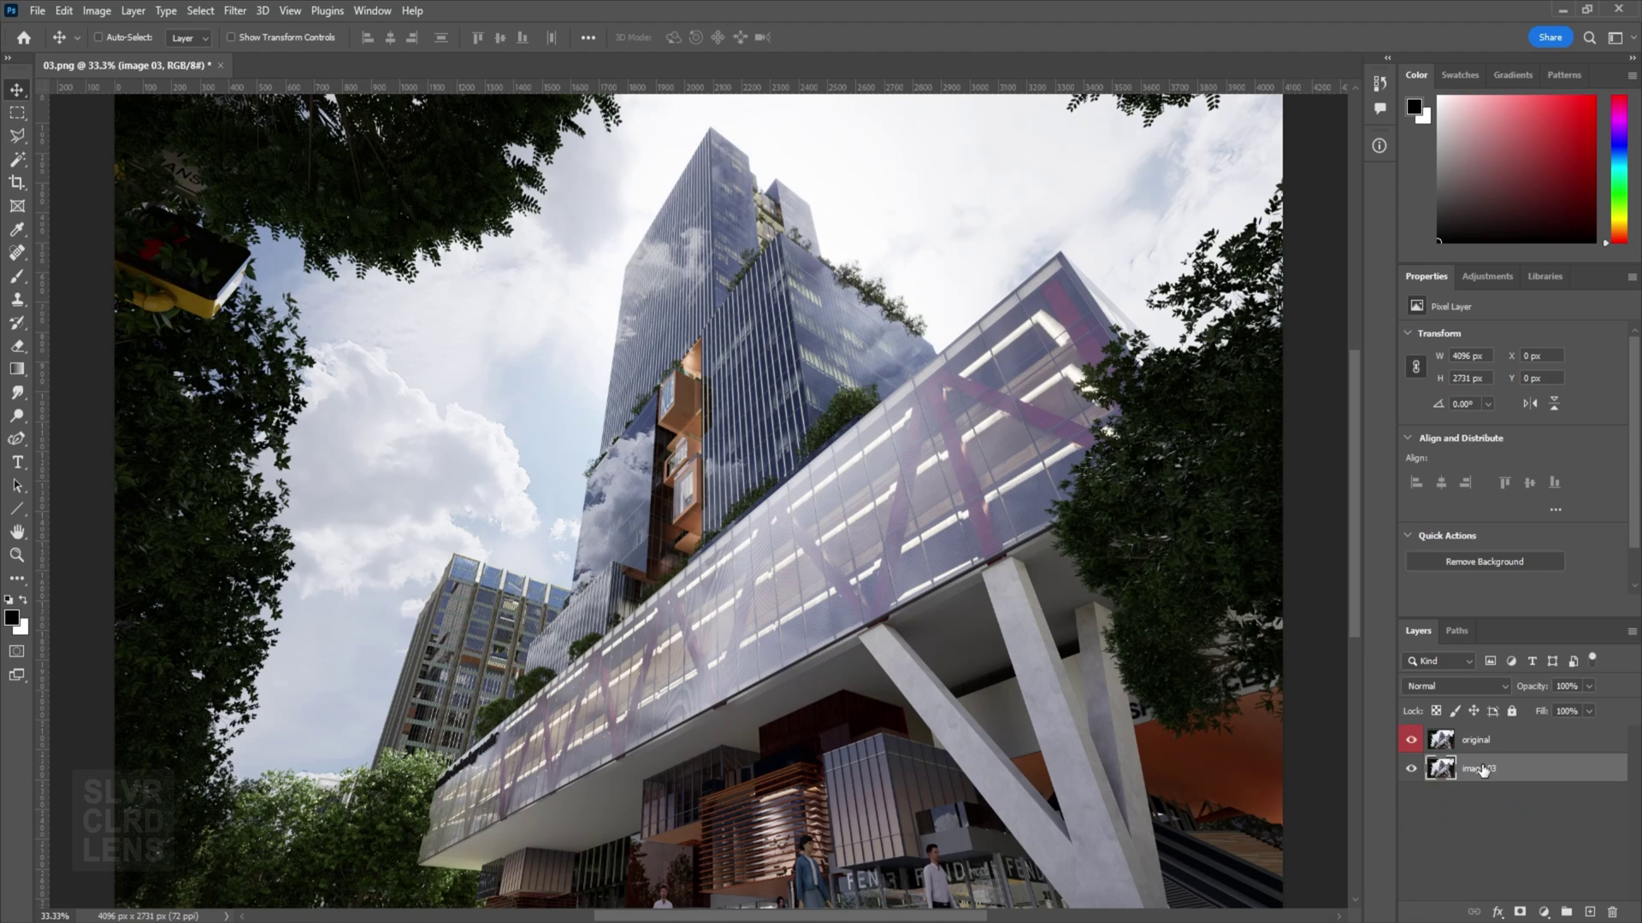
ctrl+click(1591, 912)
double_click(1478, 796)
text(BG)
key(Return)
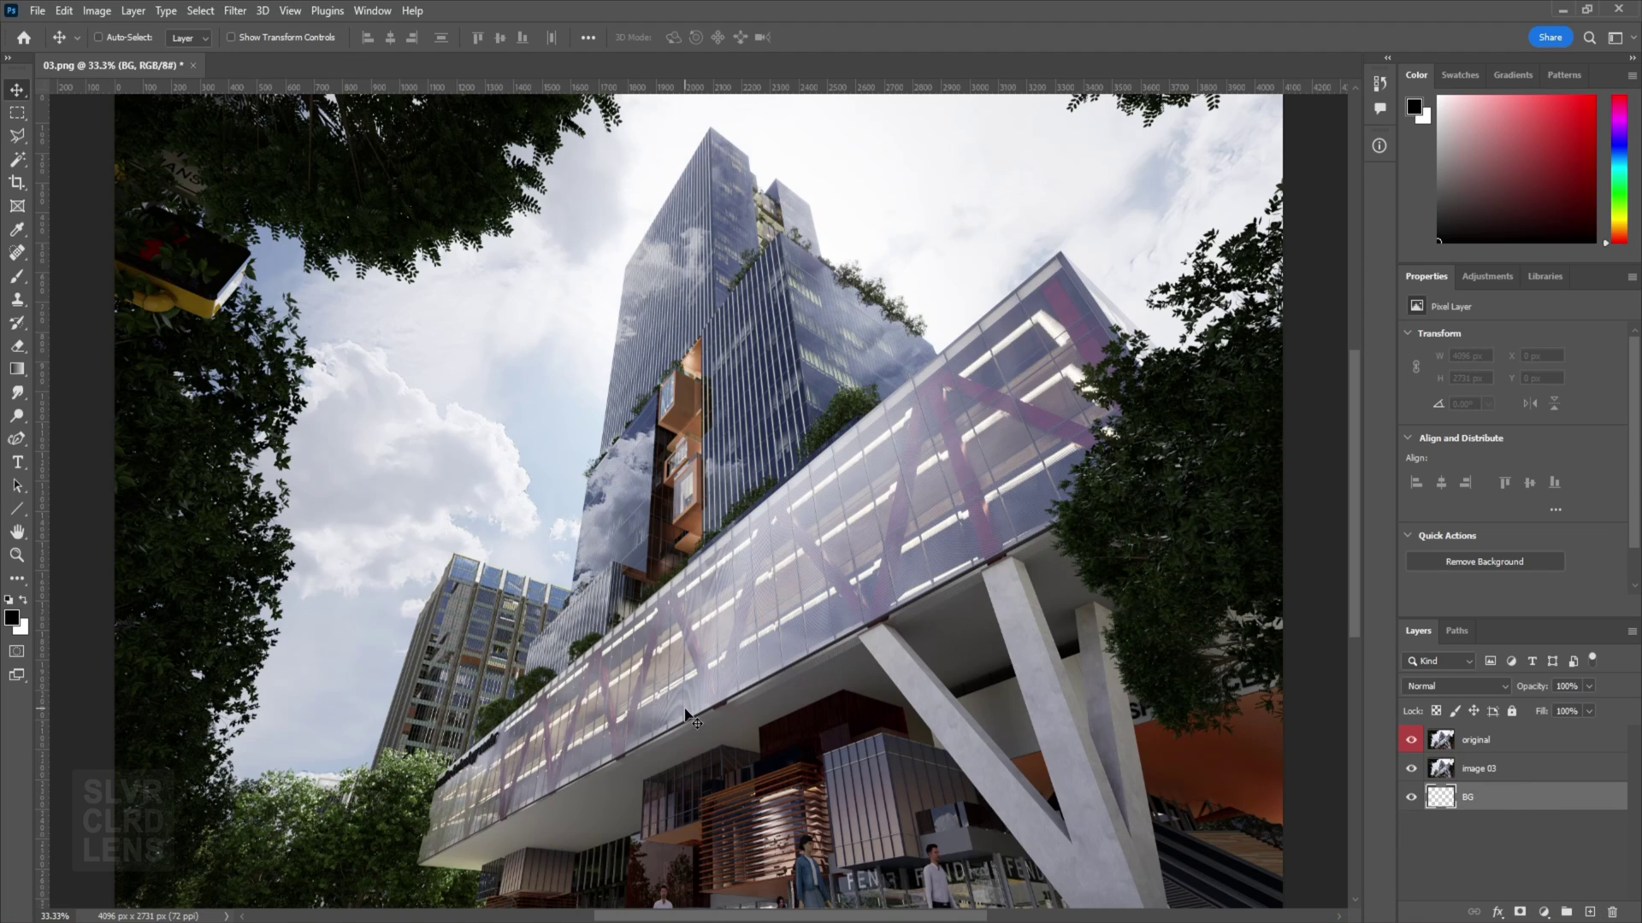
Fill the BG layer with white using the Paint Bucket and reselect the image 03 layer.
drag(17, 368, 86, 387)
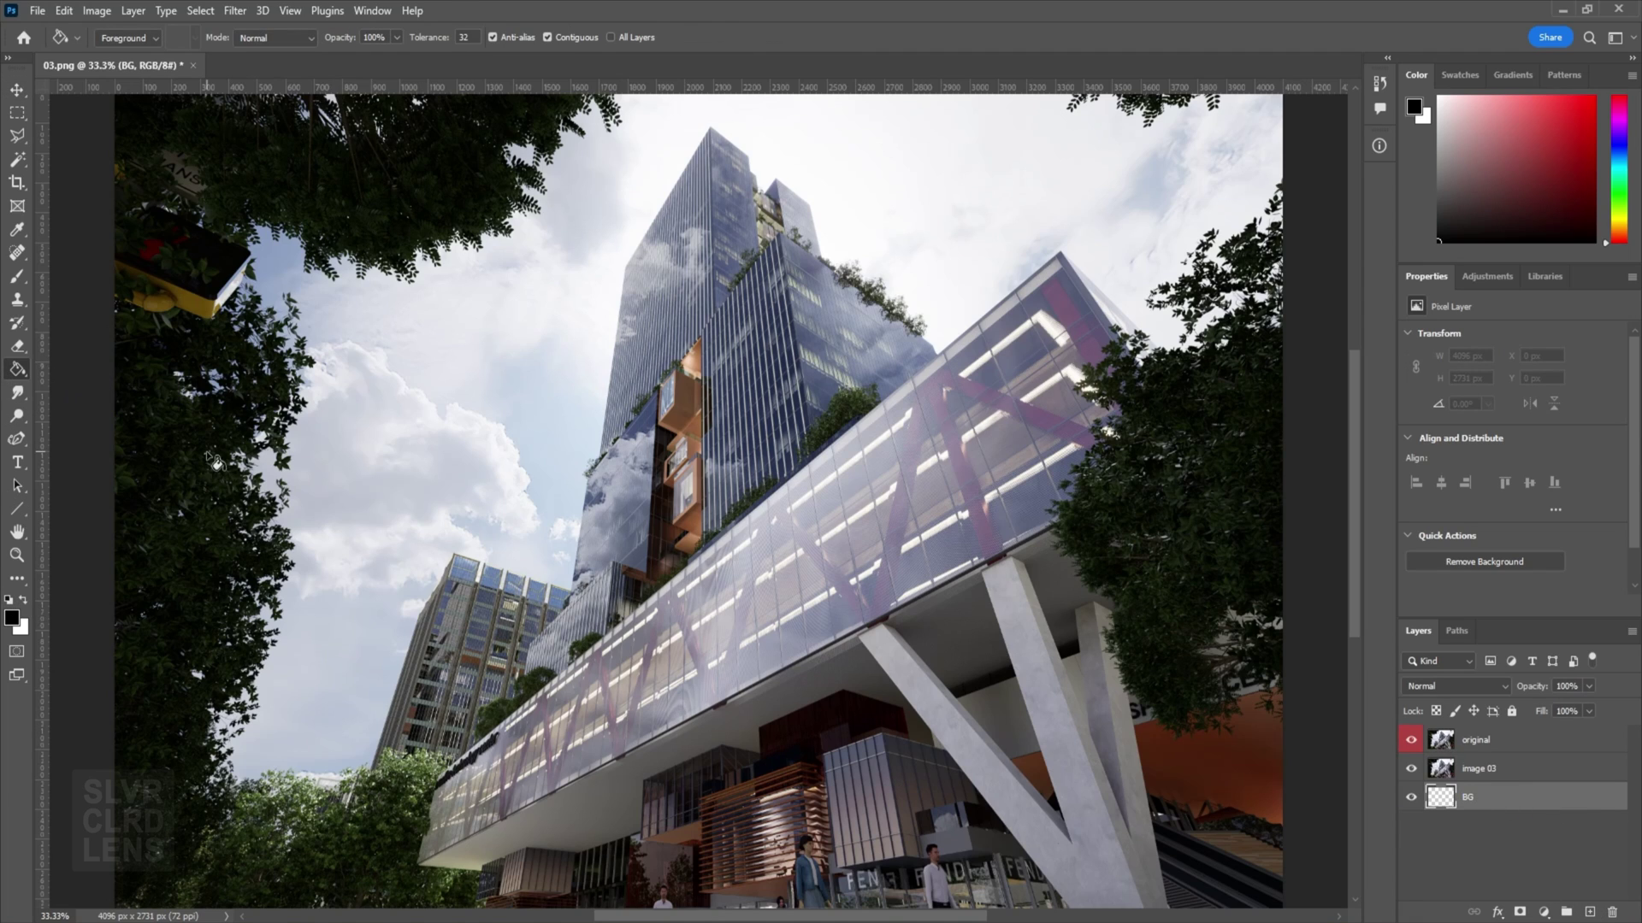
click(217, 460)
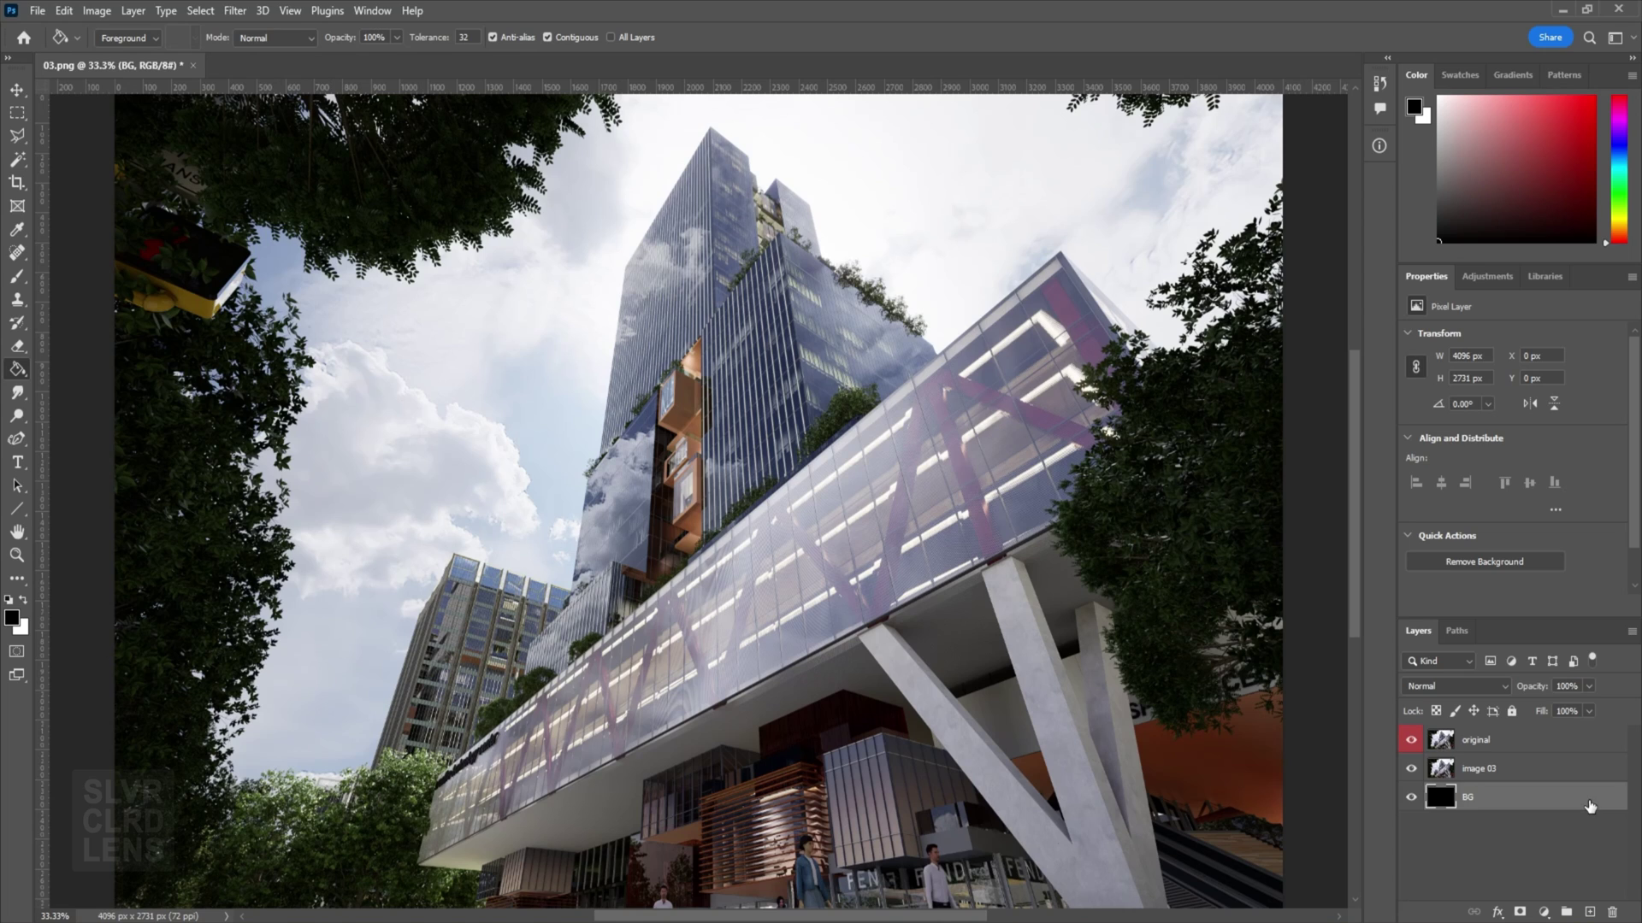
click(1570, 772)
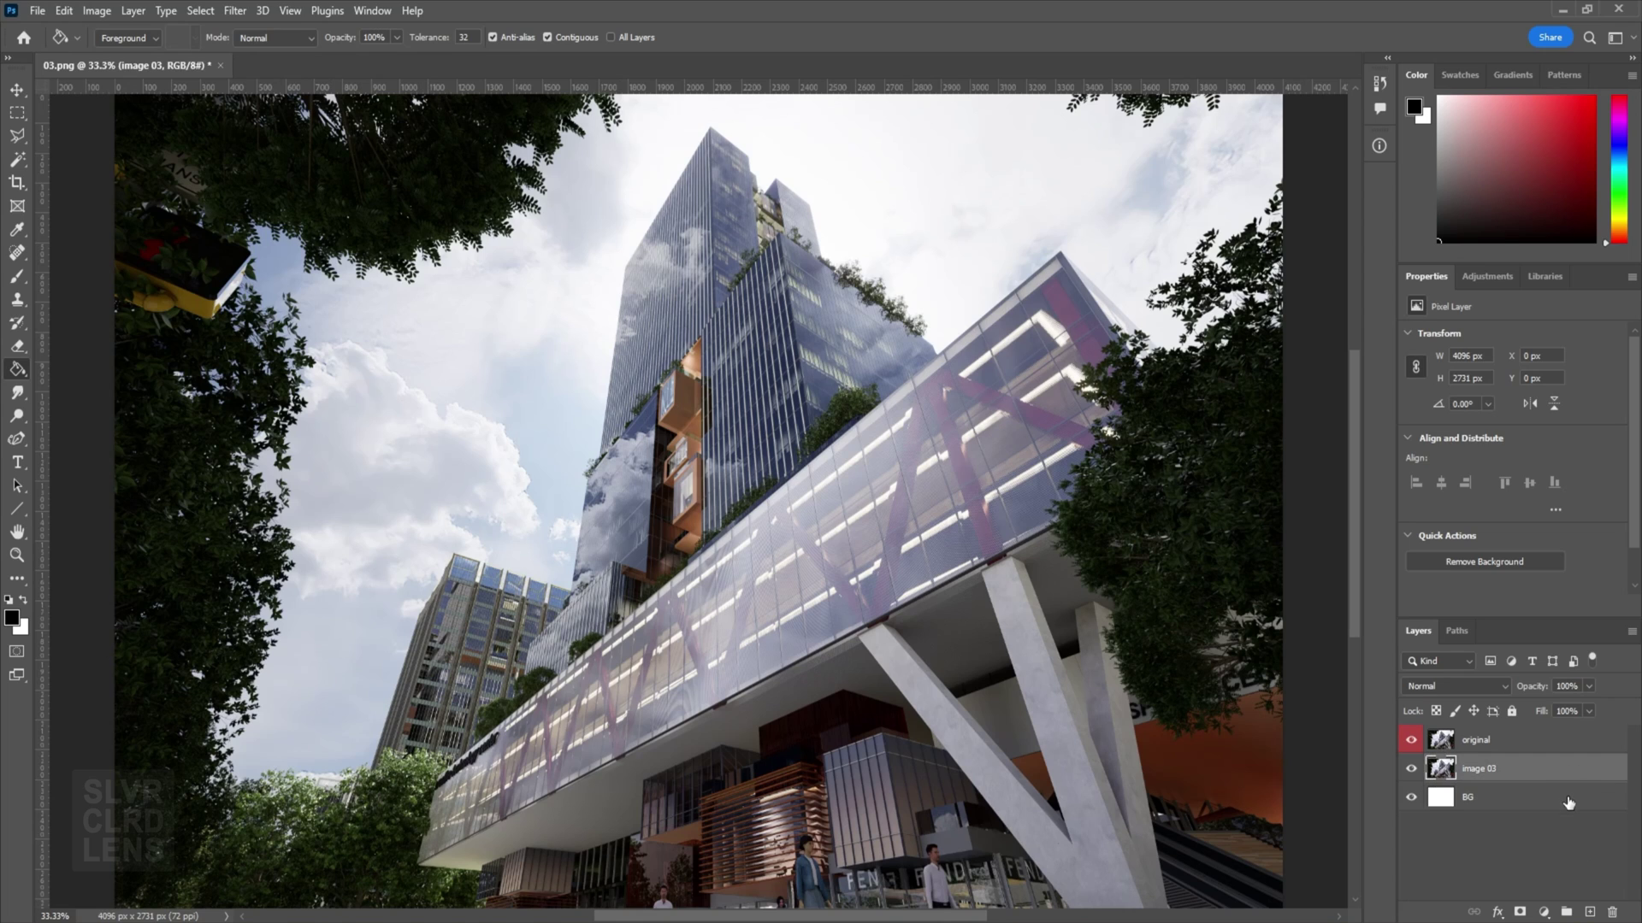
Place the AO, MaterialID, Reflection, SkyMask and Transparent images from the 03 folder as layers above image 03.
key(alt+Tab)
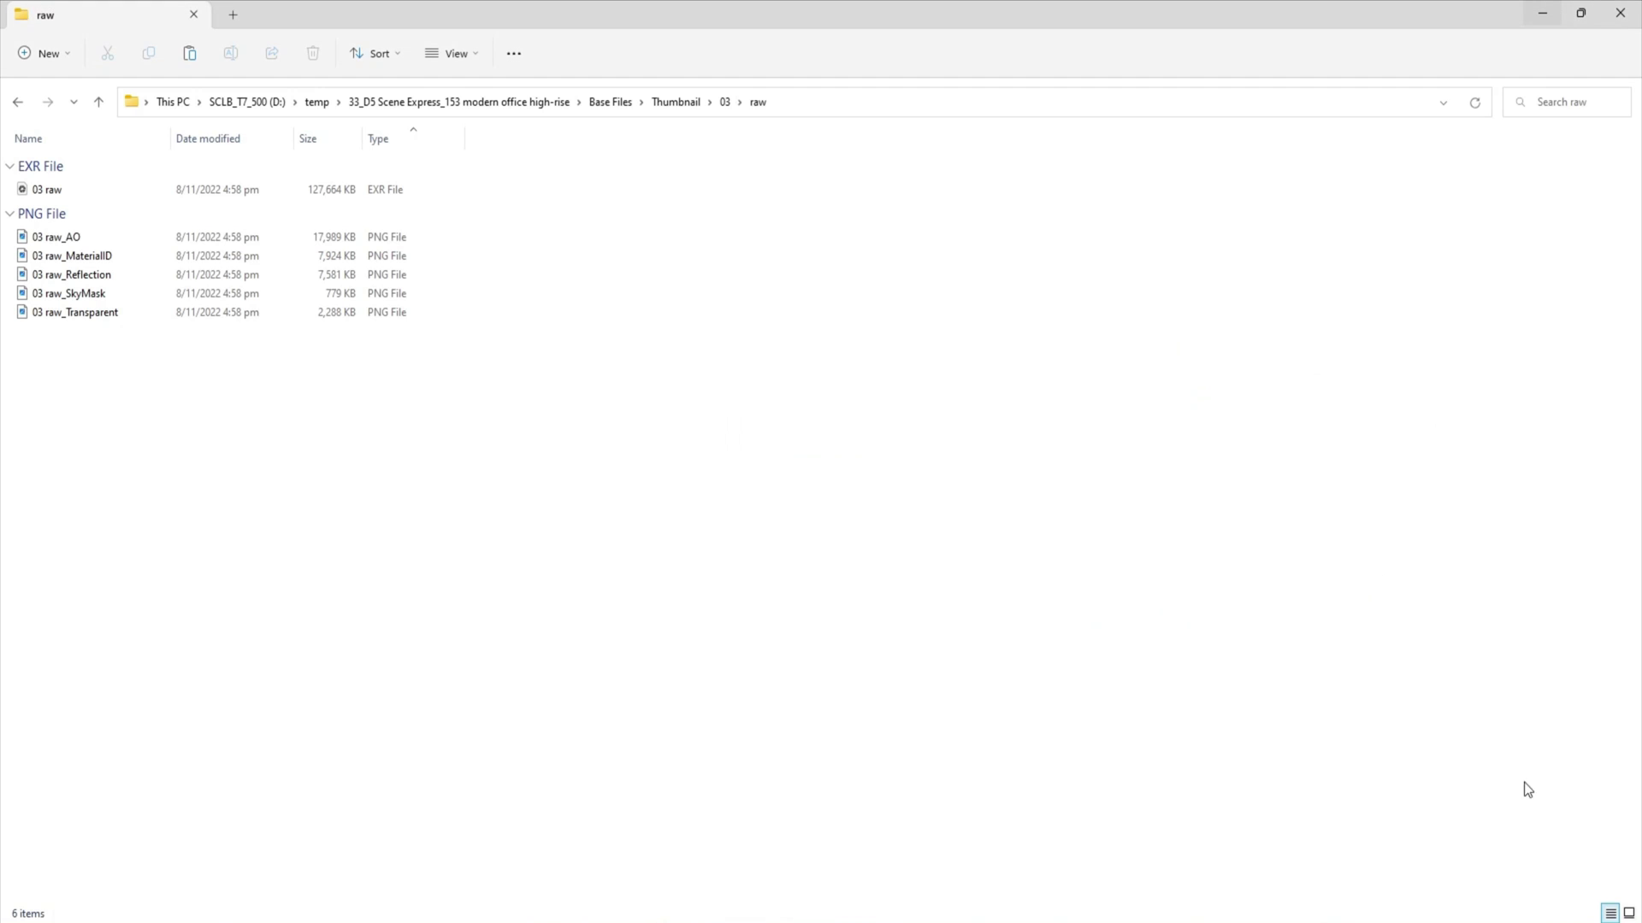
click(724, 103)
click(1586, 14)
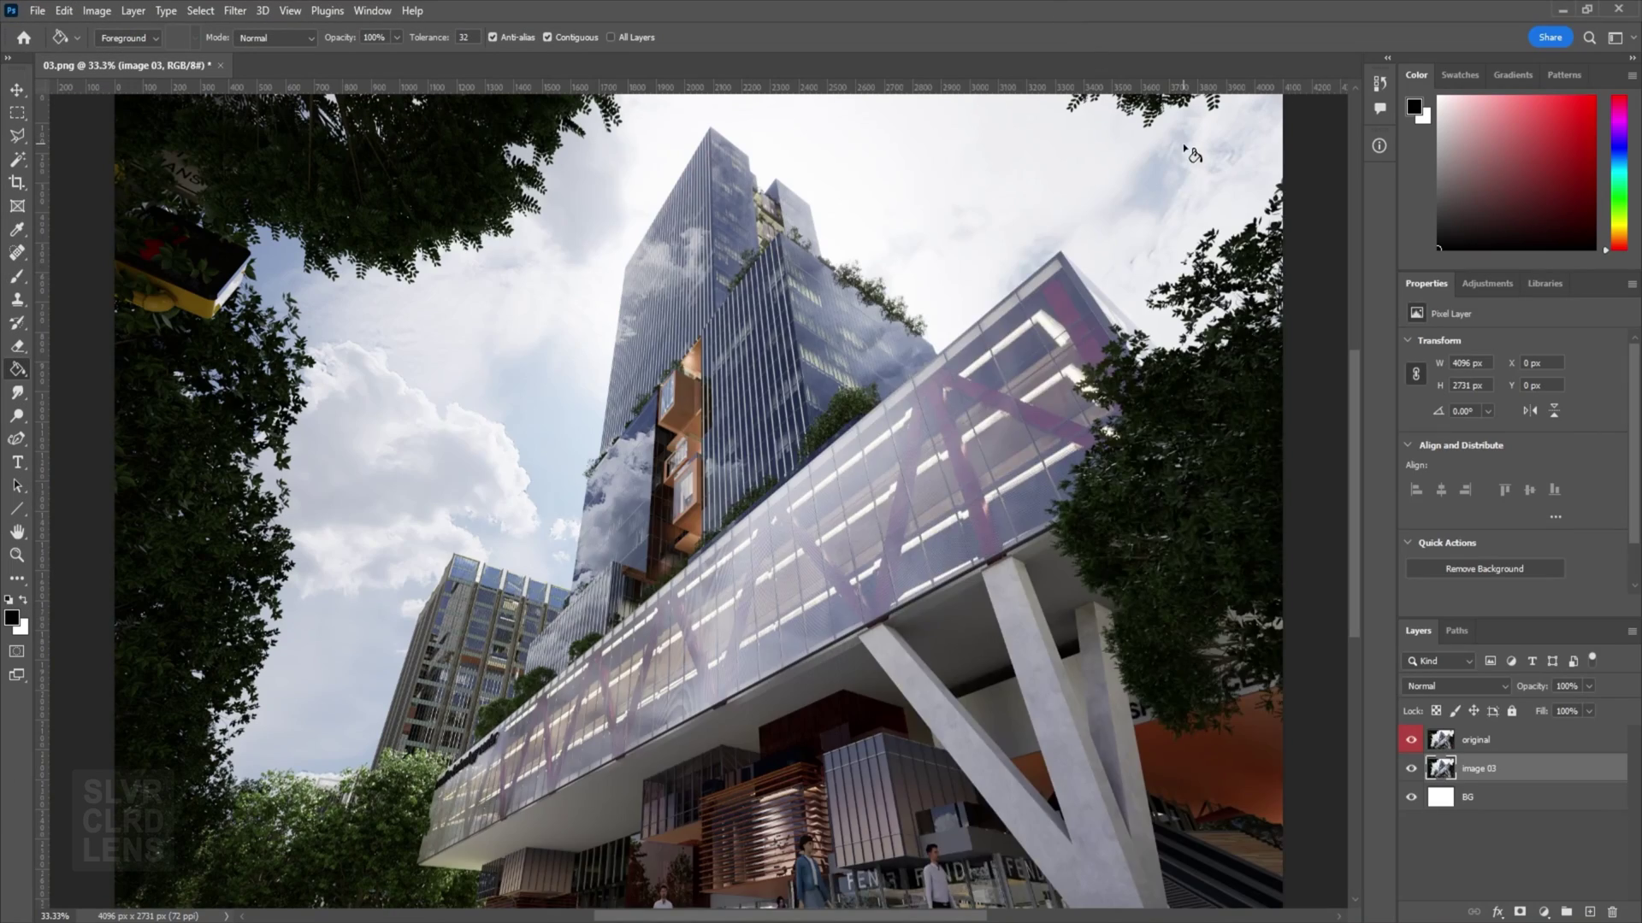
key(alt+Tab)
drag(593, 578, 324, 480)
key(alt+Tab)
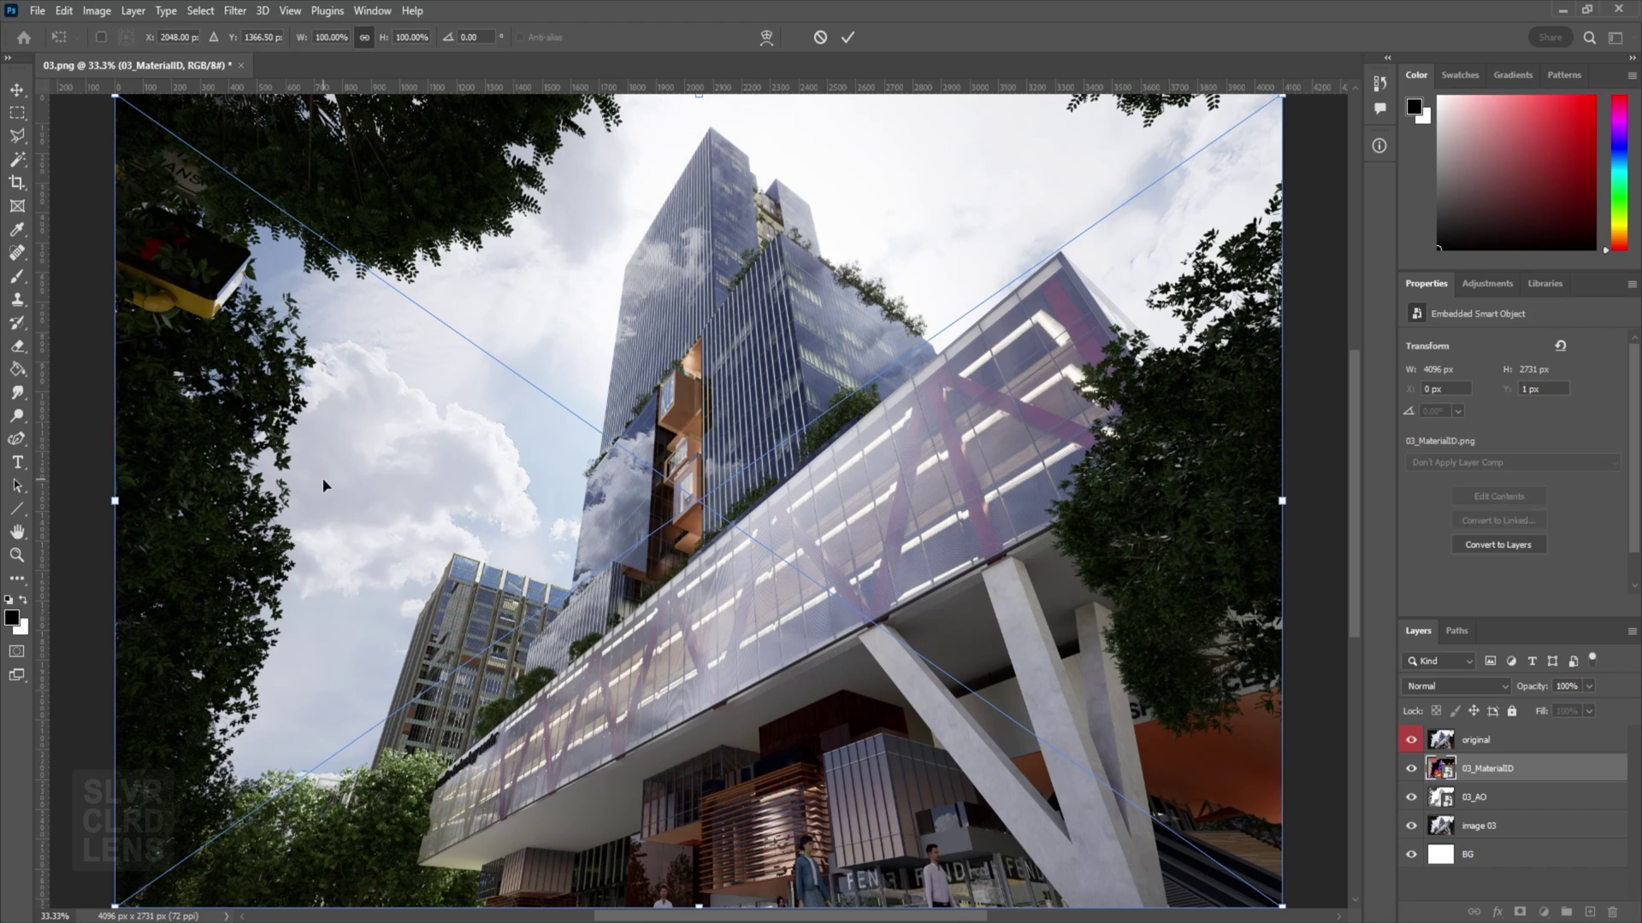
key(Return)
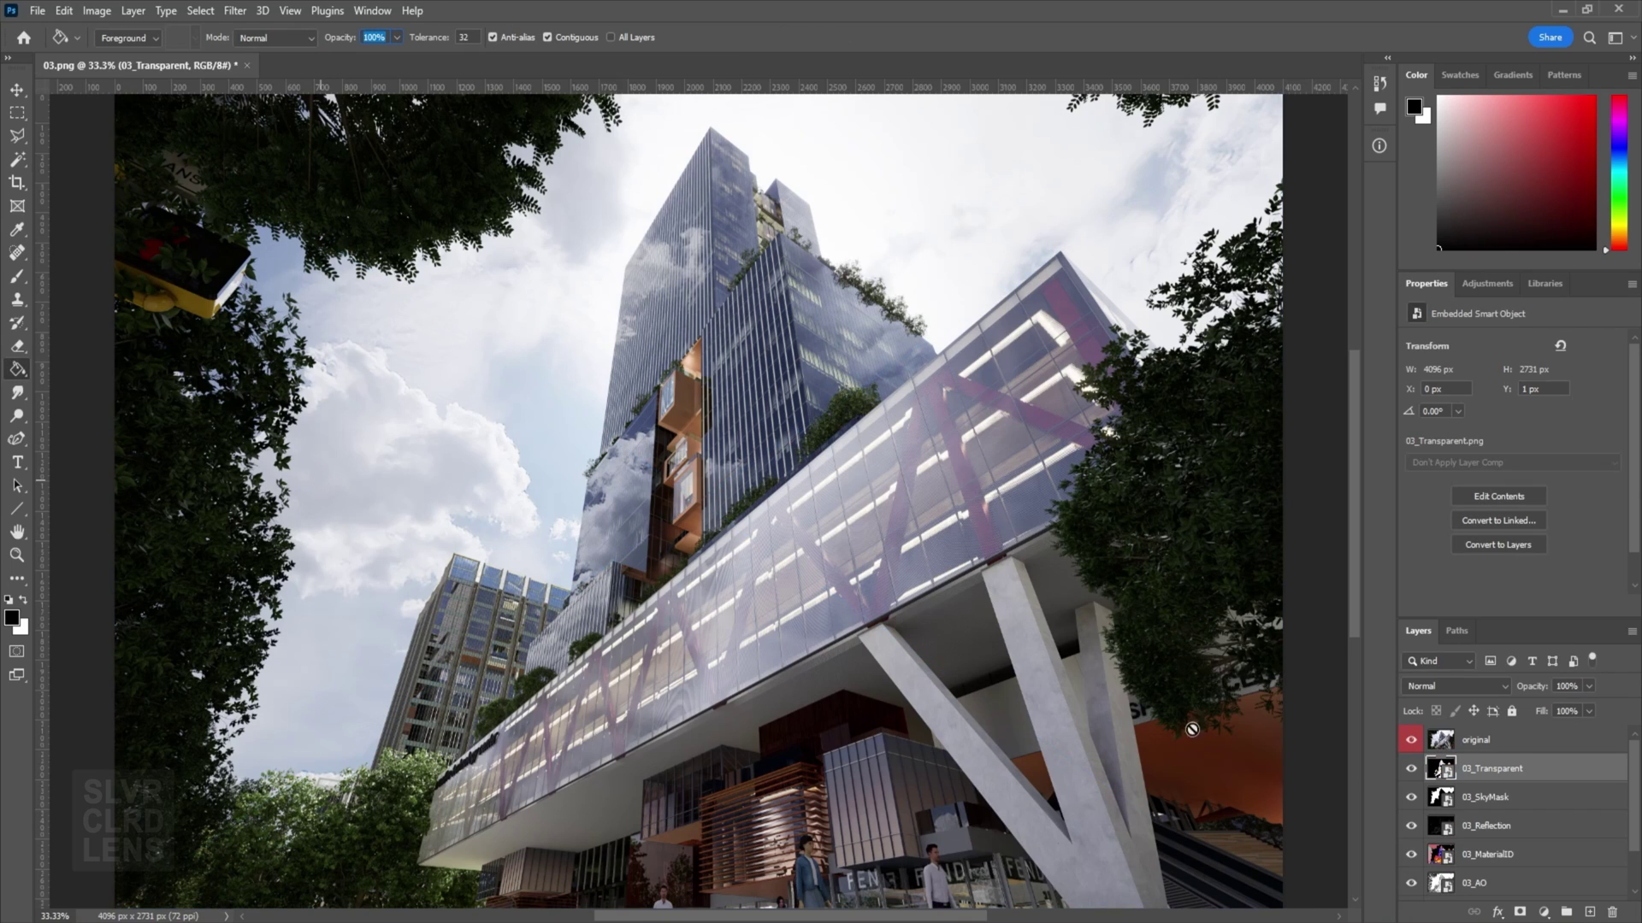
Group the five placed channel layers from 03_Transparent down to 03_AO.
click(19, 91)
shift+click(1495, 859)
scroll(1495, 859, down, 1)
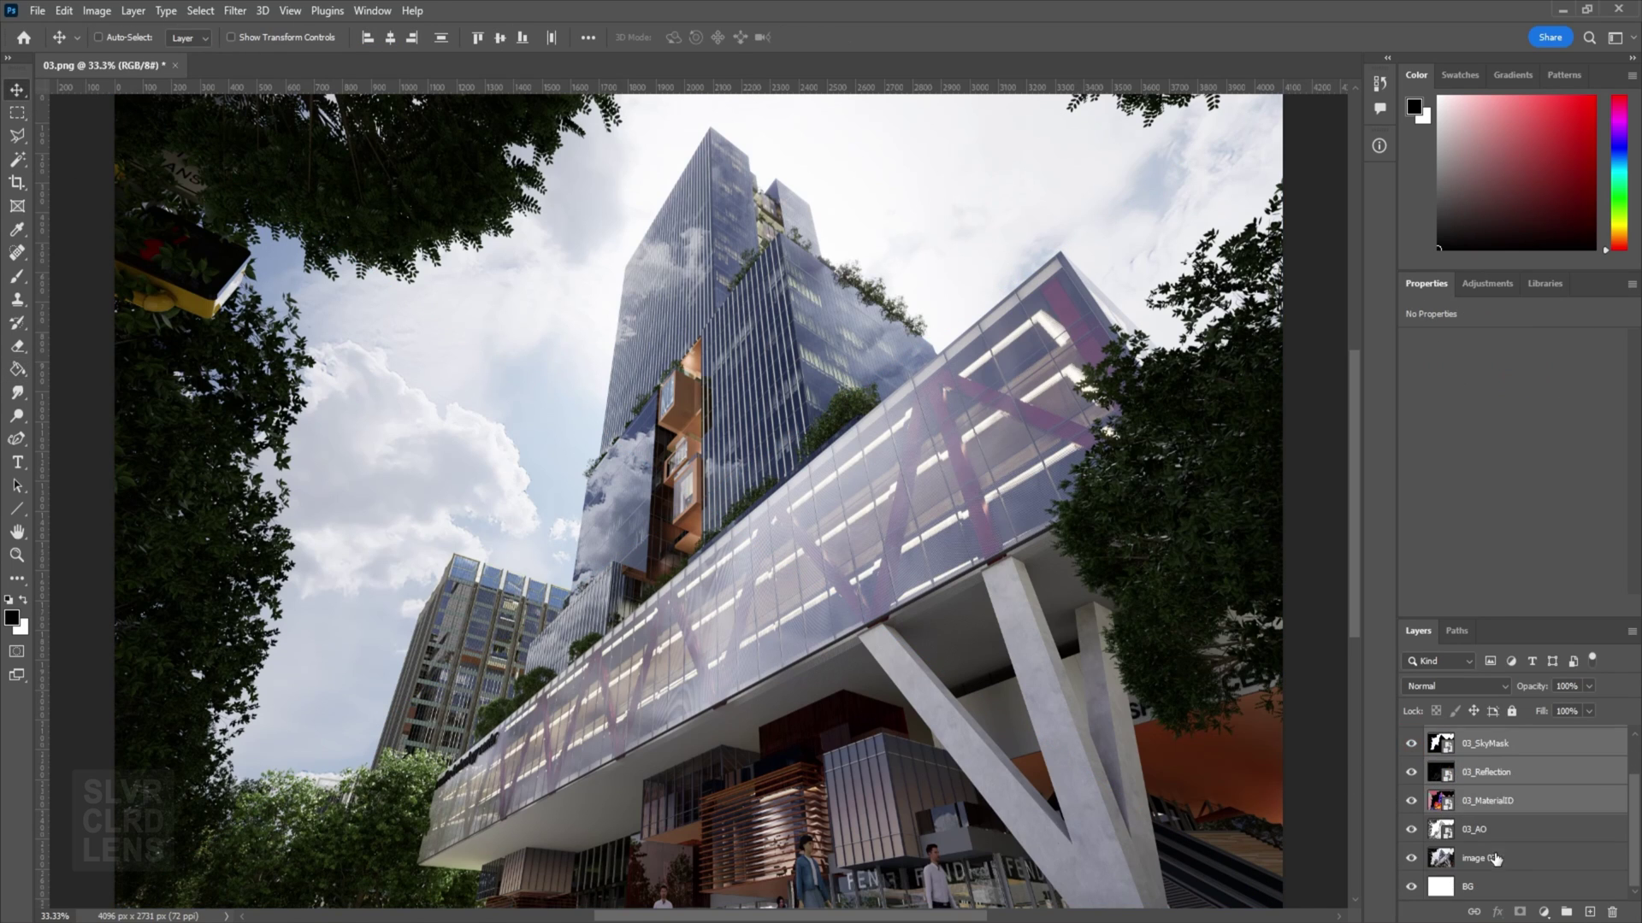
drag(1497, 619, 1495, 437)
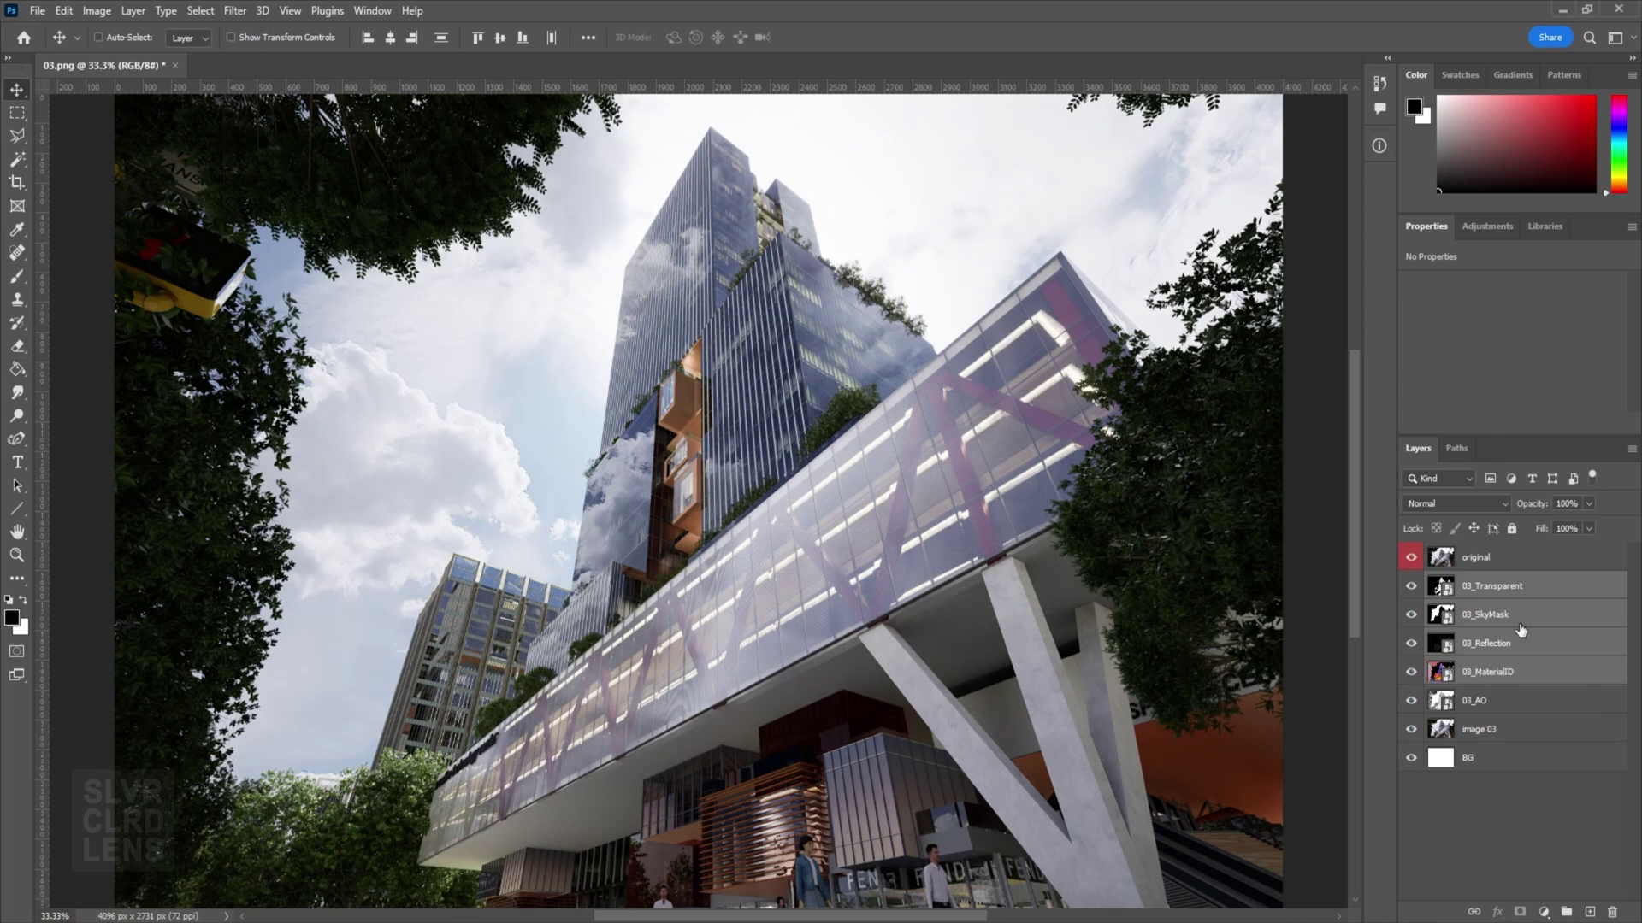
click(1523, 704)
shift+click(1532, 589)
right_click(1530, 585)
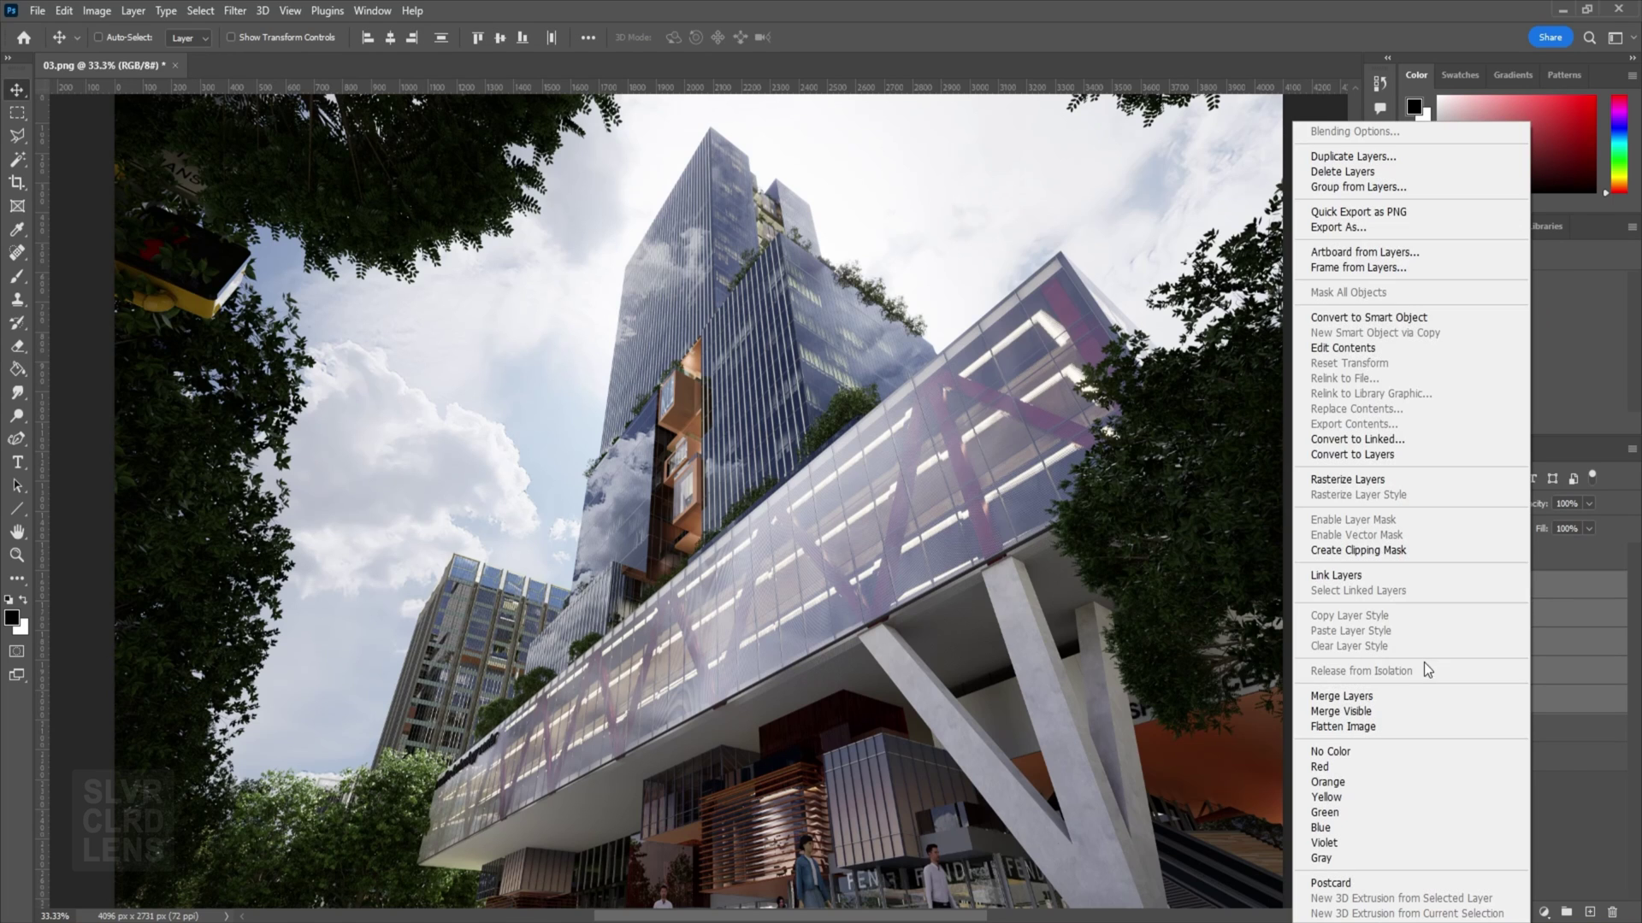
key(Escape)
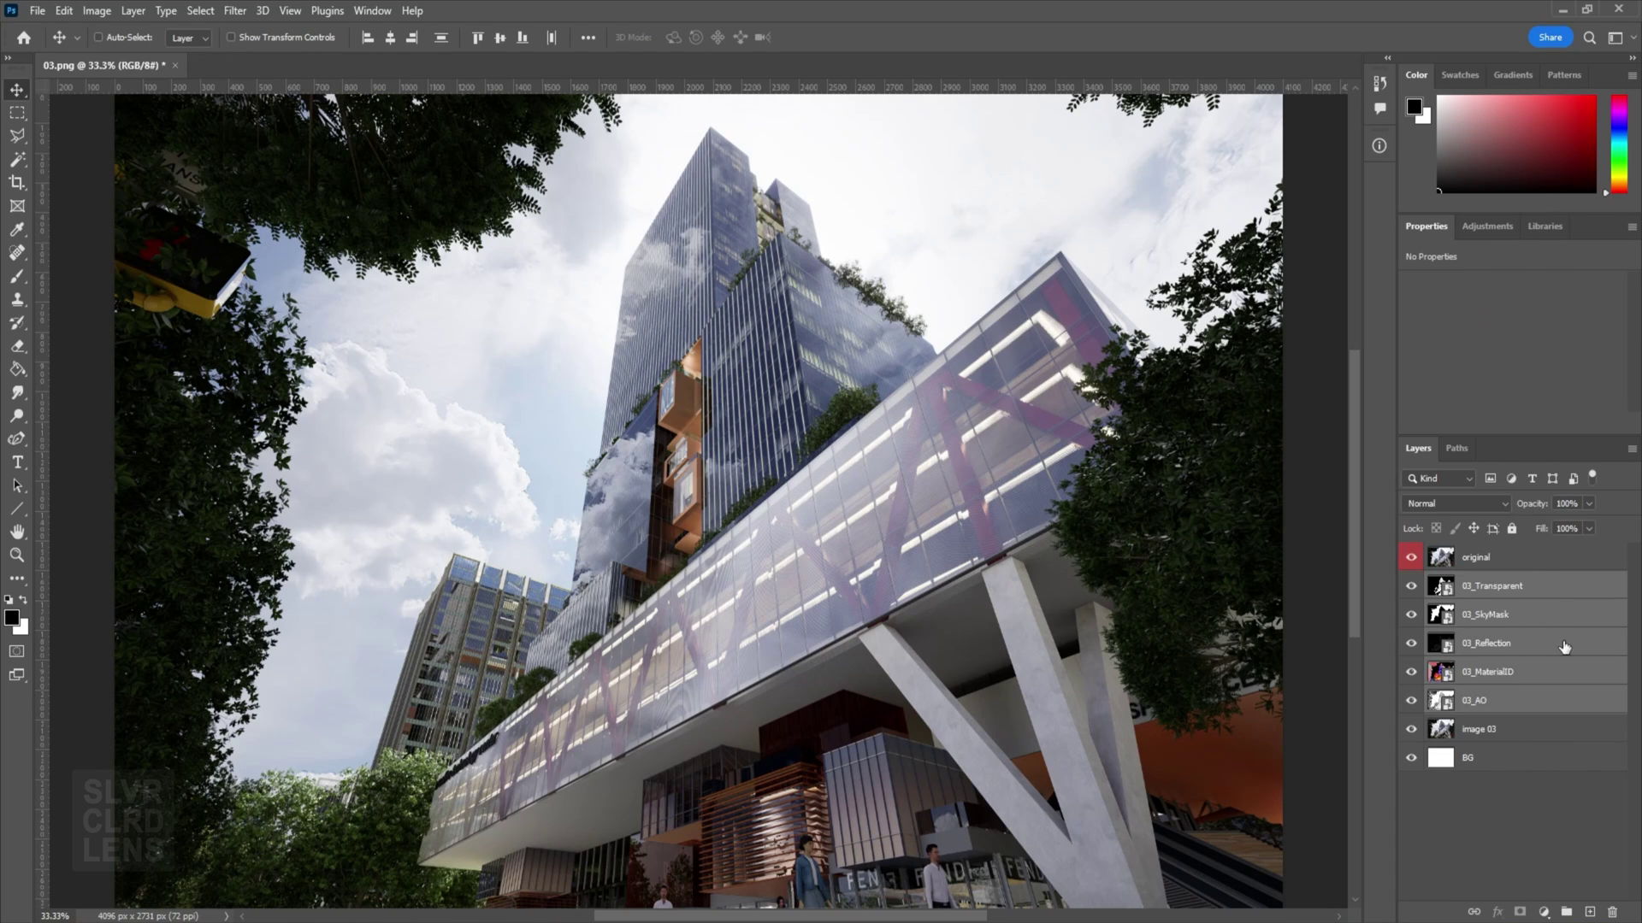
click(1564, 910)
Name the new group "channels" and give it a blue colour label.
double_click(1474, 582)
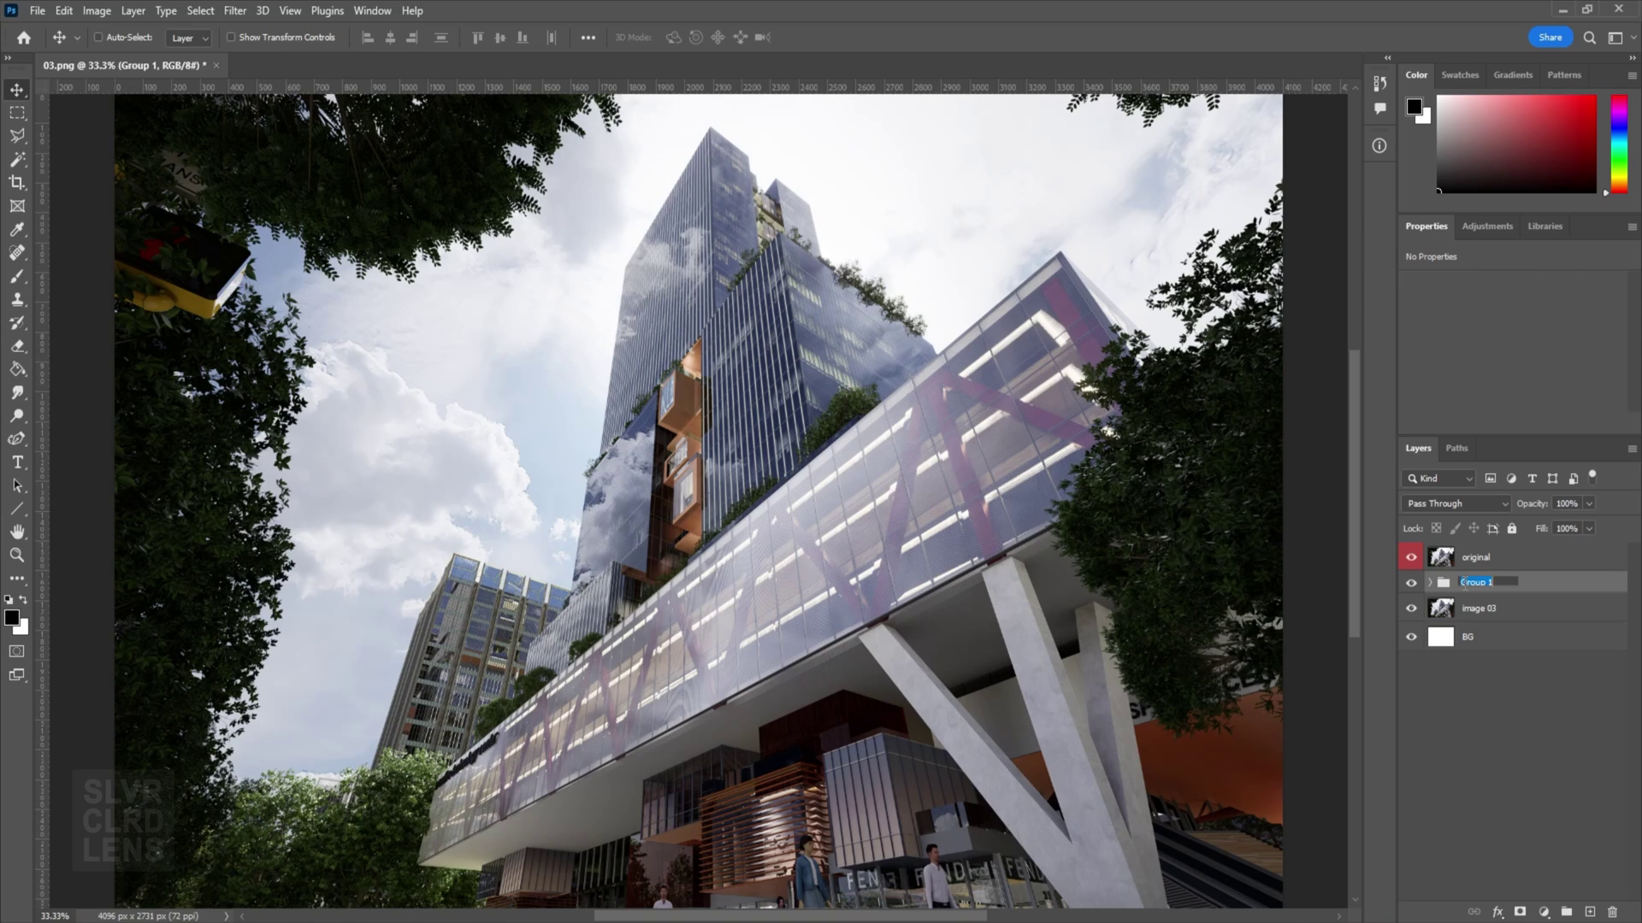
text(ele)
key(Return)
right_click(1413, 590)
click(1449, 718)
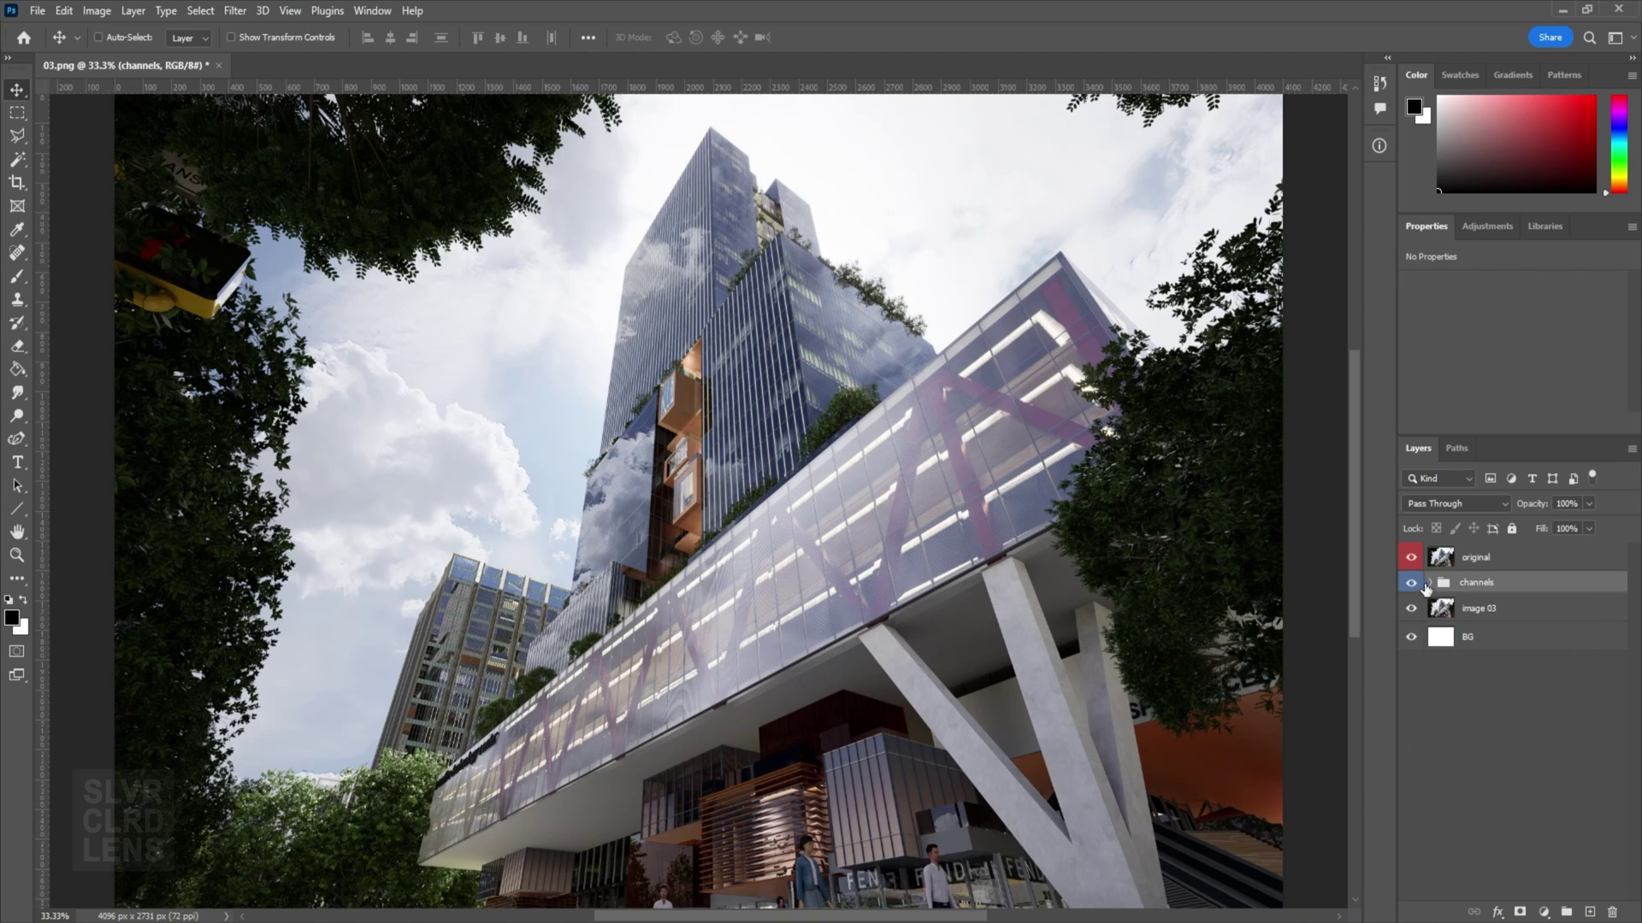
Expand the channels group and hide the original layer.
click(1430, 582)
click(1542, 761)
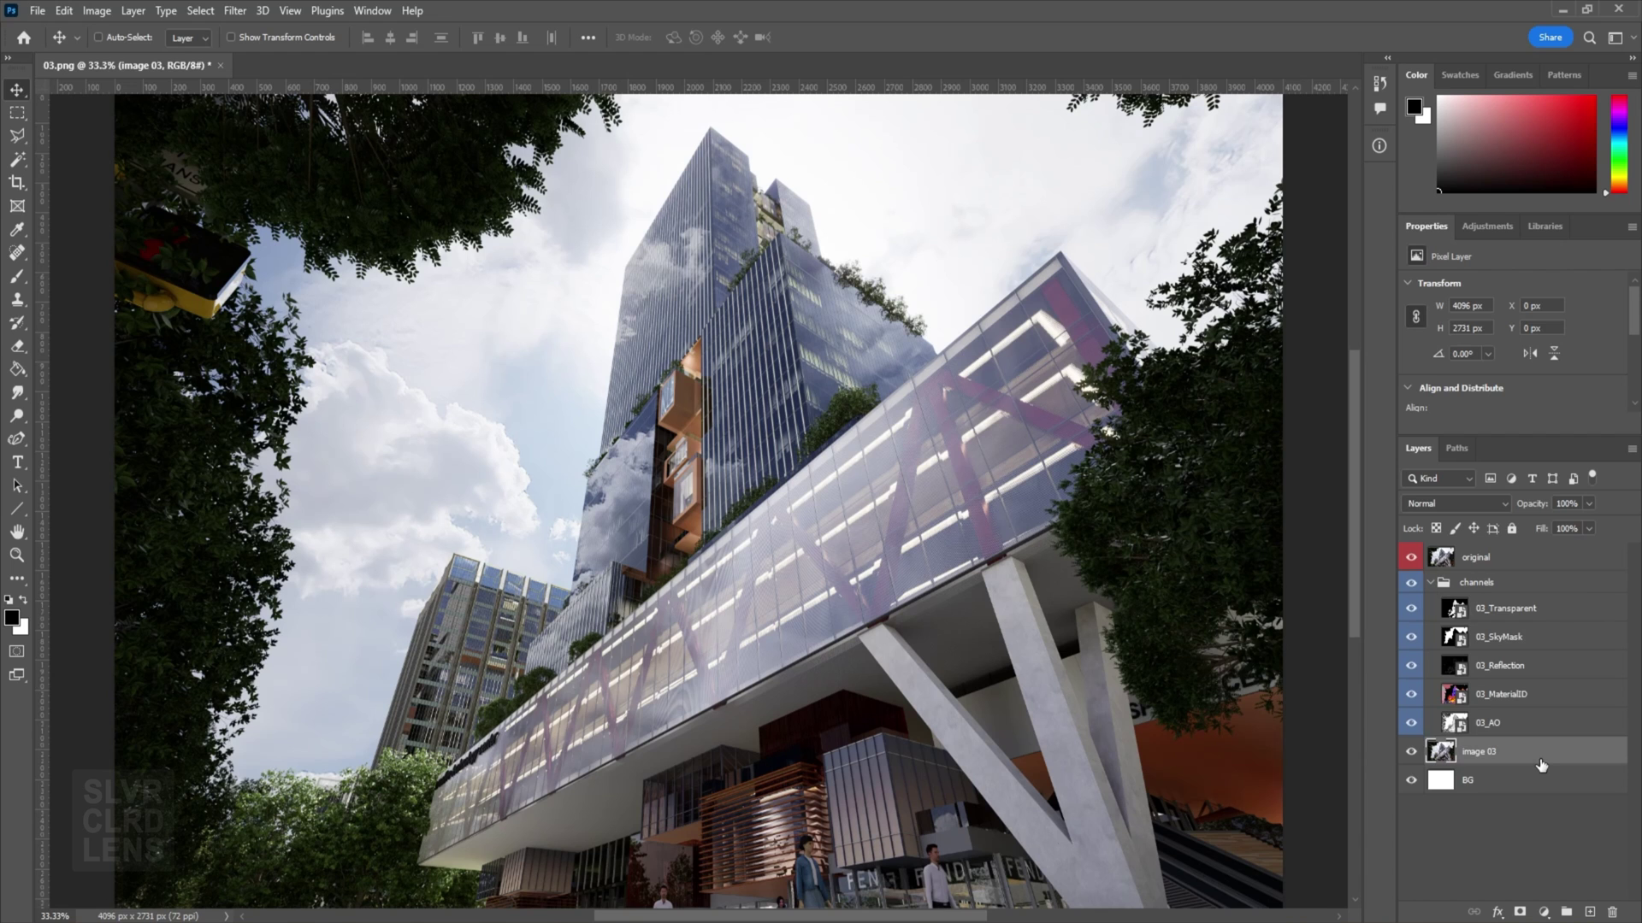
click(1546, 726)
click(1406, 558)
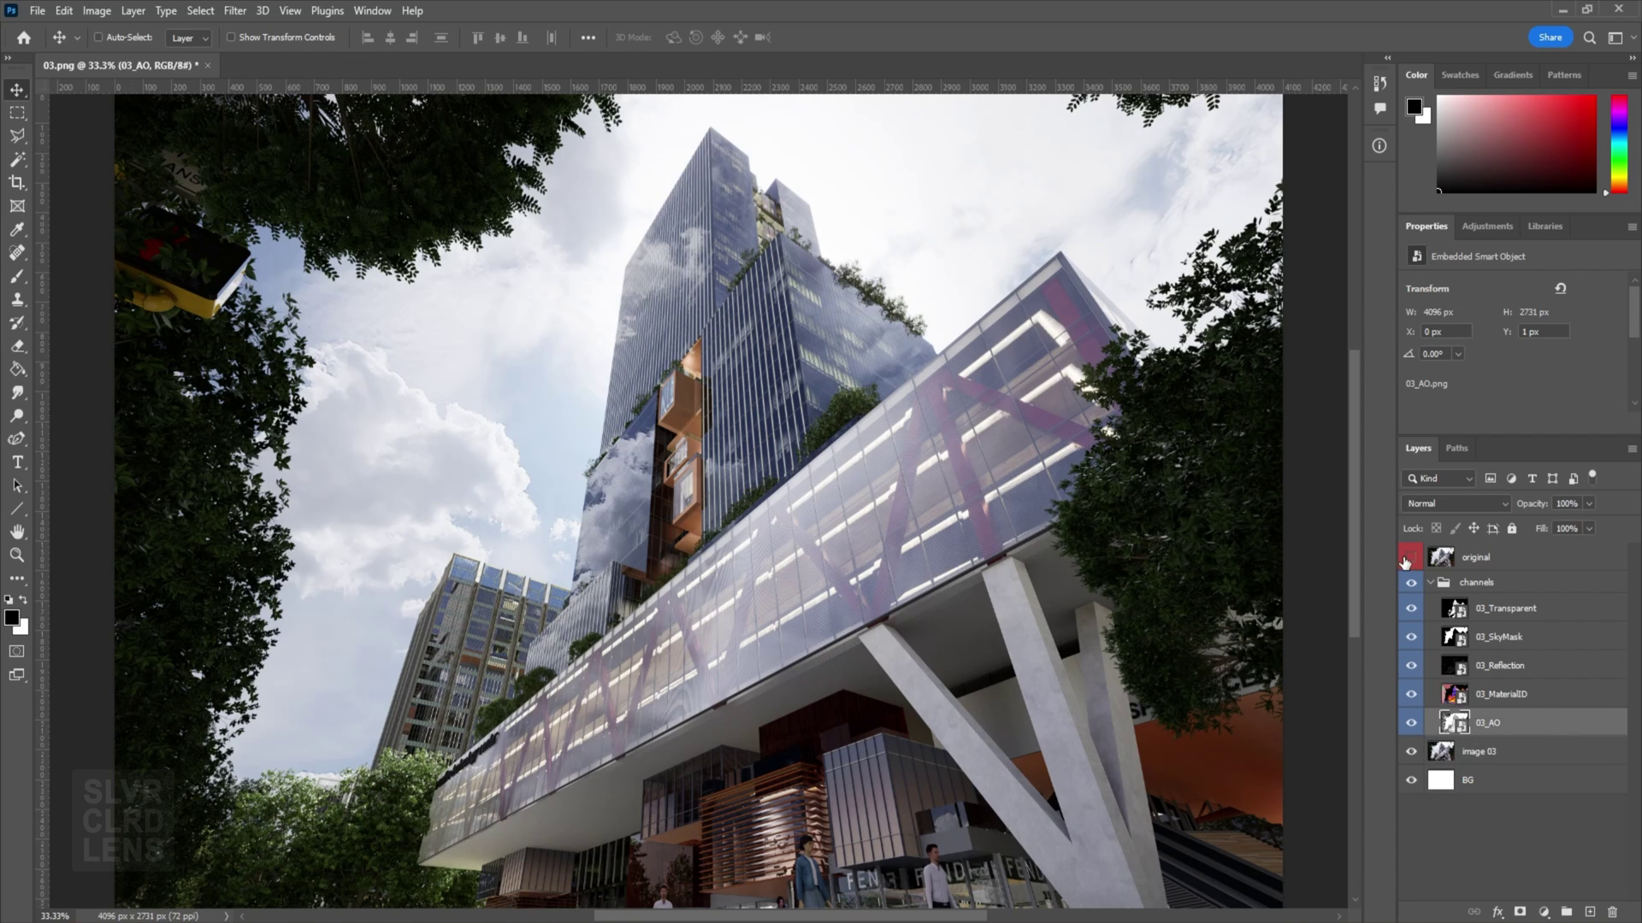
Select the black areas of 03_Transparent with the Magic Wand, extend the selection to similar pixels and add a layer mask from it.
click(1544, 612)
key(w)
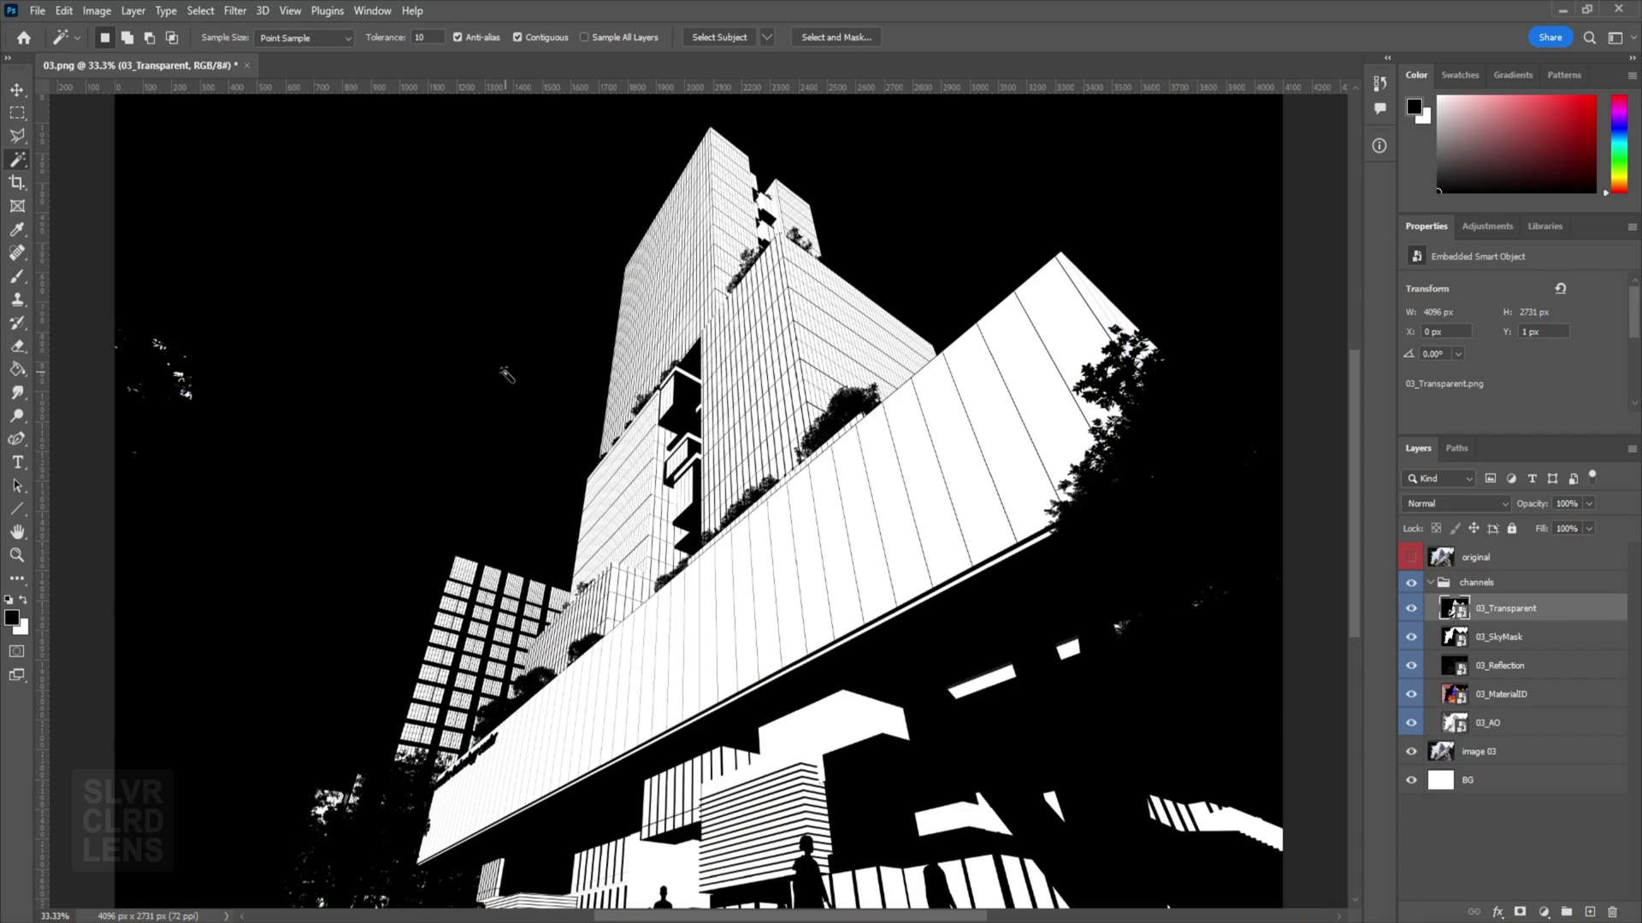
click(506, 372)
right_click(506, 372)
click(567, 574)
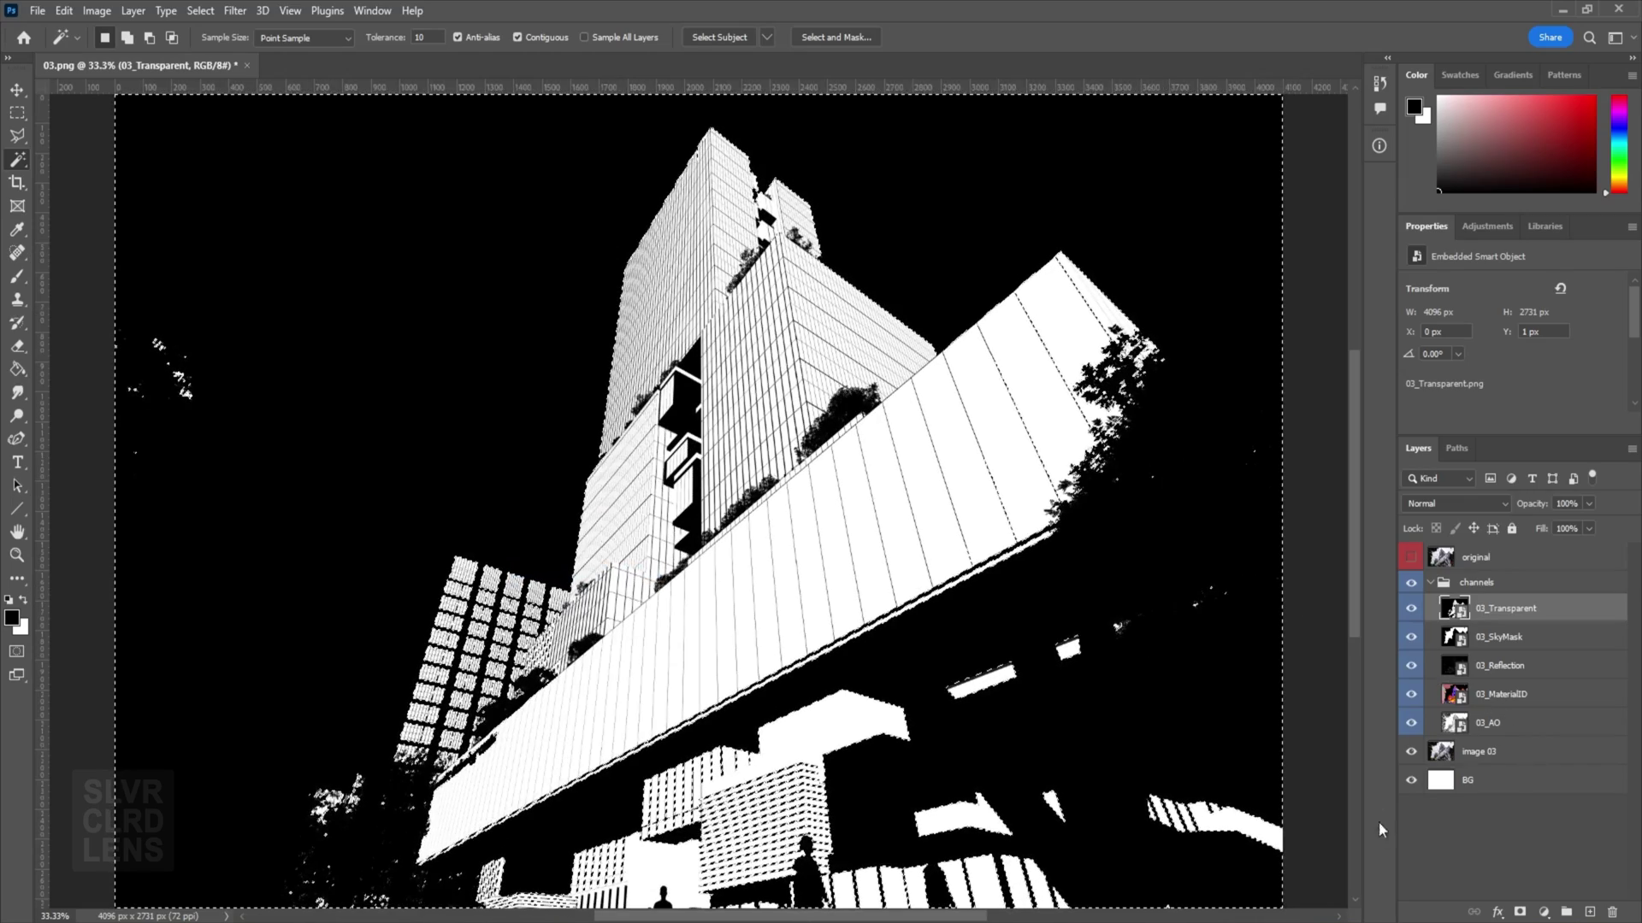
right_click(1232, 560)
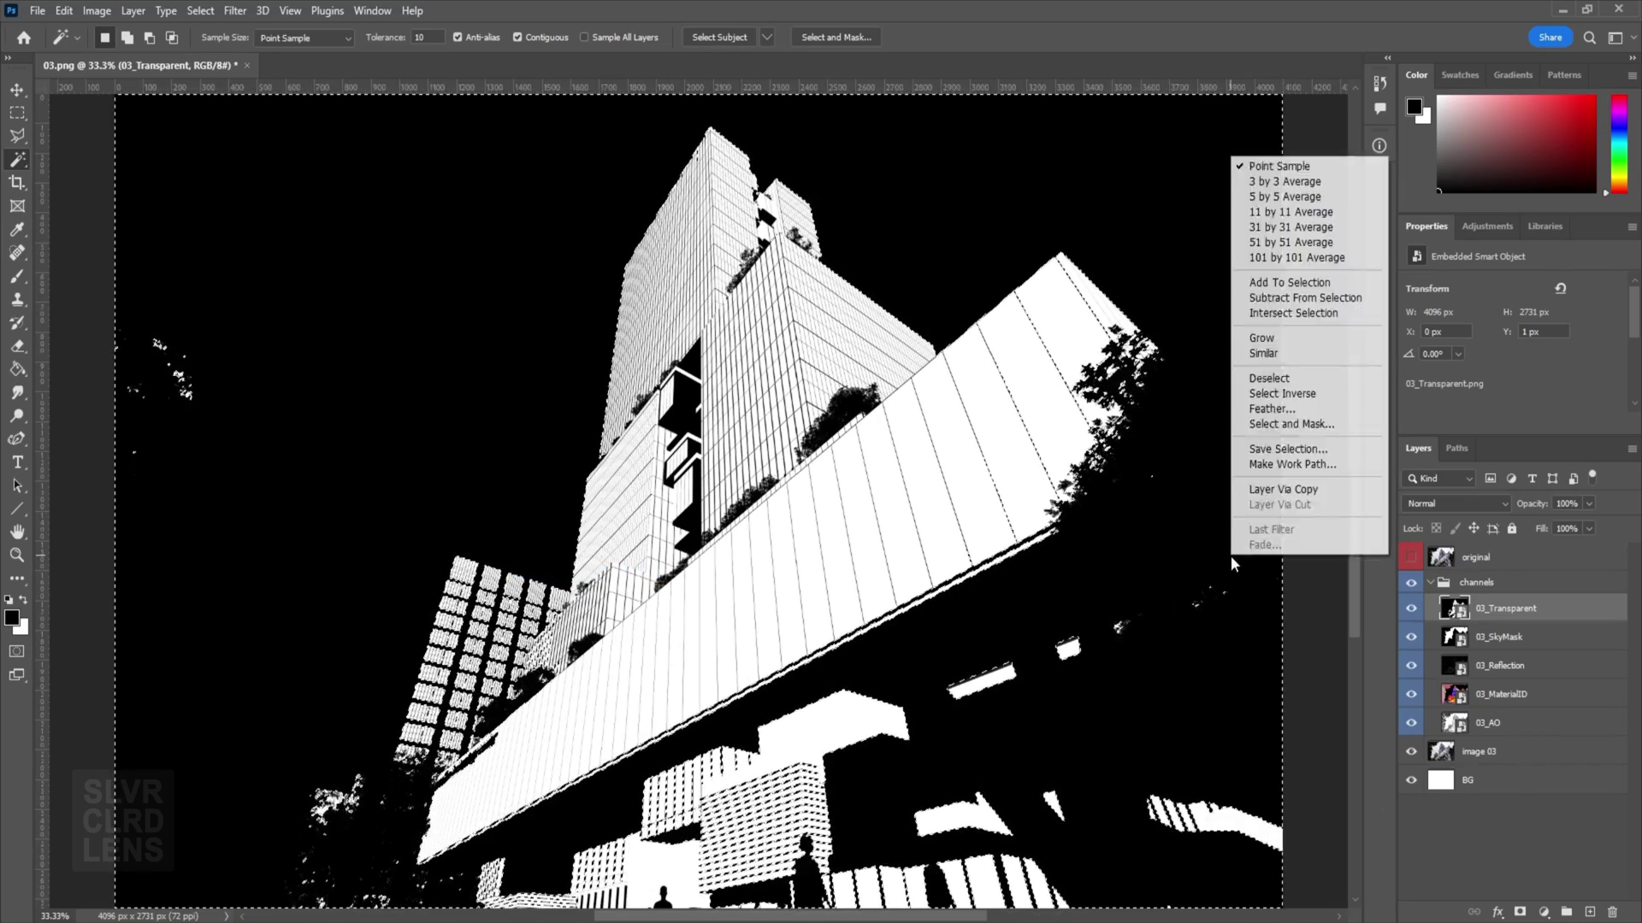
click(1261, 337)
click(1519, 911)
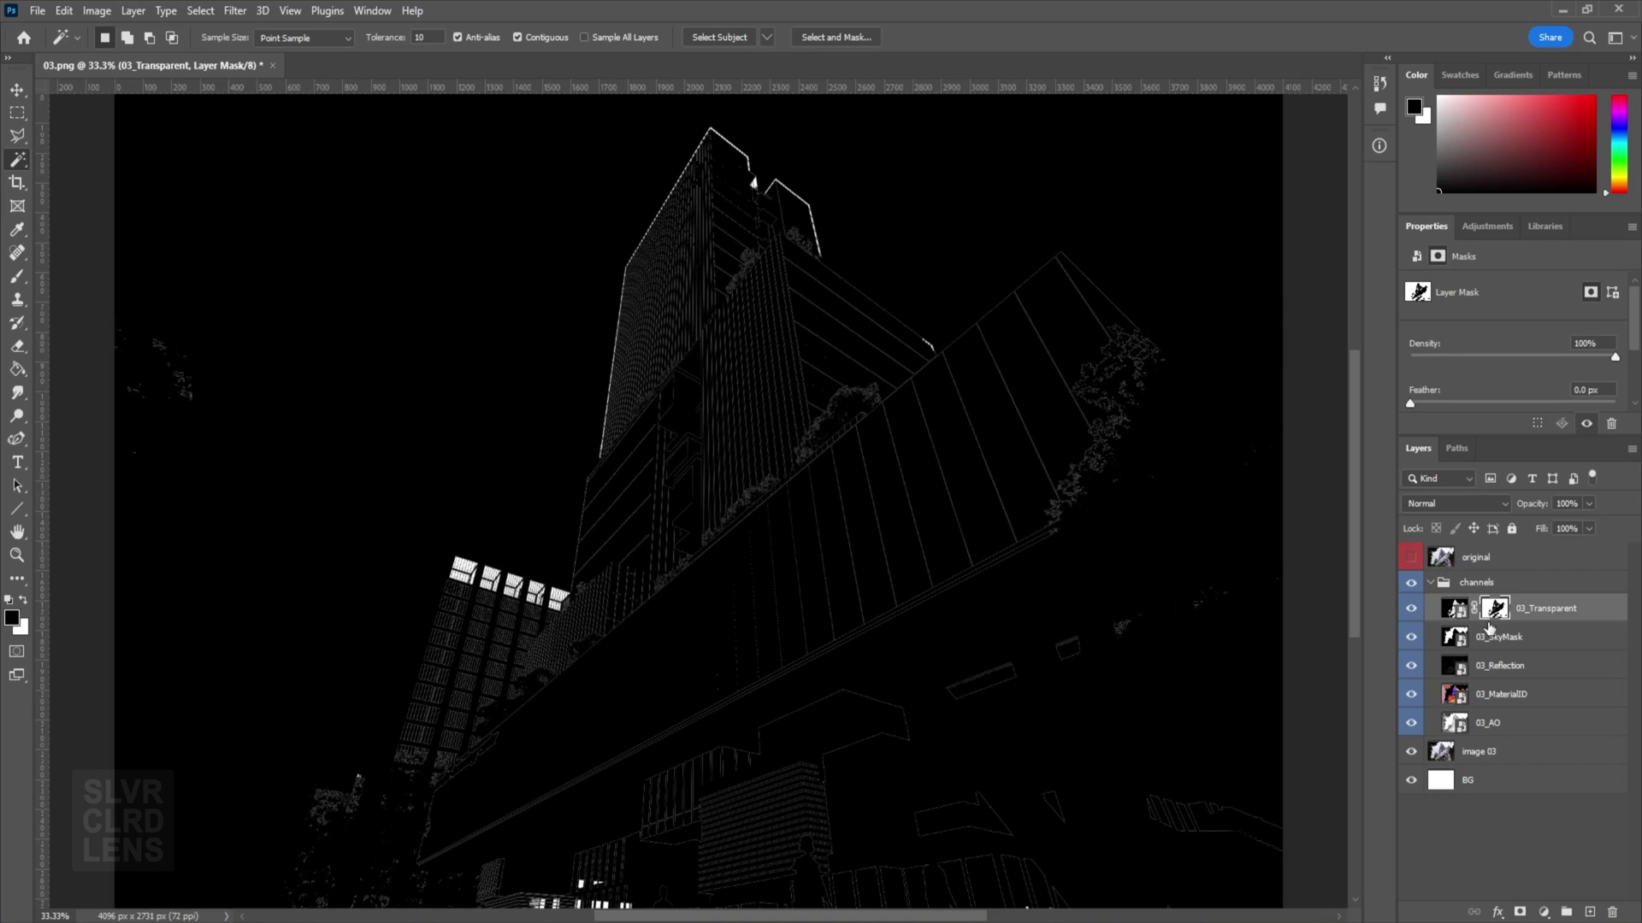
Move 03_MaterialID above 03_Reflection, mask 03_SkyMask with the same selection, and hide 03_SkyMask and 03_Transparent.
drag(1531, 693, 1541, 655)
click(1561, 639)
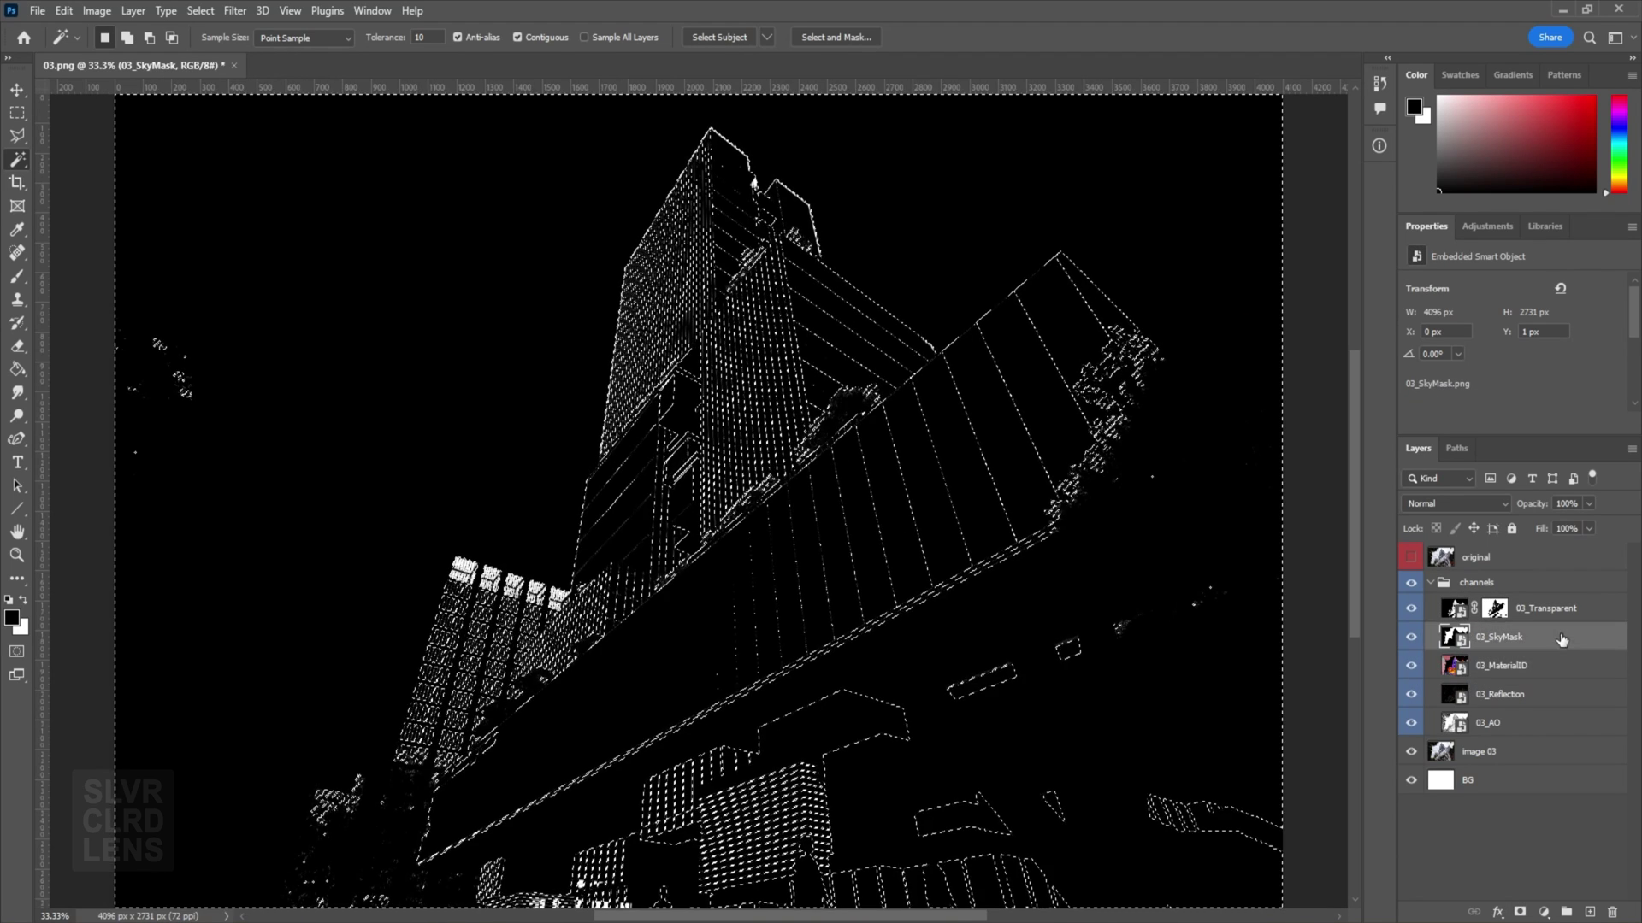
click(1520, 911)
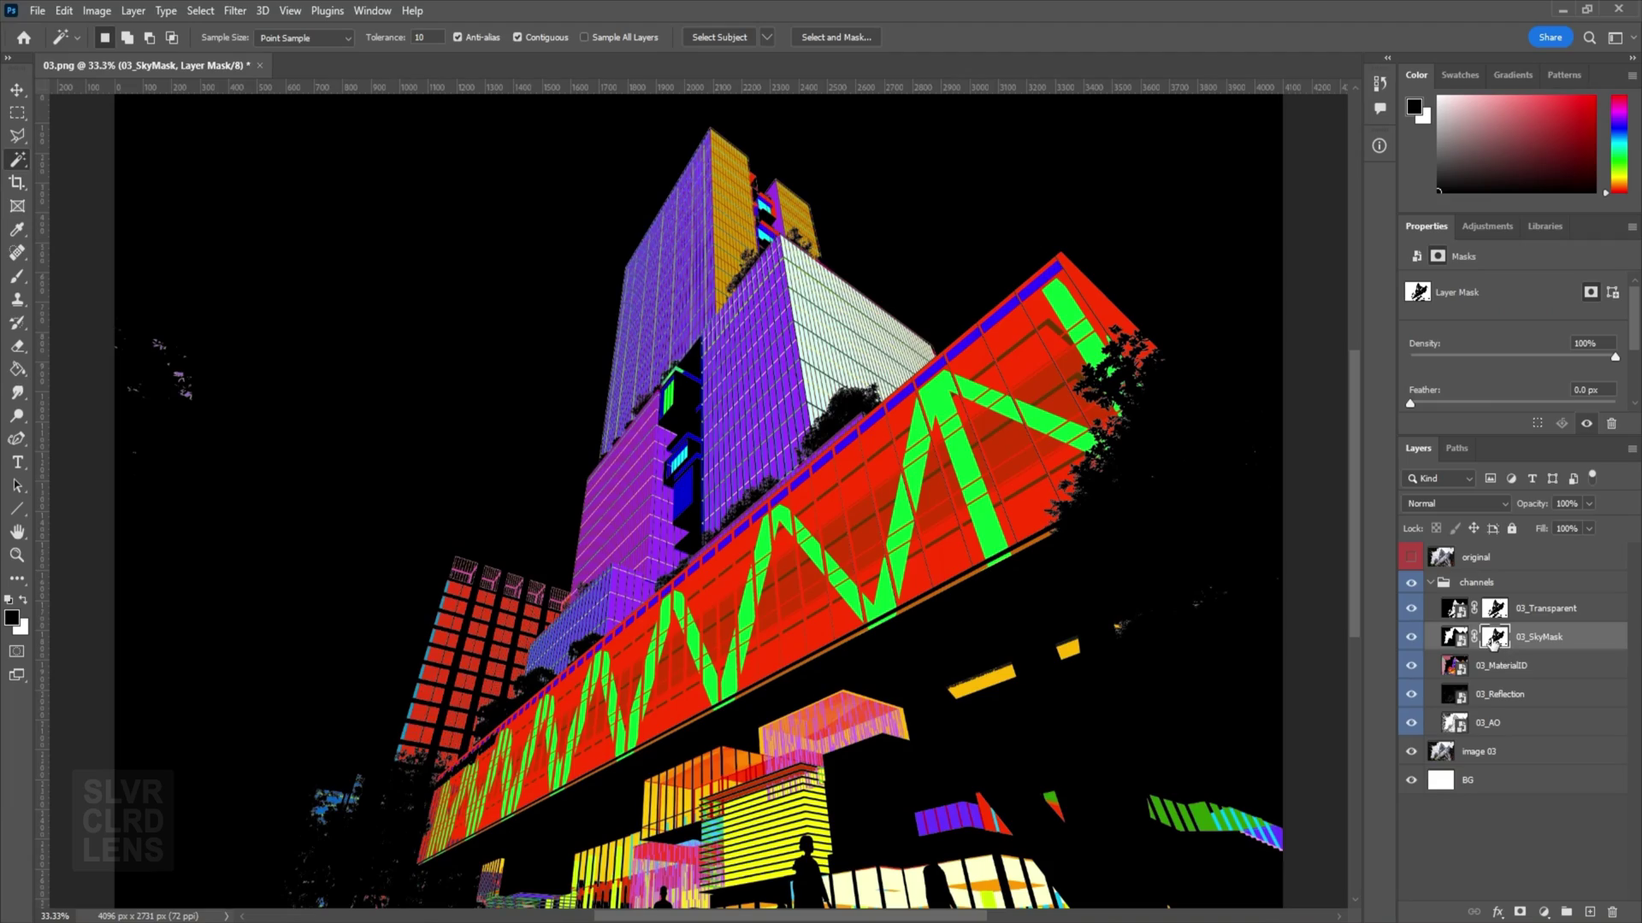
click(1410, 637)
click(1409, 610)
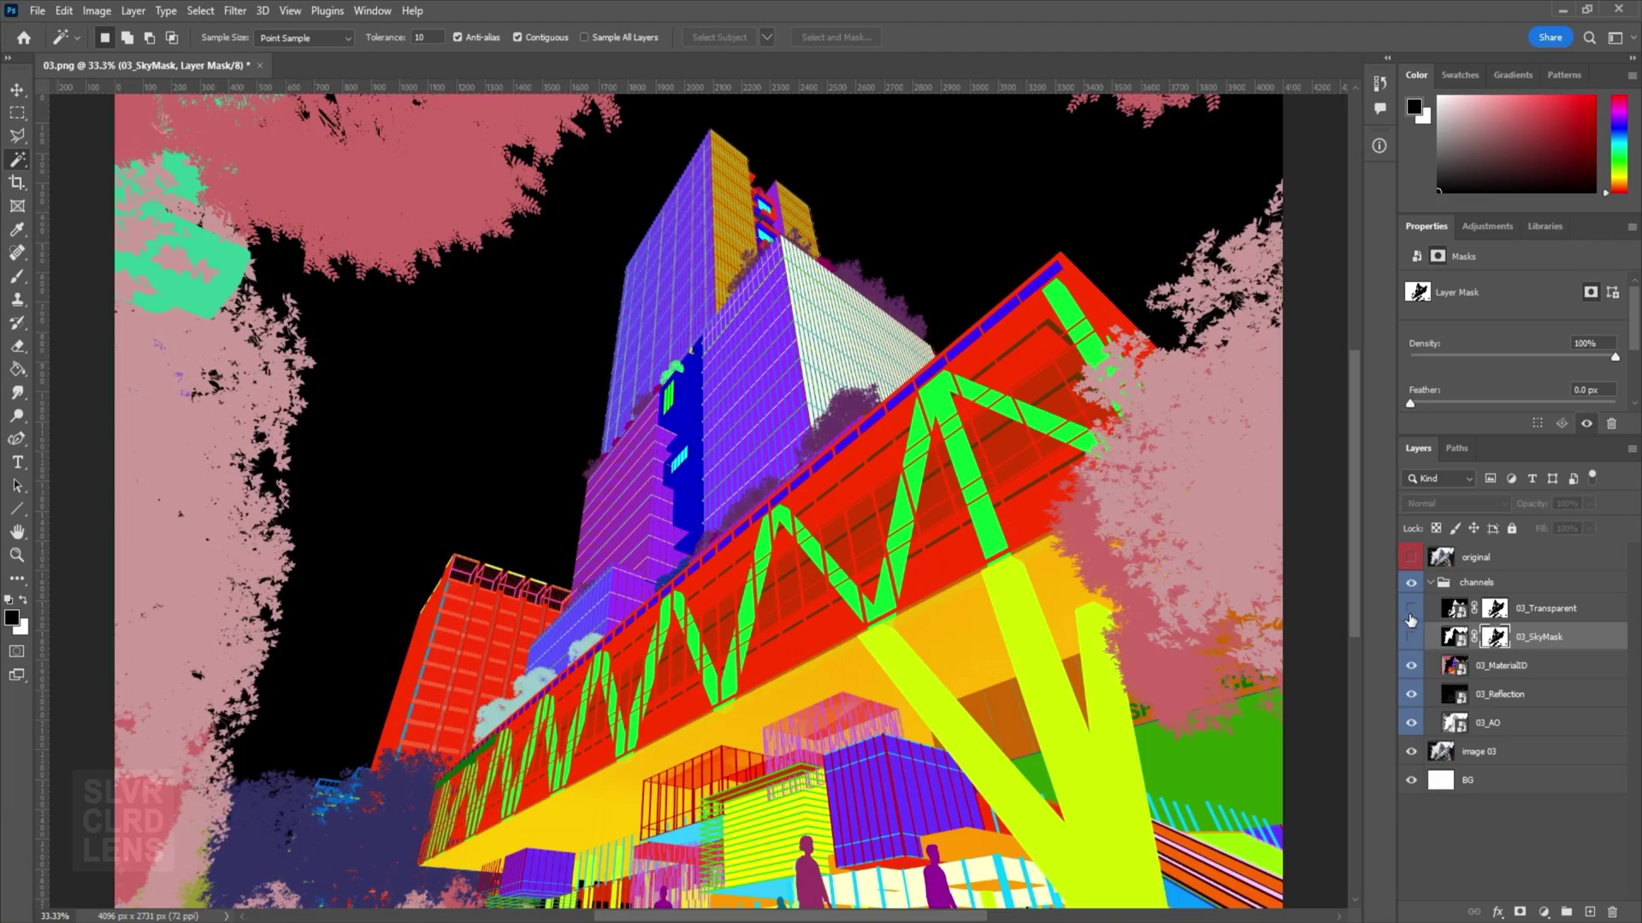
Undo the layer masks on 03_Transparent and 03_SkyMask and the reordering of the channel layers.
key(ctrl+z)
key(ctrl+z)
key(ctrl+z)
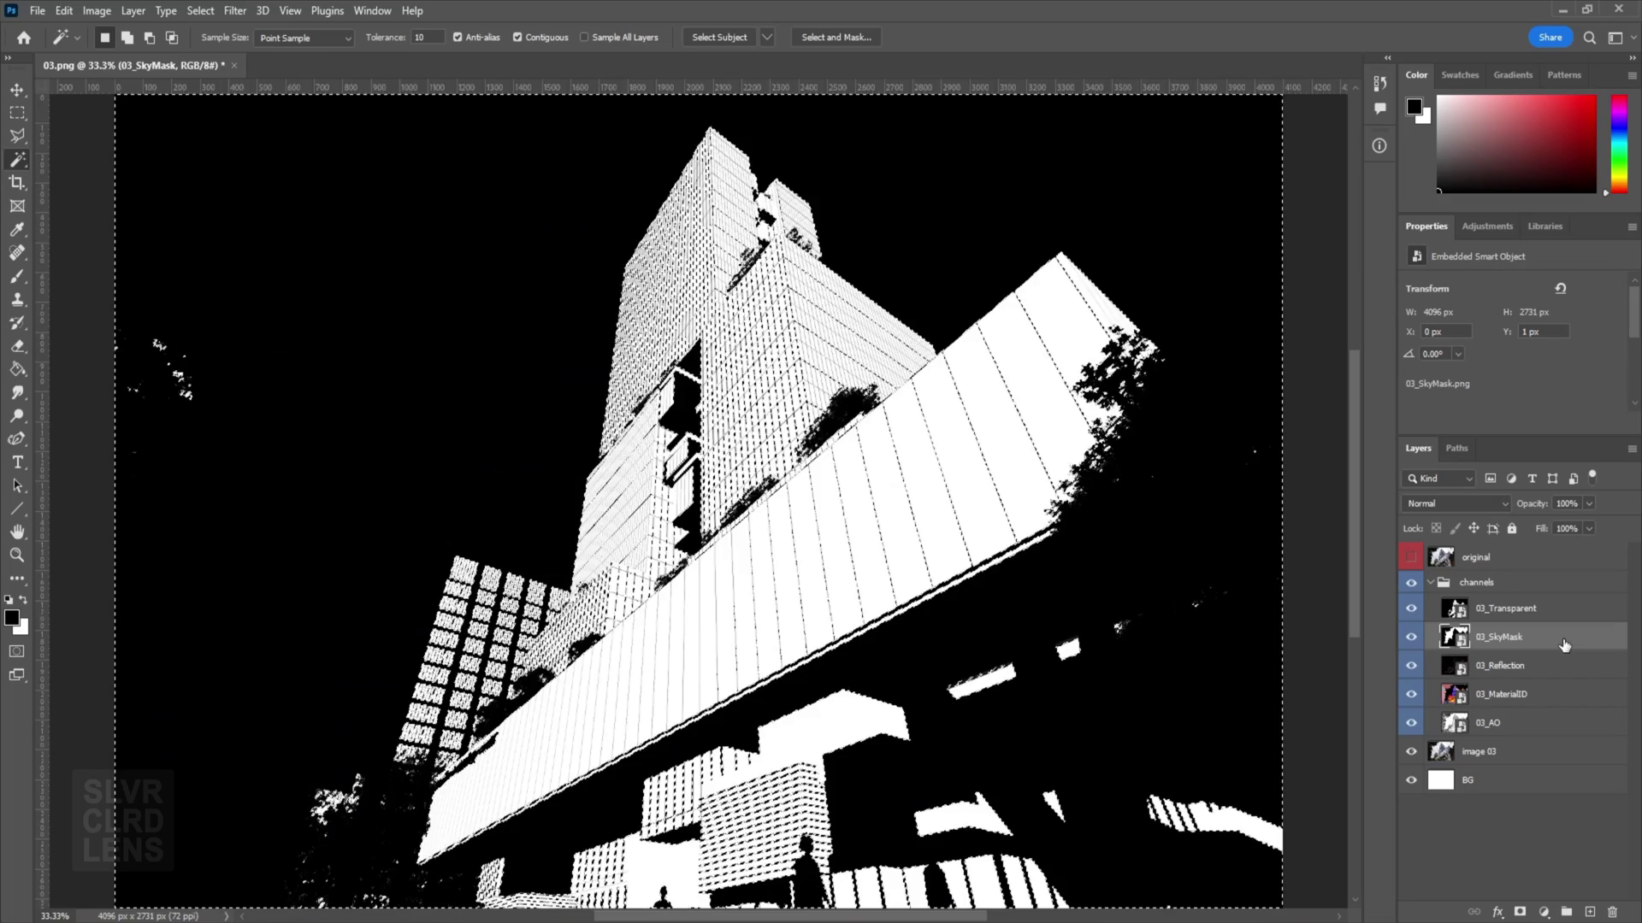
Select the black areas of 03_Transparent with the Magic Wand, extend to similar pixels, mask them out and hide the layer.
click(1547, 613)
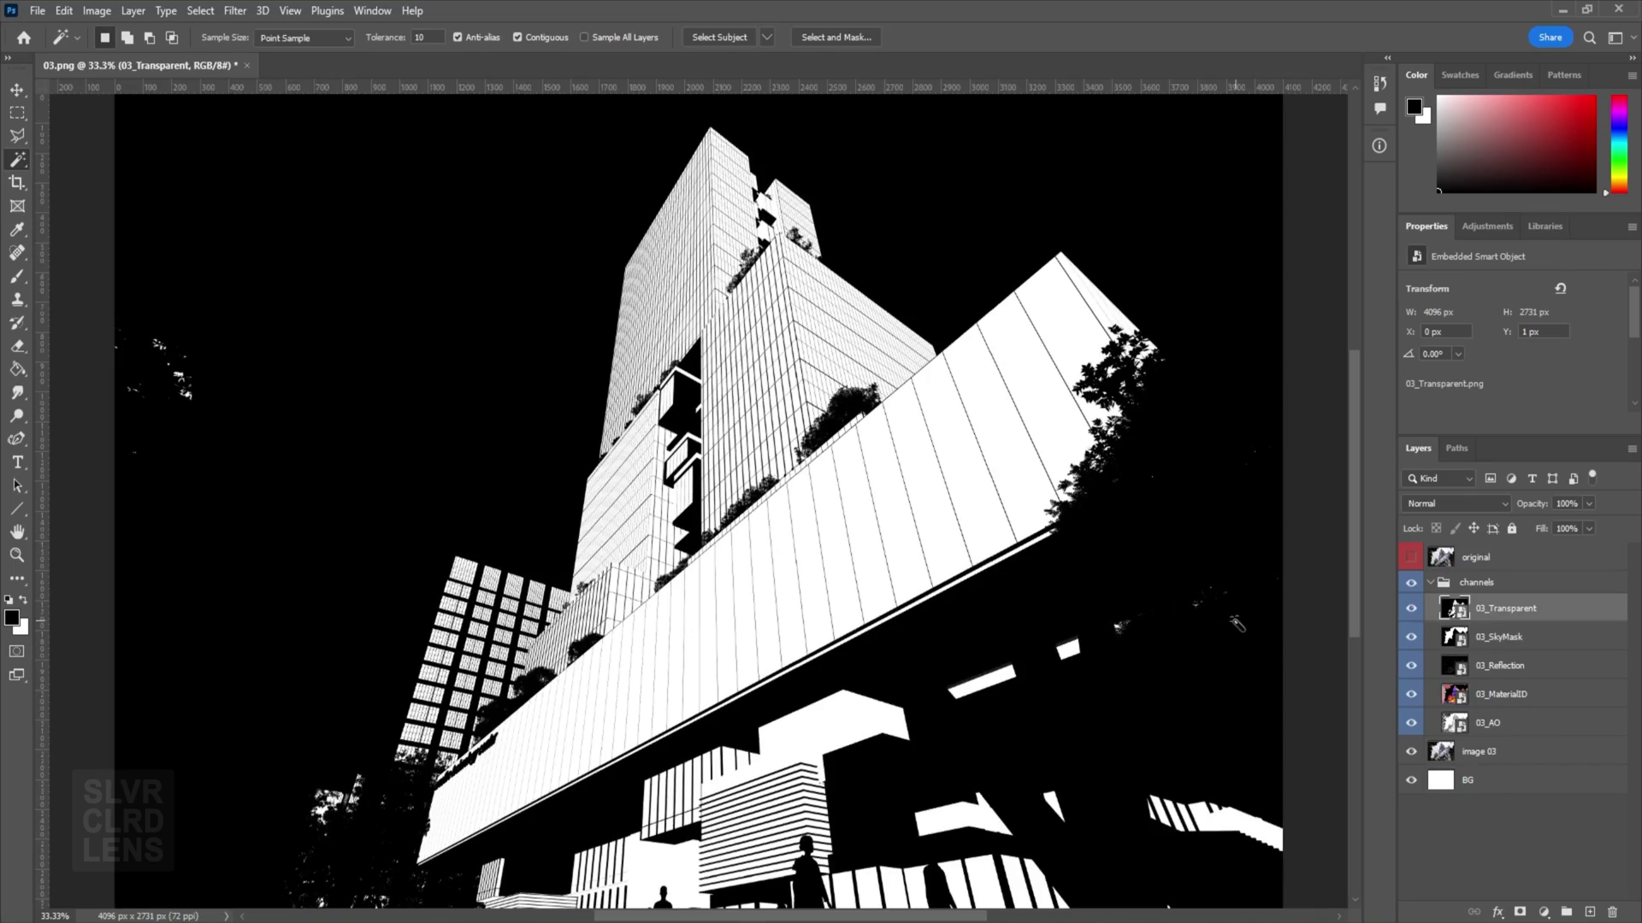
click(349, 255)
right_click(350, 260)
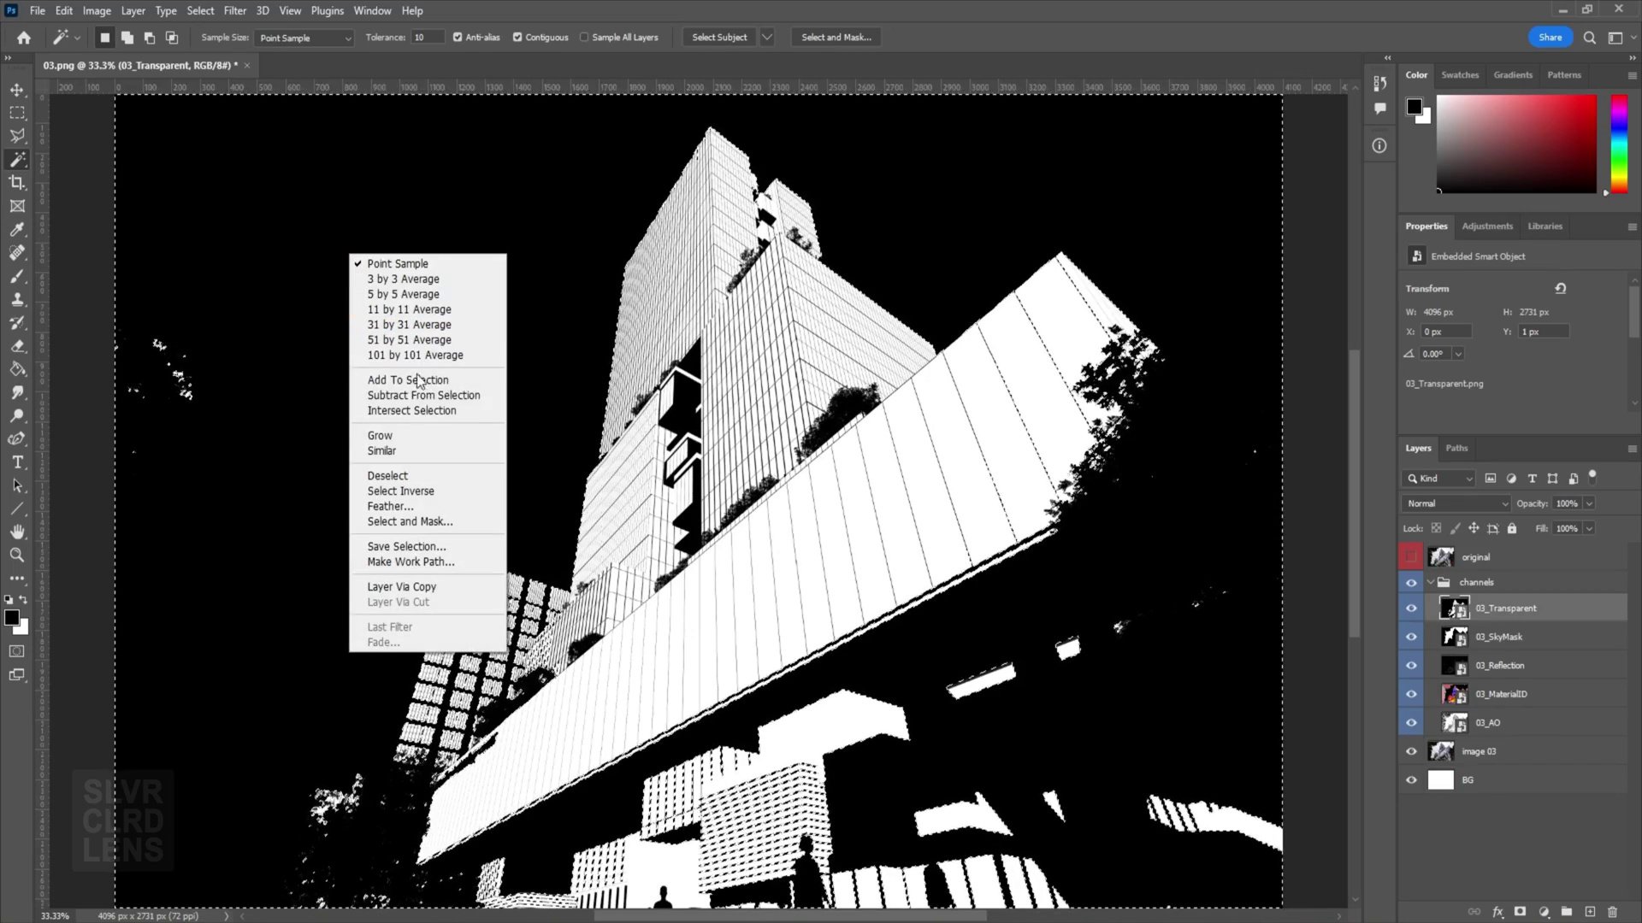
click(428, 451)
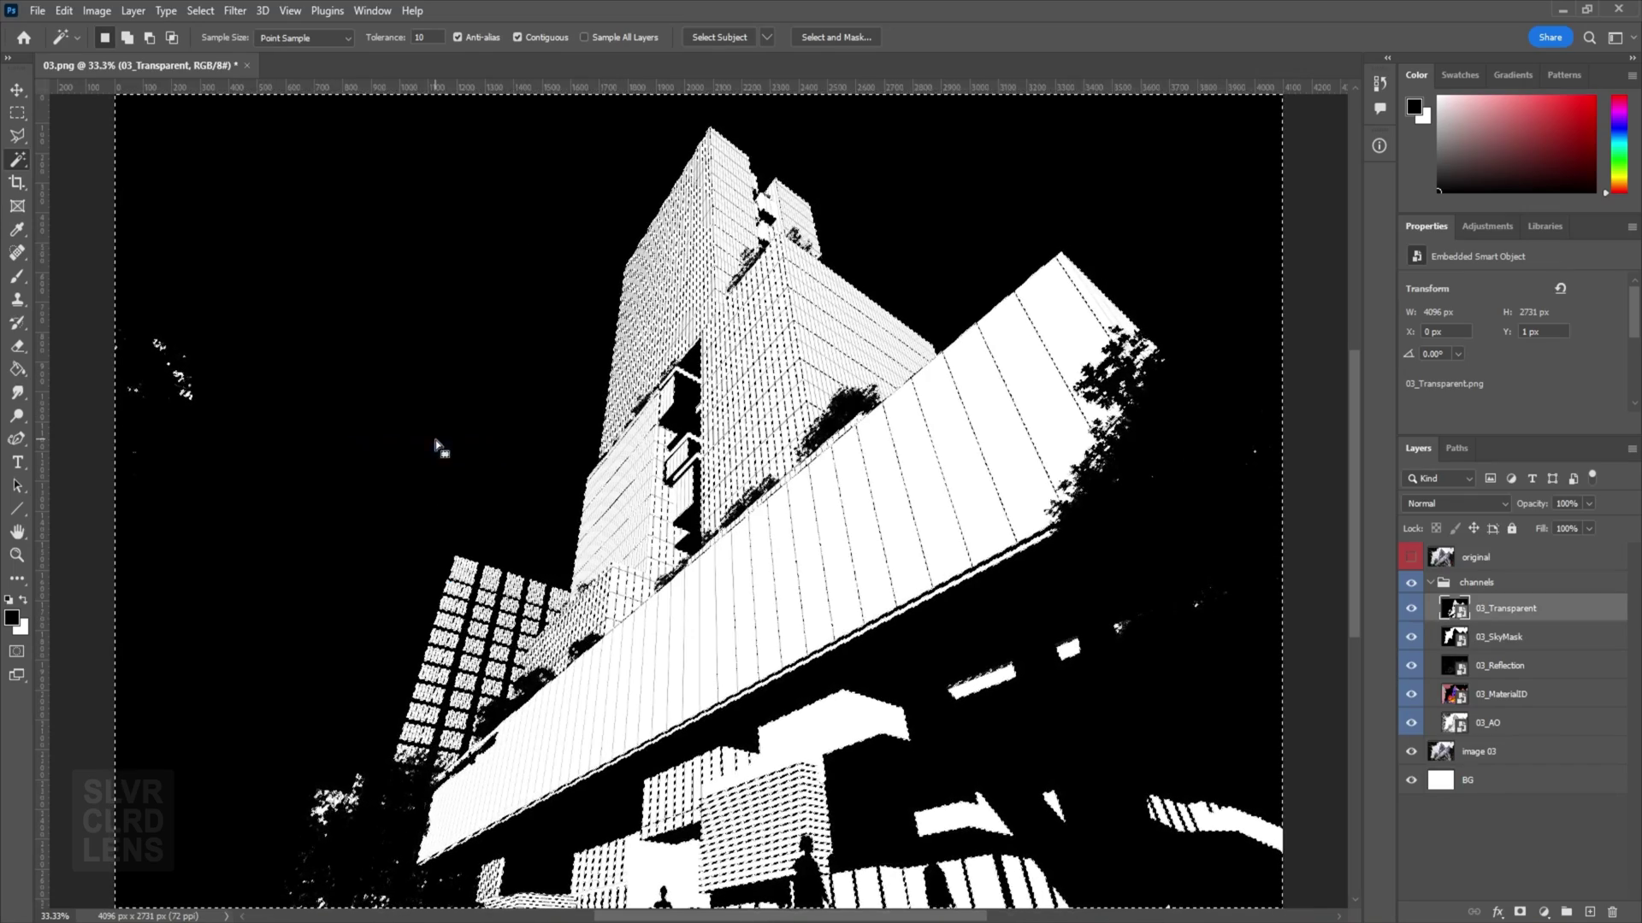
click(1519, 912)
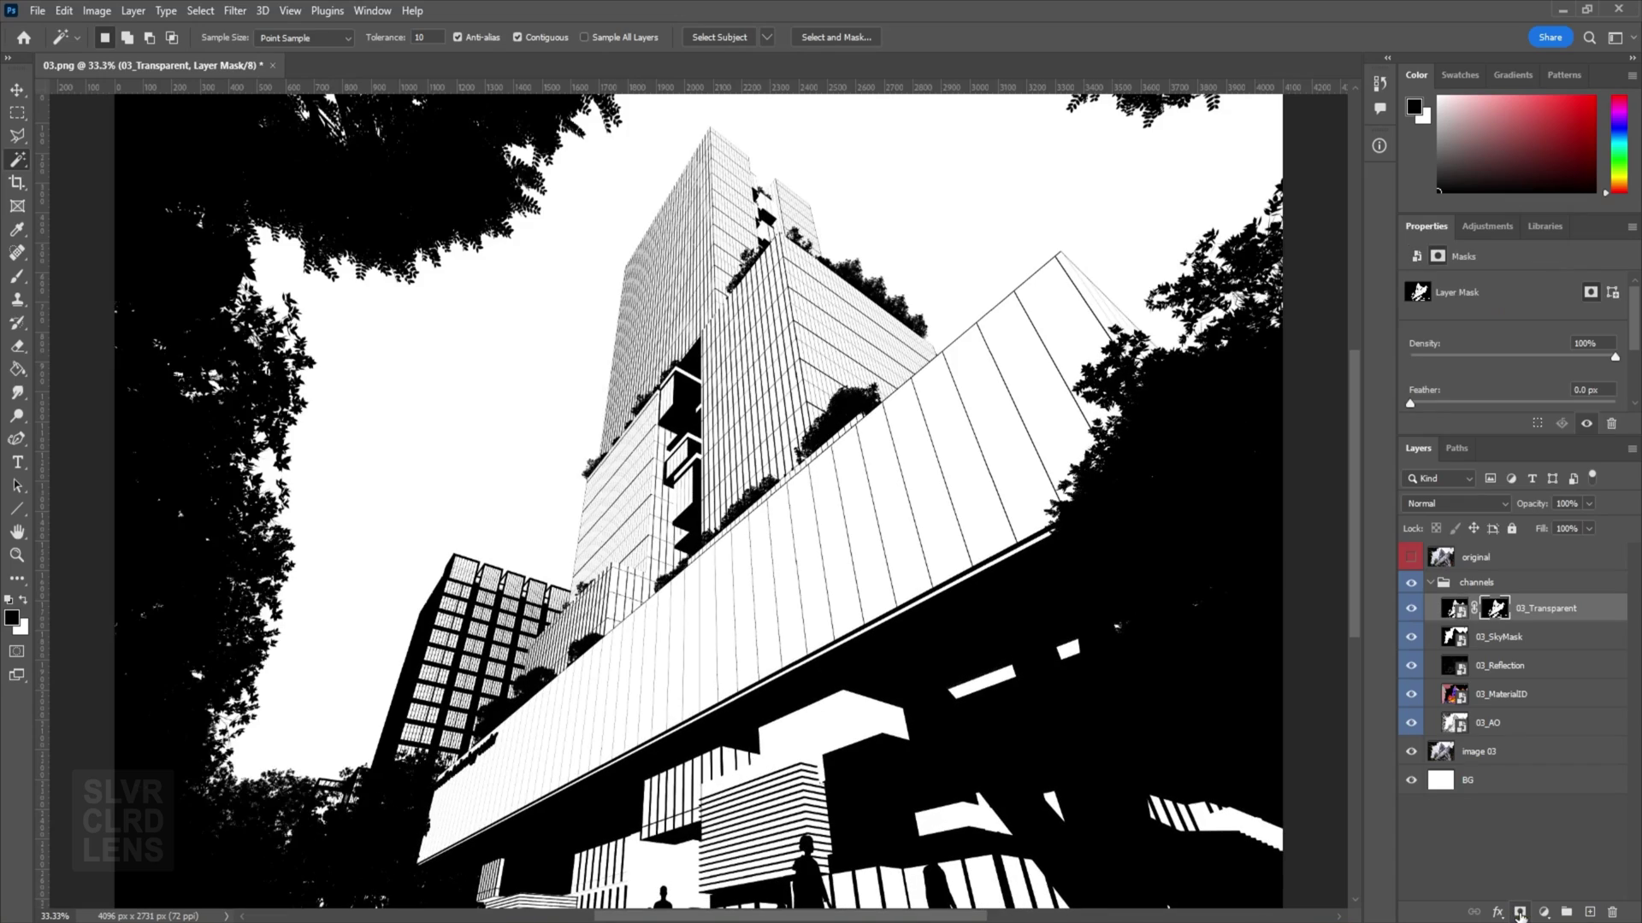
click(1411, 608)
Select the white sky in 03_SkyMask with the Magic Wand, extend to similar pixels, mask it out and hide the layer.
click(1492, 637)
click(913, 240)
right_click(913, 239)
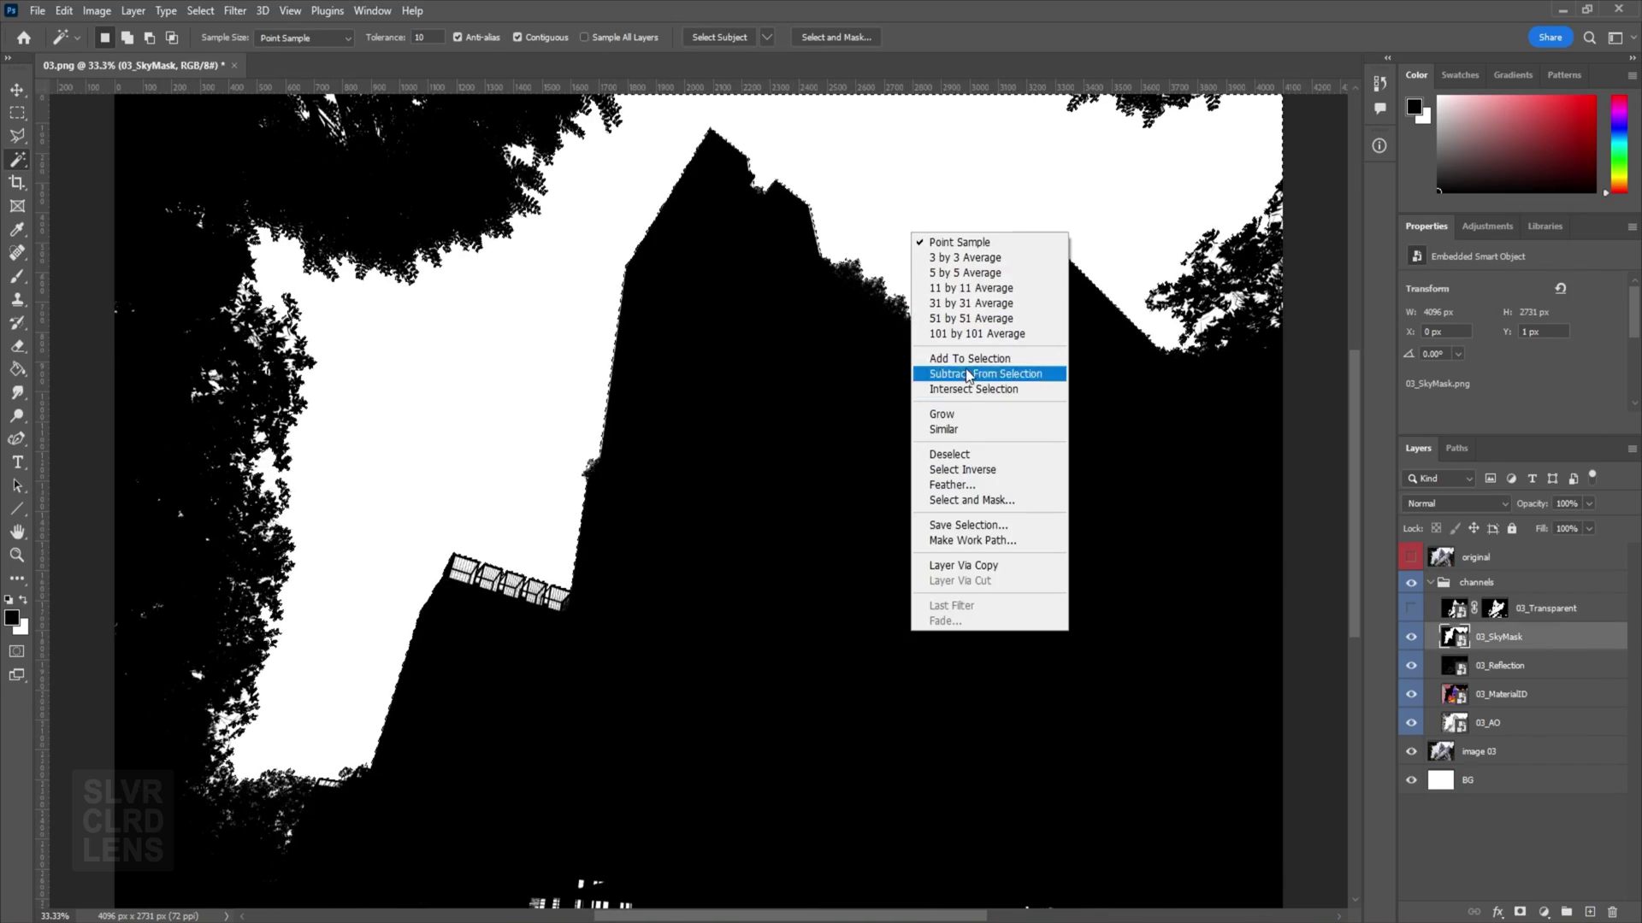
click(984, 431)
click(1520, 912)
key(ctrl+z)
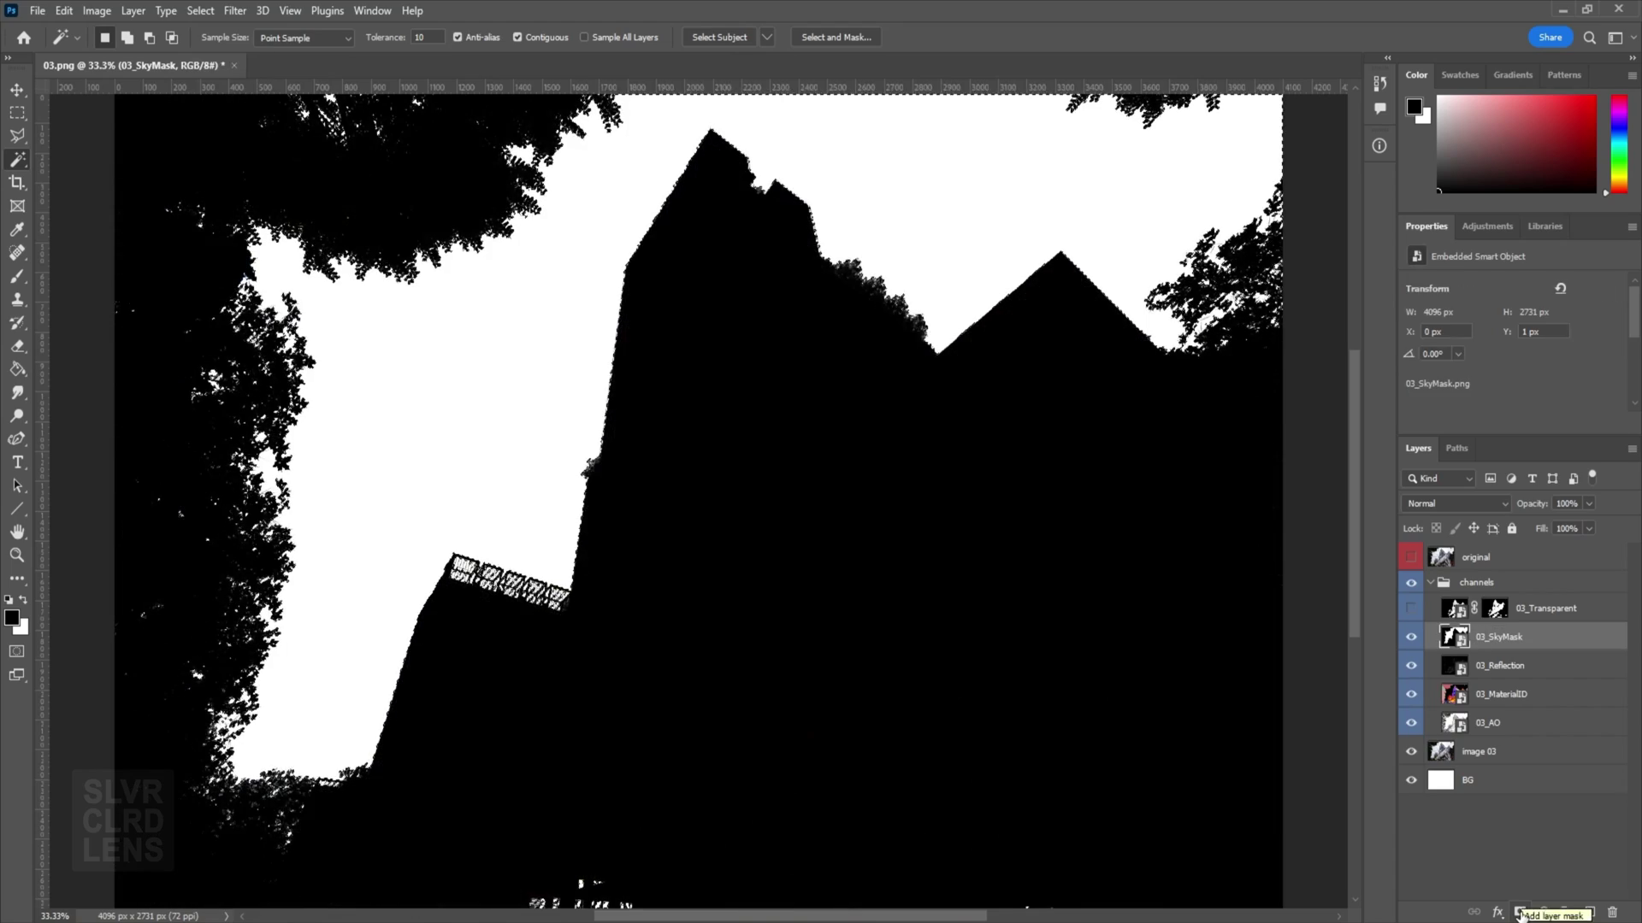
alt+click(1520, 912)
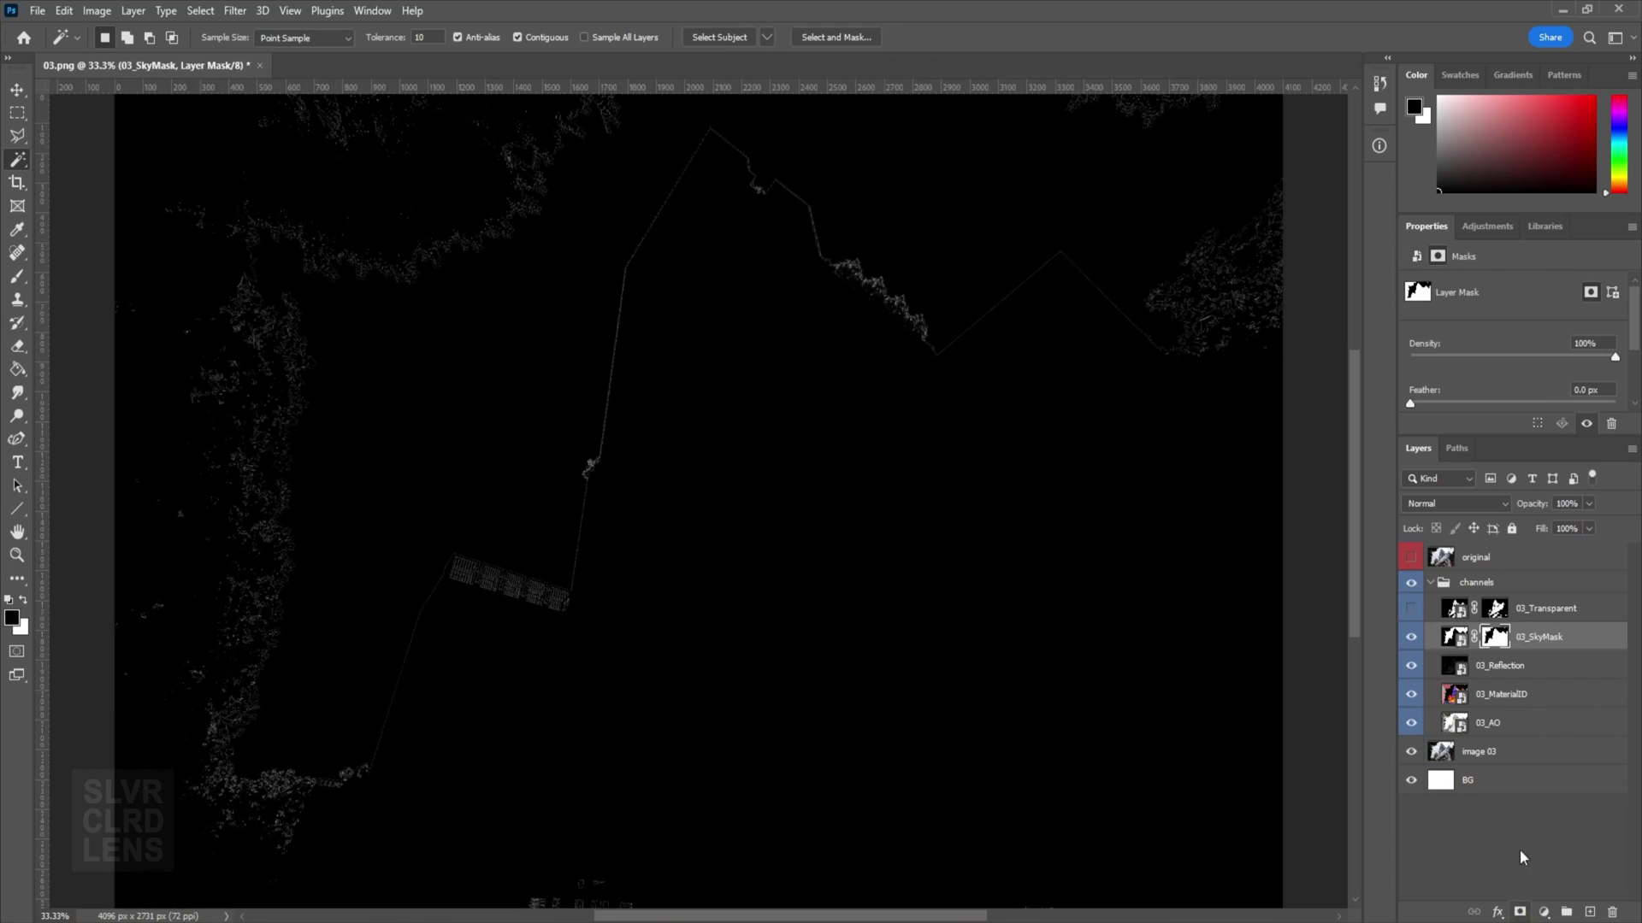
click(1413, 640)
Move 03_MaterialID above 03_Reflection, add a layer mask from the sky selection and hide the layer.
drag(1505, 694, 1498, 643)
click(1520, 911)
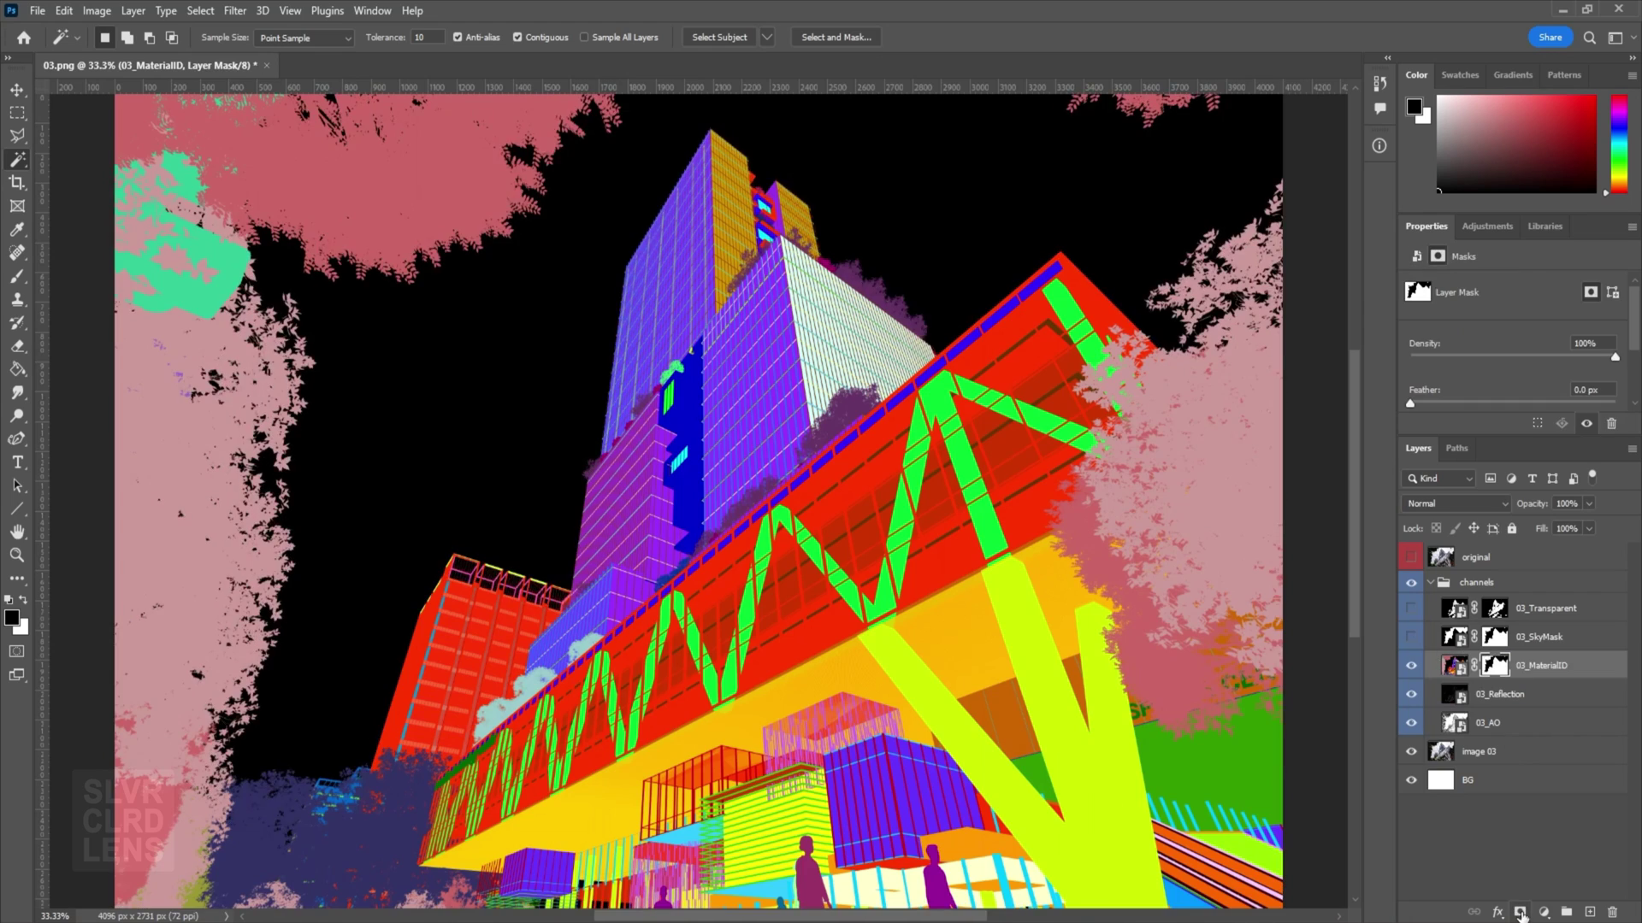
click(1411, 665)
Reselect the sky selection, add it as a layer mask to 03_Reflection and hide that layer.
click(1539, 696)
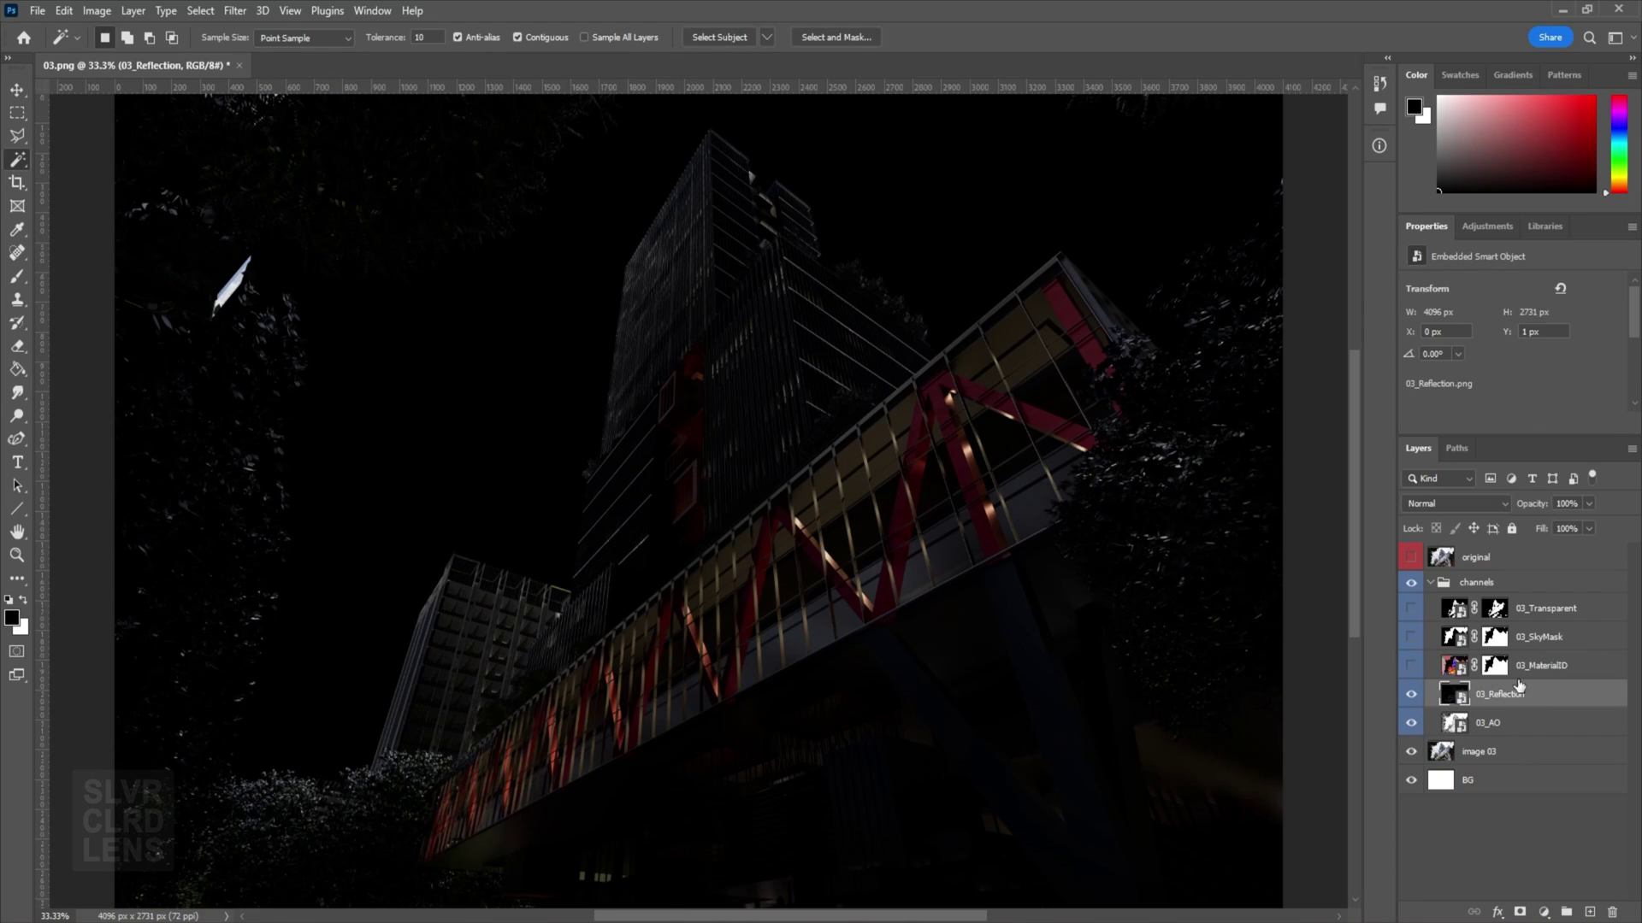
key(ctrl+shift+d)
click(1519, 912)
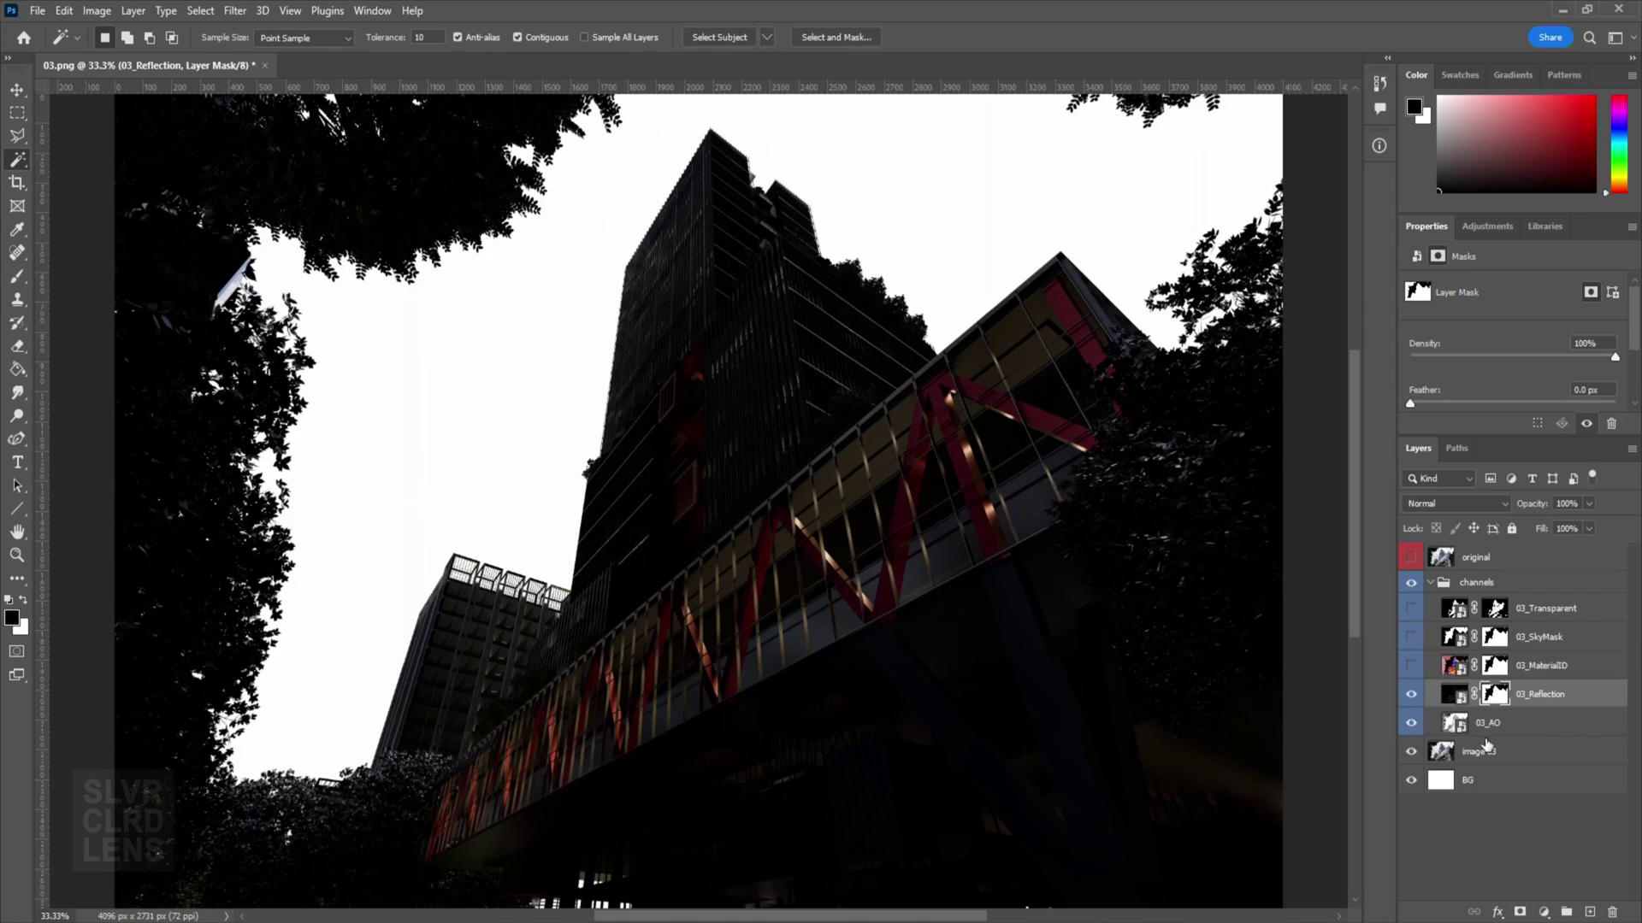
click(1515, 723)
click(1411, 694)
Hide the 03_AO layer and make image 03 the active layer.
click(1411, 723)
click(1410, 723)
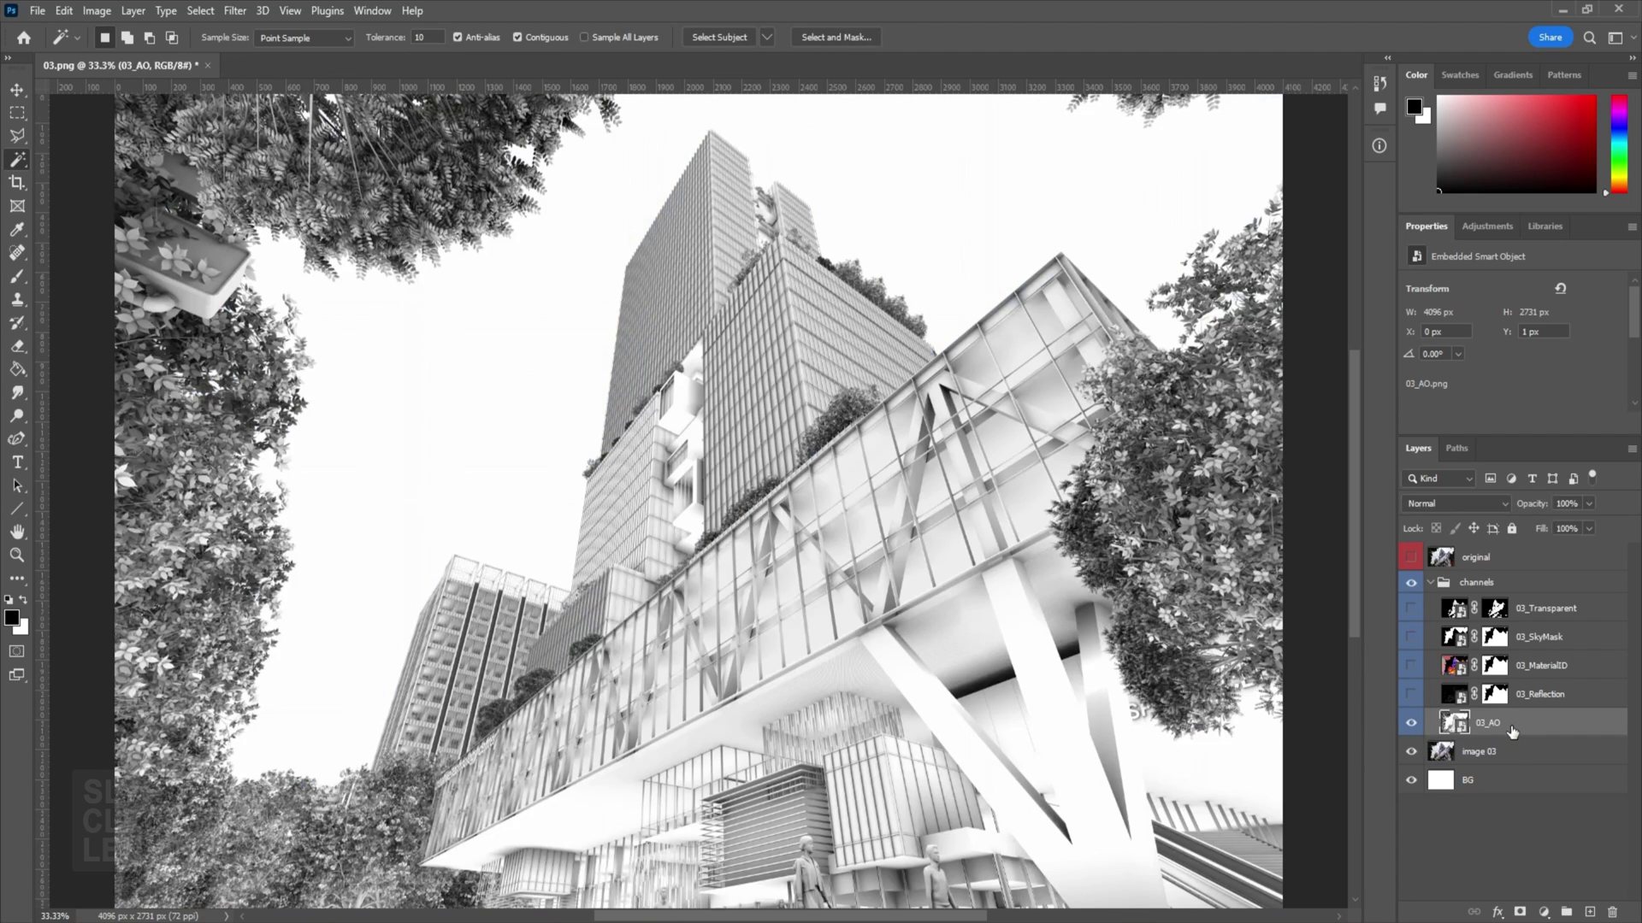
click(1527, 760)
click(1410, 723)
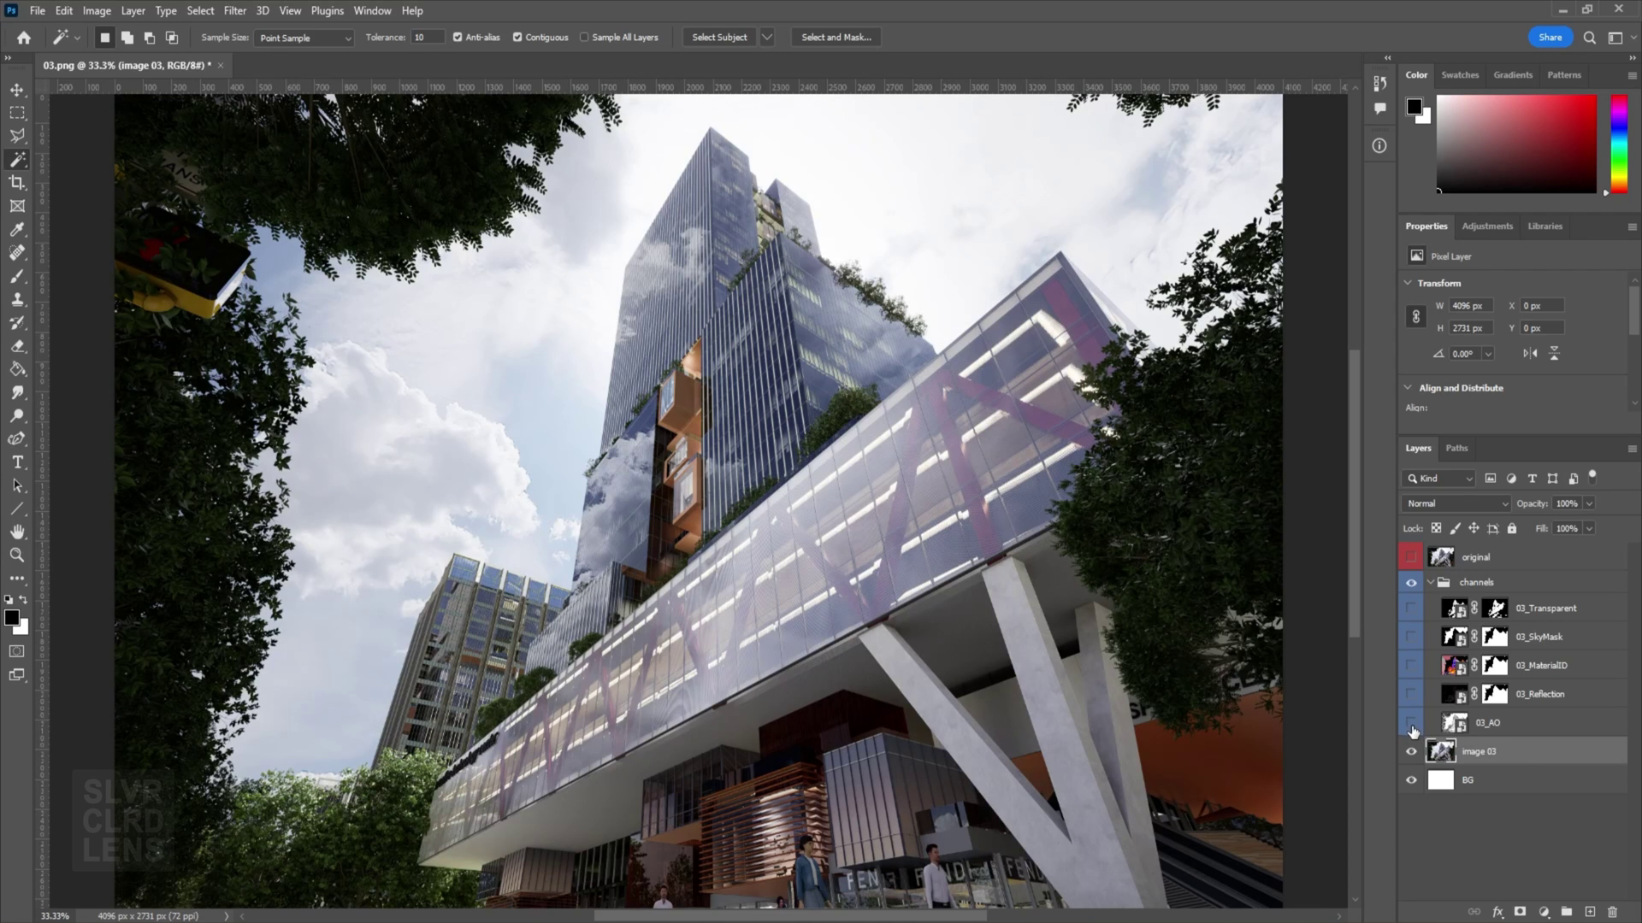
Add a Curves adjustment layer above image 03 and apply the automatic curve correction.
key(ctrl+m)
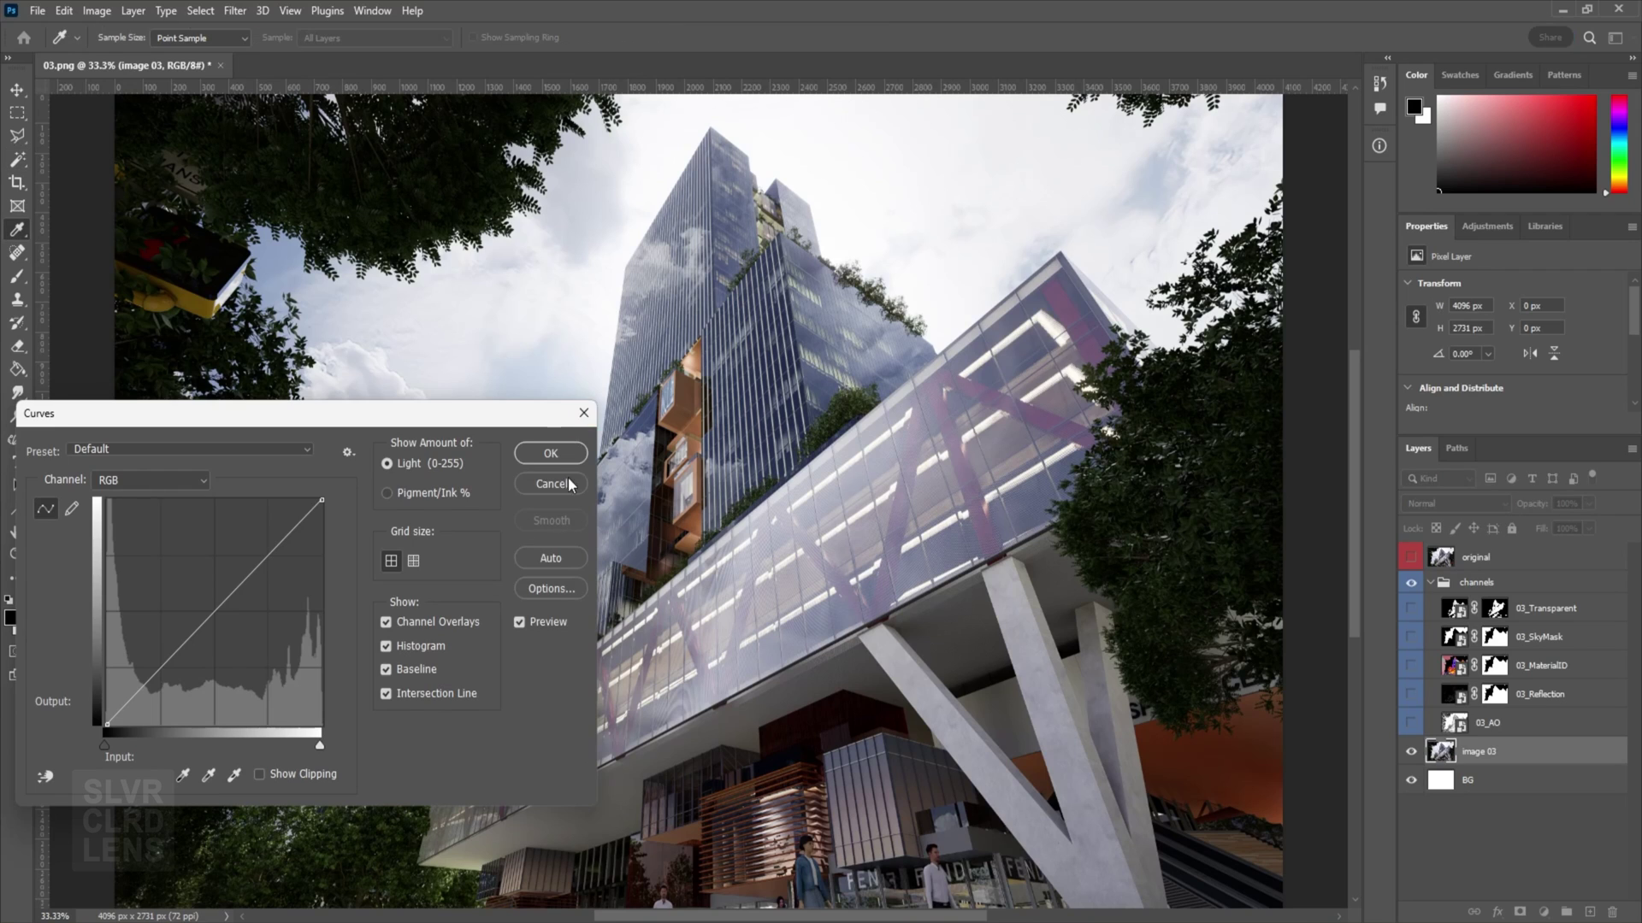
click(568, 482)
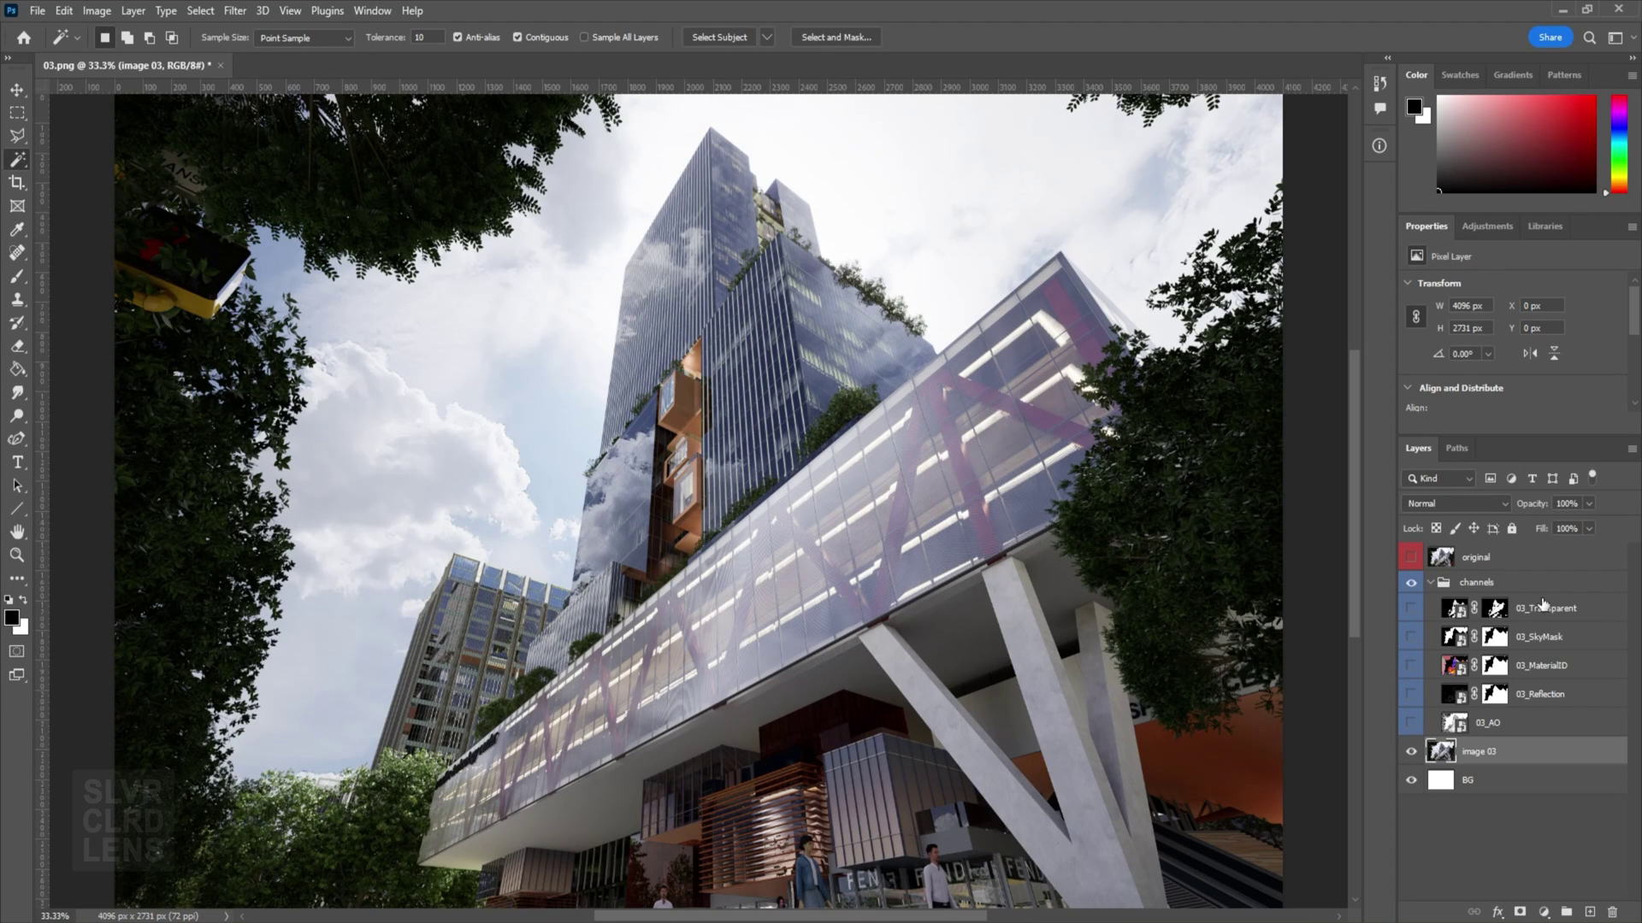
click(1492, 227)
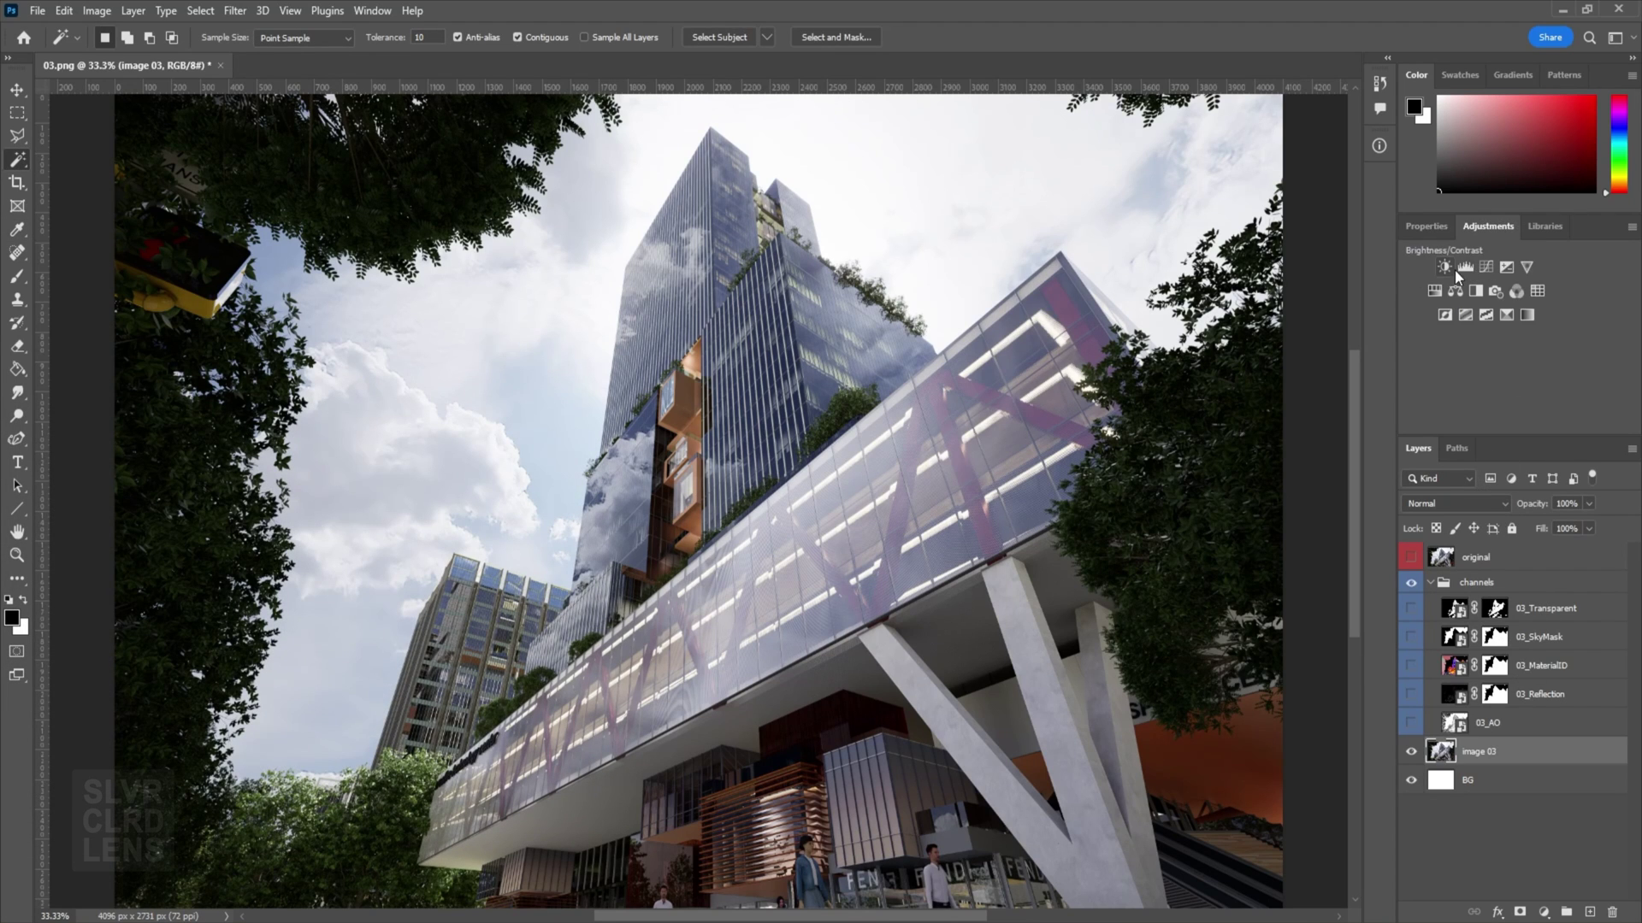
click(1484, 265)
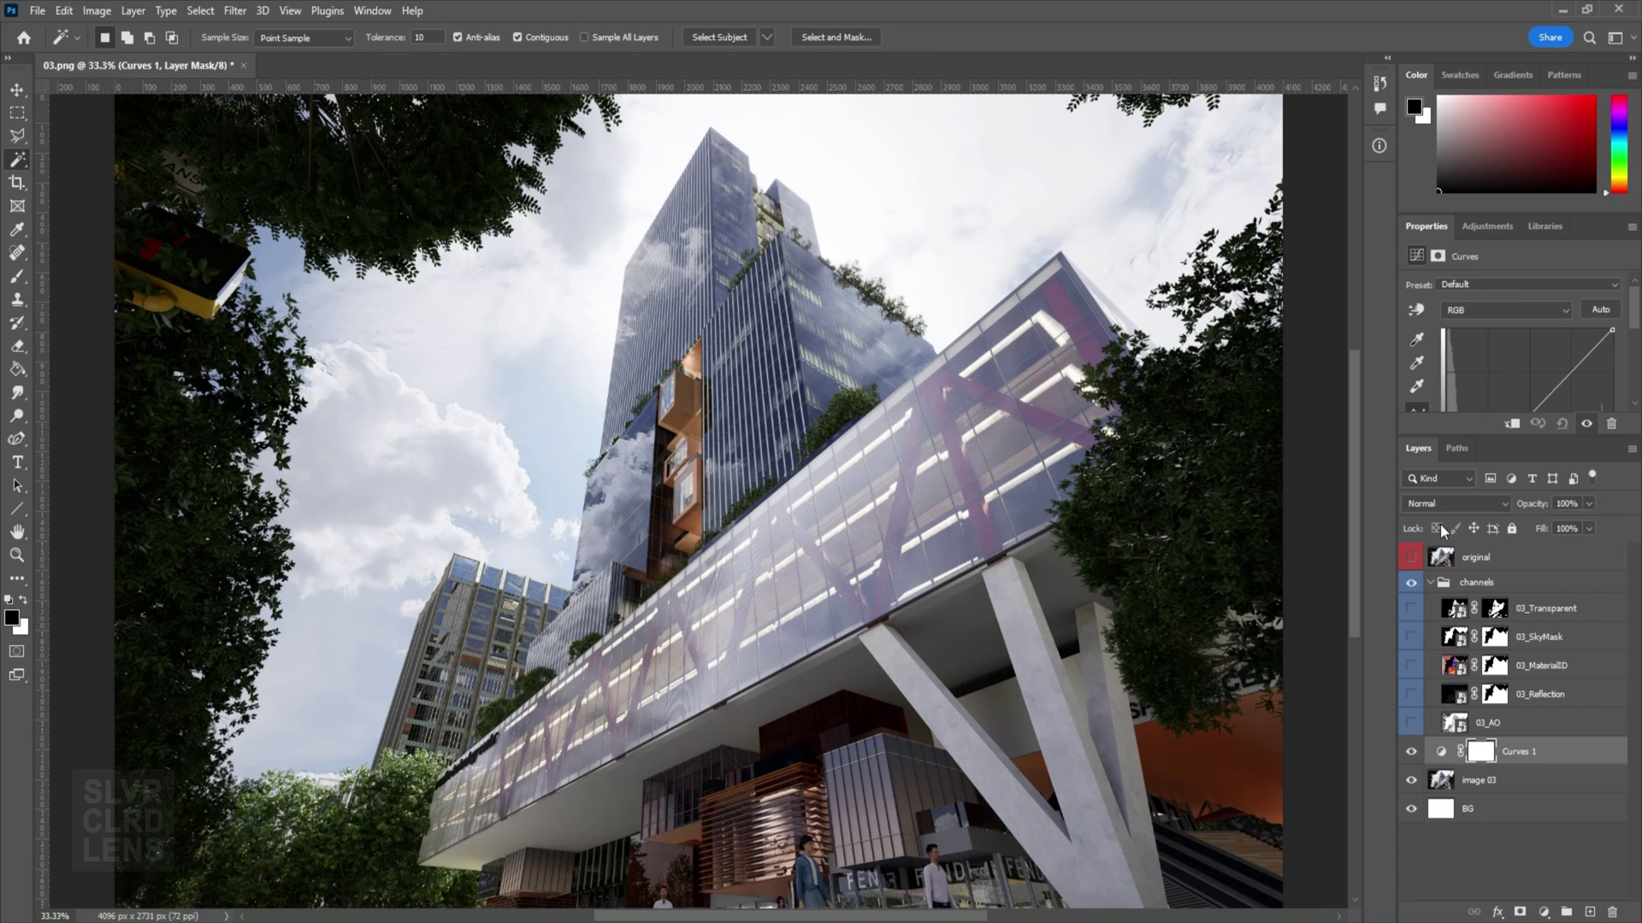
drag(1521, 437, 1540, 550)
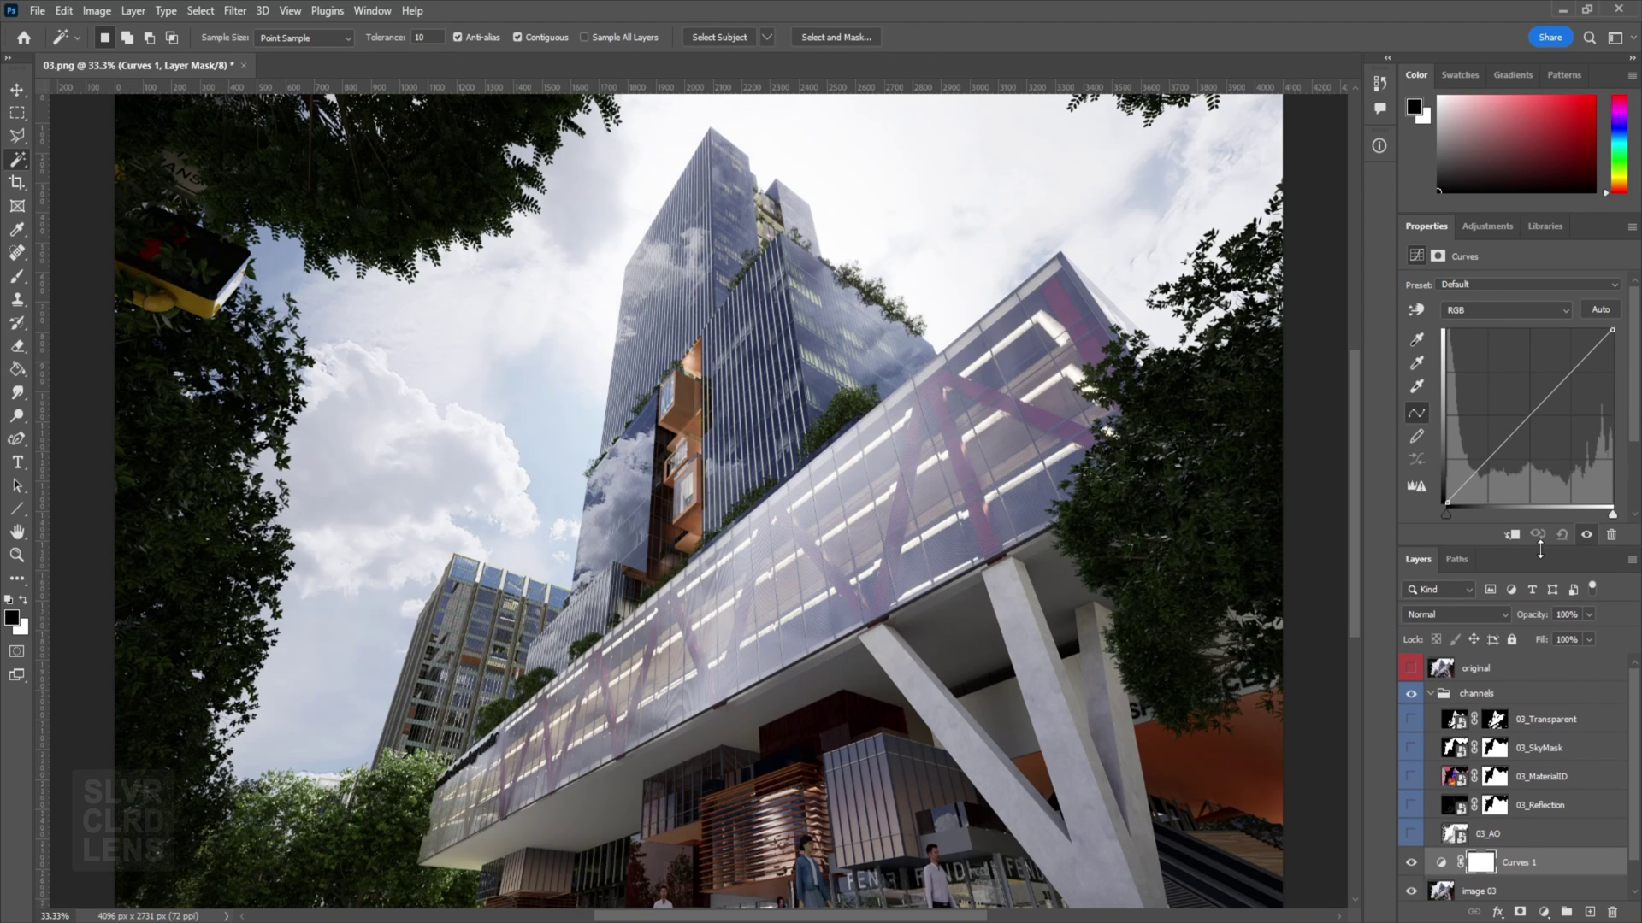
click(1589, 308)
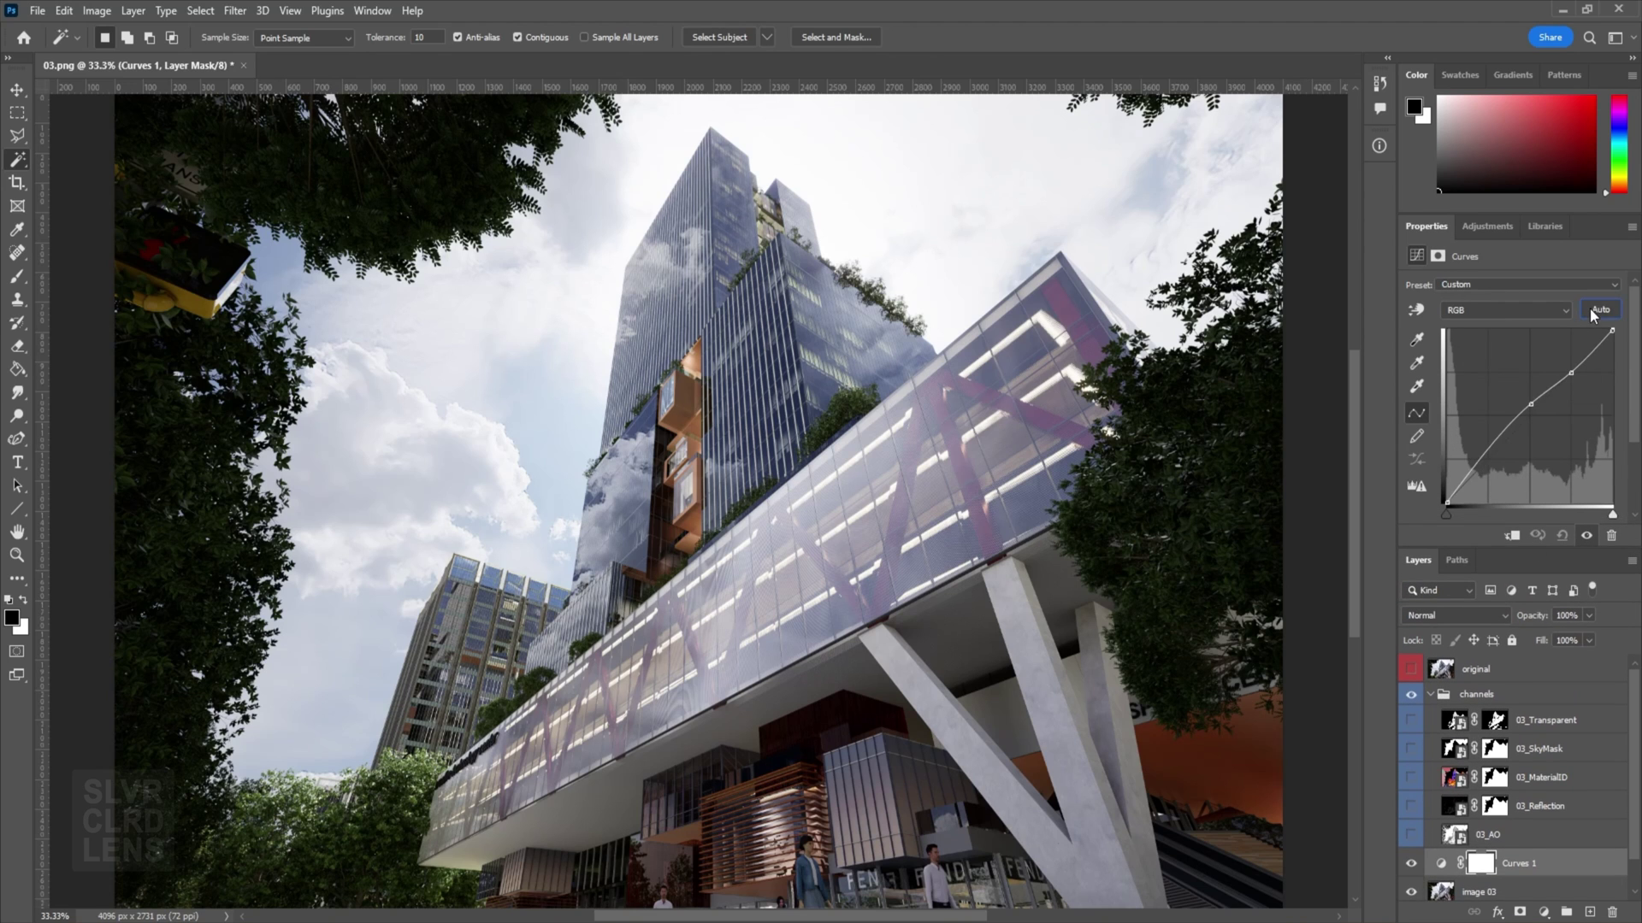
Shape the curve into a gentle S with a shadow and a highlight point, and compare the image with and without it.
drag(1571, 375, 1489, 466)
click(1410, 864)
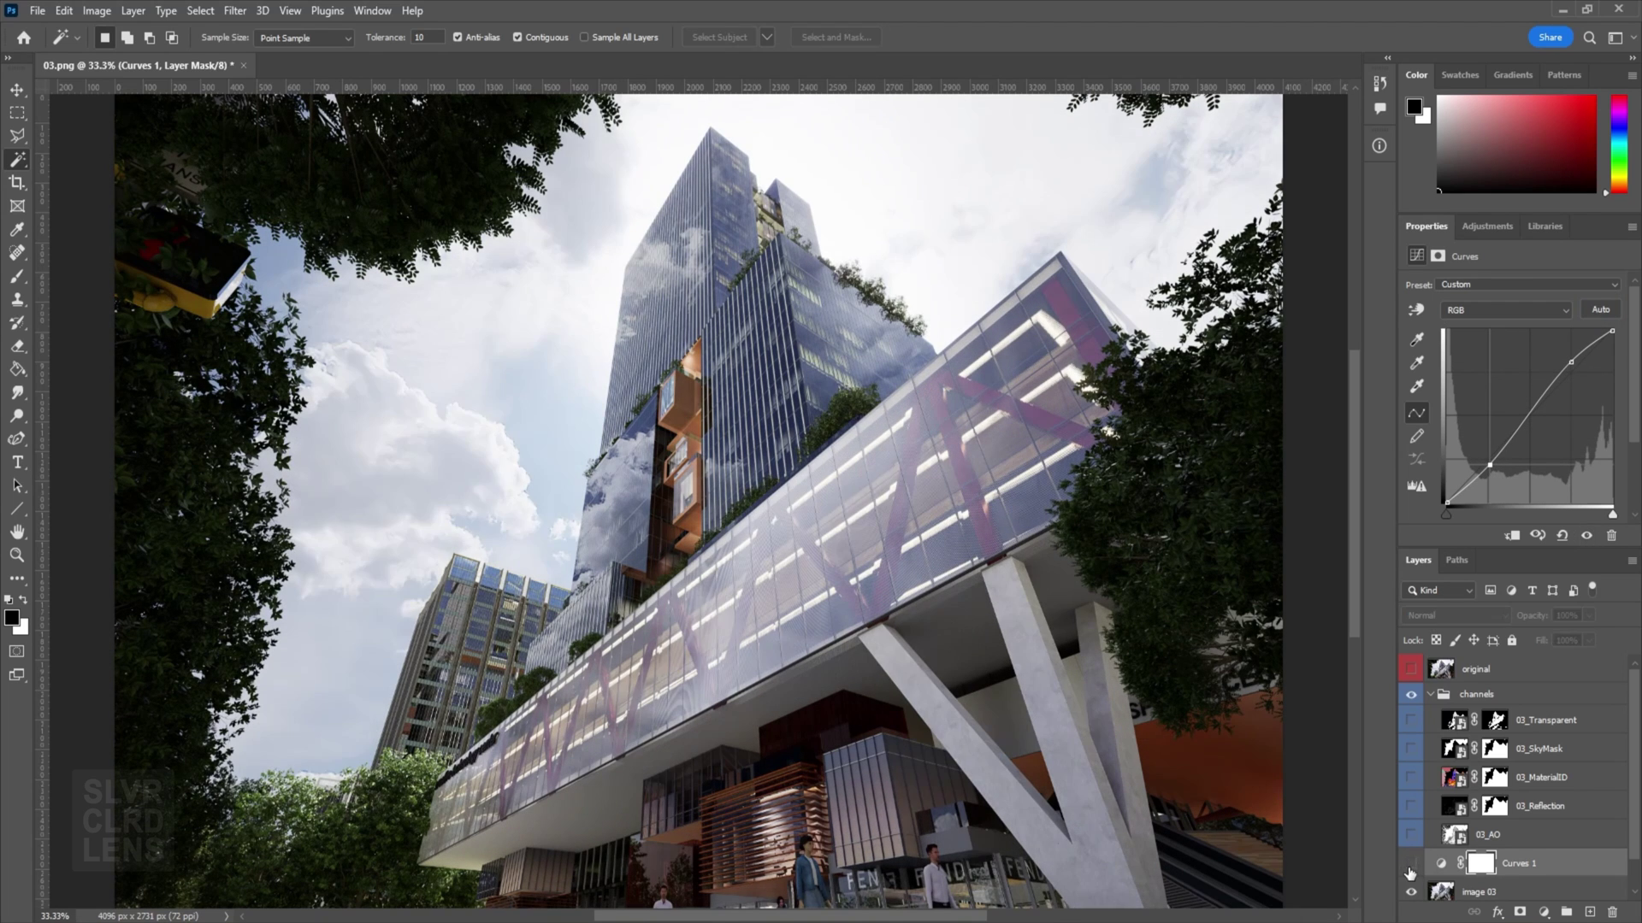
click(1410, 864)
click(1410, 864)
click(1410, 864)
drag(1571, 362, 1572, 367)
click(1410, 867)
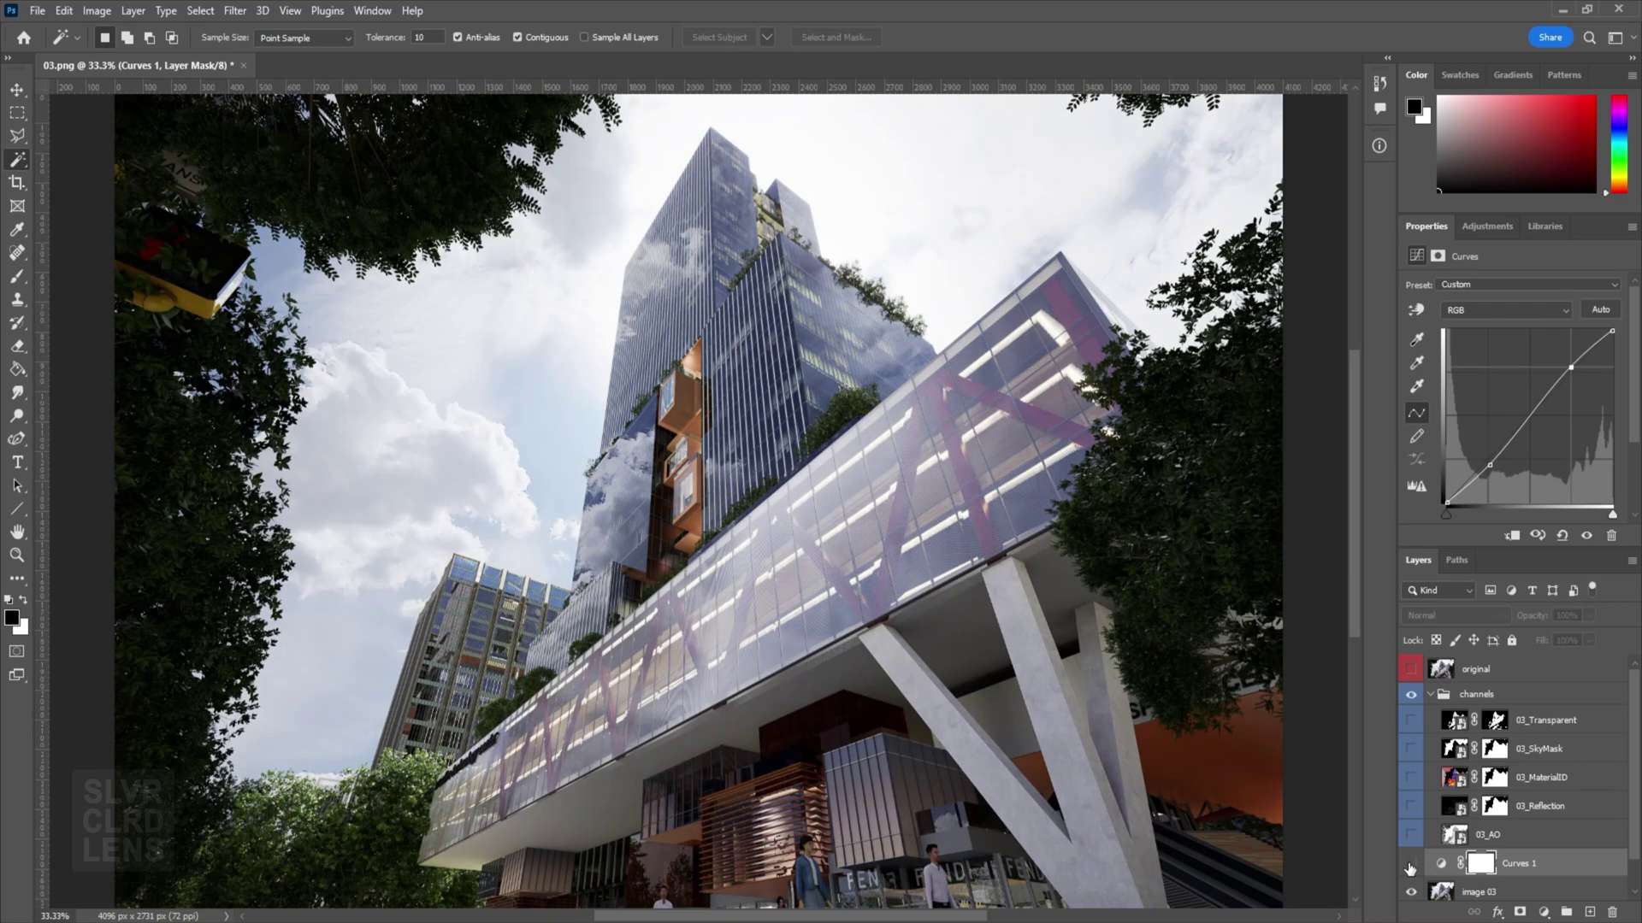
click(1410, 867)
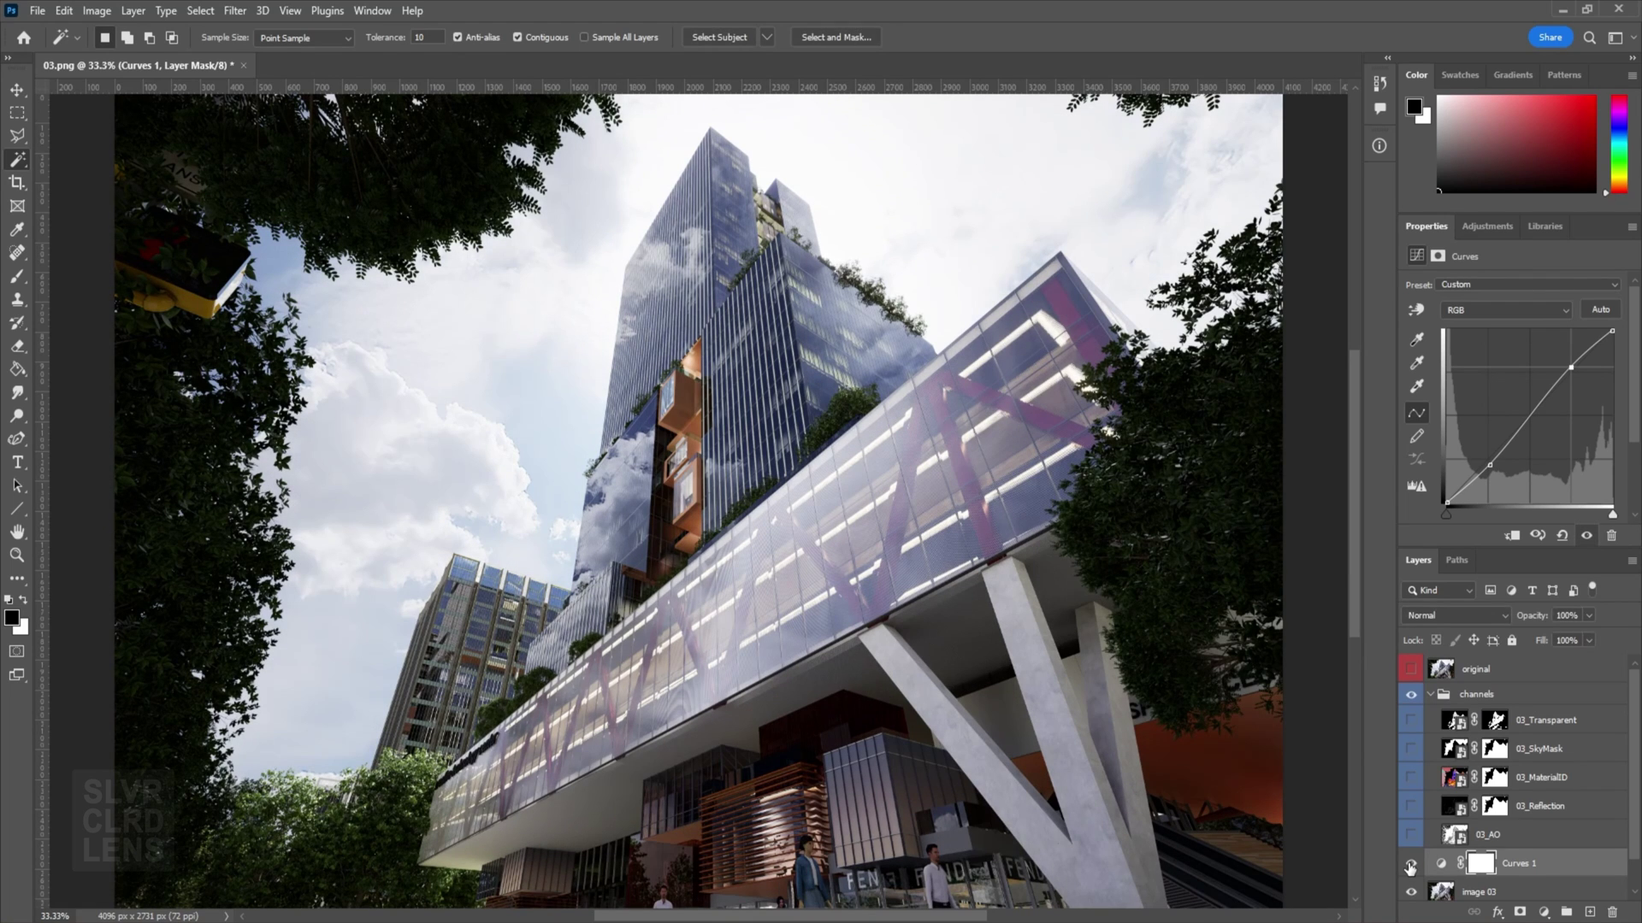
Add a Color Balance adjustment layer and shift the shadows to red +10 and slightly toward yellow.
click(1482, 229)
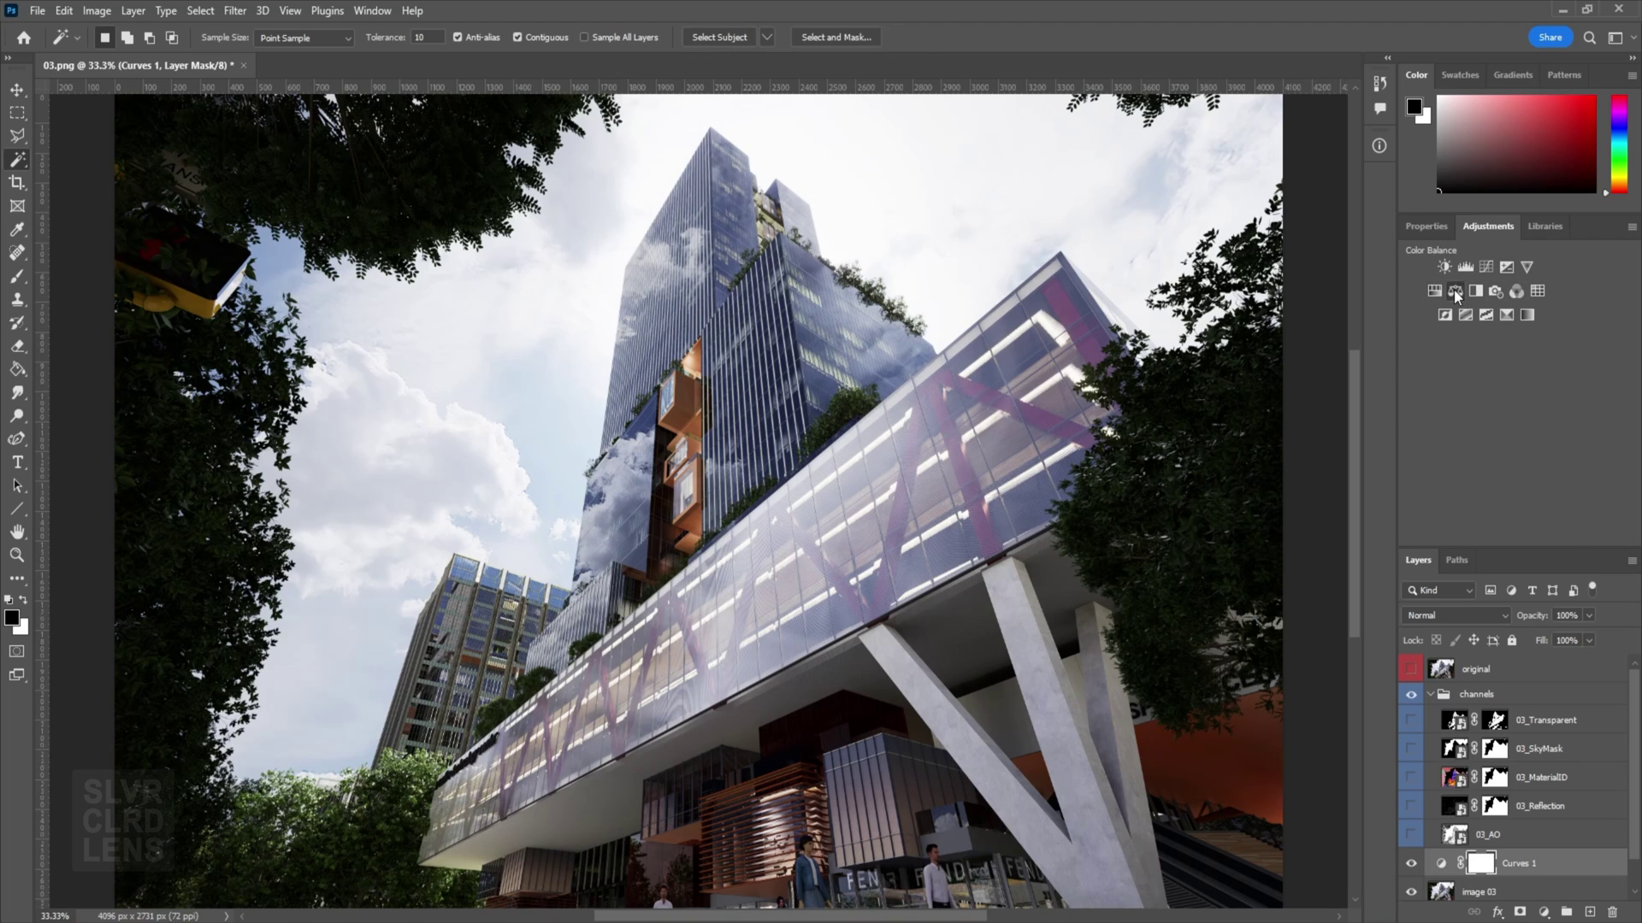
click(1454, 290)
click(1497, 289)
click(1494, 302)
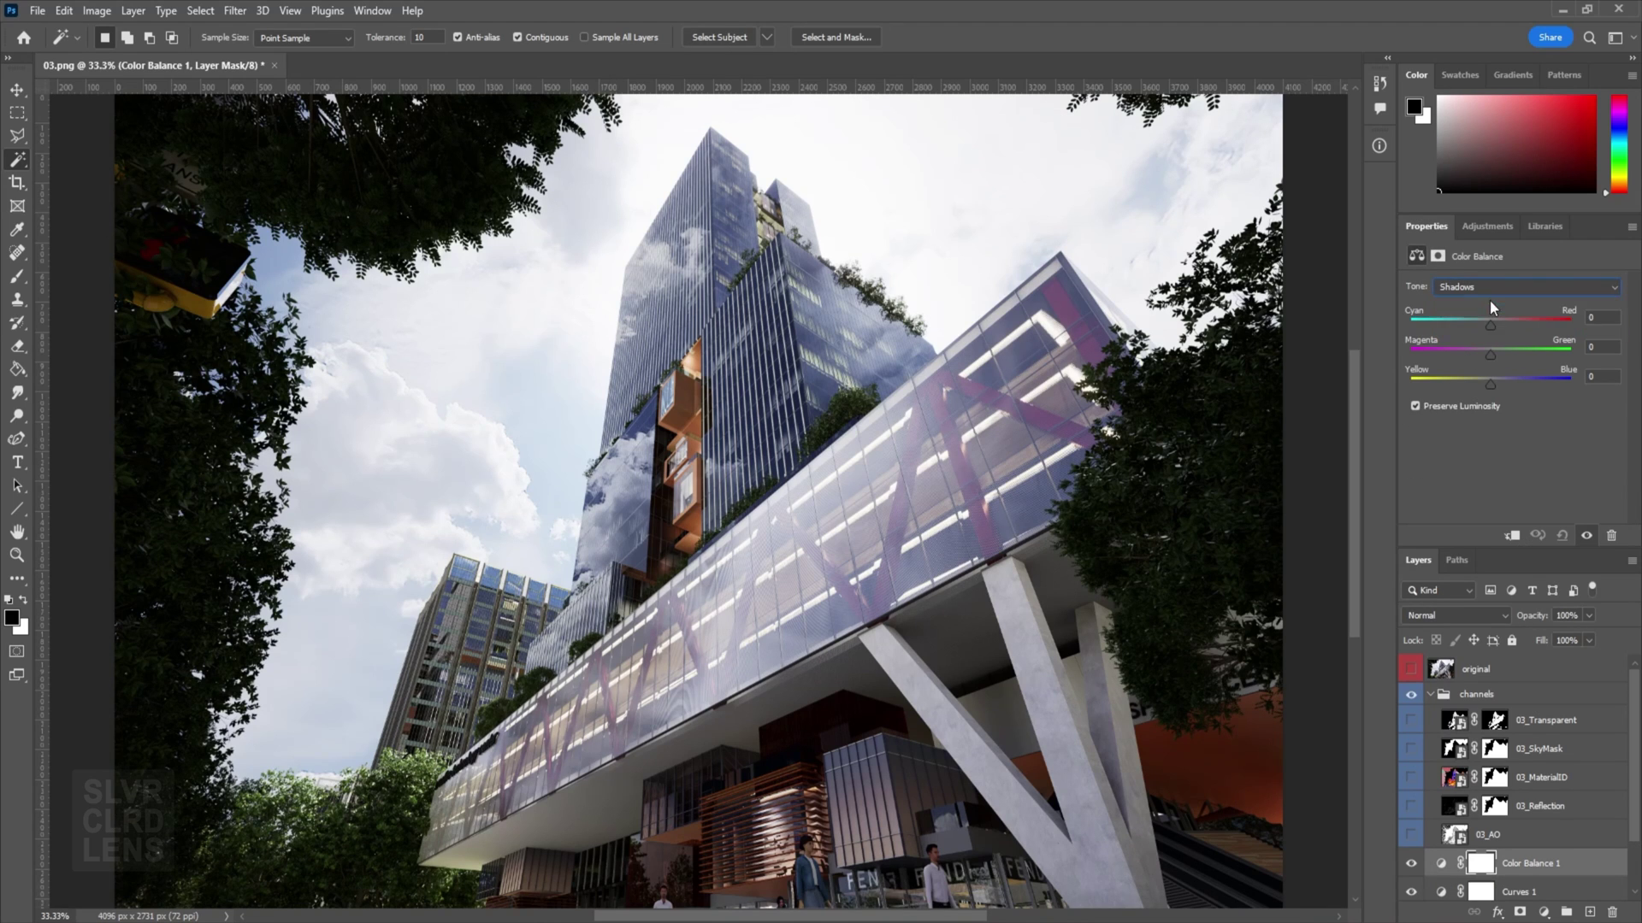
click(1596, 317)
text(10)
drag(1489, 381, 1478, 381)
click(1592, 378)
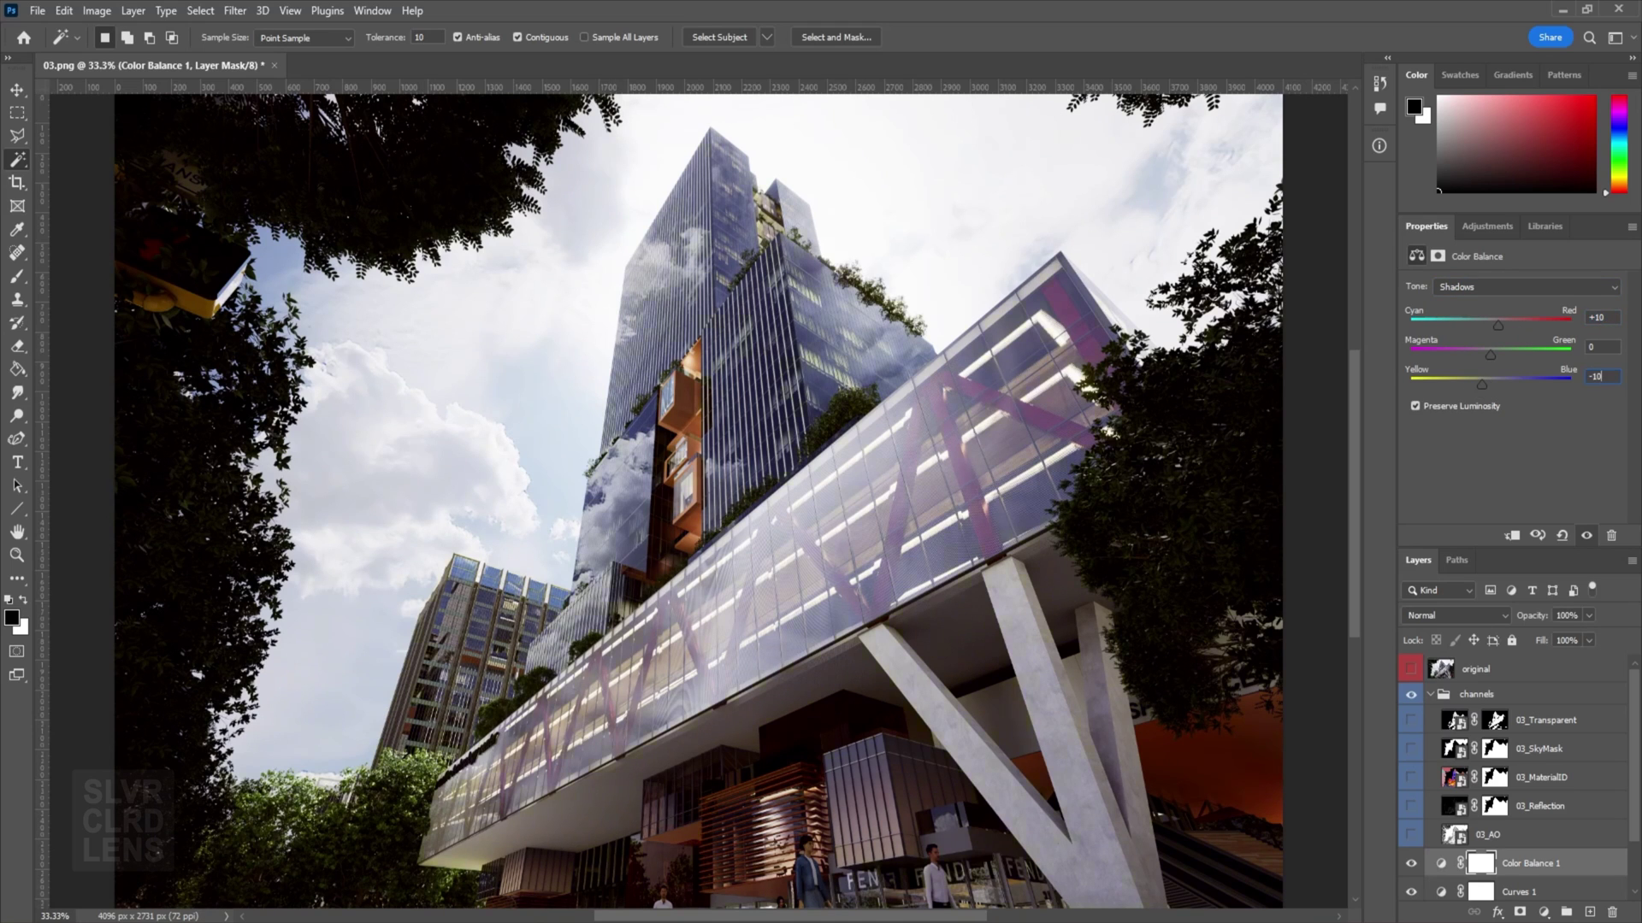
Adjust the Cyan–Red and Yellow–Blue balance of the midtones in the Color Balance layer.
click(1548, 289)
click(1517, 316)
click(1606, 317)
click(1599, 378)
Set the highlights to Cyan–Red -10 and Yellow–Blue +10, and compare the image with and without the Color Balance layer.
click(1557, 291)
click(1552, 328)
drag(1491, 324, 1499, 325)
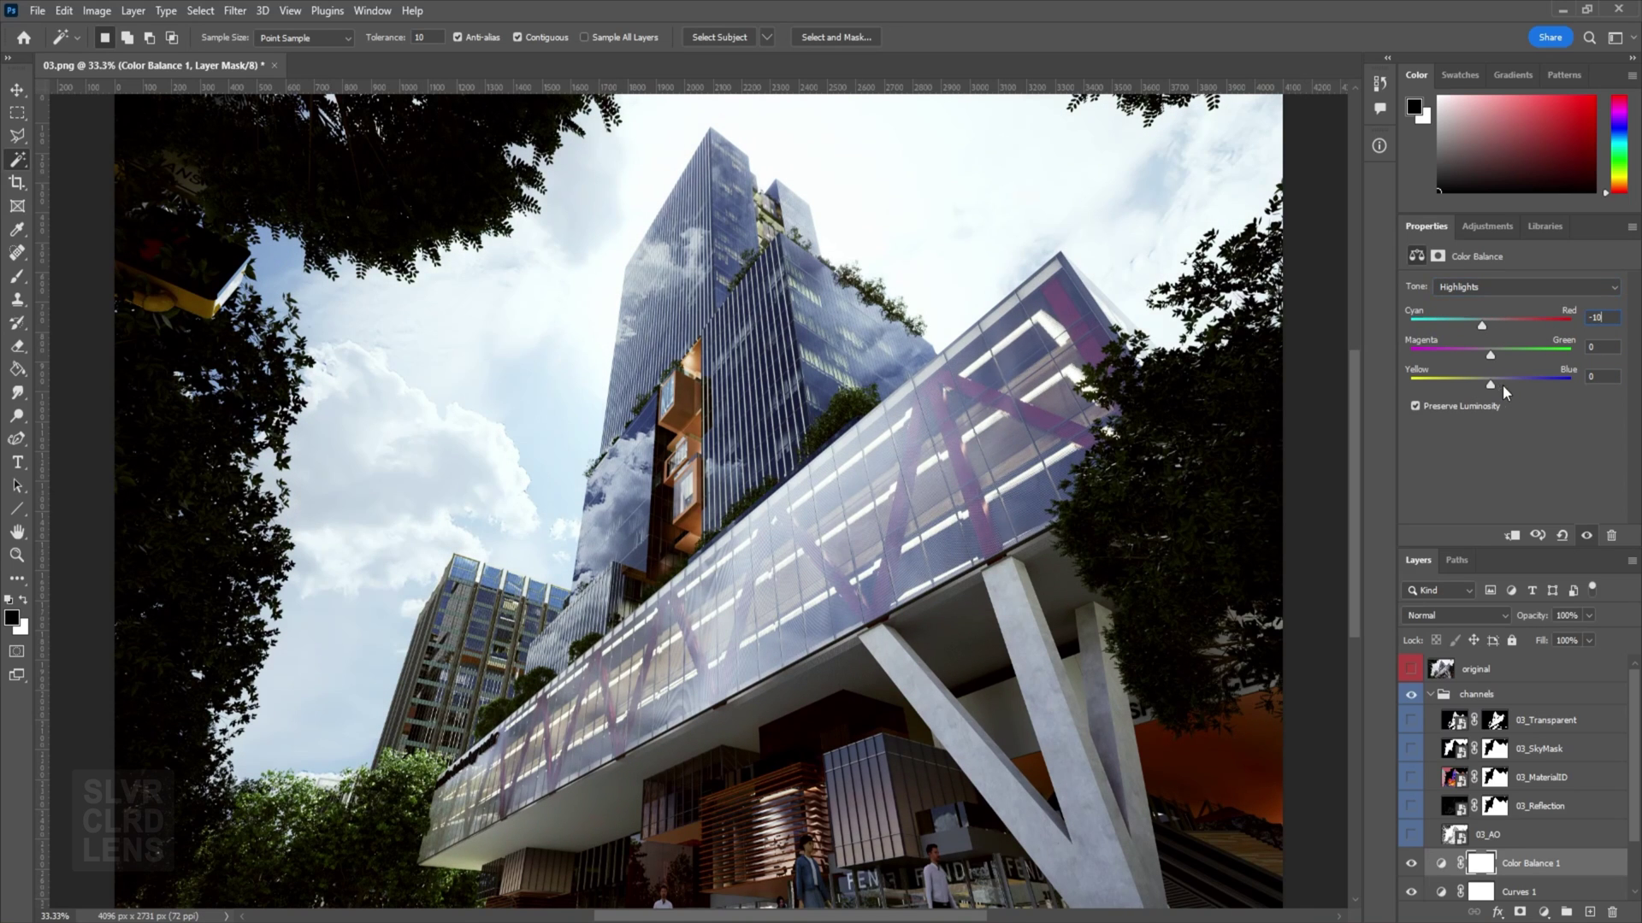
drag(1500, 381, 1497, 383)
click(1412, 871)
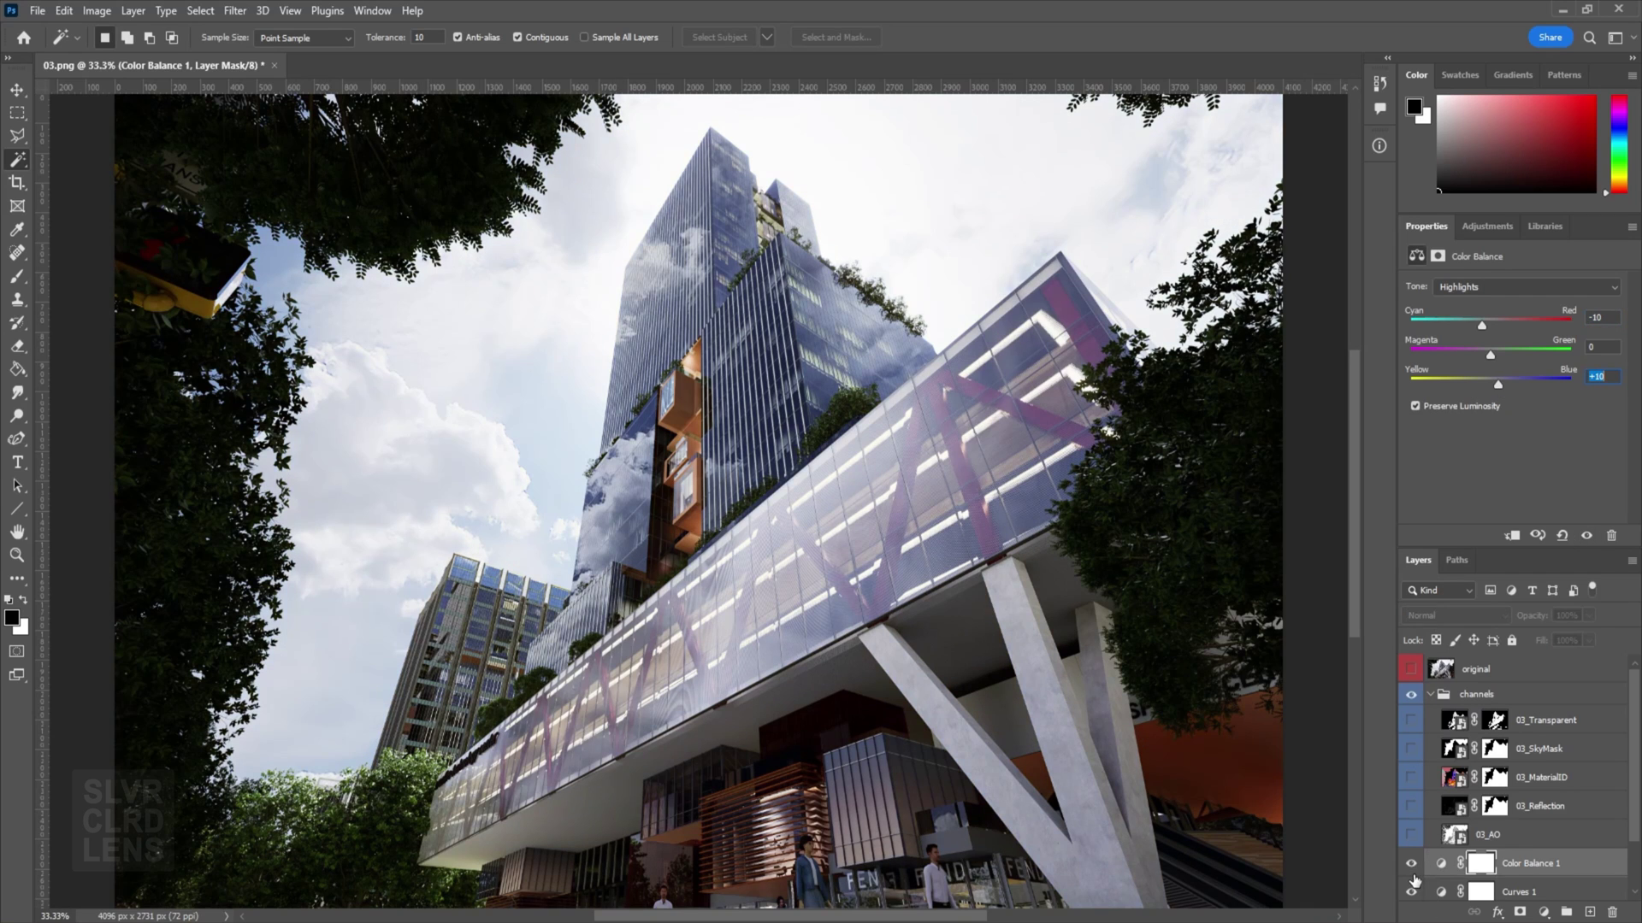
click(1412, 870)
click(1411, 870)
click(1412, 870)
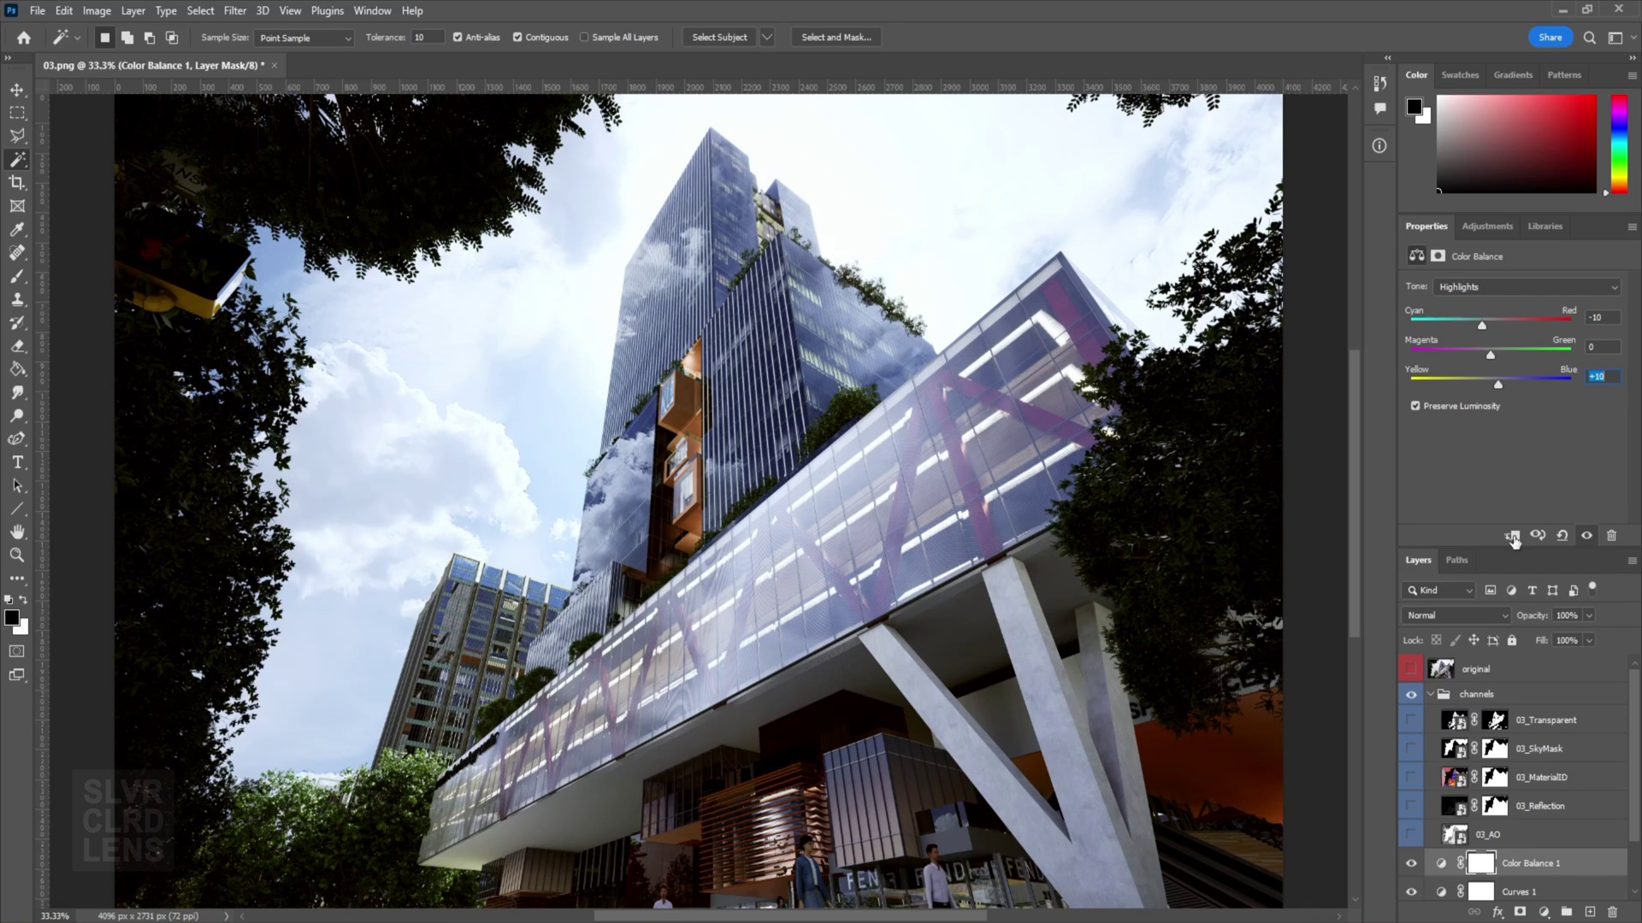
Add a Hue/Saturation adjustment layer and slightly reduce the overall saturation.
click(1497, 227)
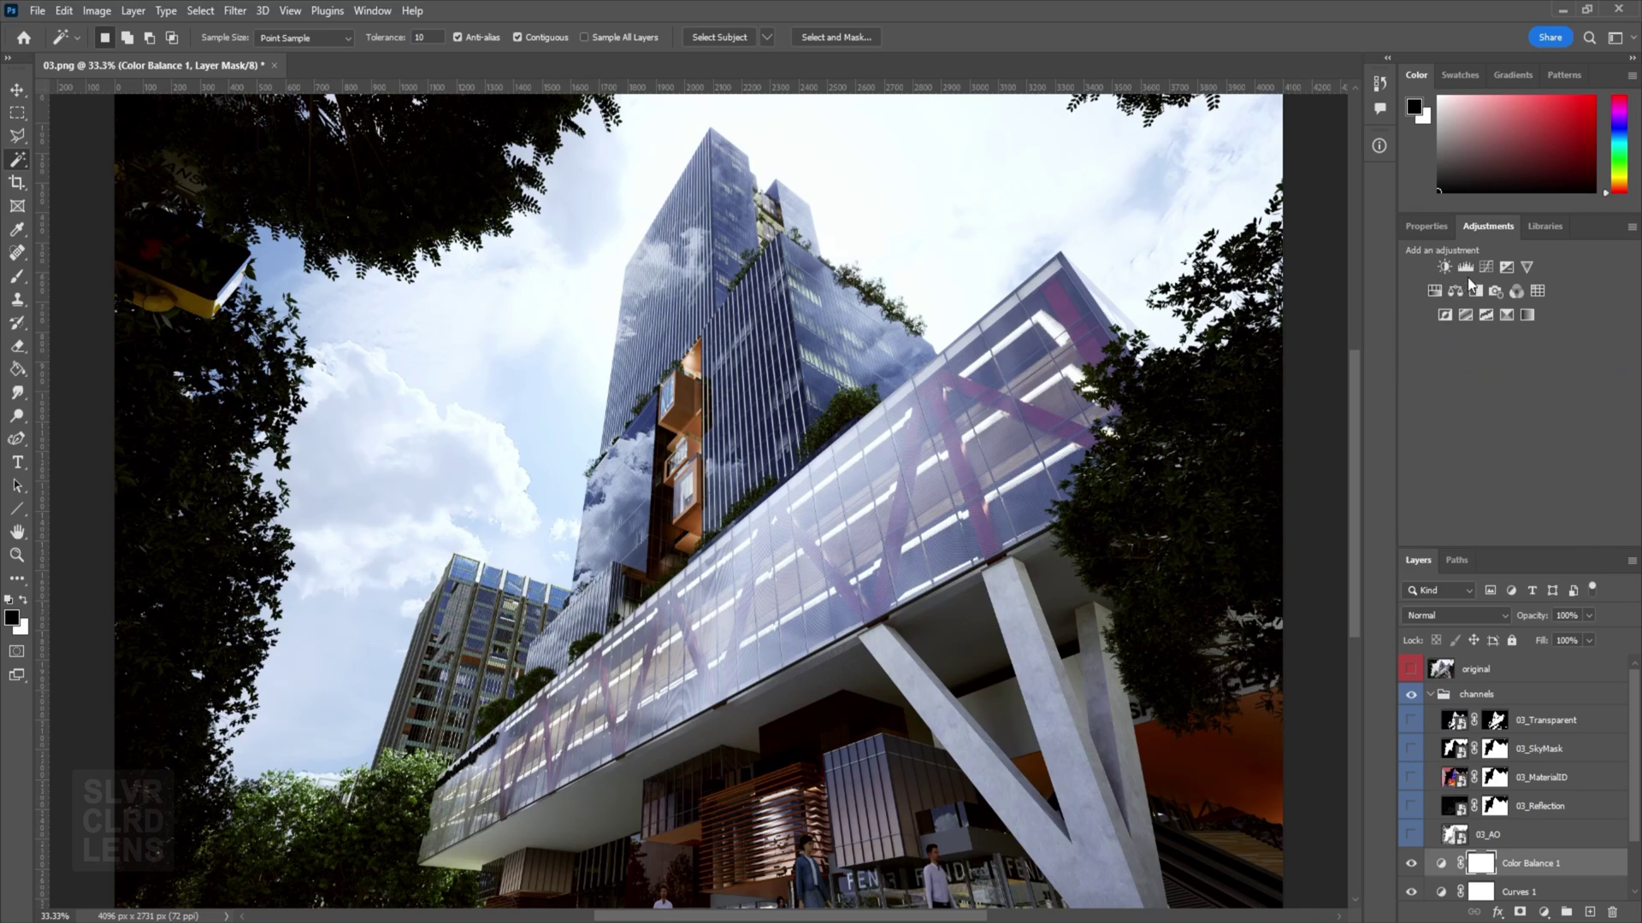
click(1435, 291)
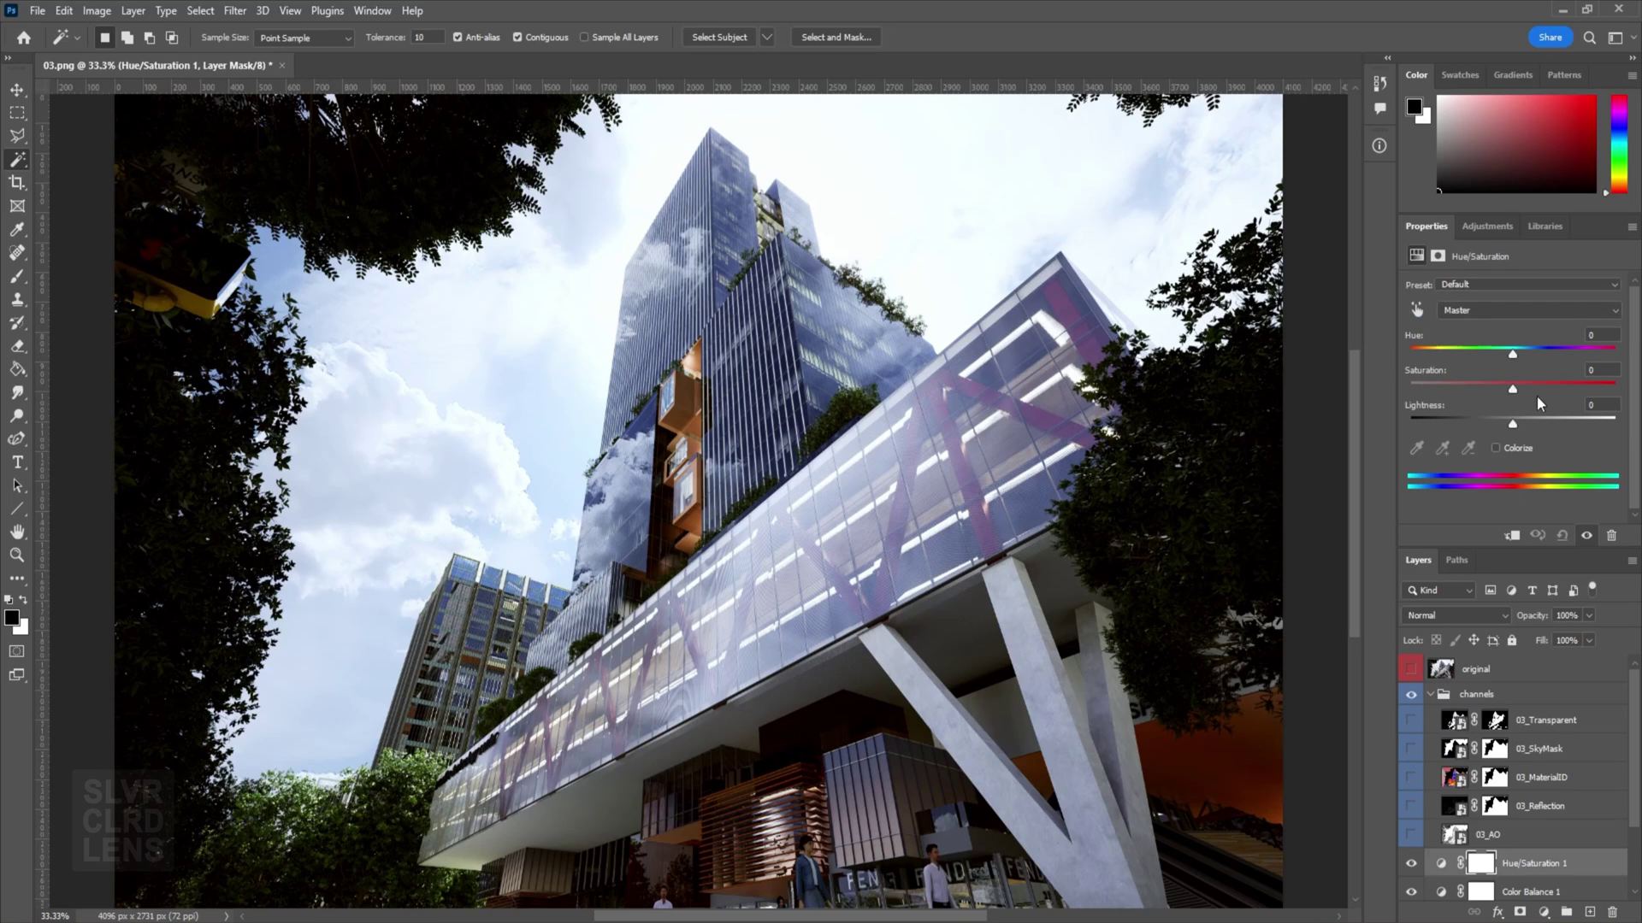
drag(1519, 389, 1491, 389)
click(1595, 369)
Add a Levels adjustment layer with output levels 12 to 234 and midtones 0.86, and compare the image with the original layer.
click(1485, 227)
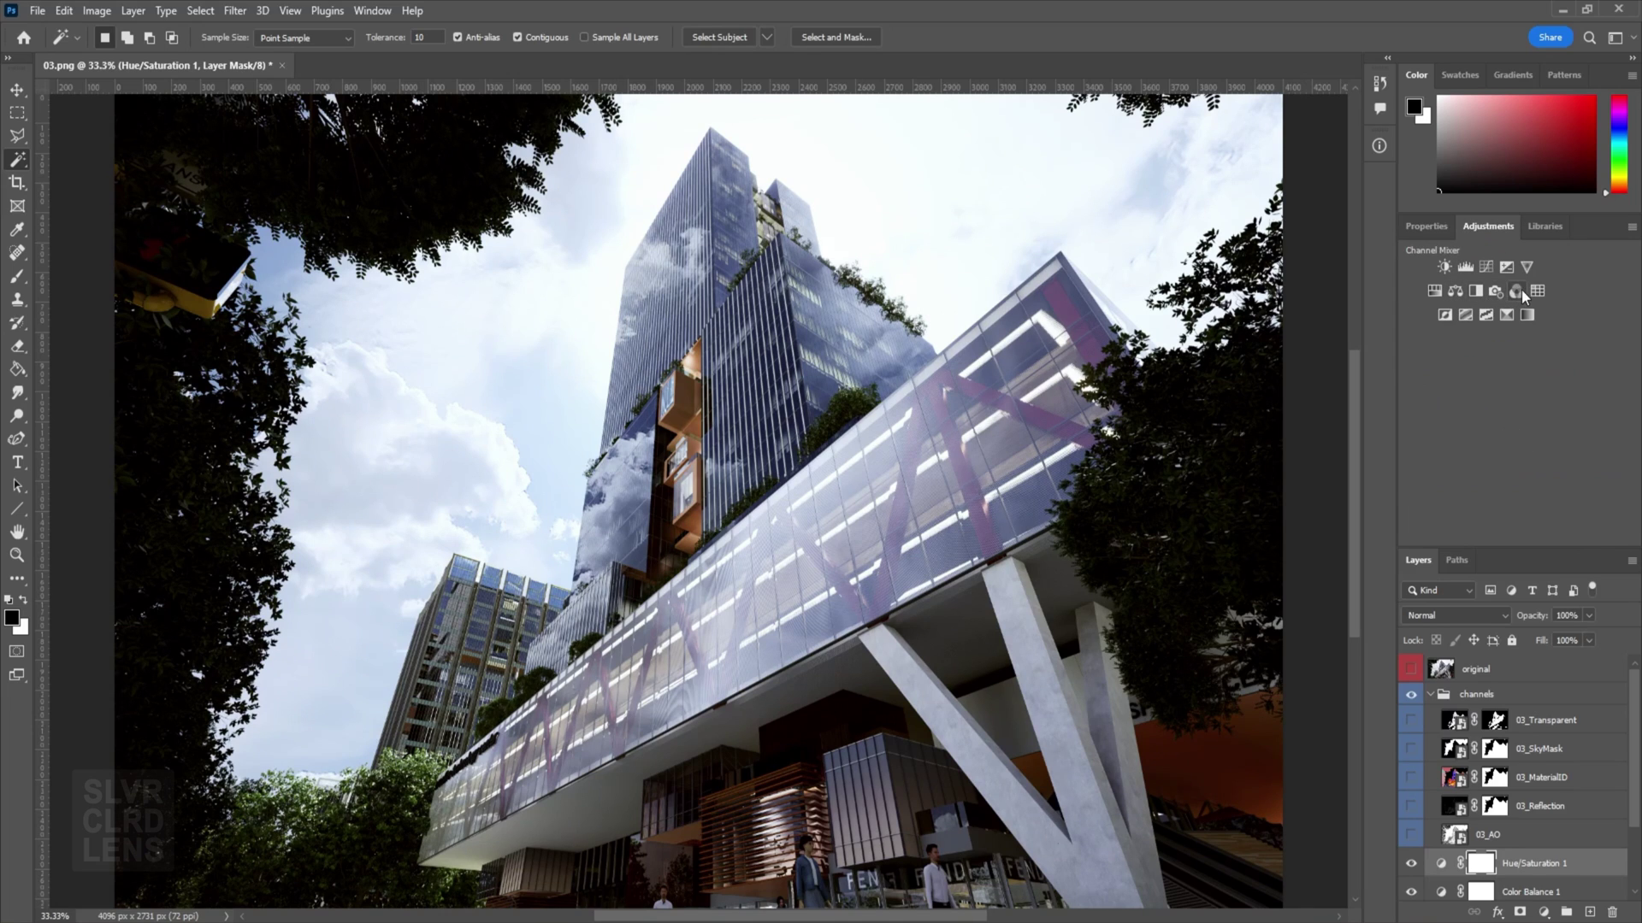
click(1466, 266)
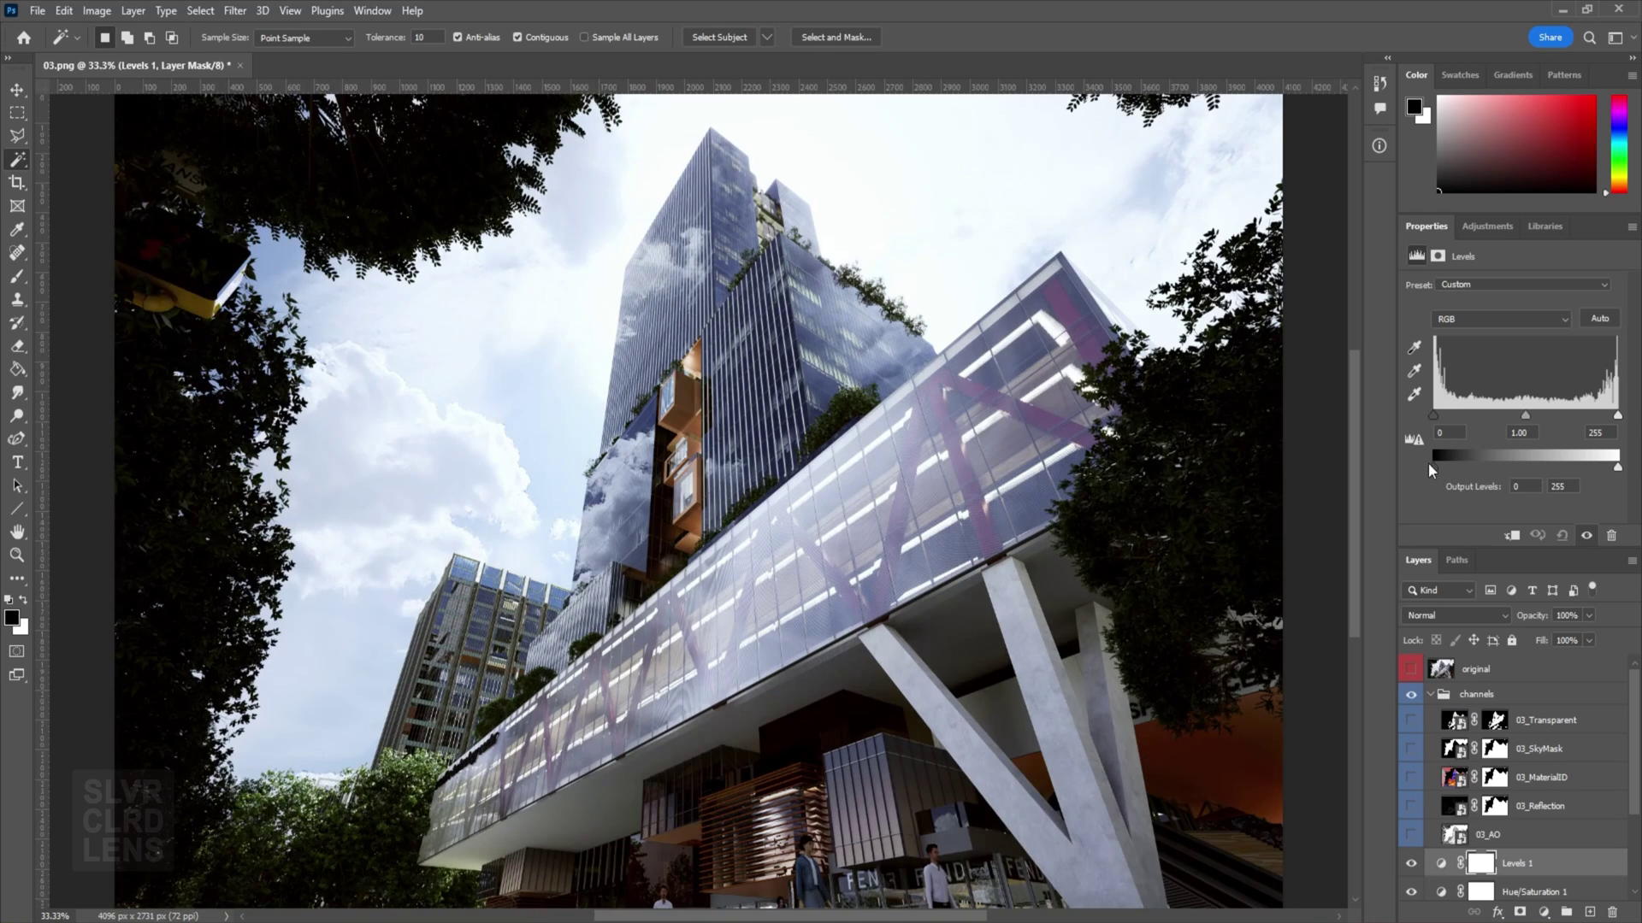
drag(1438, 467, 1441, 467)
drag(1617, 467, 1602, 468)
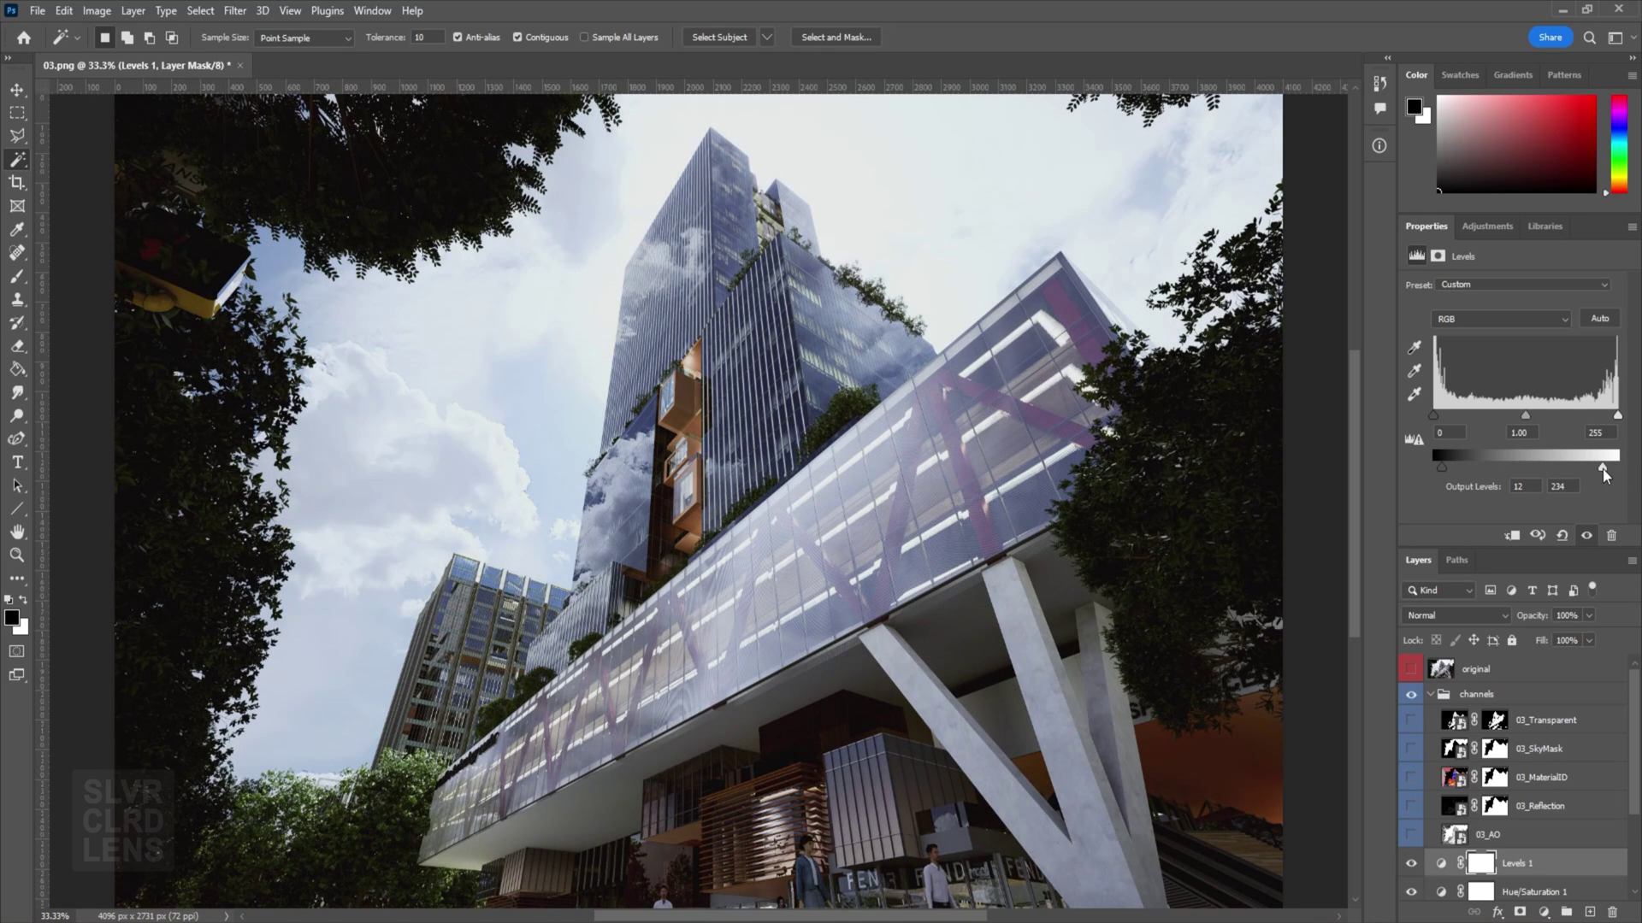
drag(1525, 415, 1535, 412)
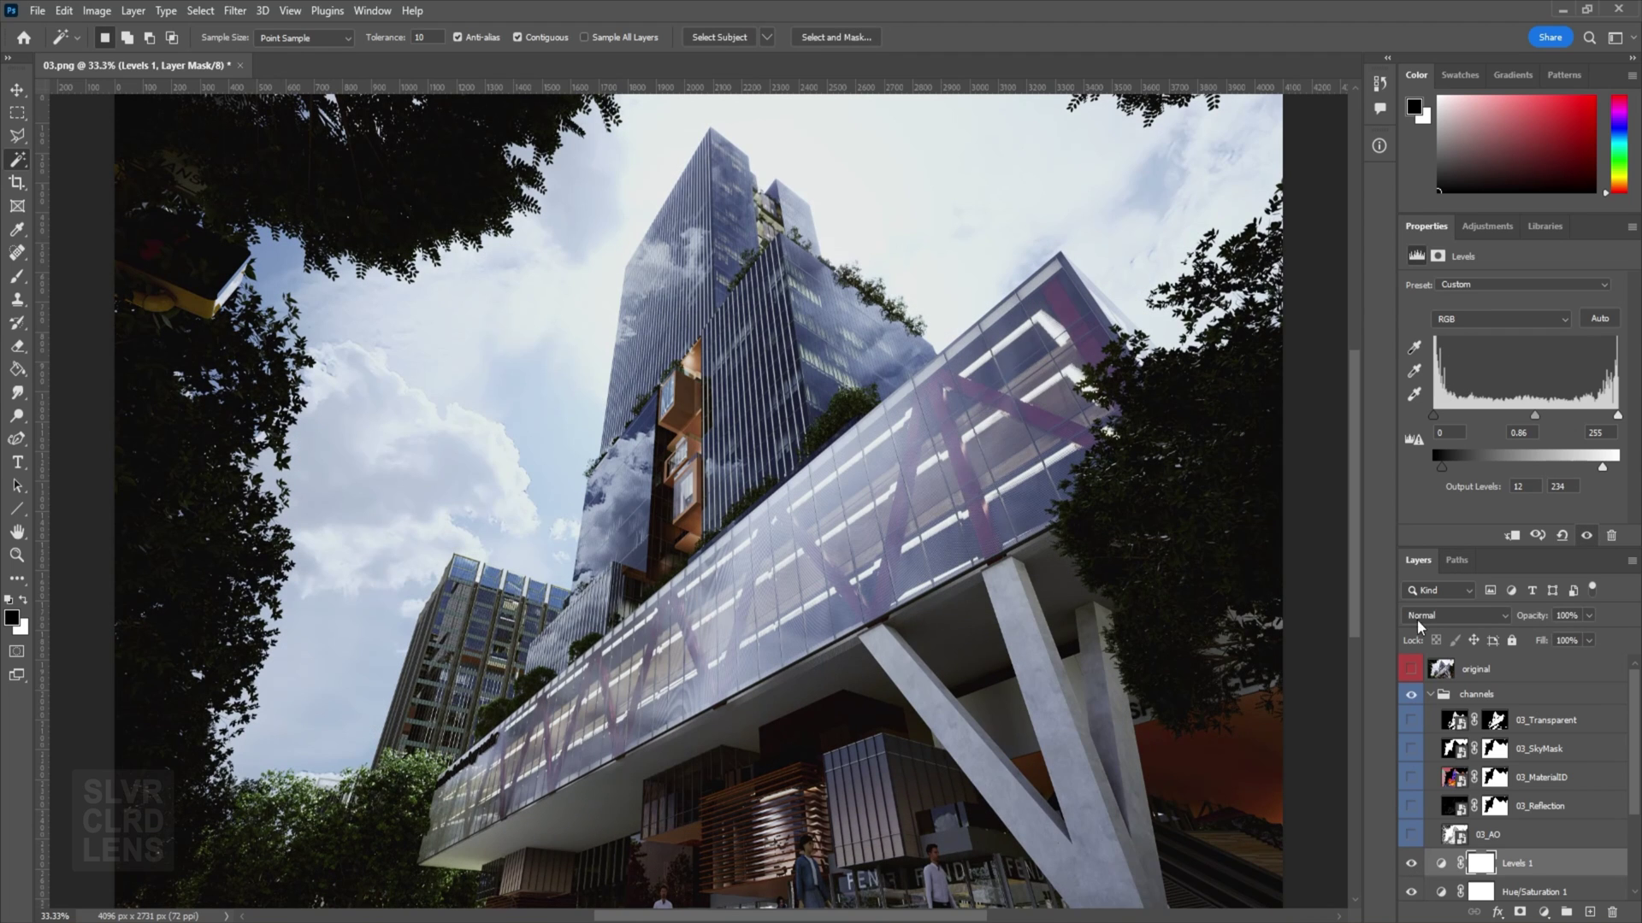
click(1411, 669)
click(1411, 669)
Add a Photo Filter adjustment layer above the Levels layer and set its filter to Blue.
click(1485, 226)
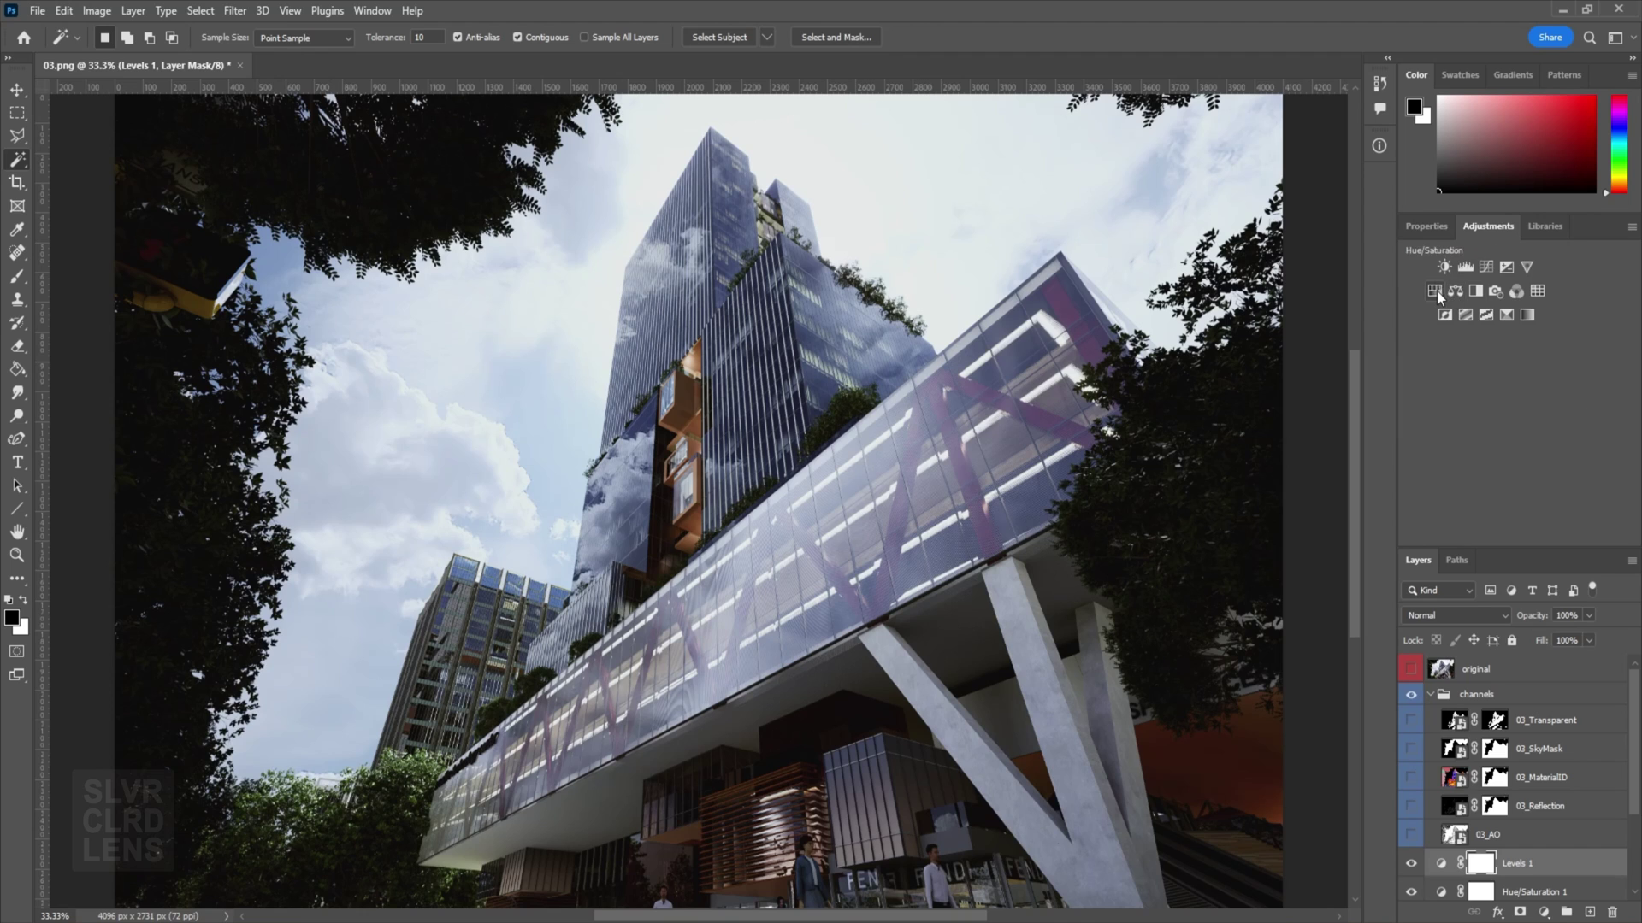
click(1496, 291)
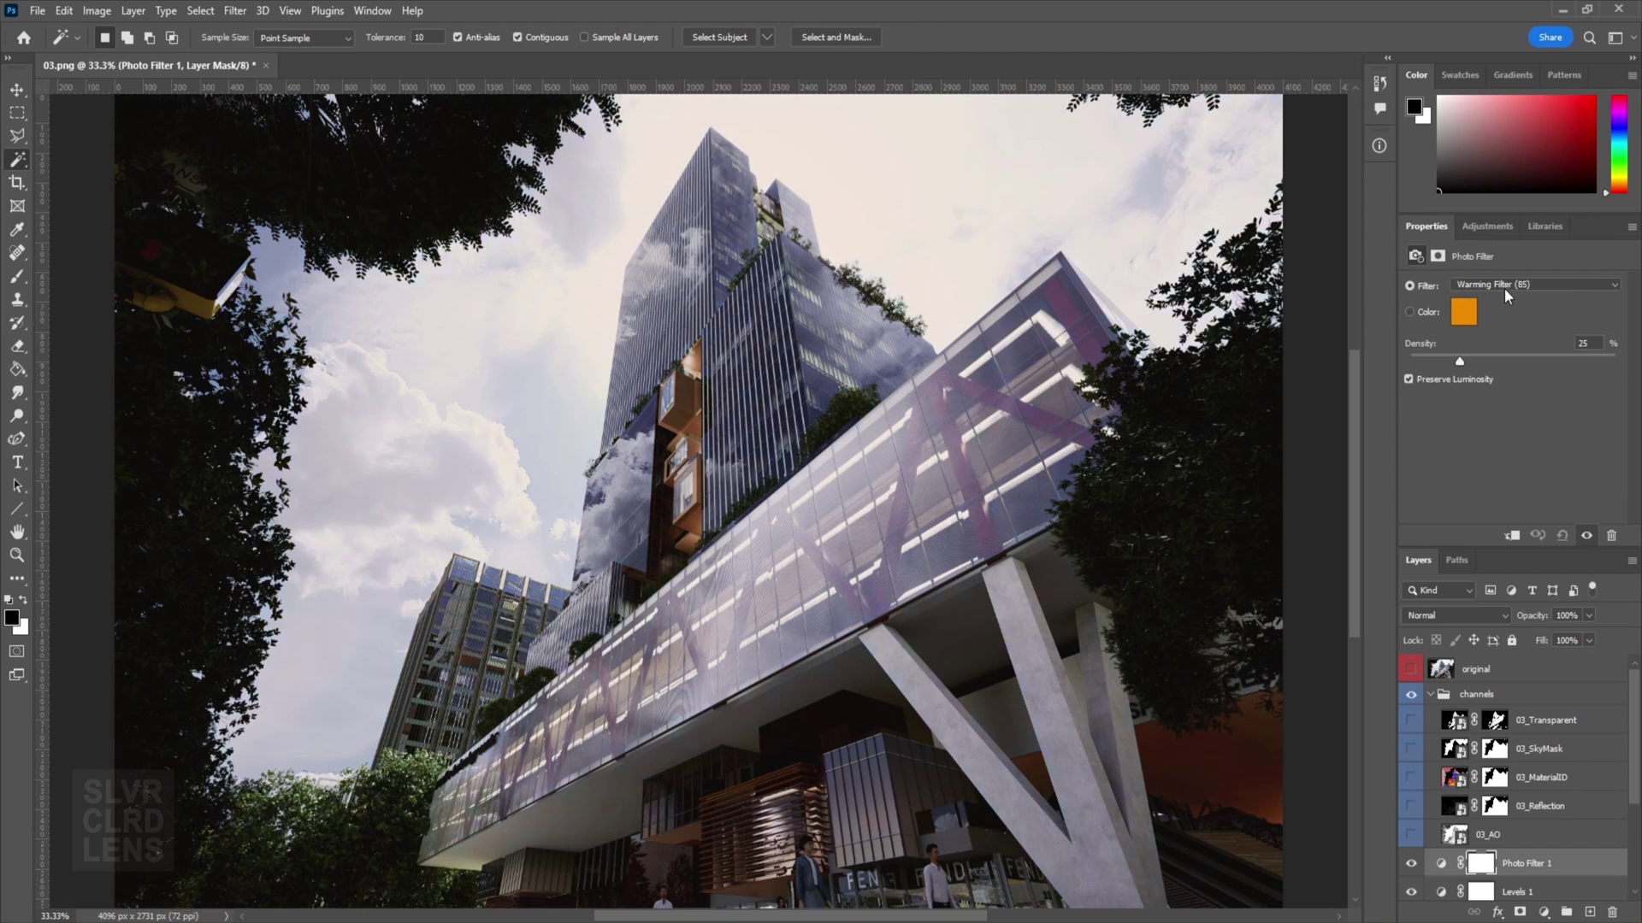
click(1507, 283)
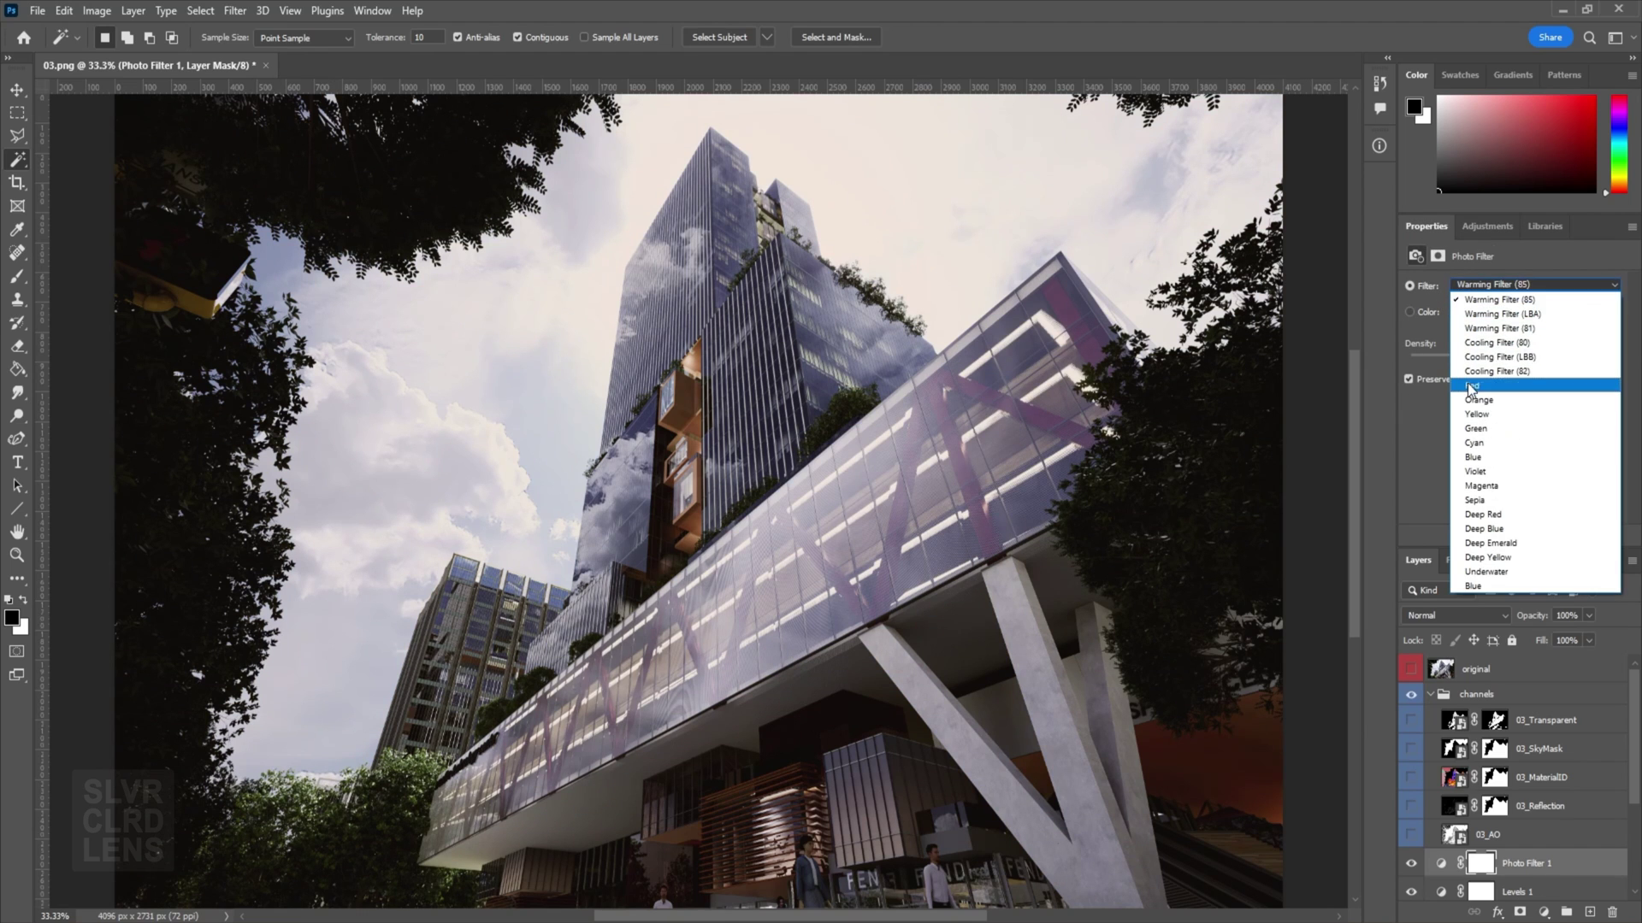
click(1467, 344)
key(Down)
key(Down)
key(Down)
key(Down)
key(Down)
key(Down)
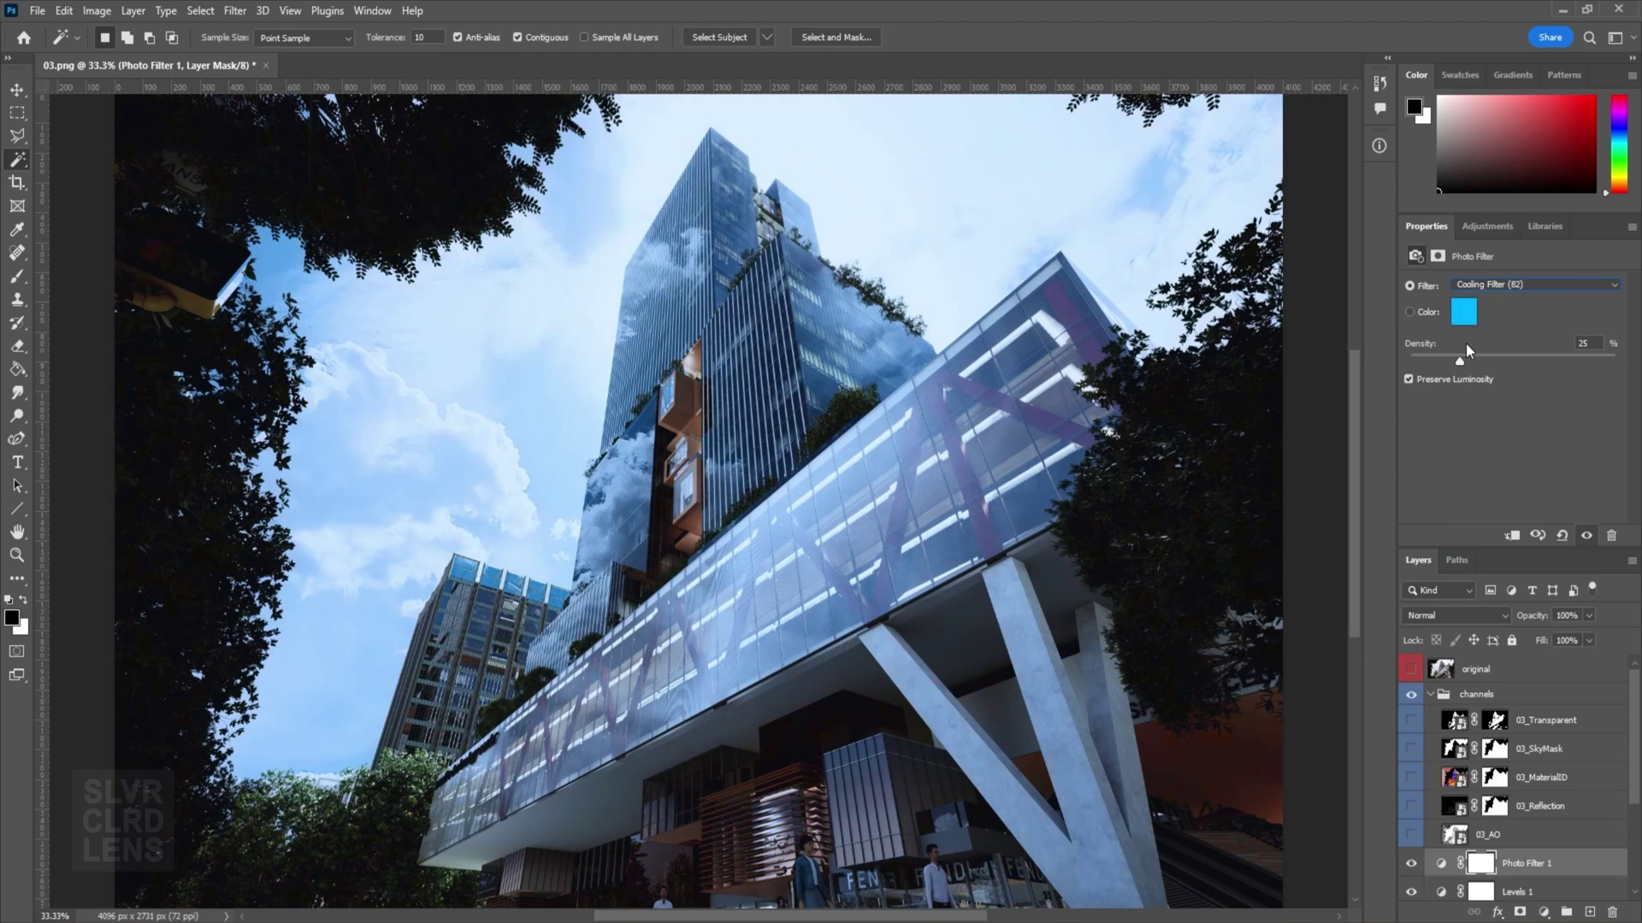
key(Down)
key(Down)
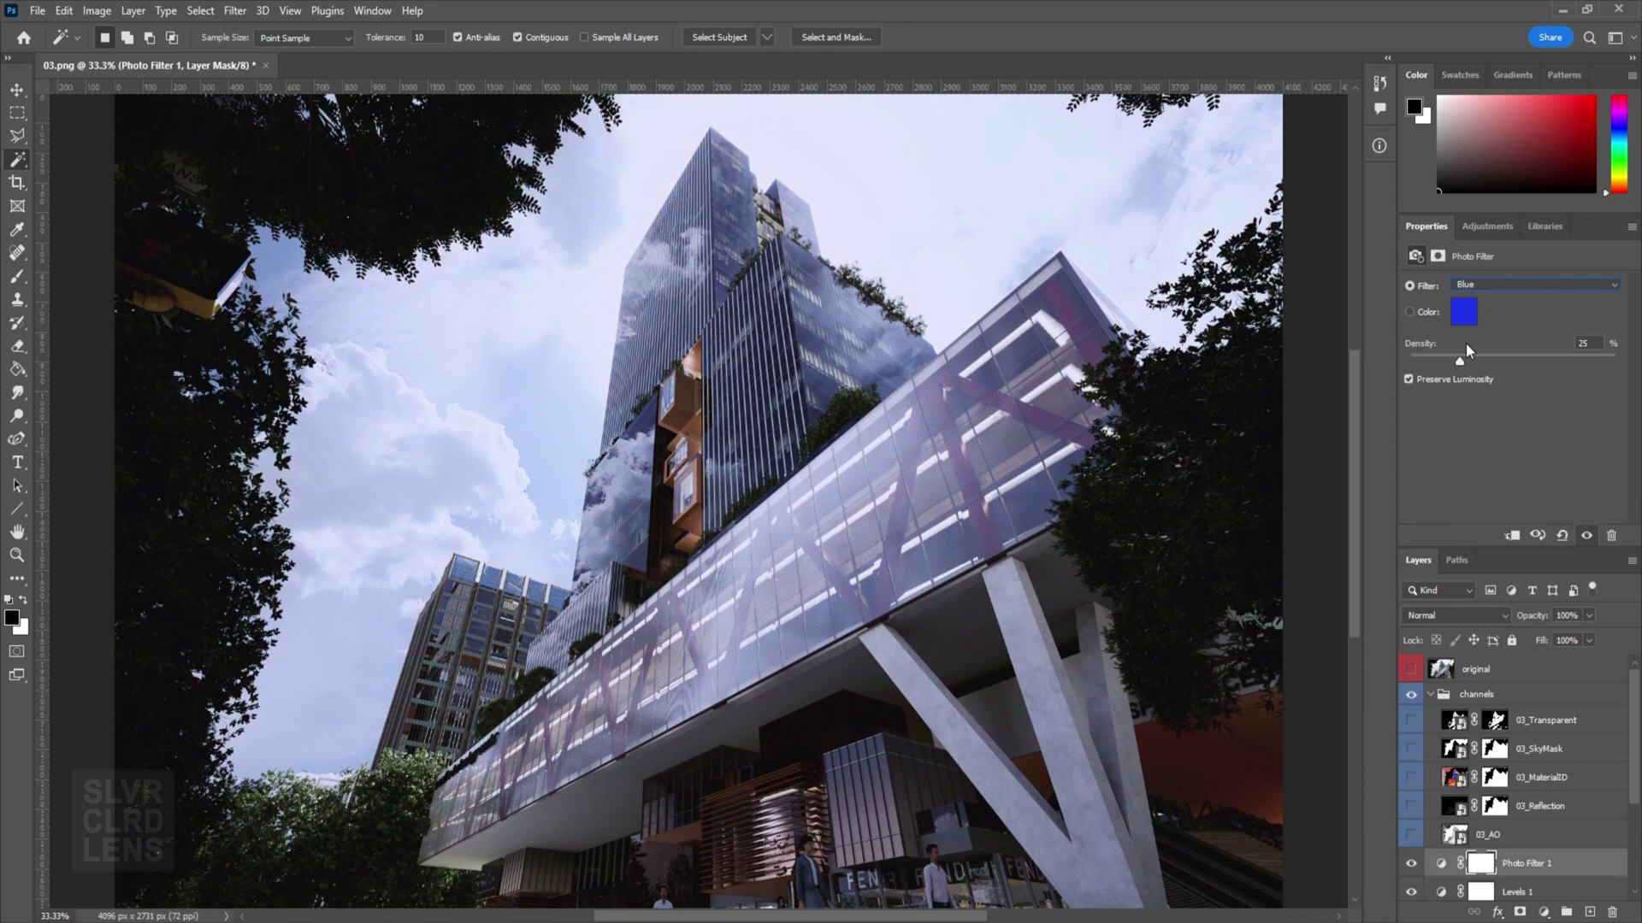
Draw black-to-transparent gradients upward on the blue Photo Filter's mask so the tint fades out toward the bottom of the image.
click(1481, 870)
drag(17, 369, 86, 370)
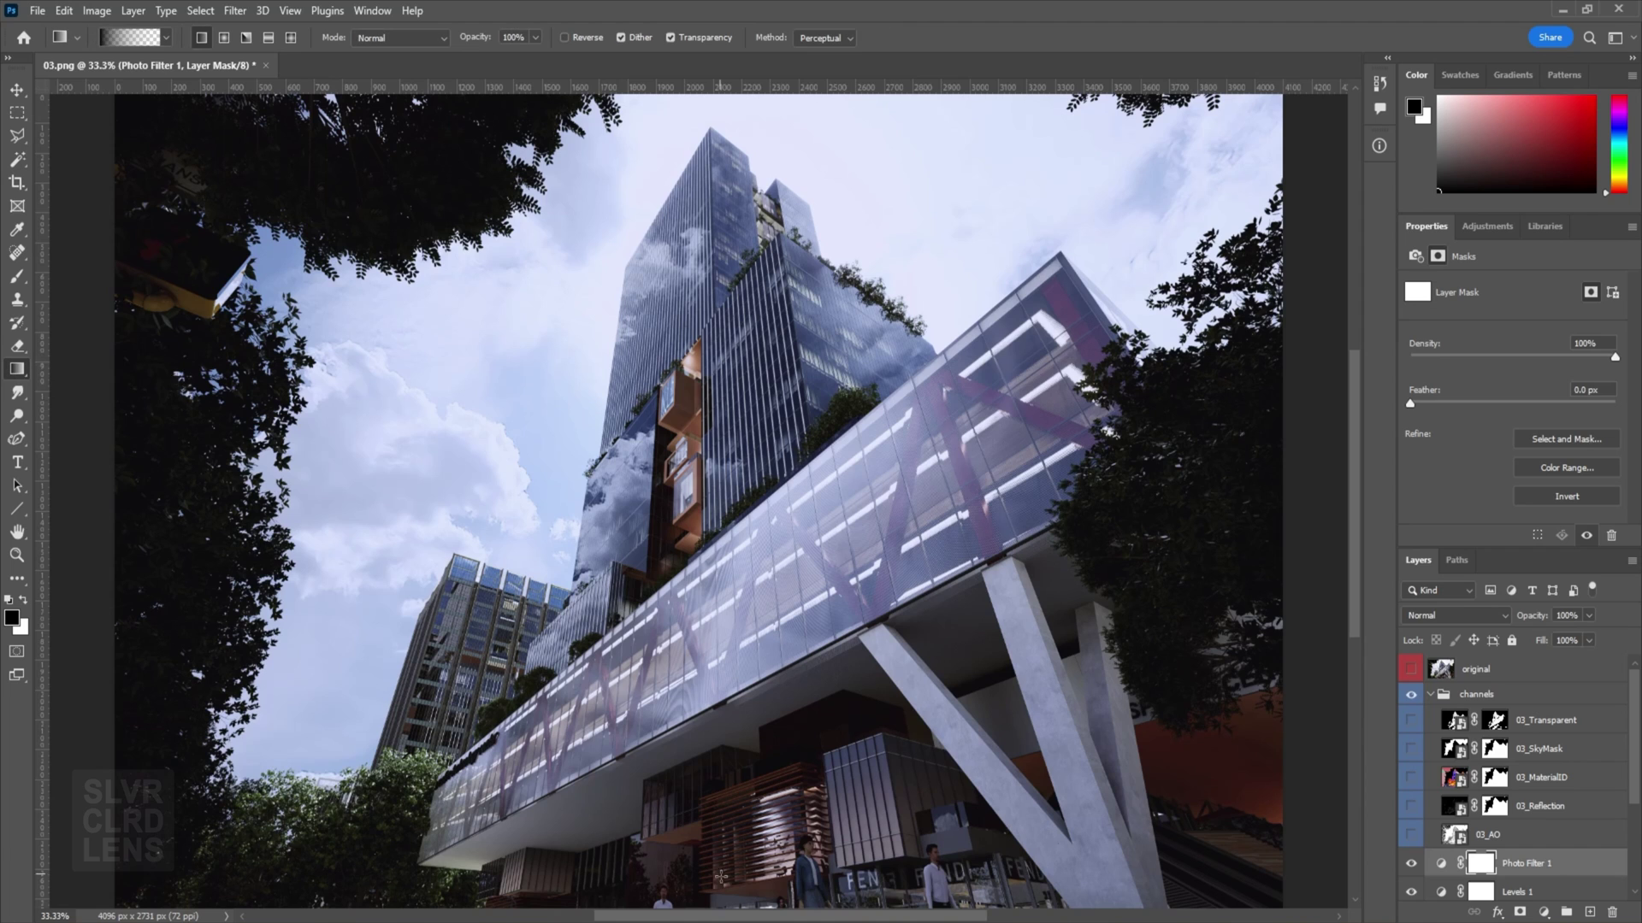
alt+scroll(724, 904, down, 1)
drag(745, 903, 708, 334)
drag(1028, 906, 774, 256)
click(1592, 871)
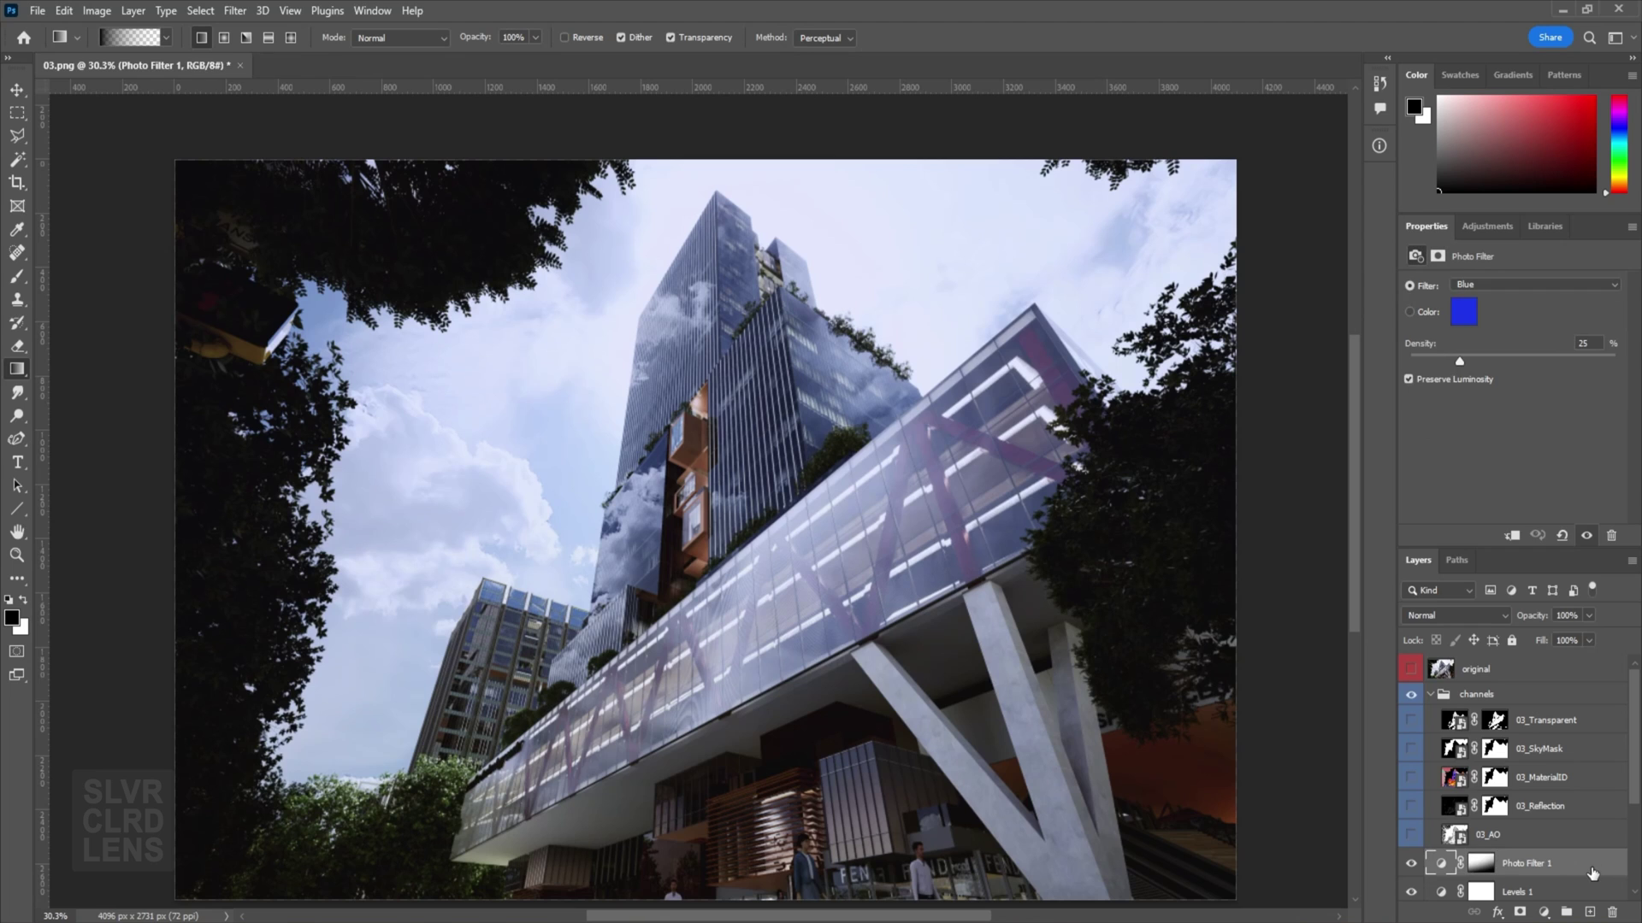
Add a second Photo Filter adjustment layer, set its filter to Deep Red, and compare the image with and without it.
click(1488, 225)
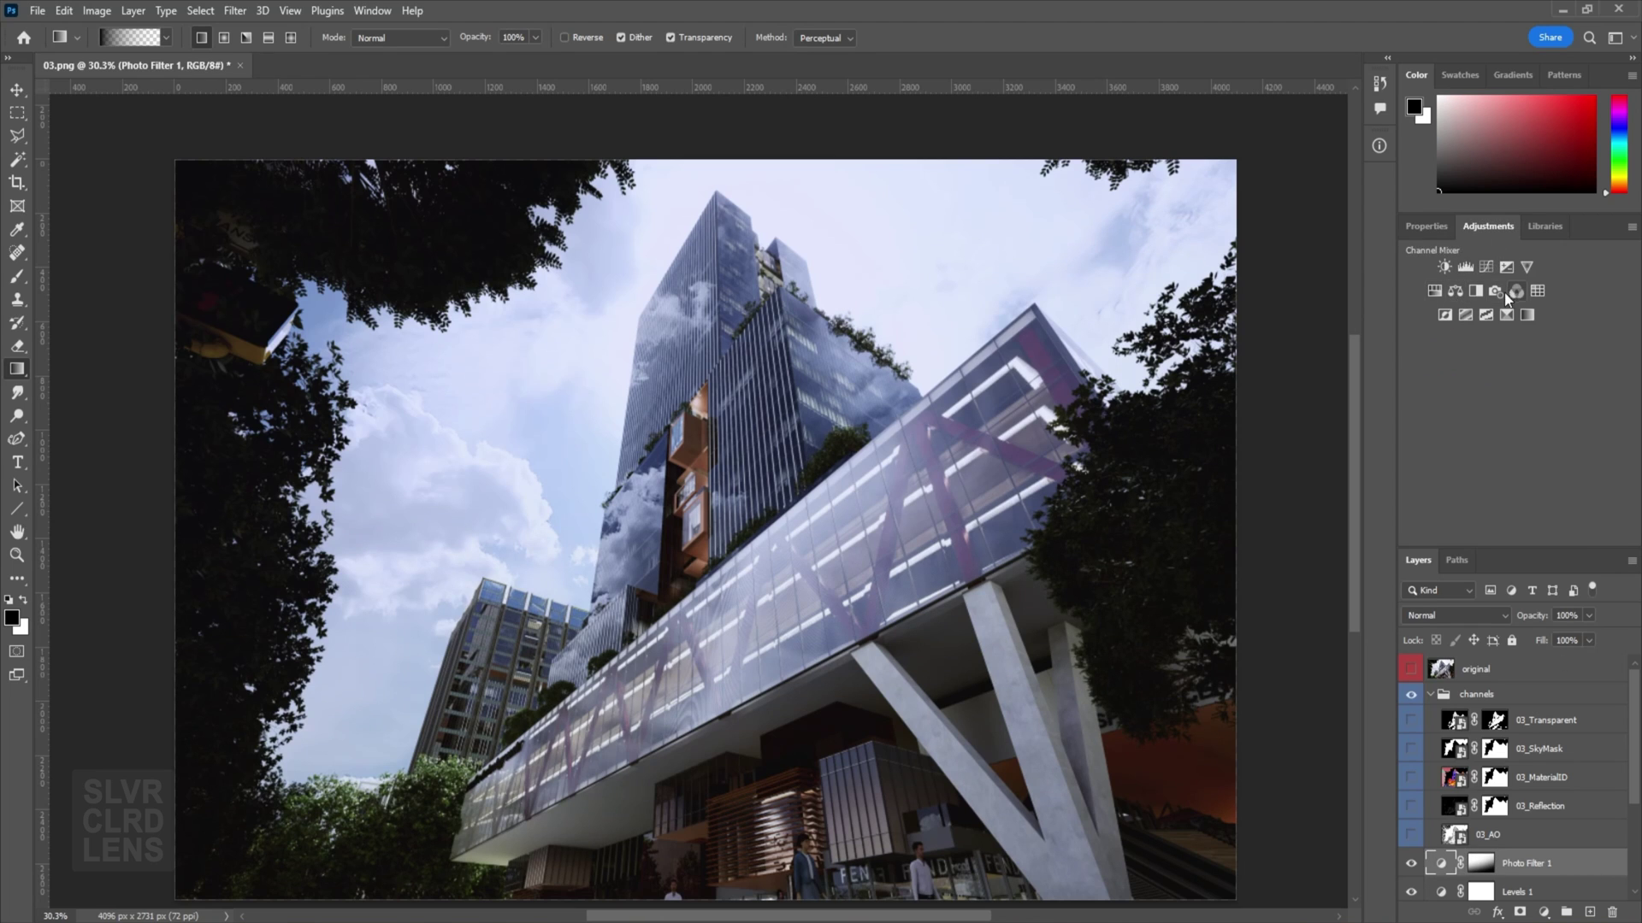
click(1494, 291)
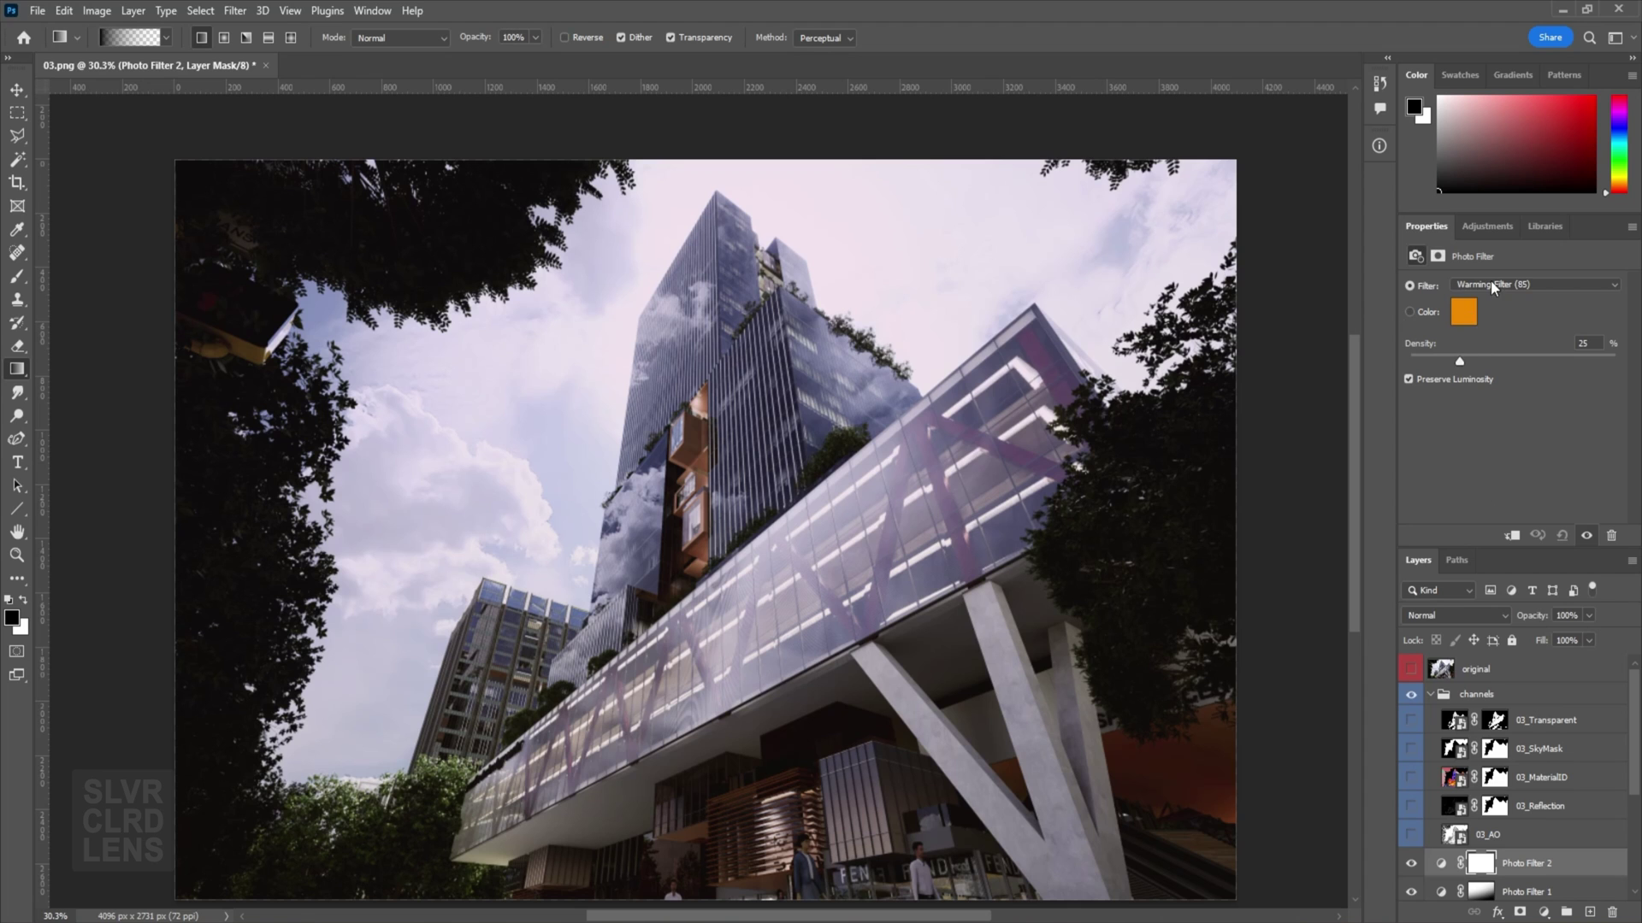
key(Down)
key(Down)
key(Down)
key(Down)
key(Down)
key(Down)
key(Down)
key(Down)
key(Down)
key(Down)
key(Down)
key(Down)
key(Down)
key(Down)
key(Down)
click(1410, 864)
click(1411, 863)
Draw diagonal black-to-transparent gradients on the Deep Red filter's mask to remove the tint from the upper-left part of the image.
click(1481, 865)
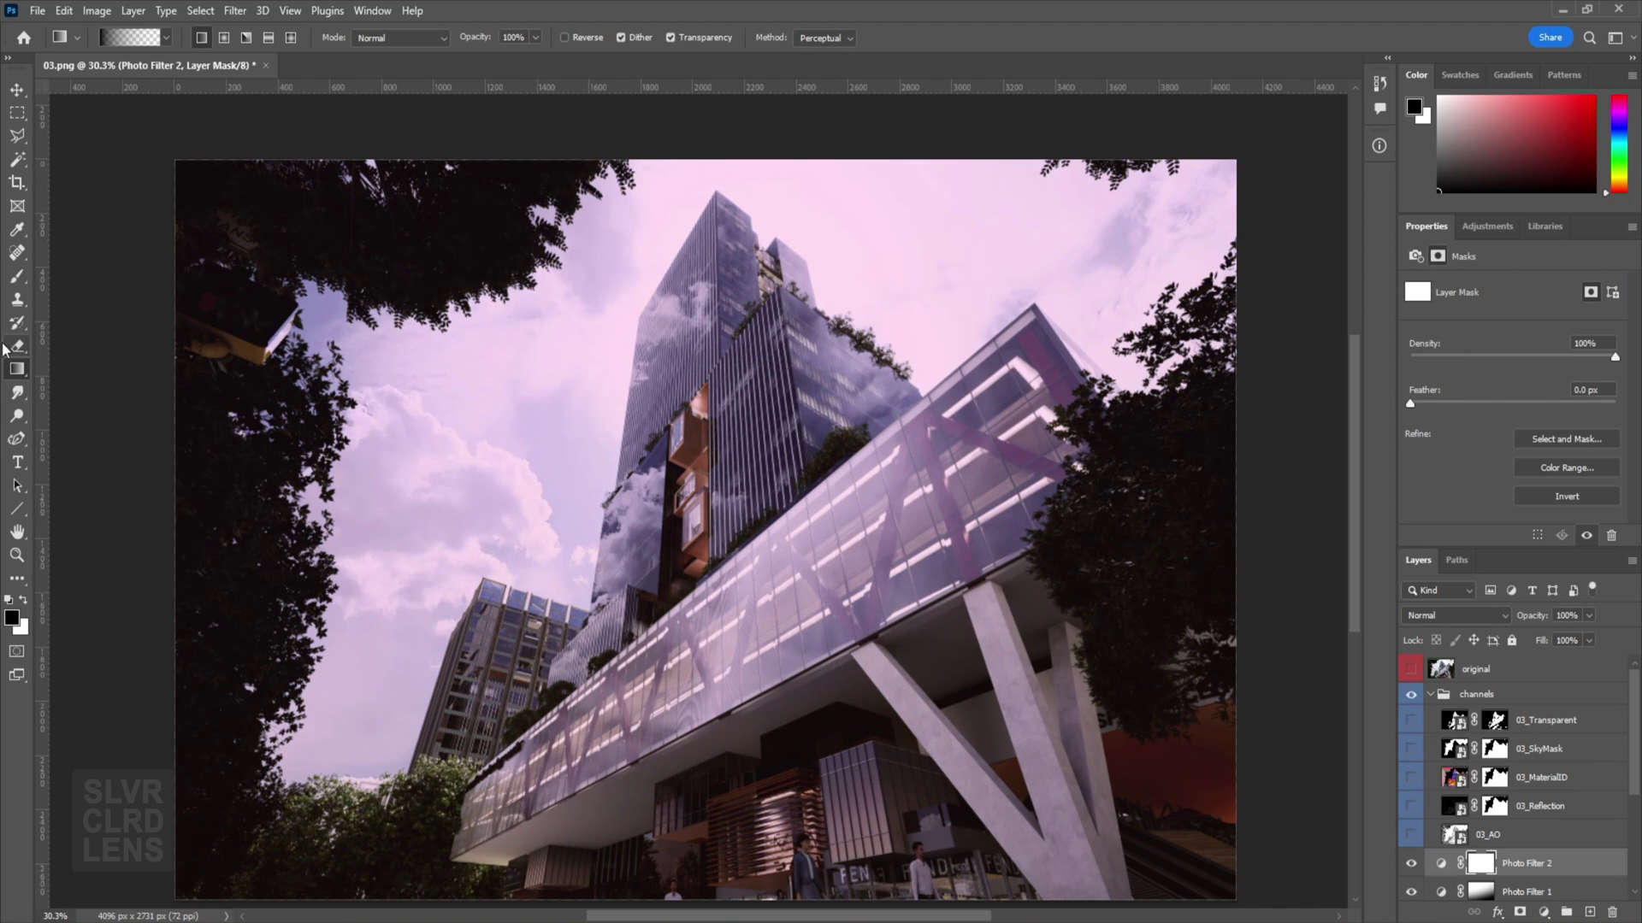
drag(518, 164, 969, 876)
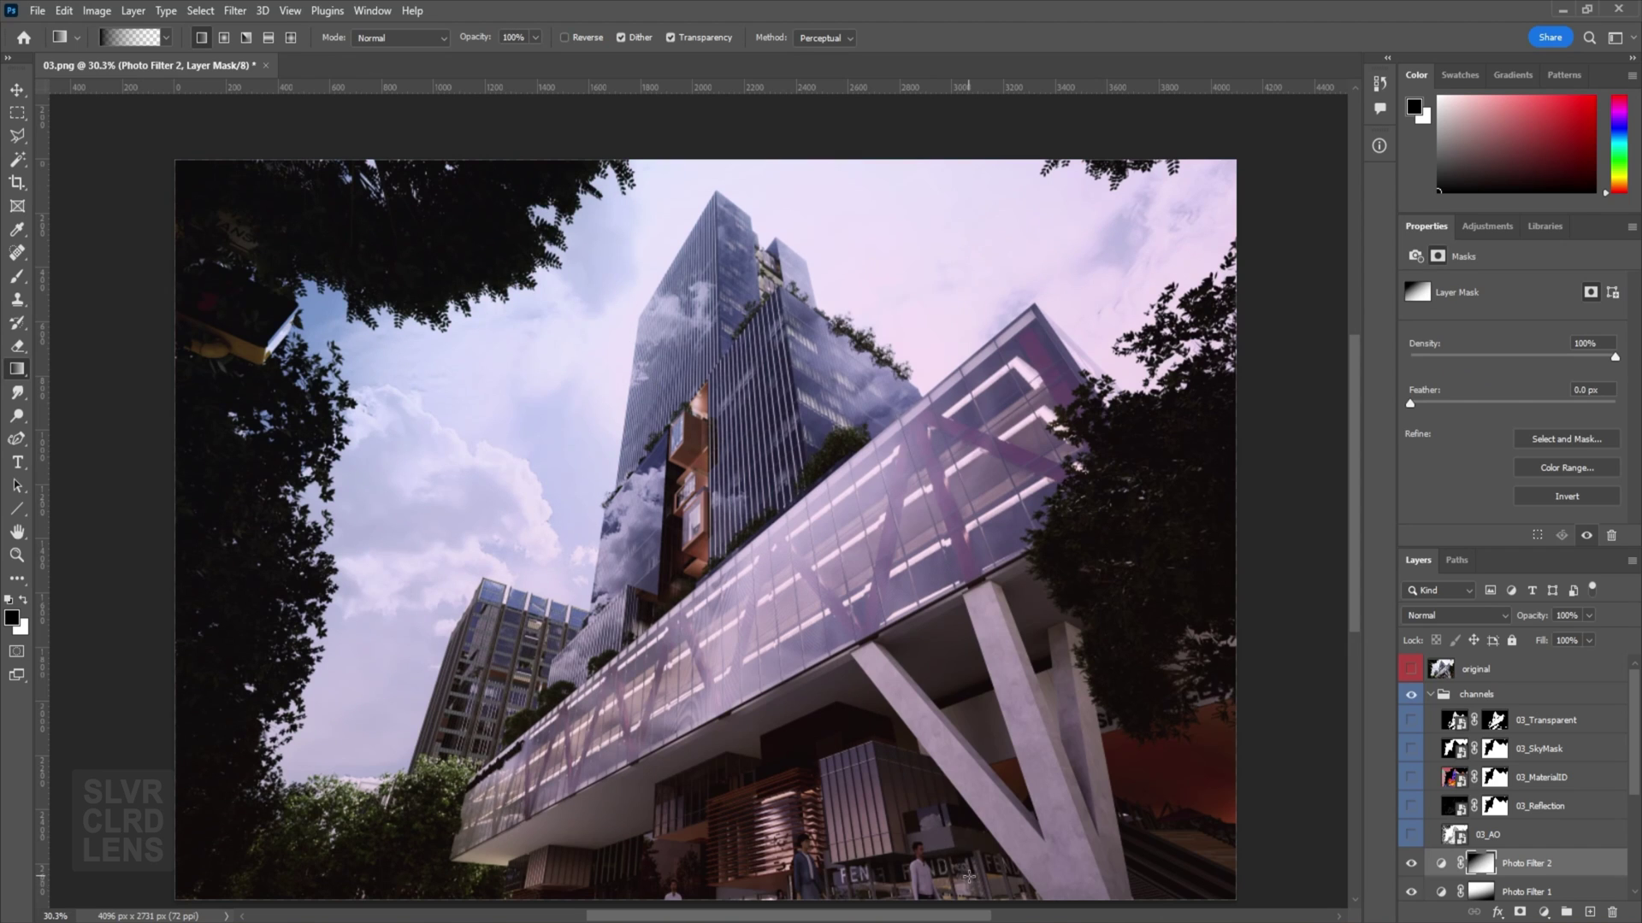
drag(811, 356, 894, 579)
scroll(878, 533, down, 2)
alt+scroll(972, 579, down, 2)
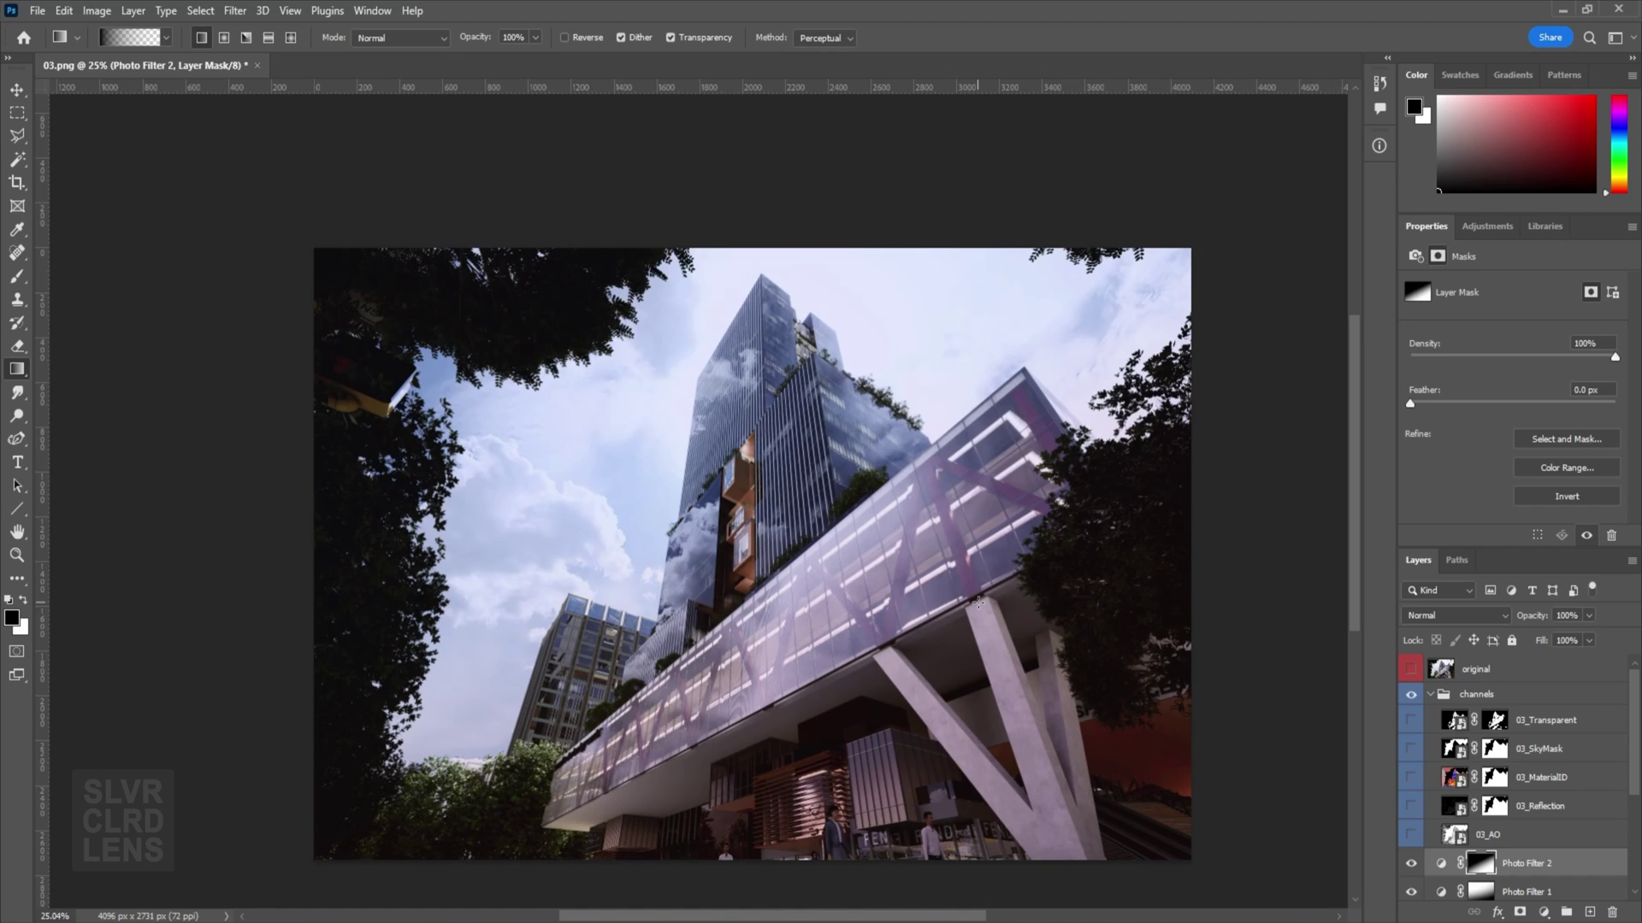
click(1410, 692)
click(1410, 692)
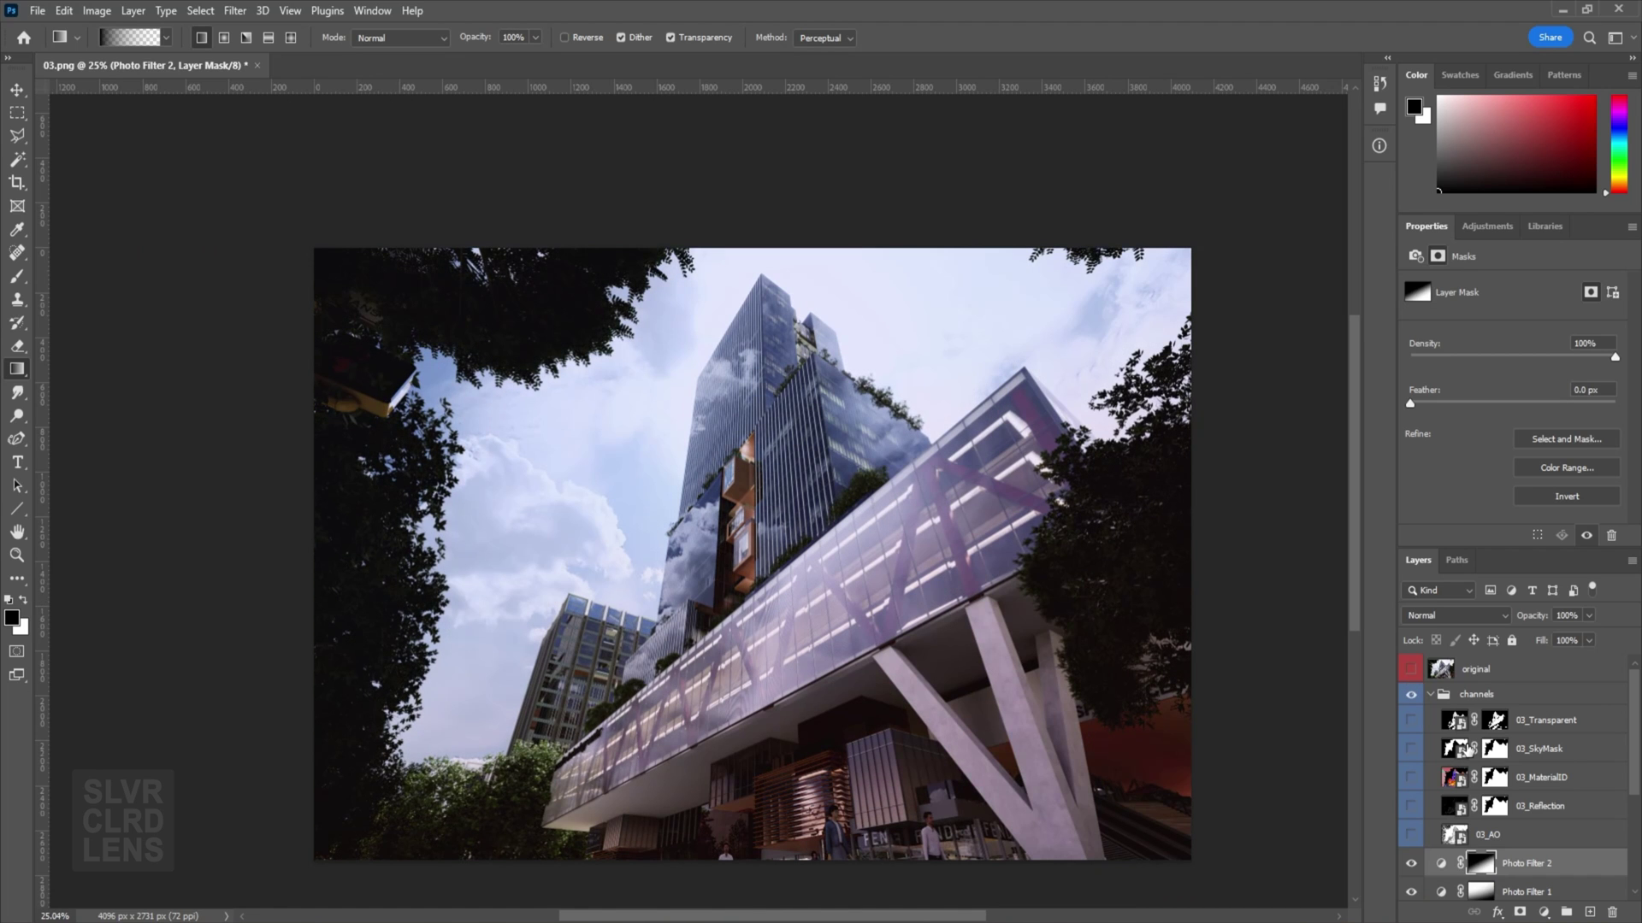
Select the V-shaped columns by their colour in the 03_MaterialID layer, and hide that layer again.
click(1411, 778)
click(1454, 782)
key(w)
click(1054, 801)
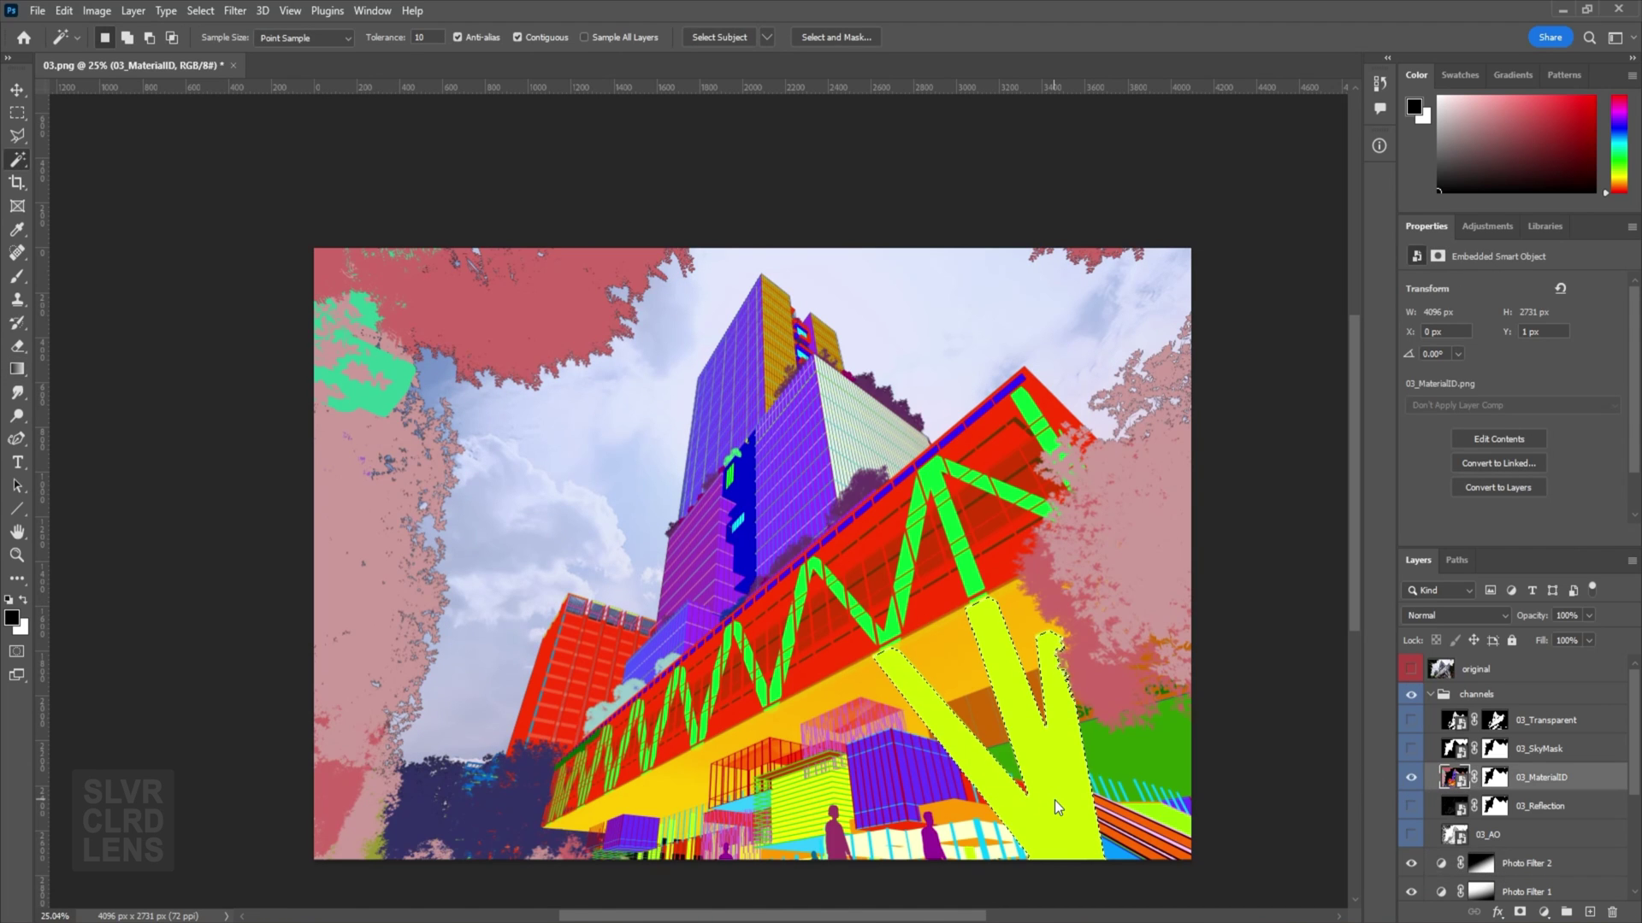
click(1411, 778)
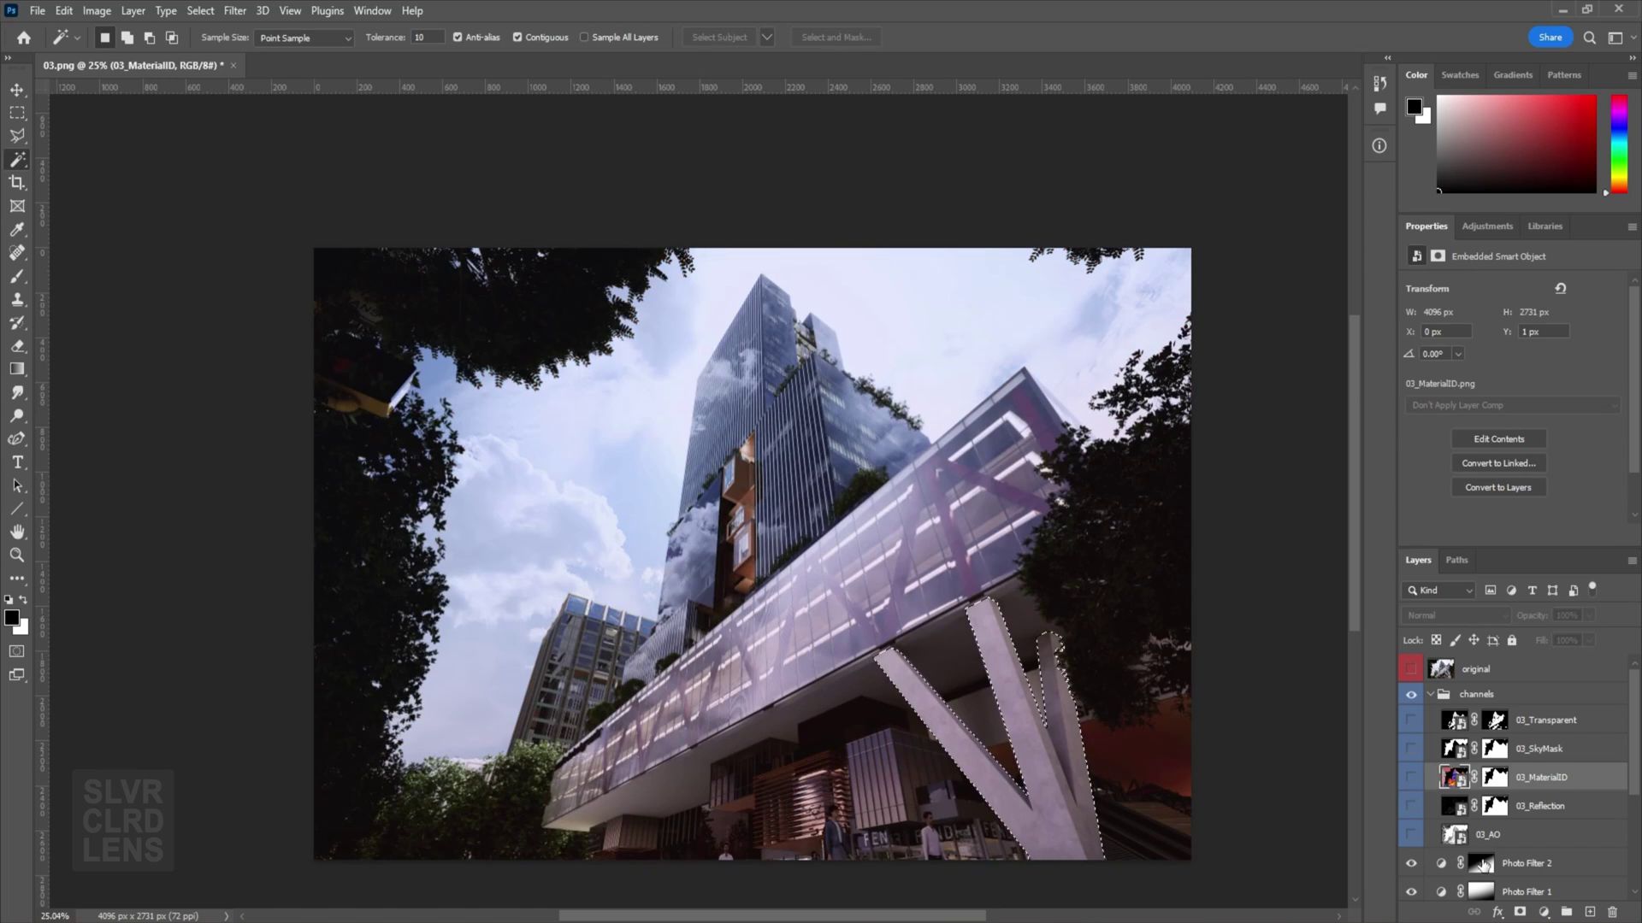
Paint black over the selected columns on the Photo Filter 2 mask with a 1200 px brush at 20% opacity, and deselect.
click(1481, 864)
key(b)
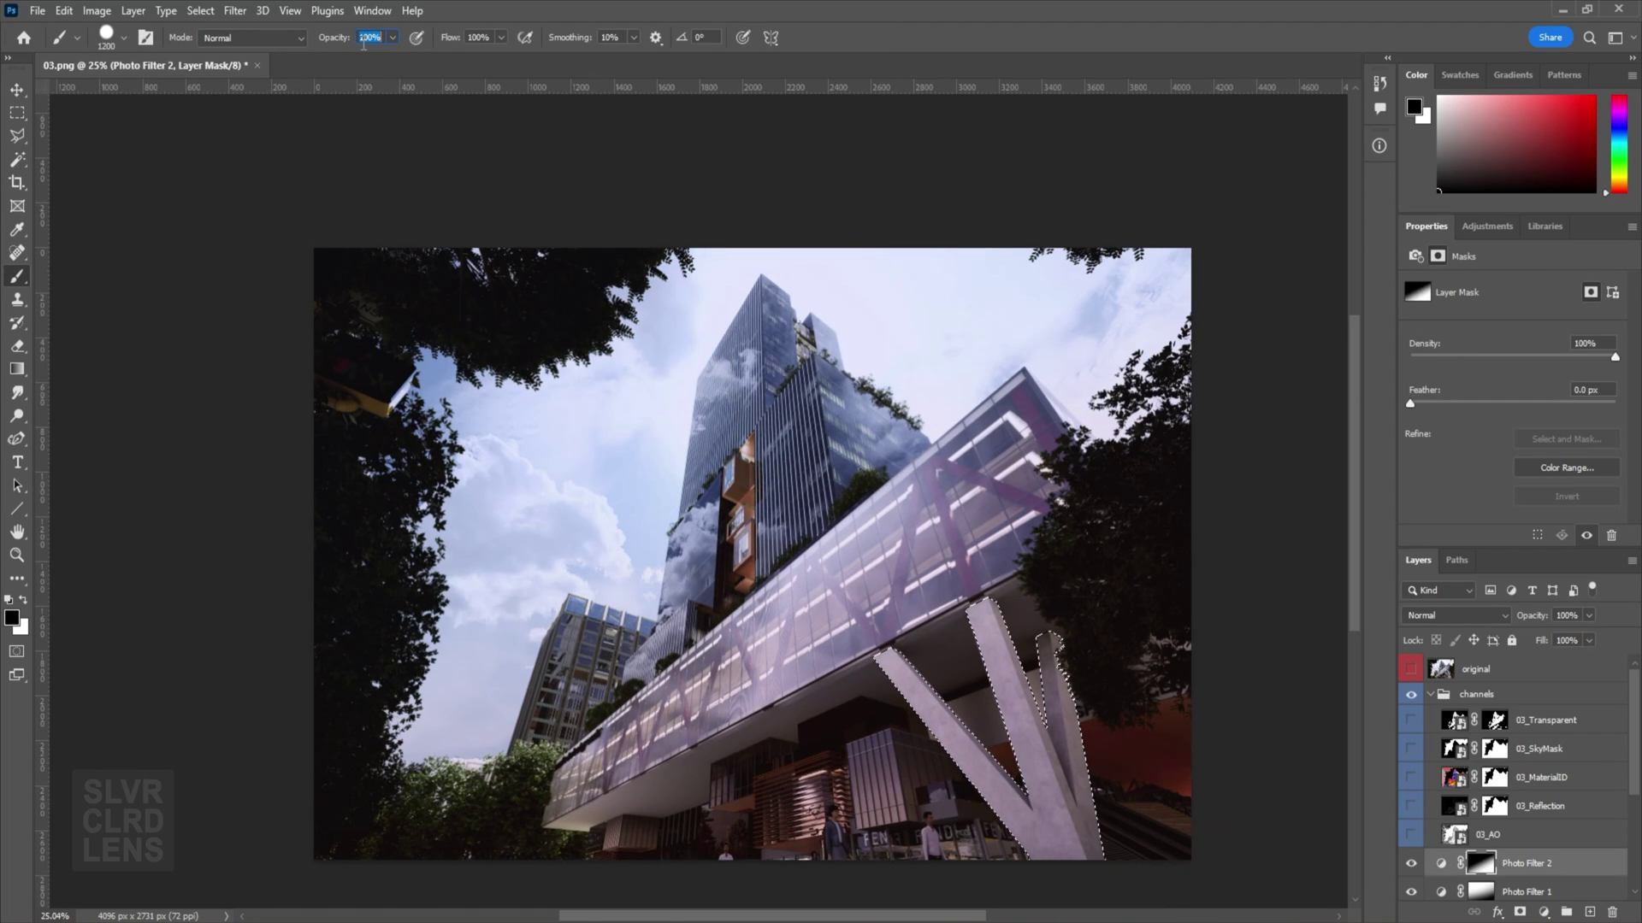
right_click(875, 552)
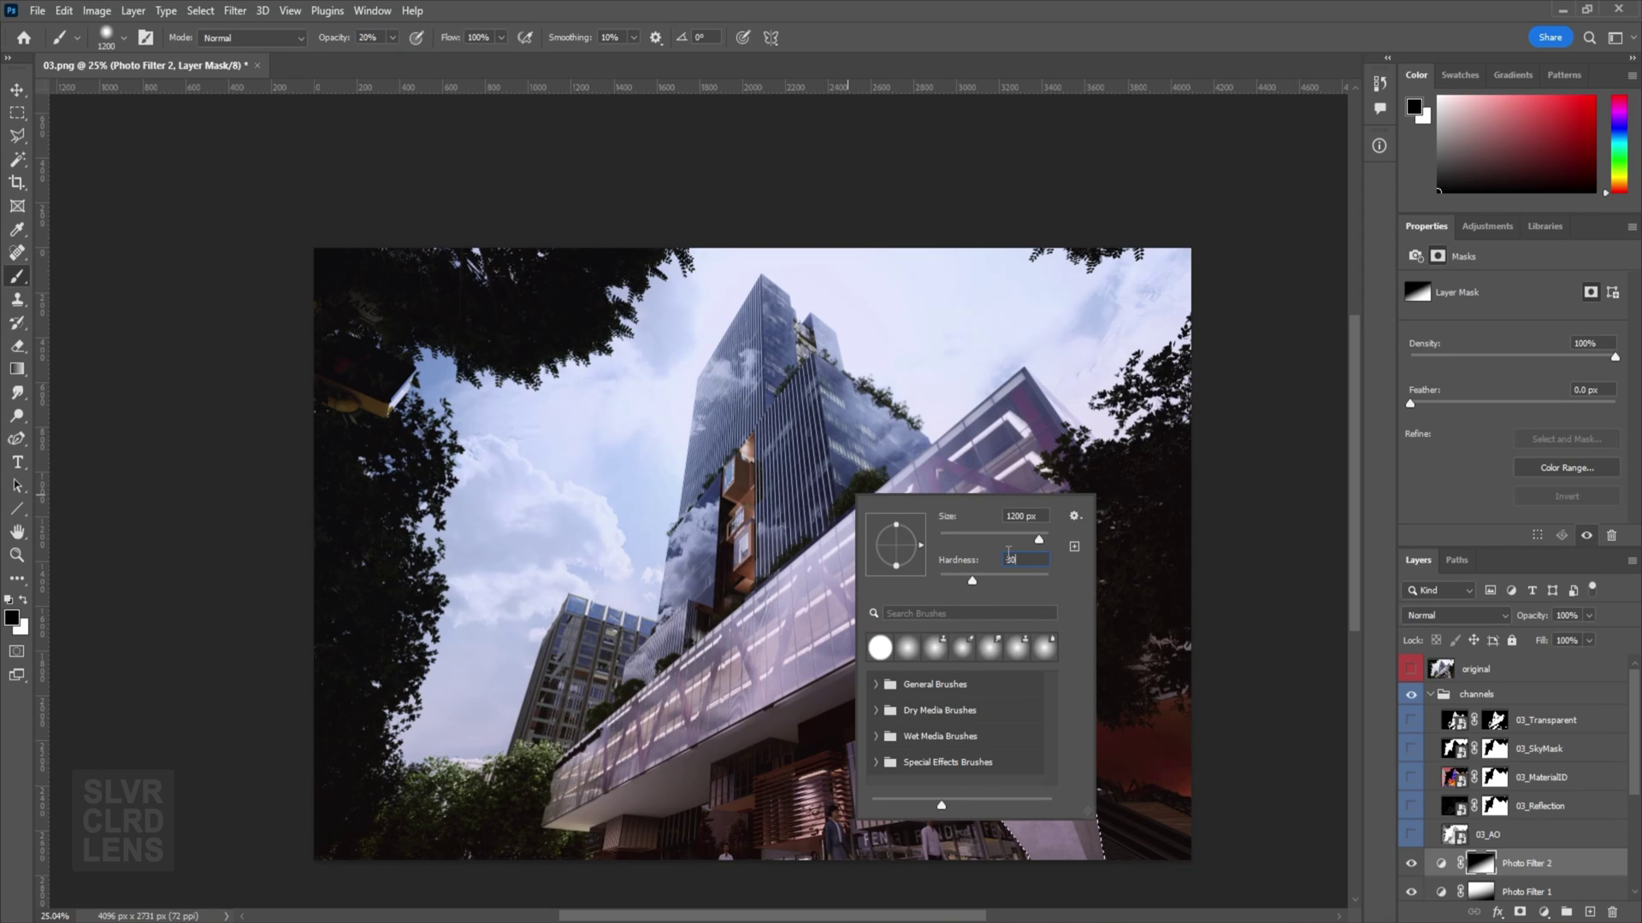
key(Return)
mouse_move(945, 653)
mouse_down()
mouse_move(1010, 667)
mouse_move(901, 787)
mouse_move(945, 834)
mouse_up()
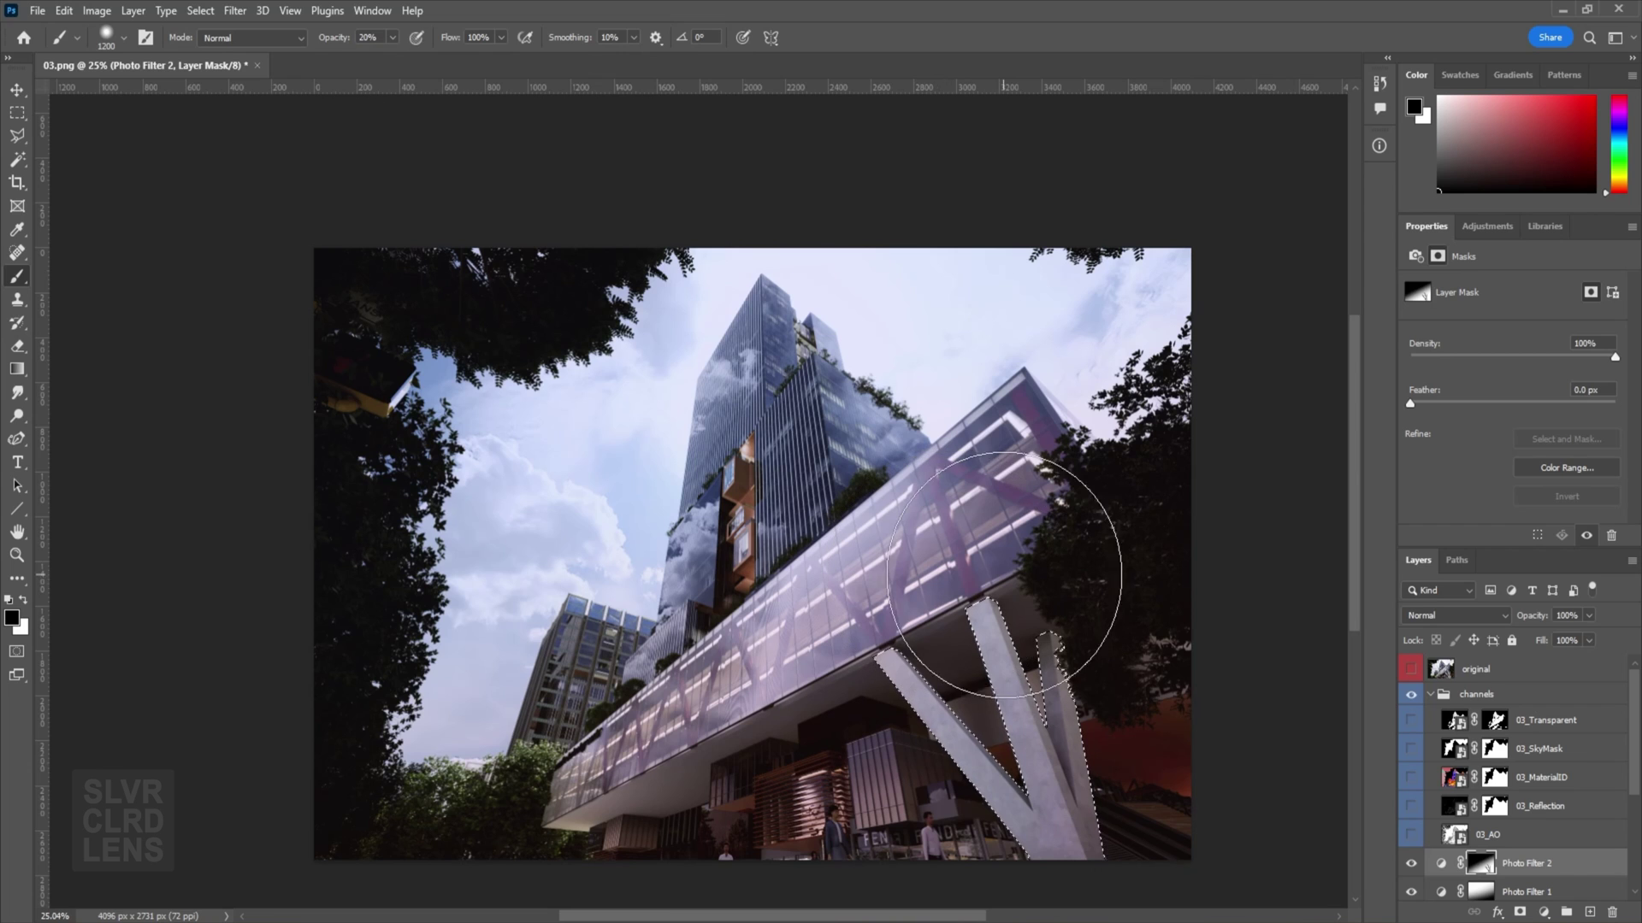
key(ctrl+d)
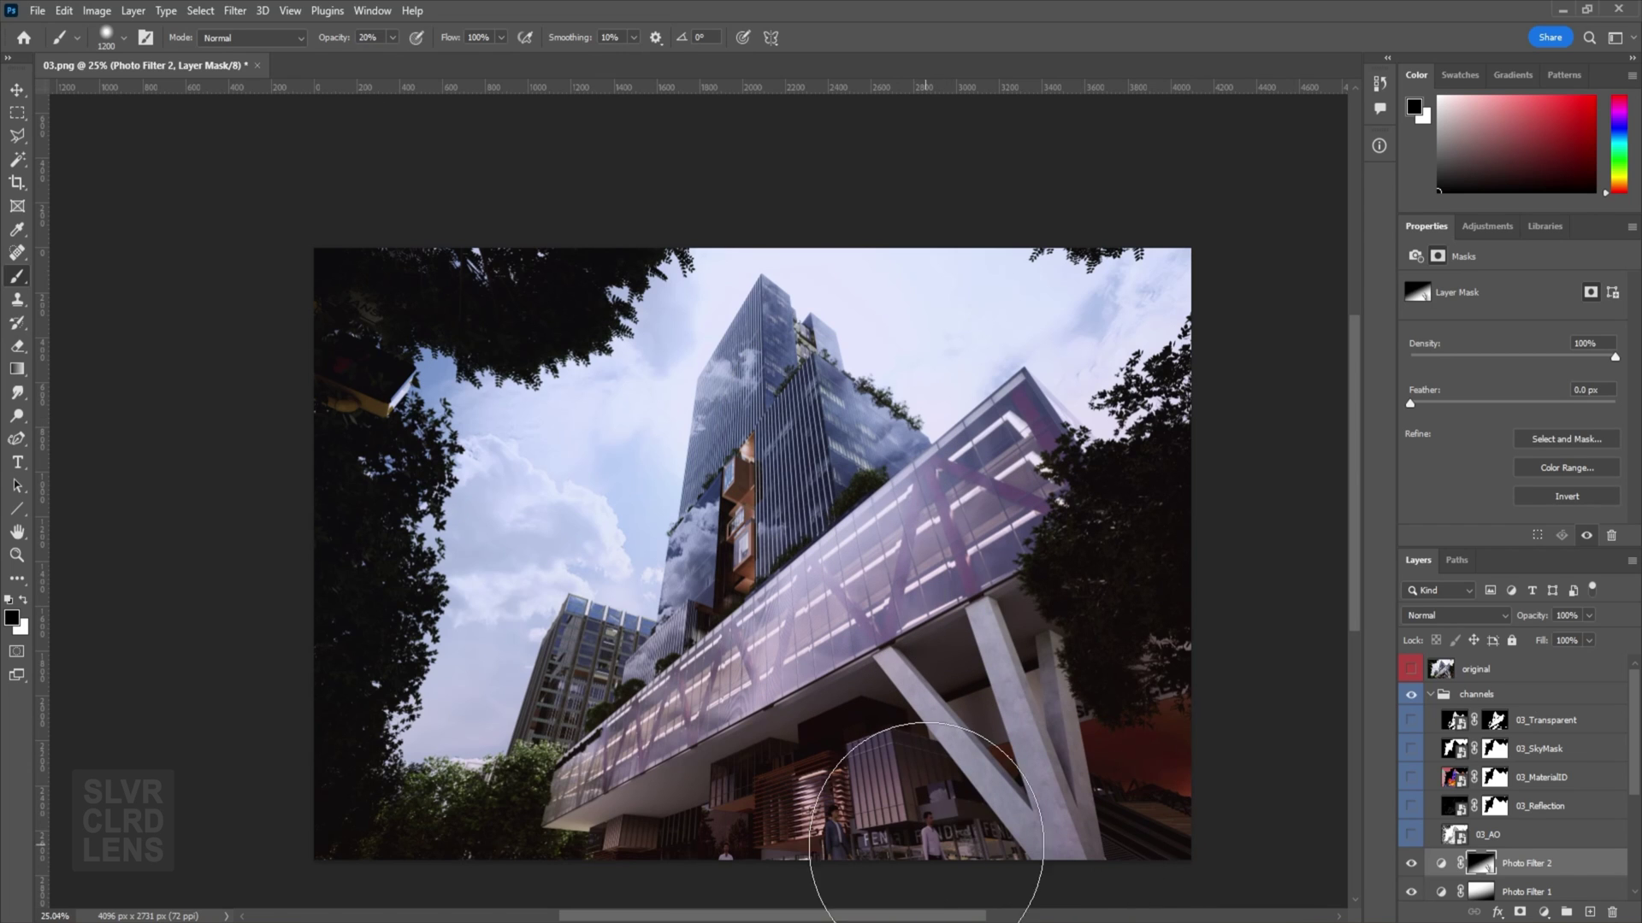
Select the red glass facade of the bridge volume in the 03_MaterialID layer, and hide that layer again.
click(1410, 777)
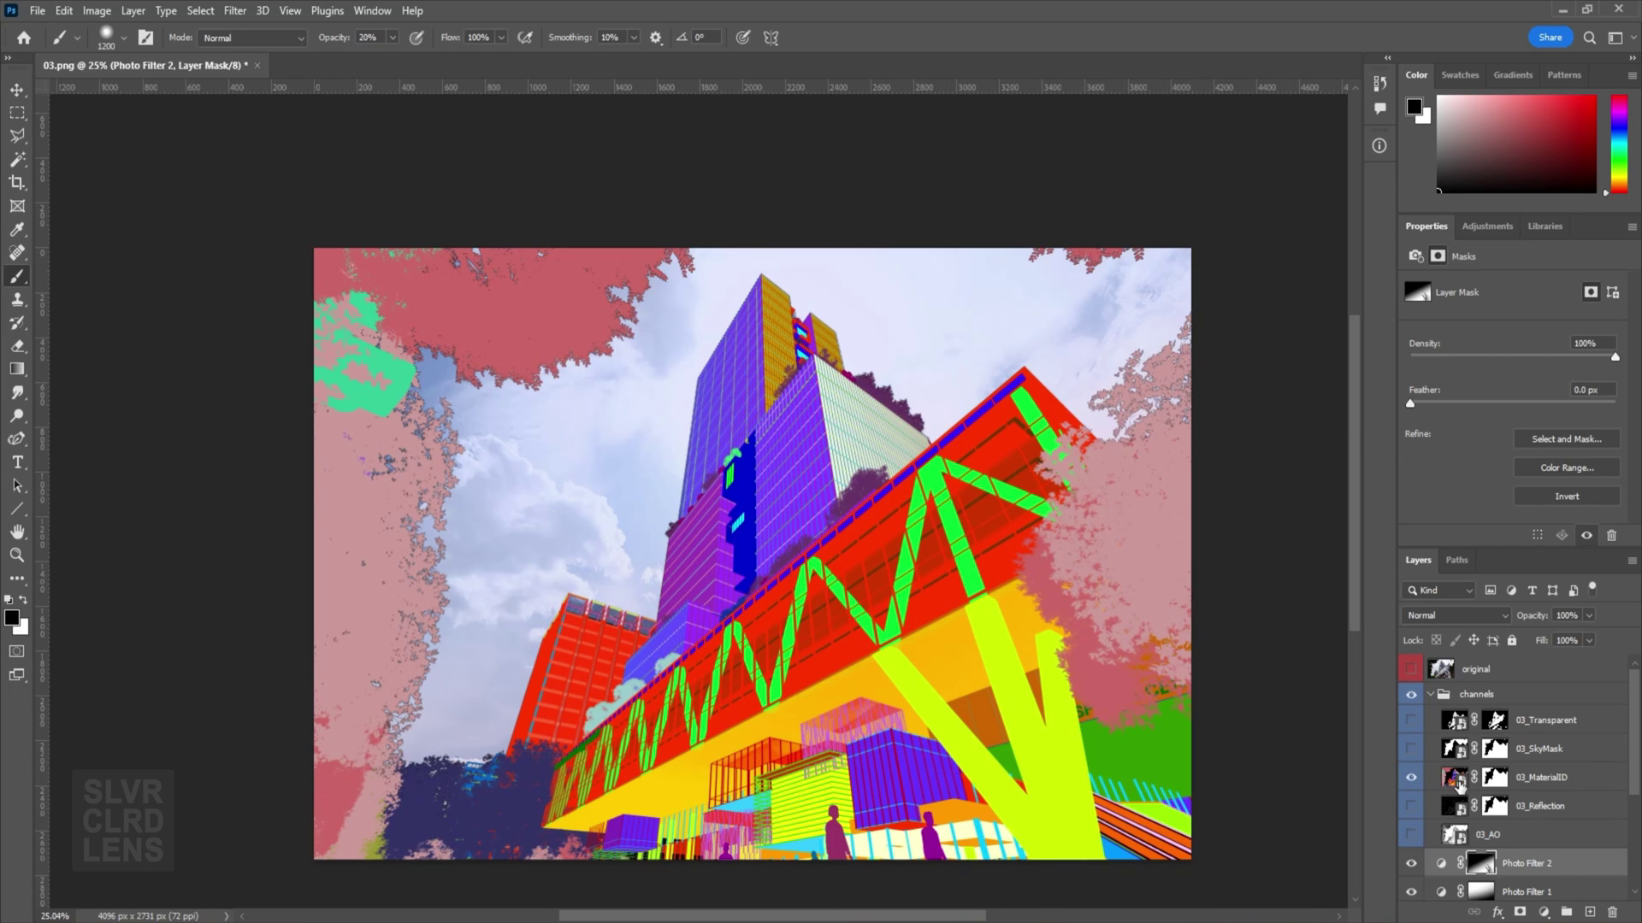
key(w)
click(1454, 783)
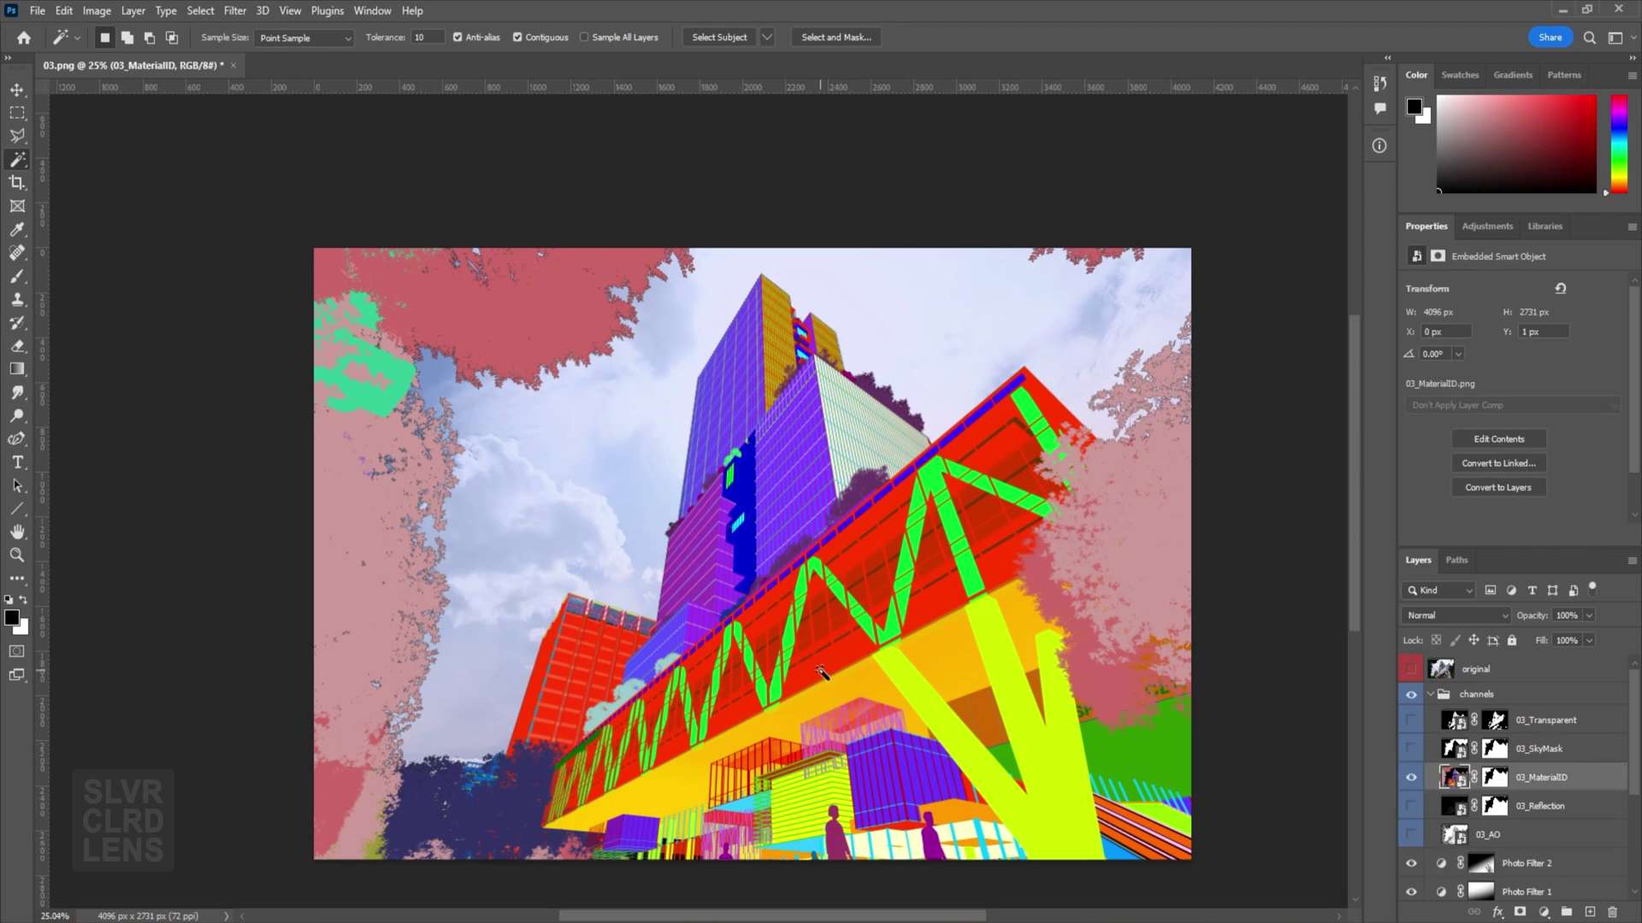
click(817, 669)
click(1410, 780)
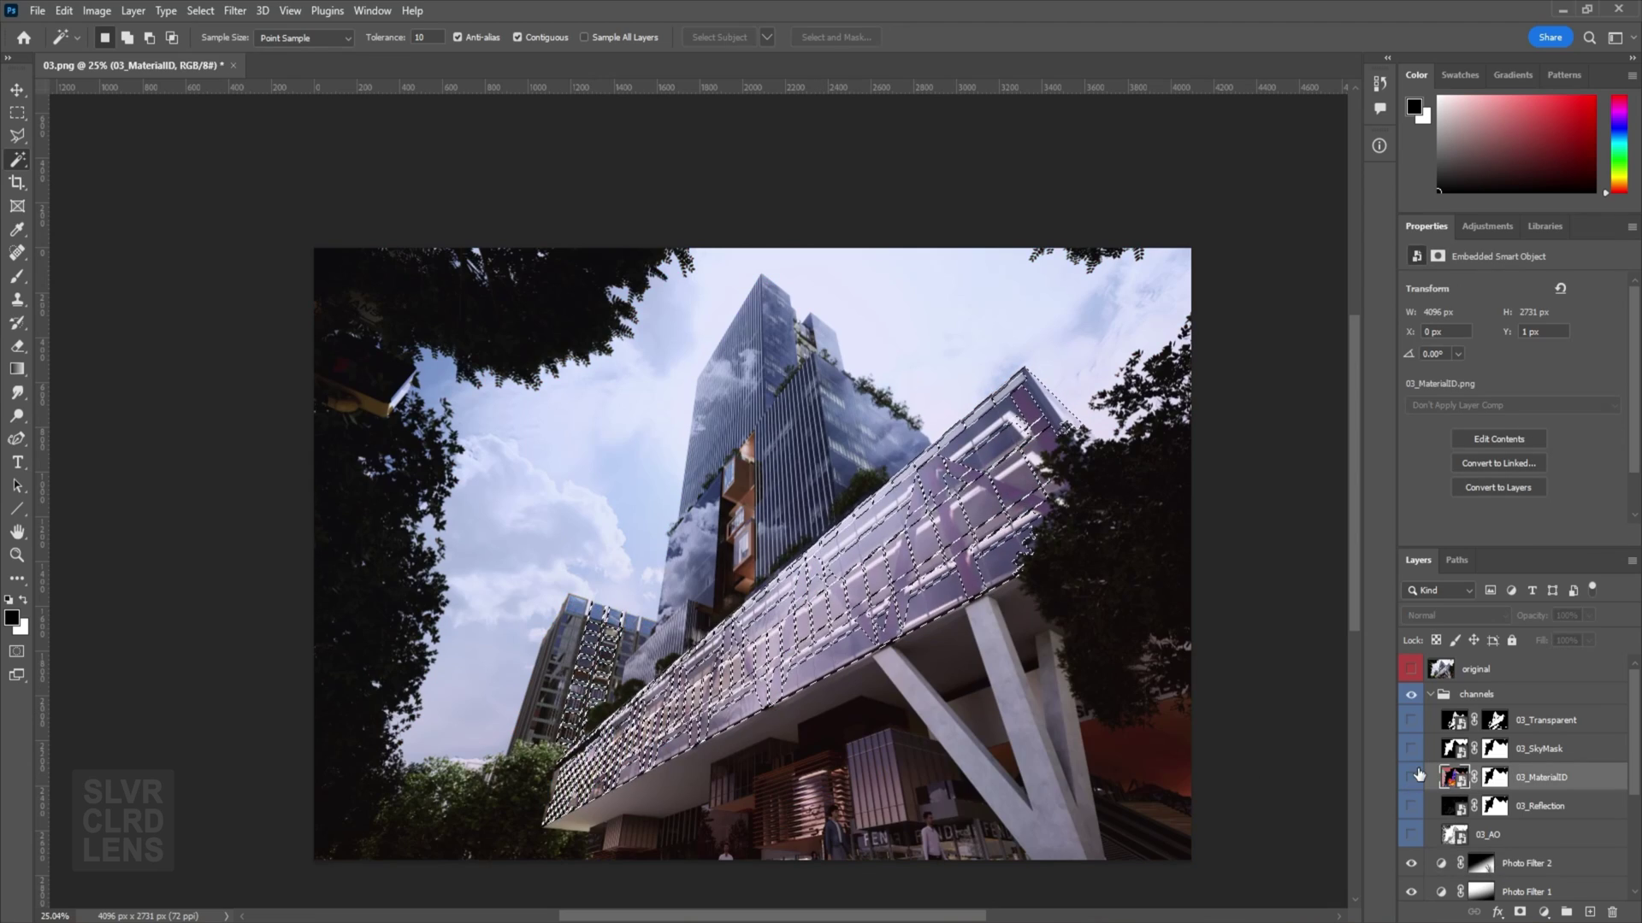
Rename the Photo Filter 2 layer as Photo Filter_warm.
click(1526, 866)
double_click(1534, 865)
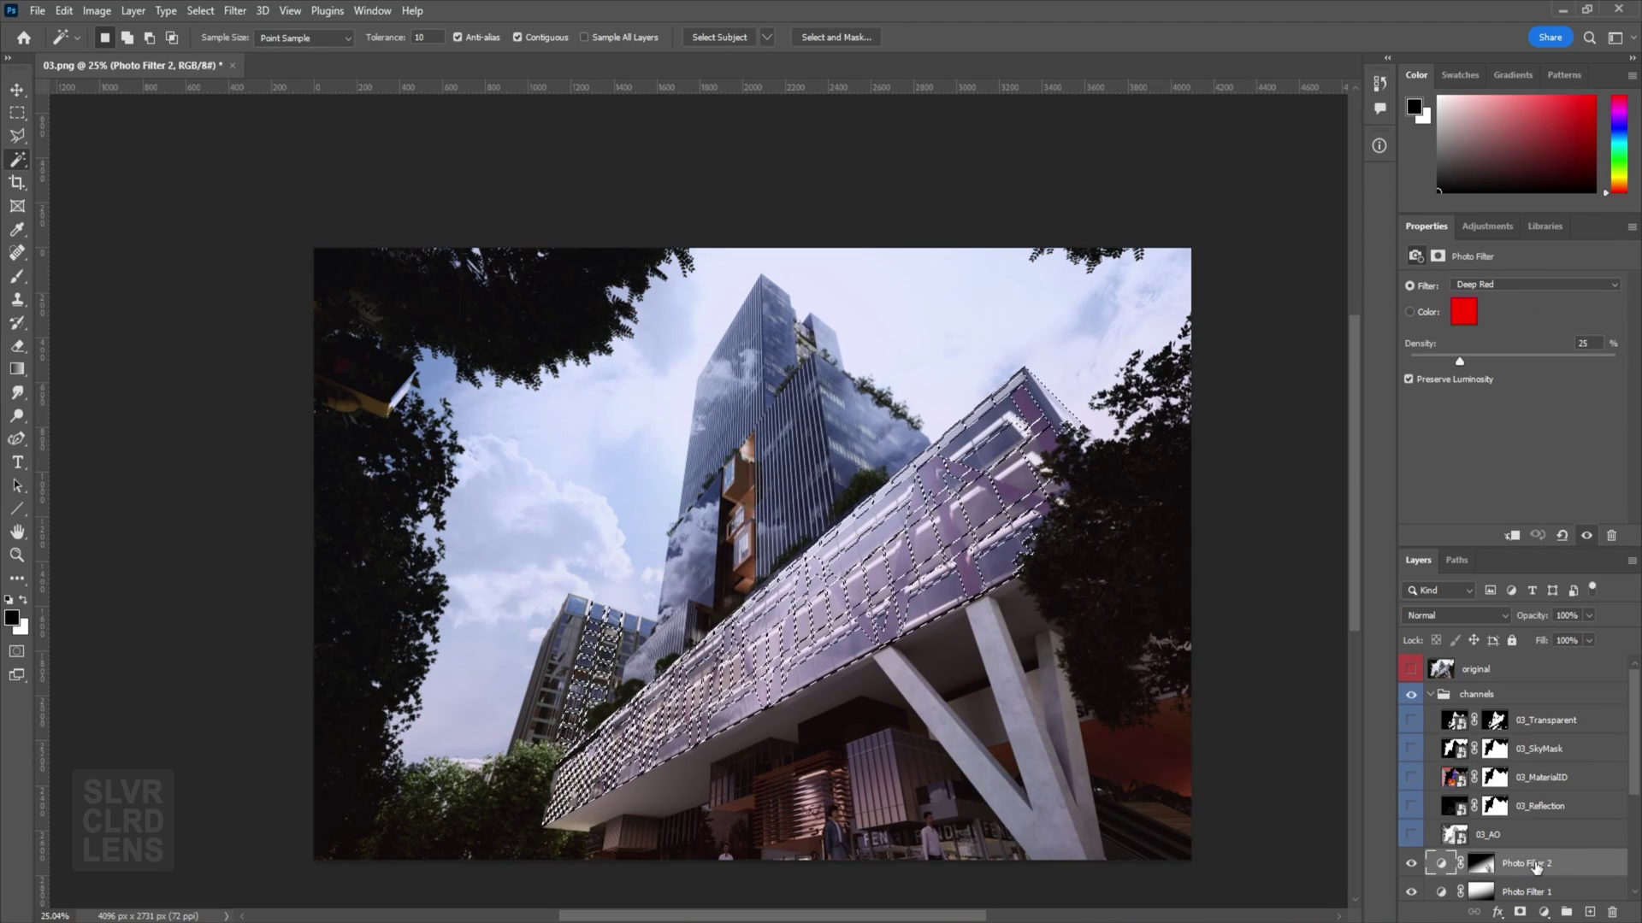
click(1557, 861)
key(BackSpace)
text(_warm)
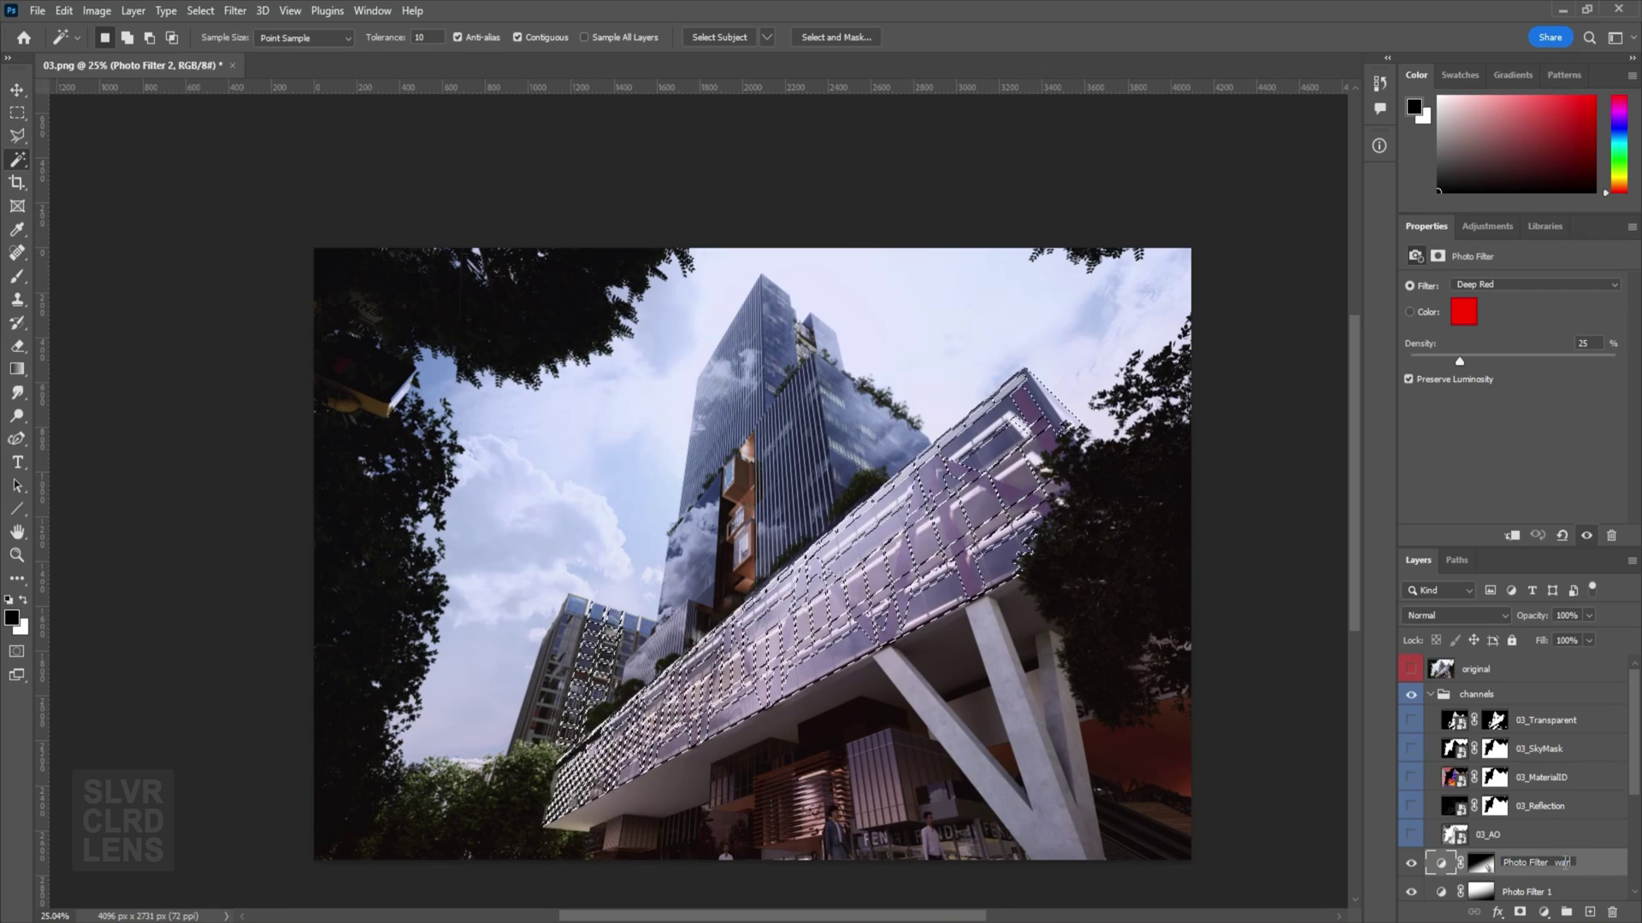
key(Return)
Rename the Photo Filter 1 layer as Photo Filter_cool.
scroll(1562, 869, down, 1)
double_click(1546, 866)
key(Right)
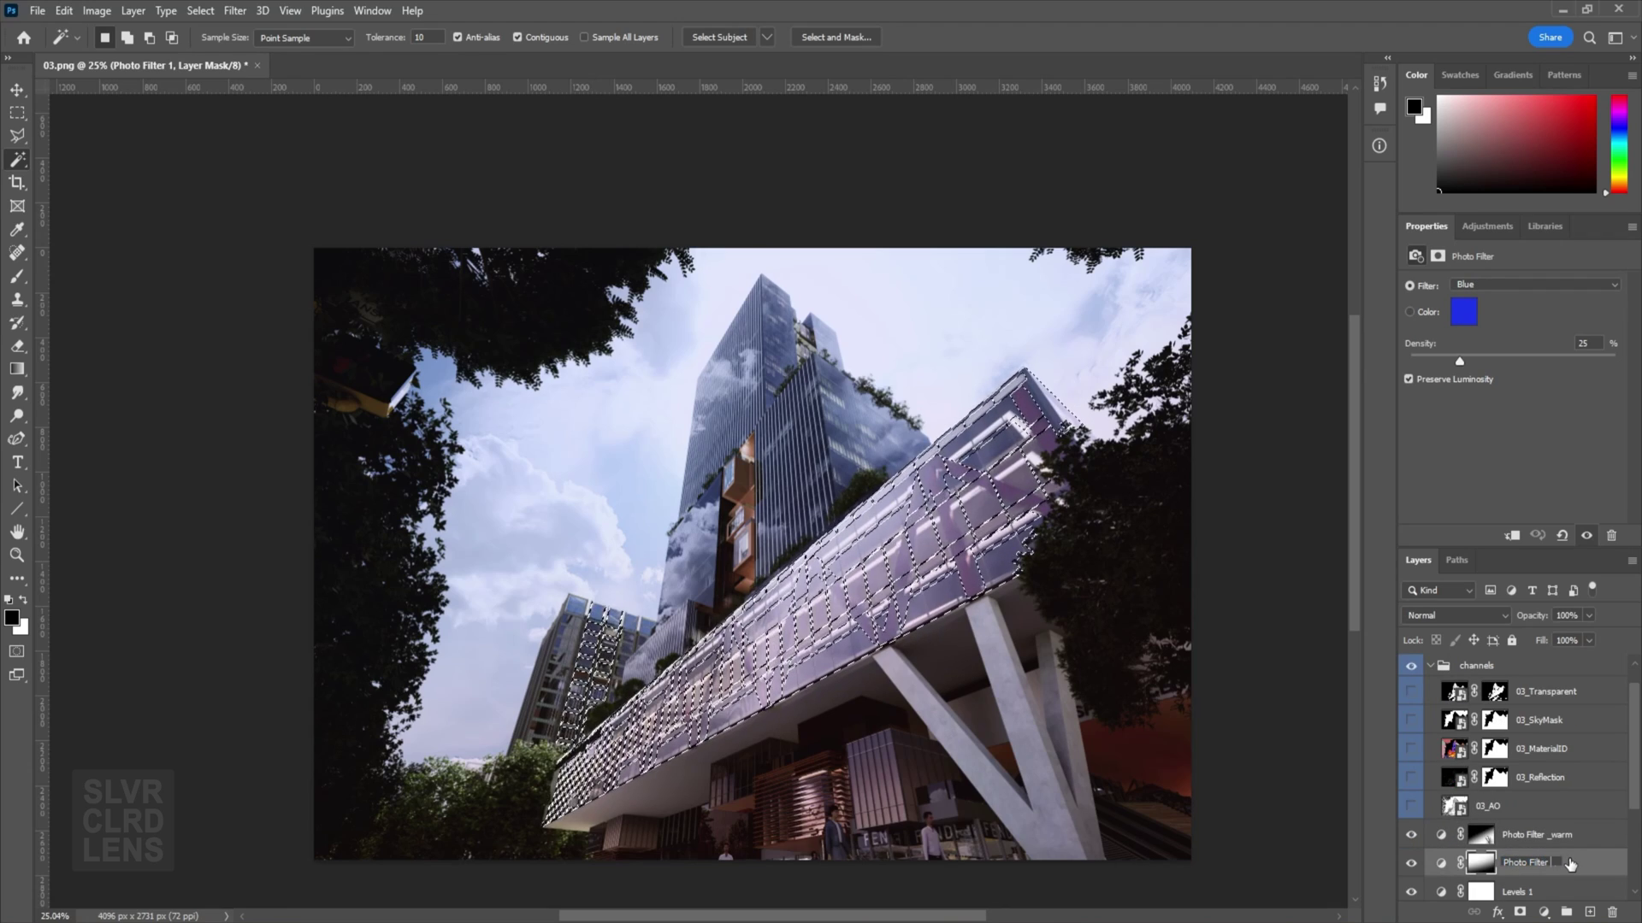
key(BackSpace)
text(_cool)
text(l)
key(Return)
Paint black and white at 20% opacity on the Photo Filter_warm mask within the glass facade selection to balance its tint, and deselect.
click(1530, 834)
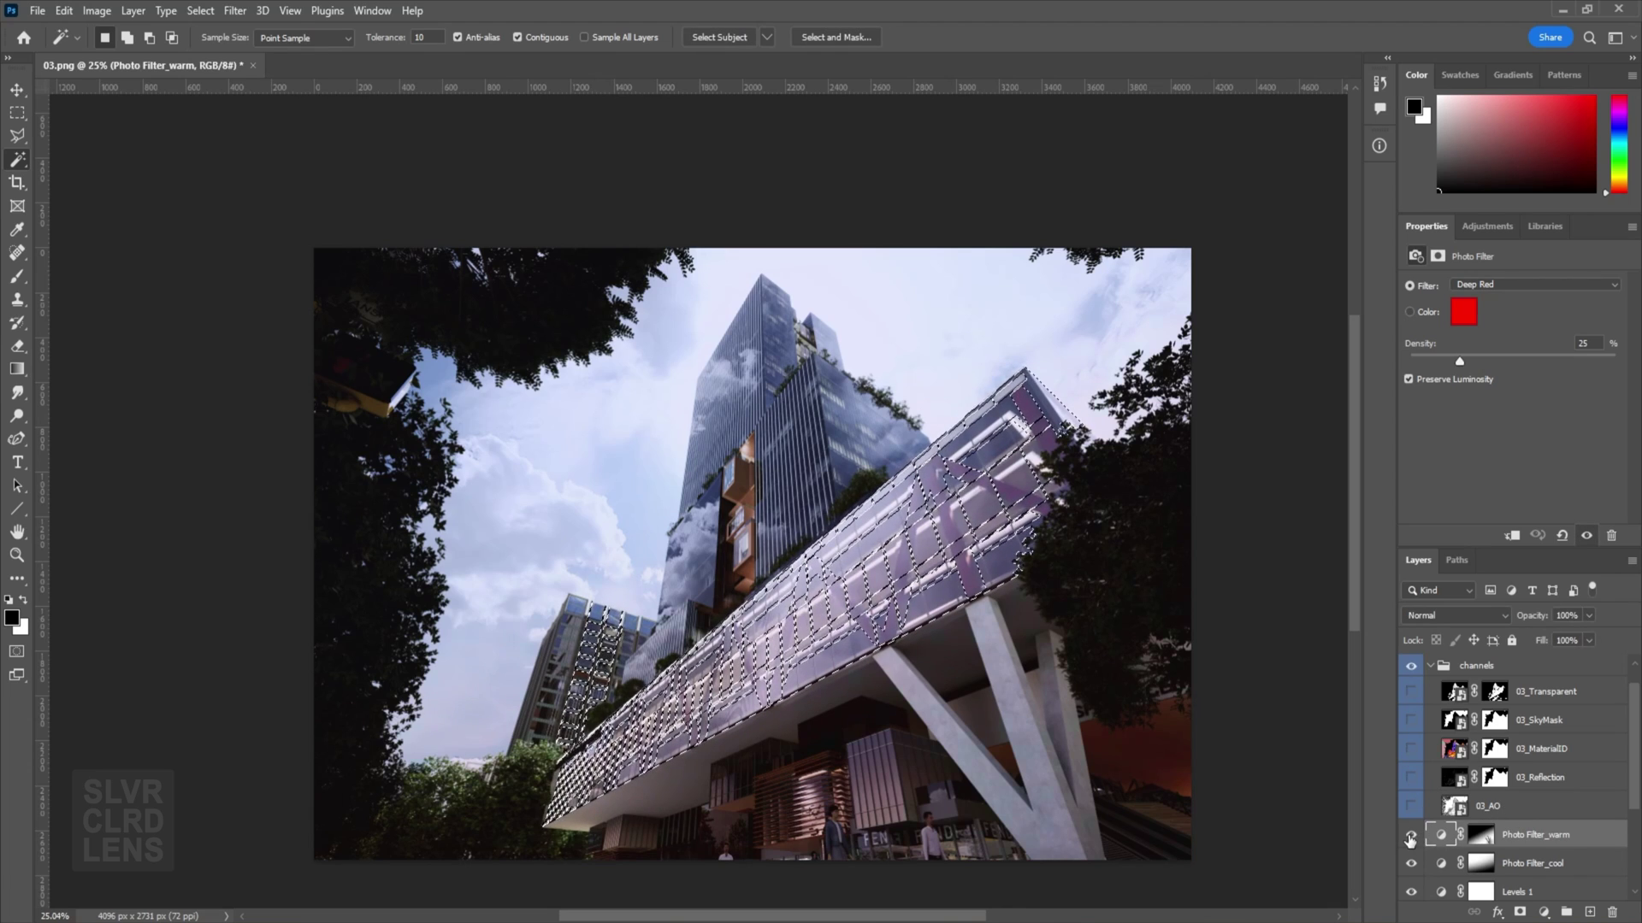
click(1481, 834)
key(b)
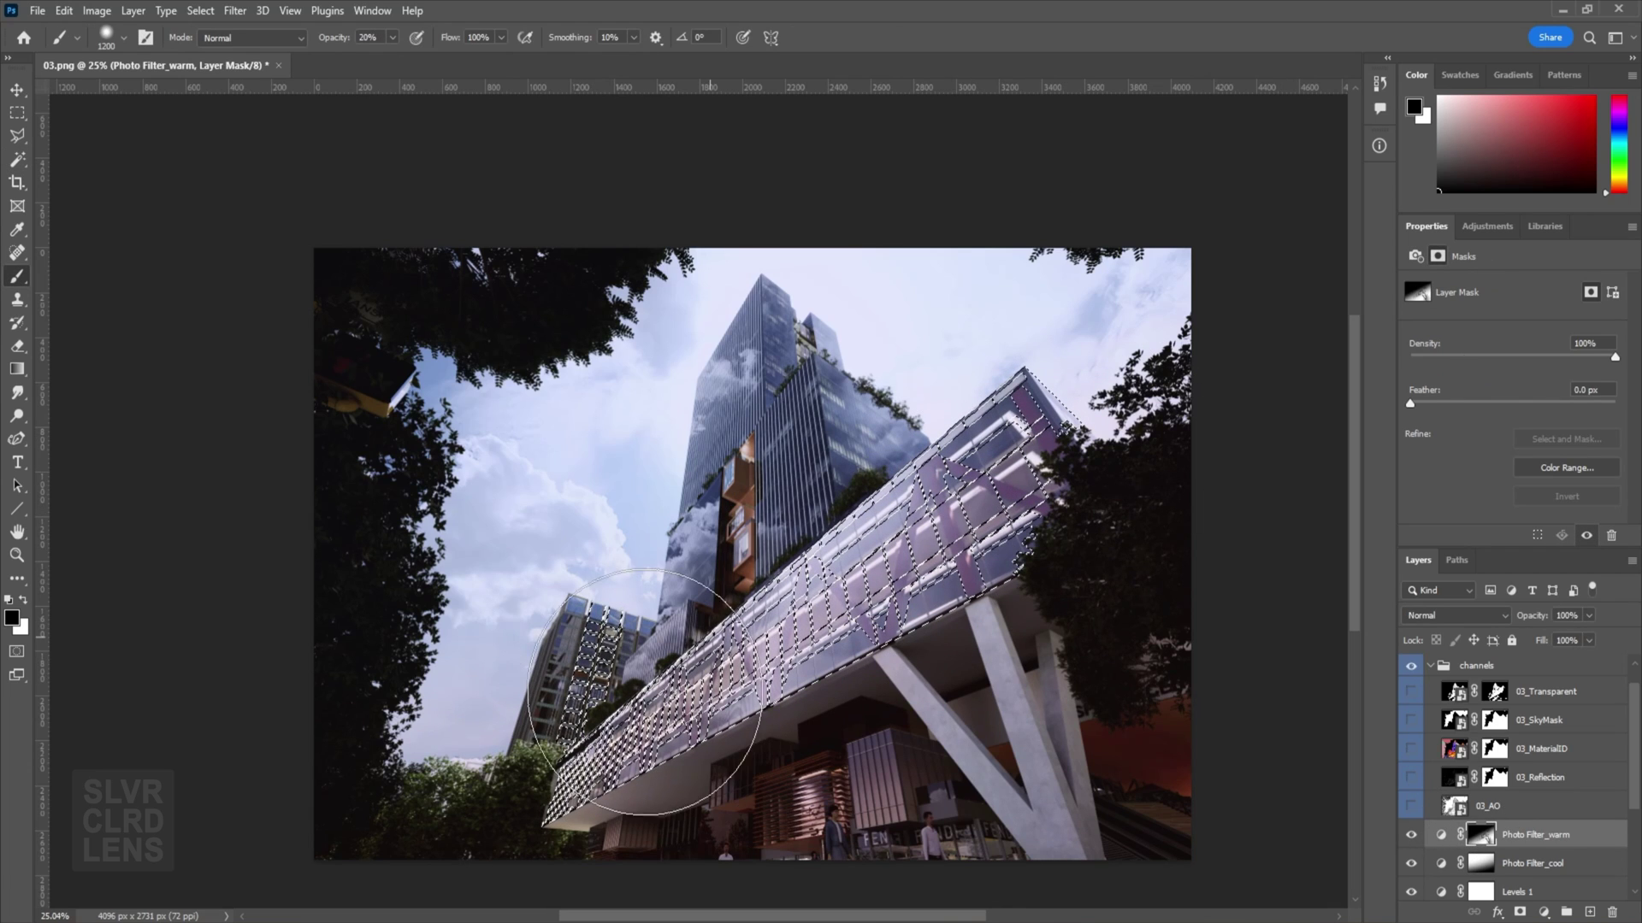
drag(646, 693, 876, 560)
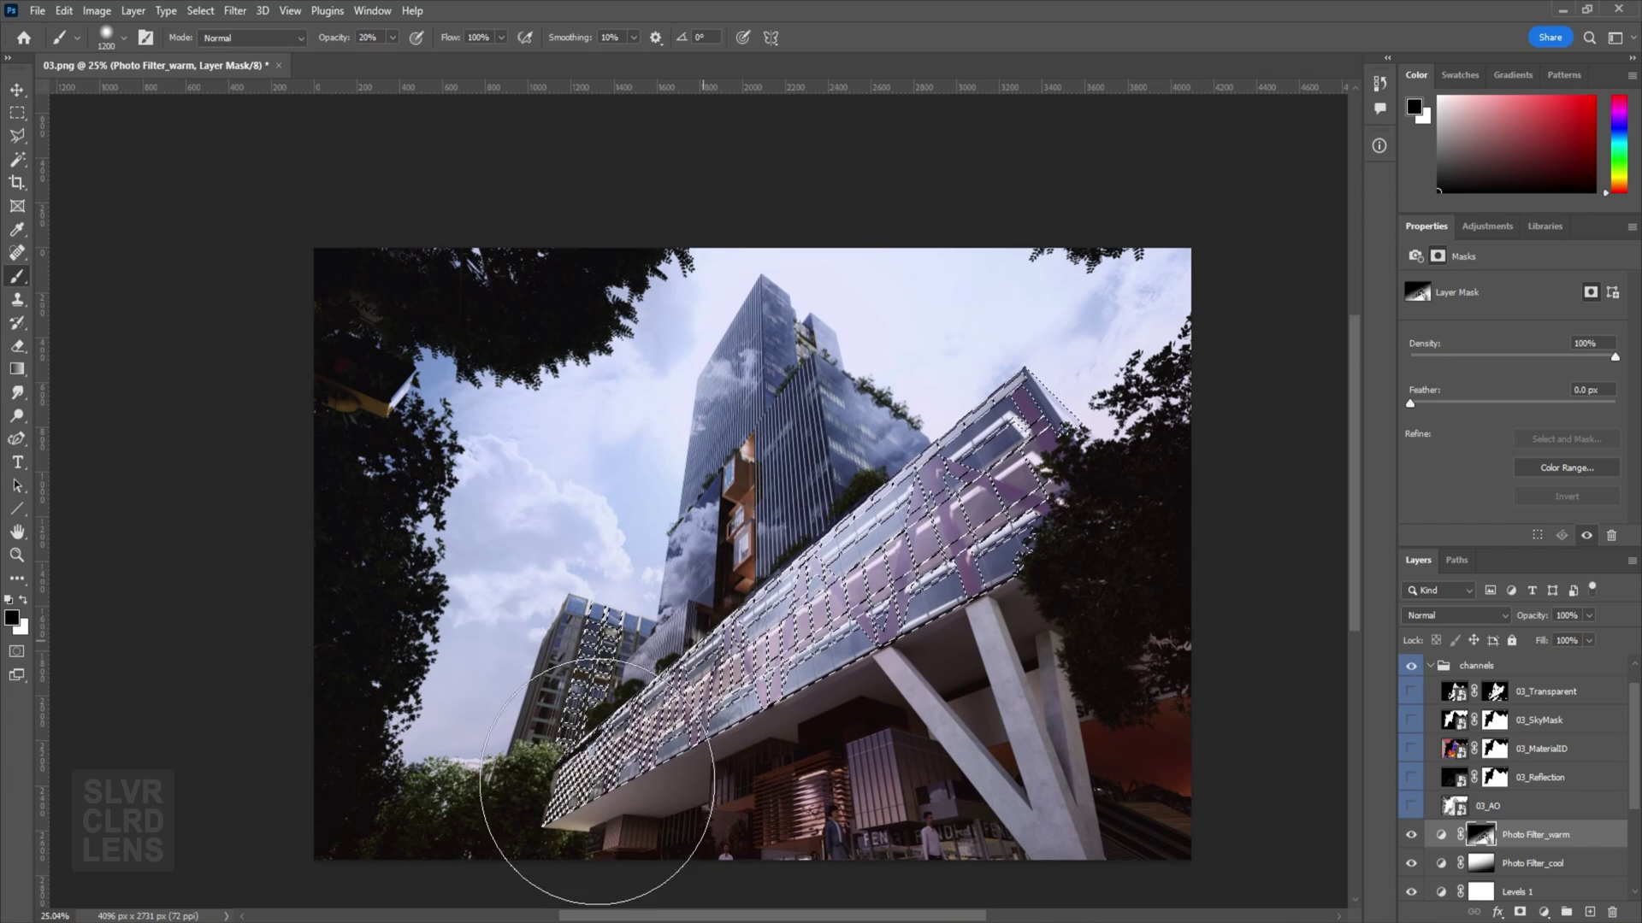
key(x)
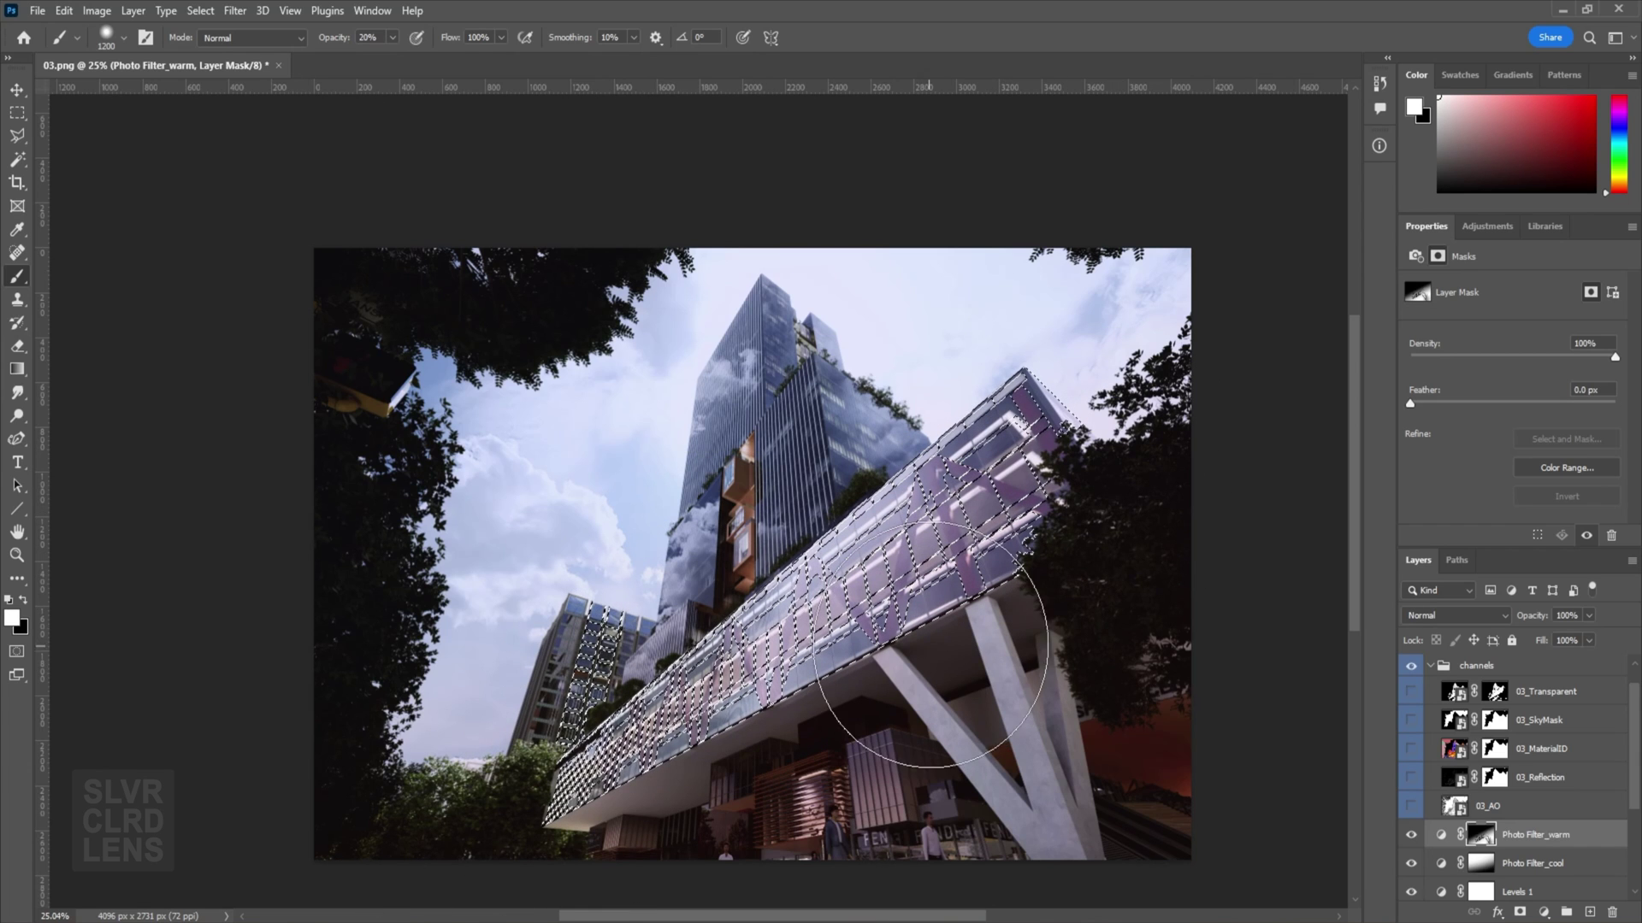
key(ctrl+d)
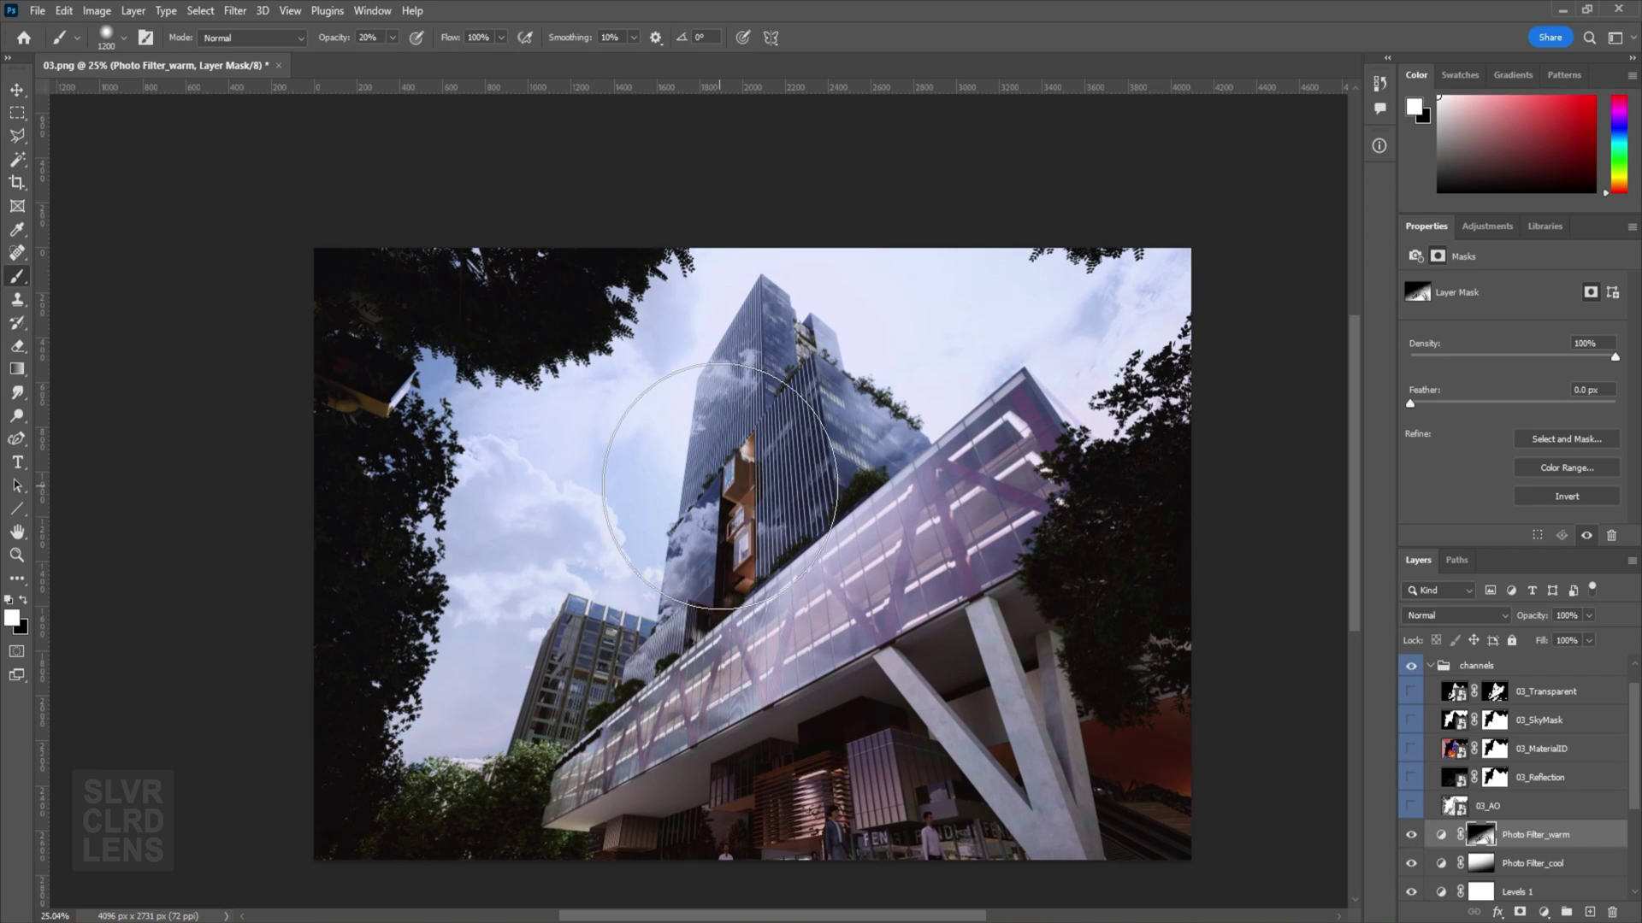
Select the dark blue area of the tower's orange recess in the 03_MaterialID layer, and hide that layer again.
key(m)
drag(714, 439, 758, 624)
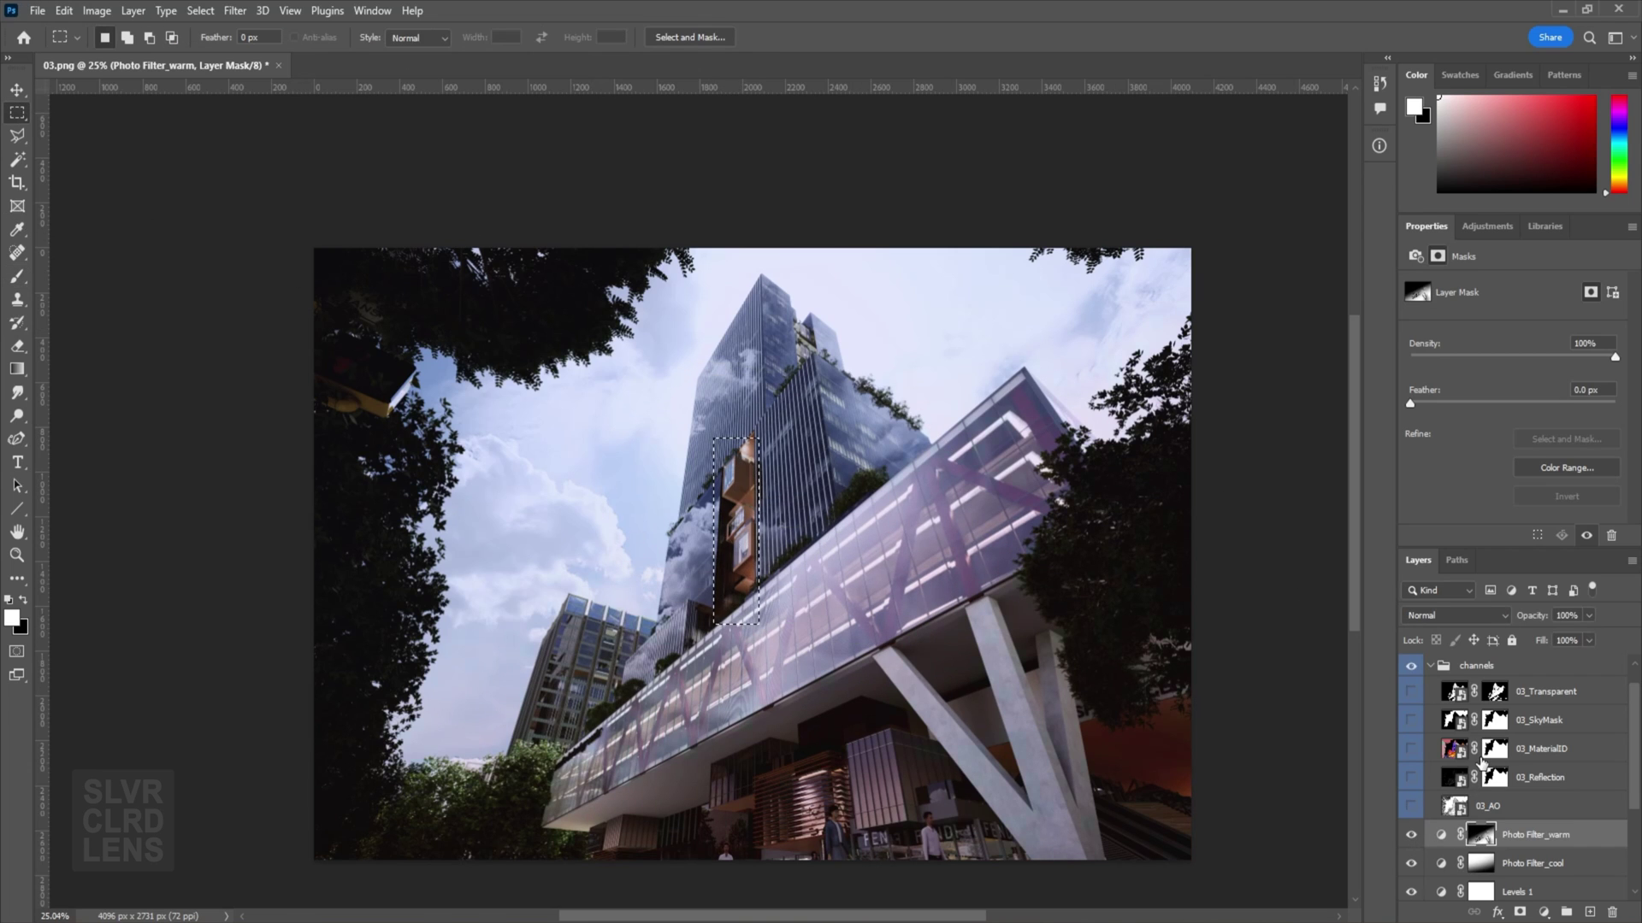
click(1411, 749)
click(1449, 753)
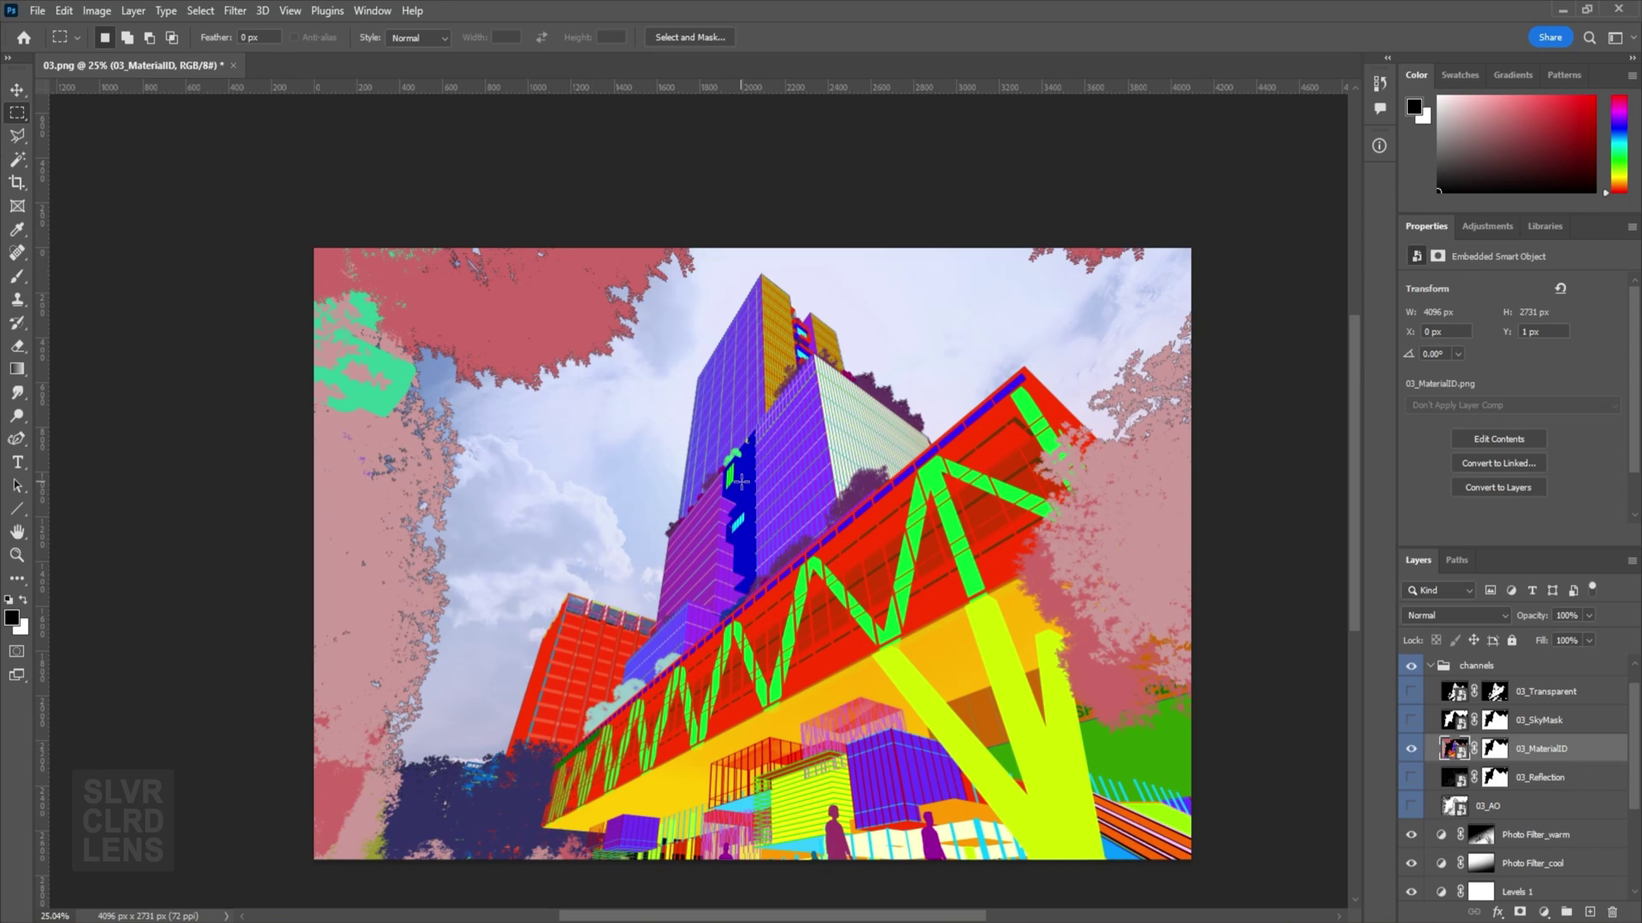
key(w)
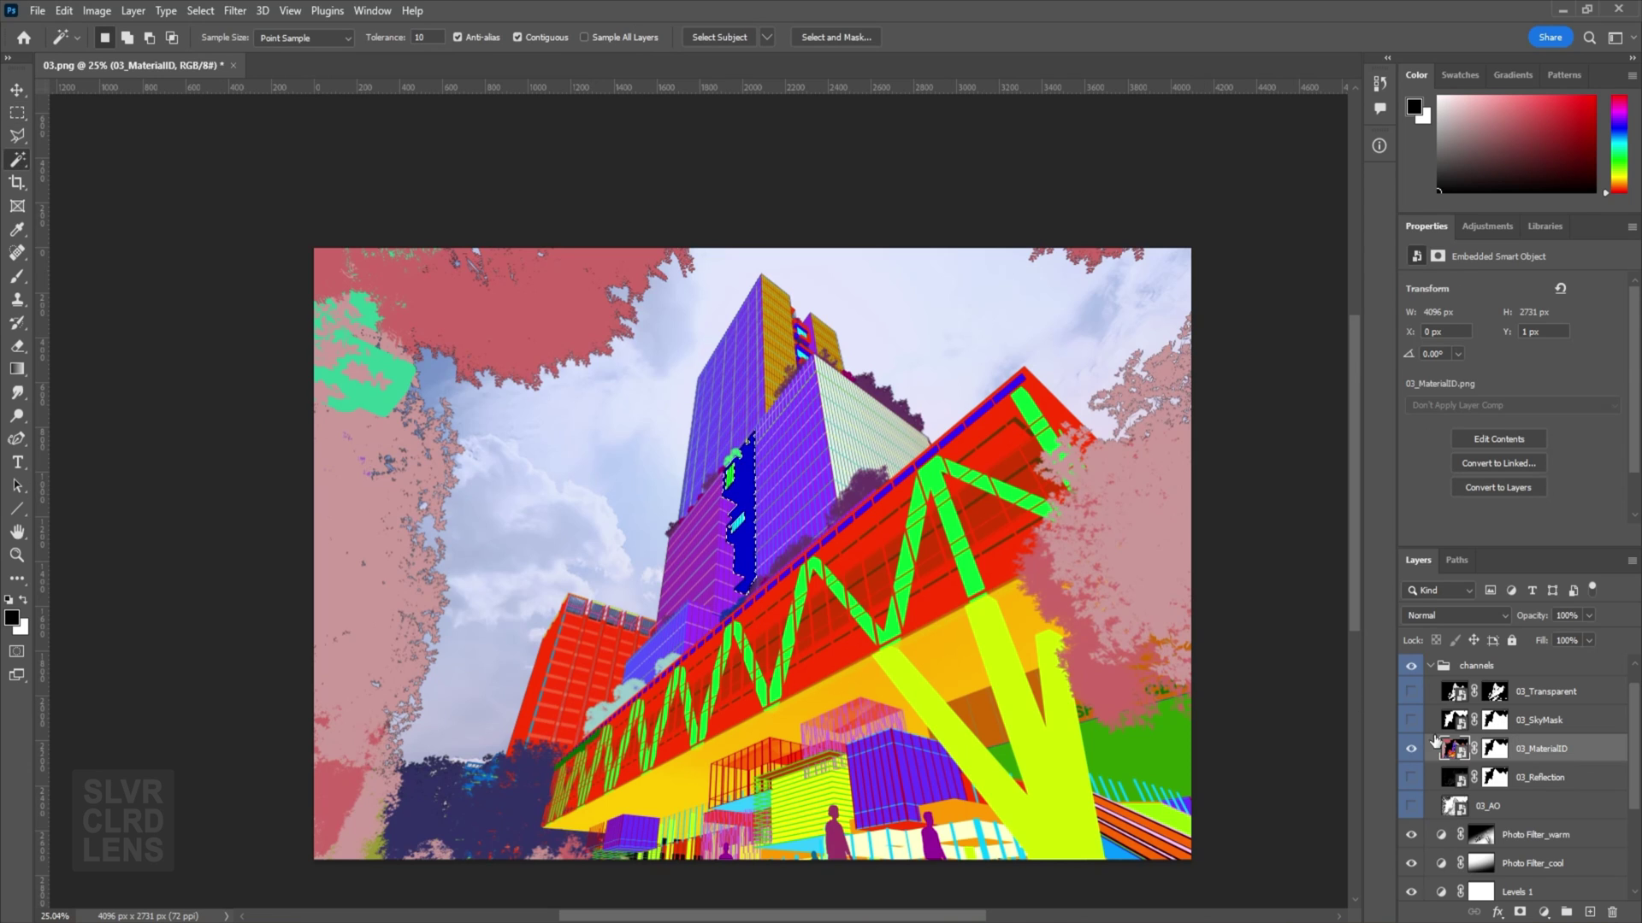
click(1411, 749)
Paint white at 20% opacity on the Photo Filter_warm mask within the tower recess selection to strengthen the warm tint.
click(1481, 835)
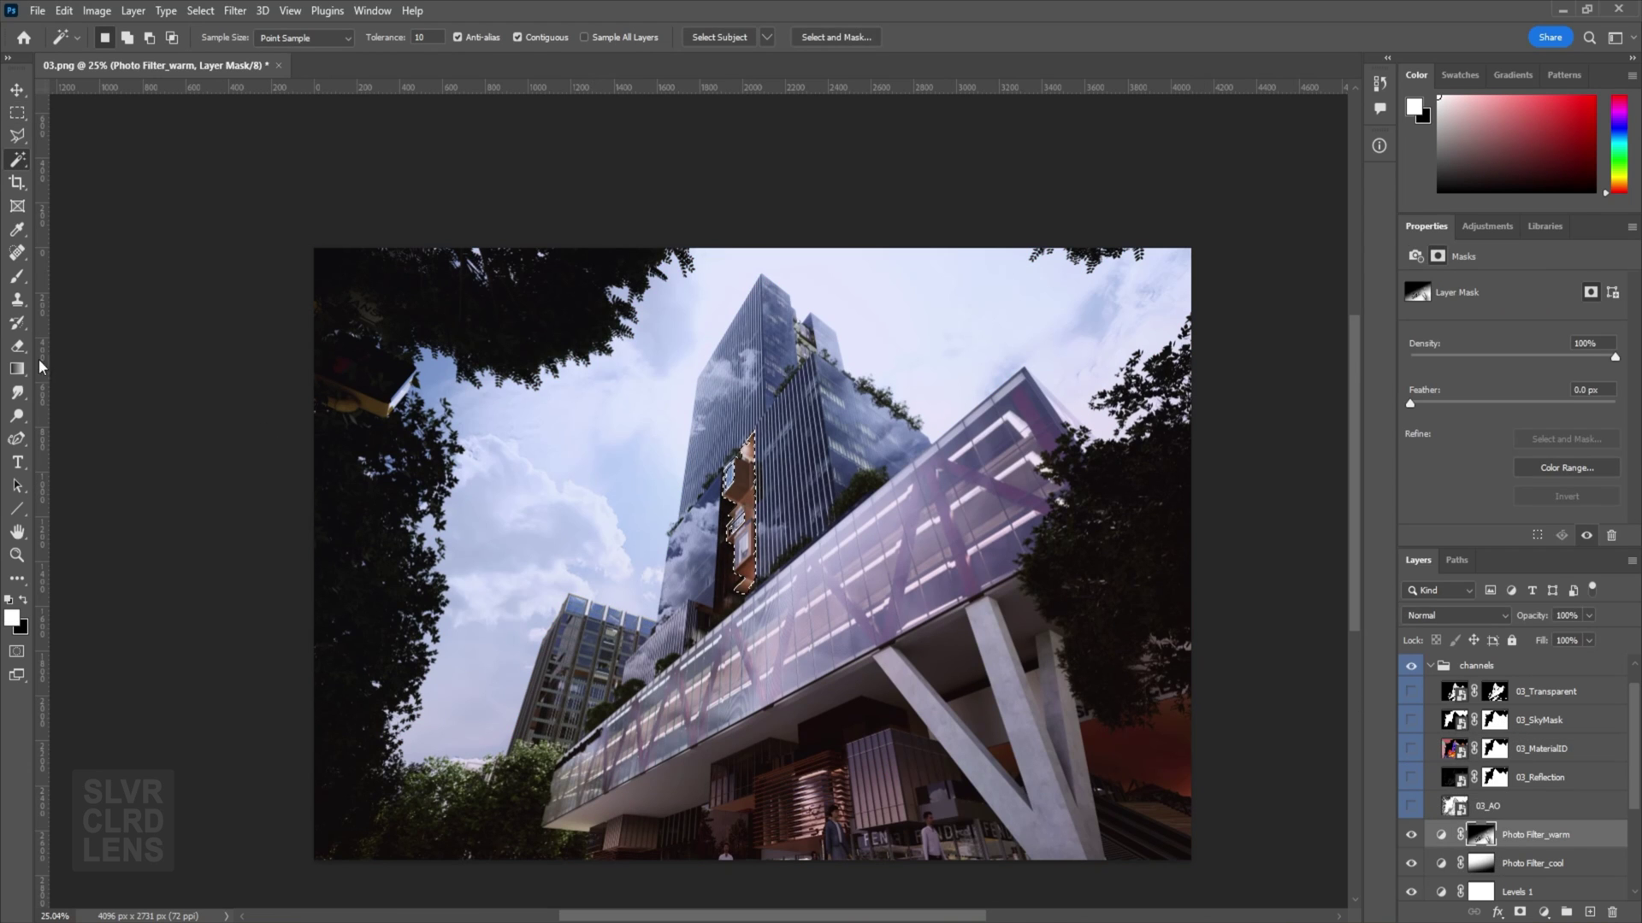
key(b)
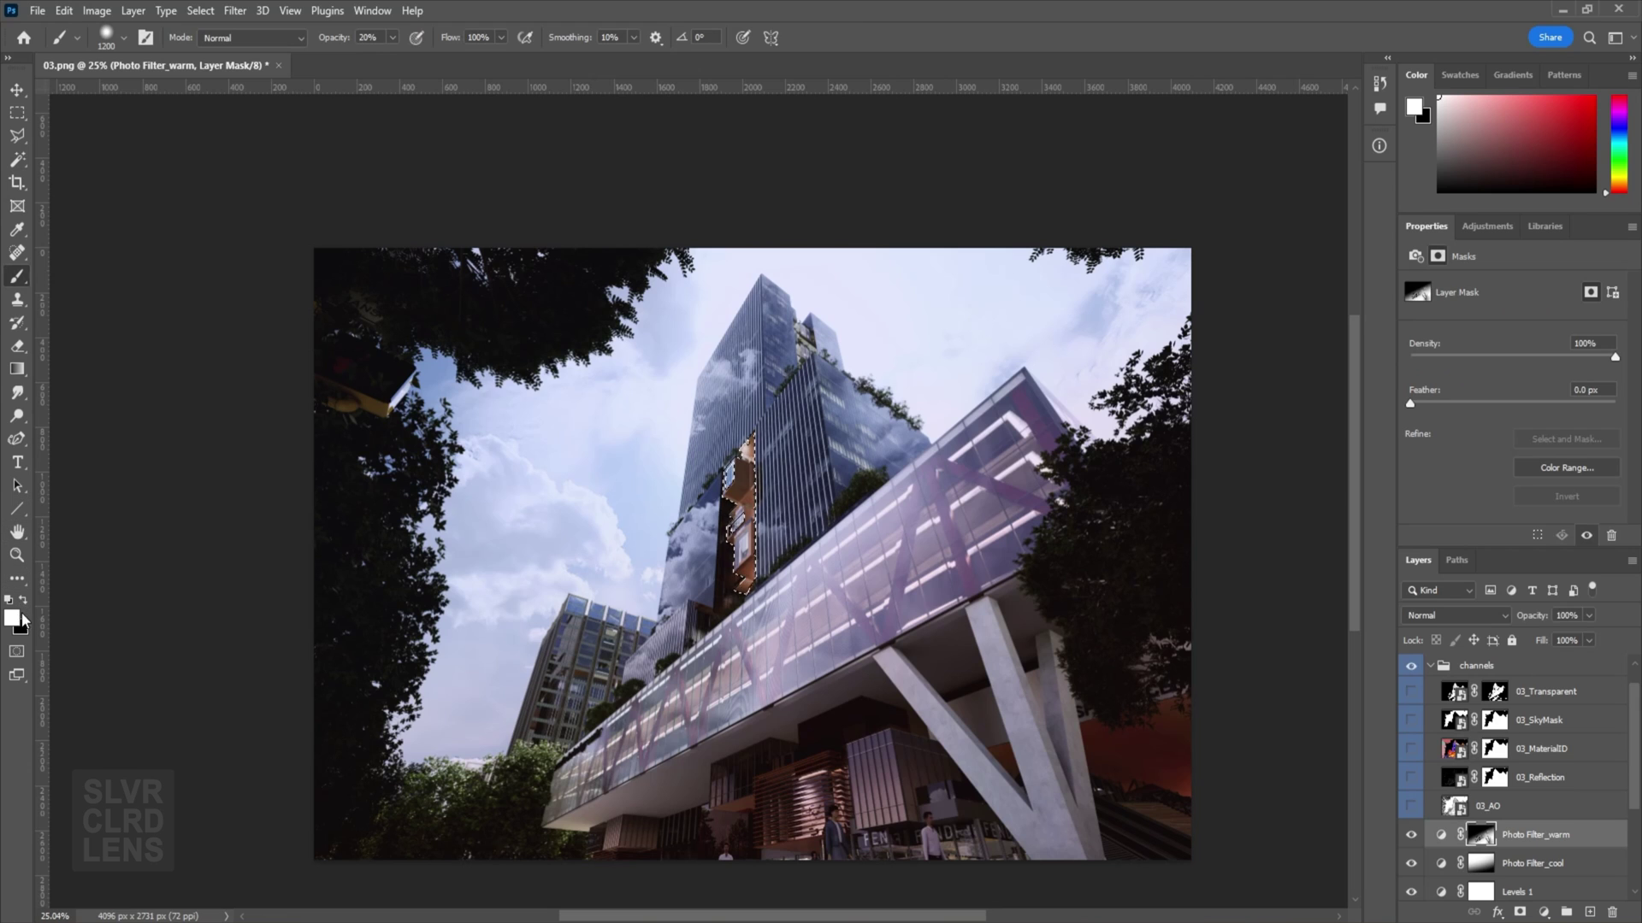
drag(716, 508, 729, 462)
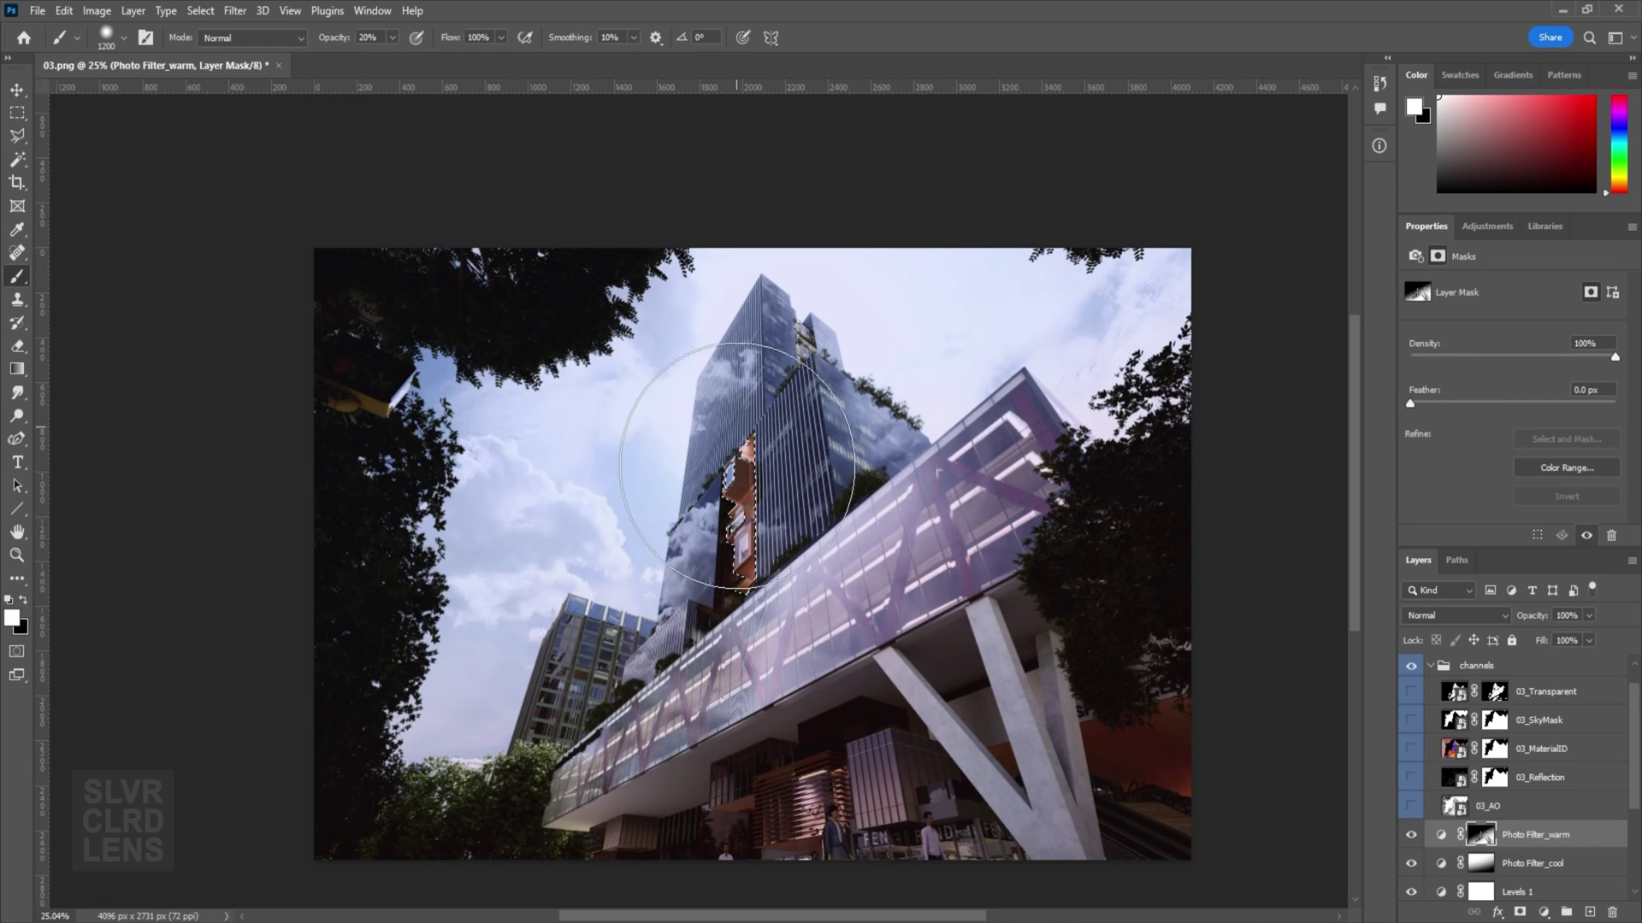
Deselect the tower recess, select the blue-violet podium box facades and similar areas in the 03_MaterialID layer, and hide that layer again.
key(ctrl+d)
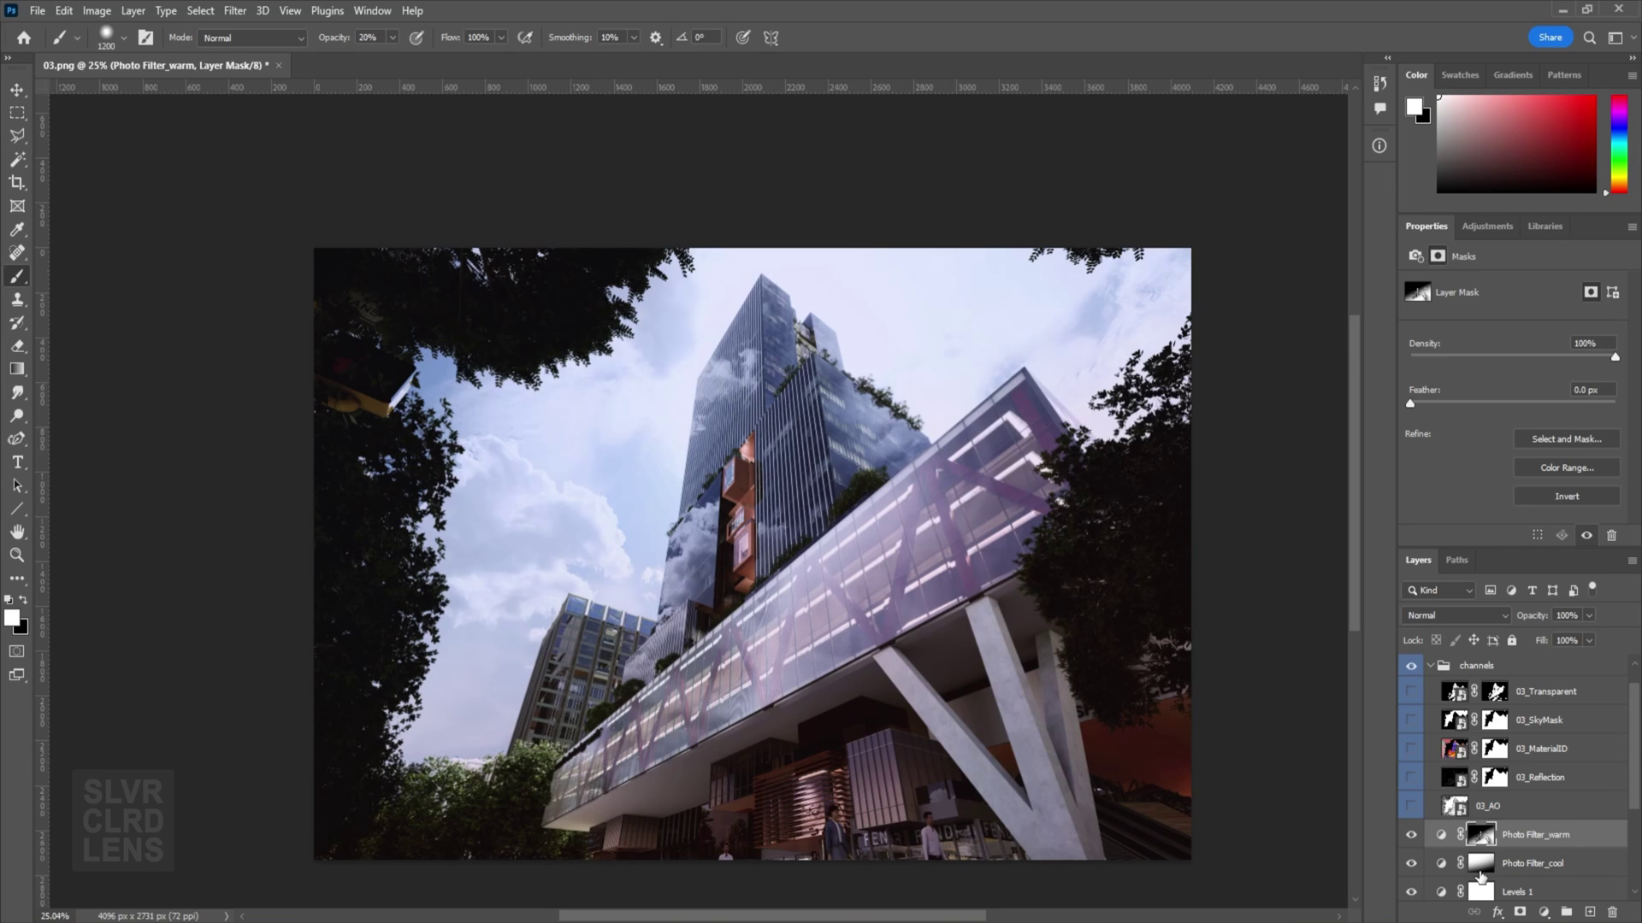
key(bracketleft)
key(bracketleft)
key(bracketleft)
key(bracketleft)
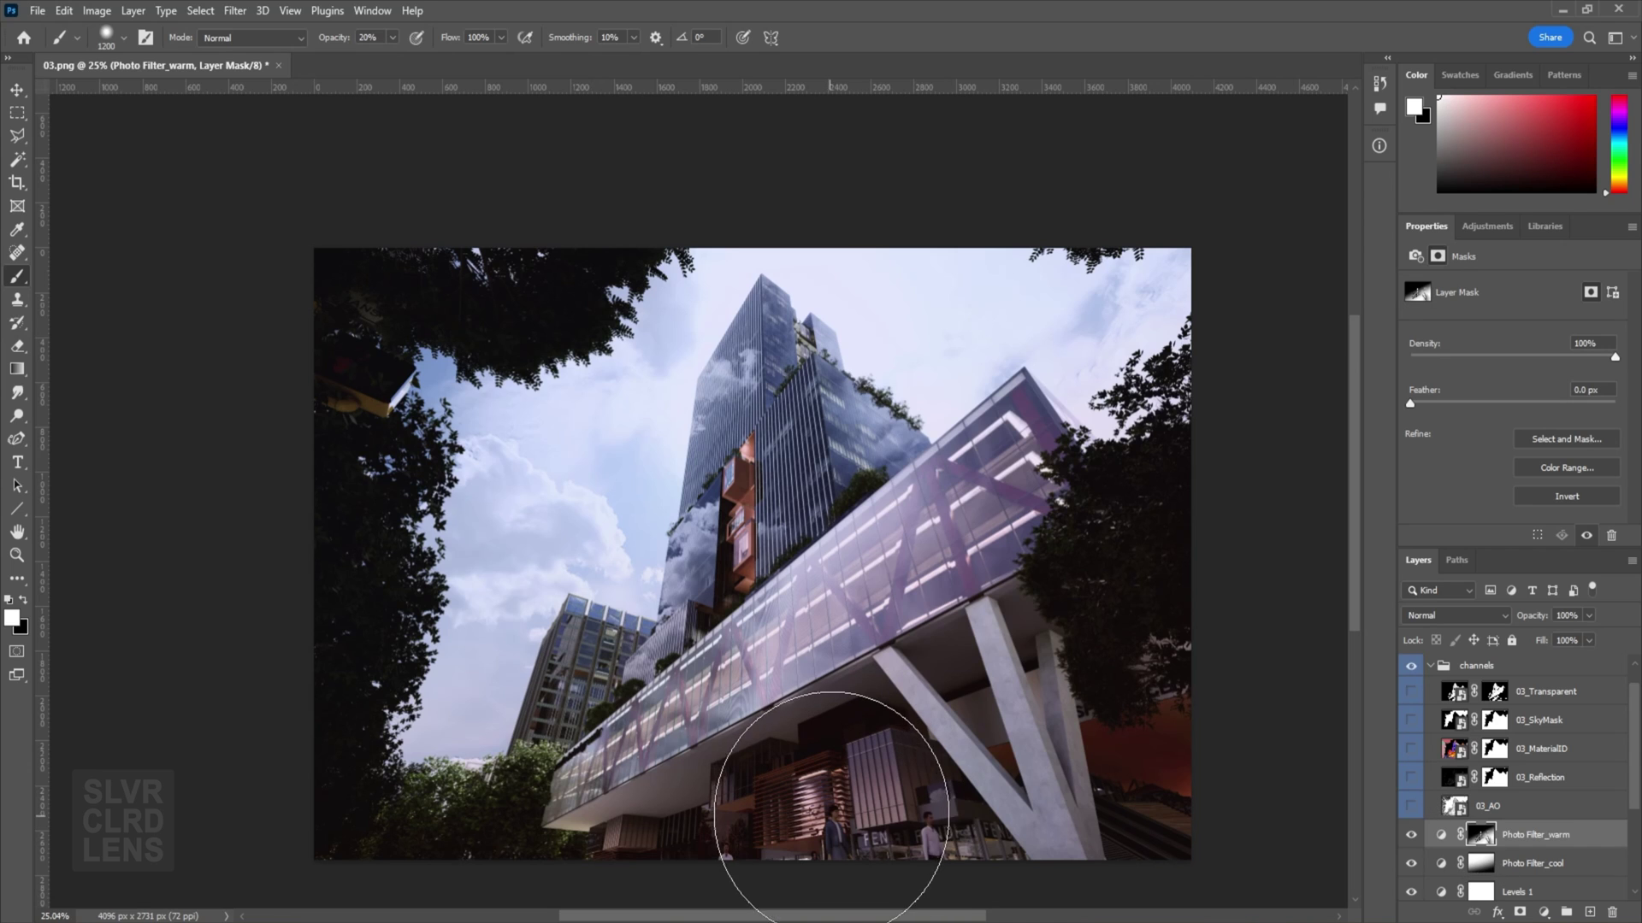
click(1411, 750)
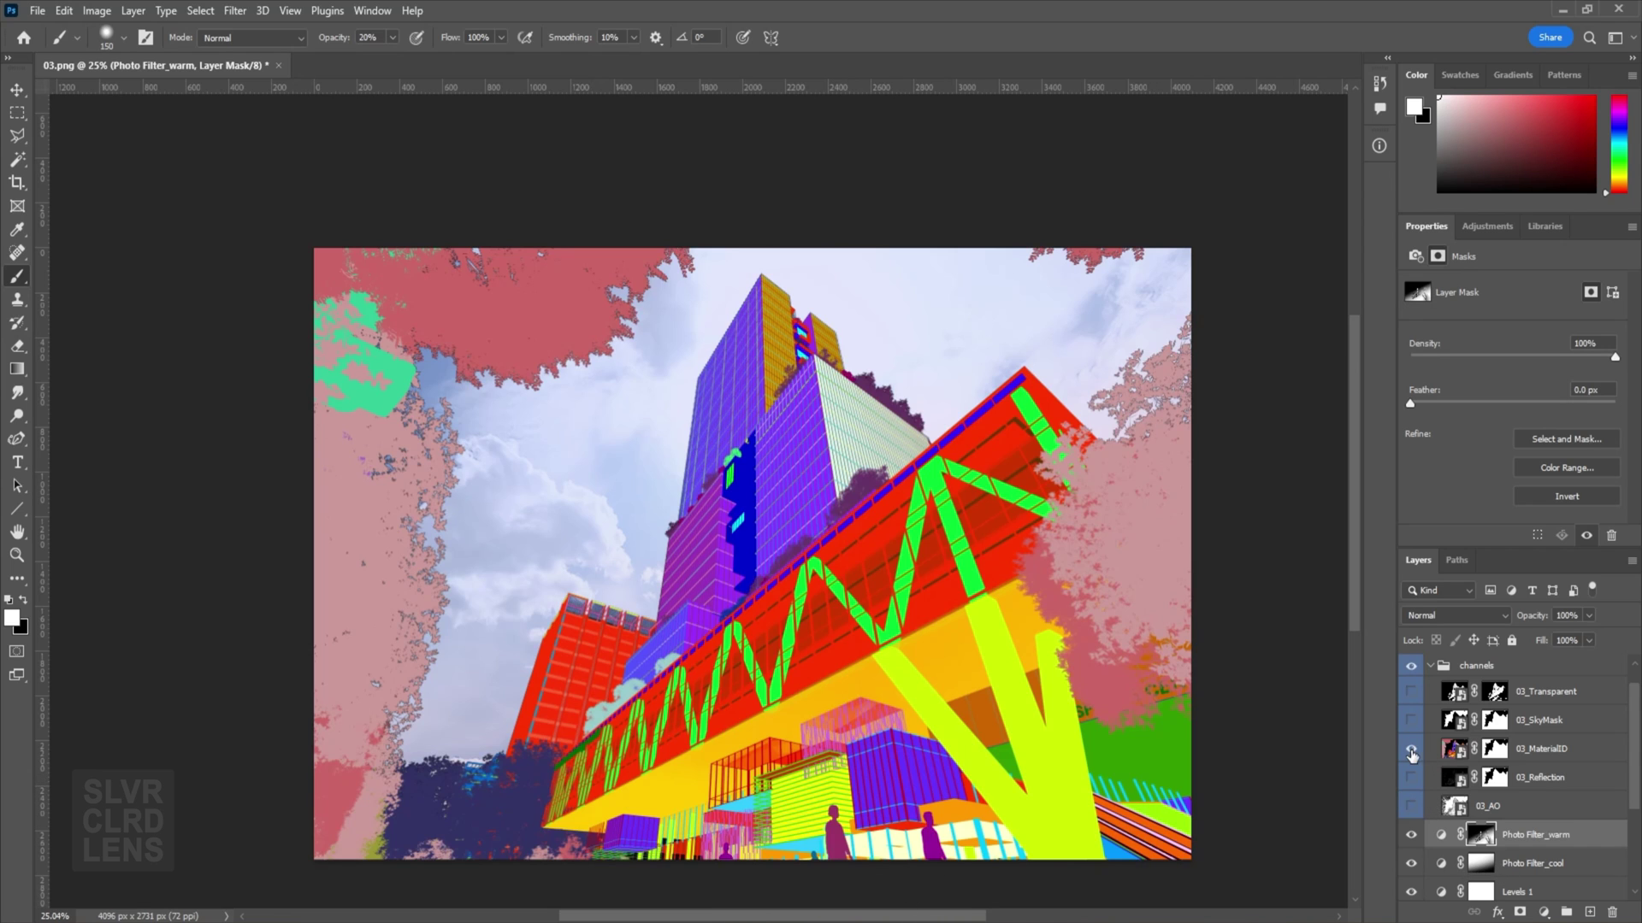
click(1445, 750)
key(x)
key(e)
key(w)
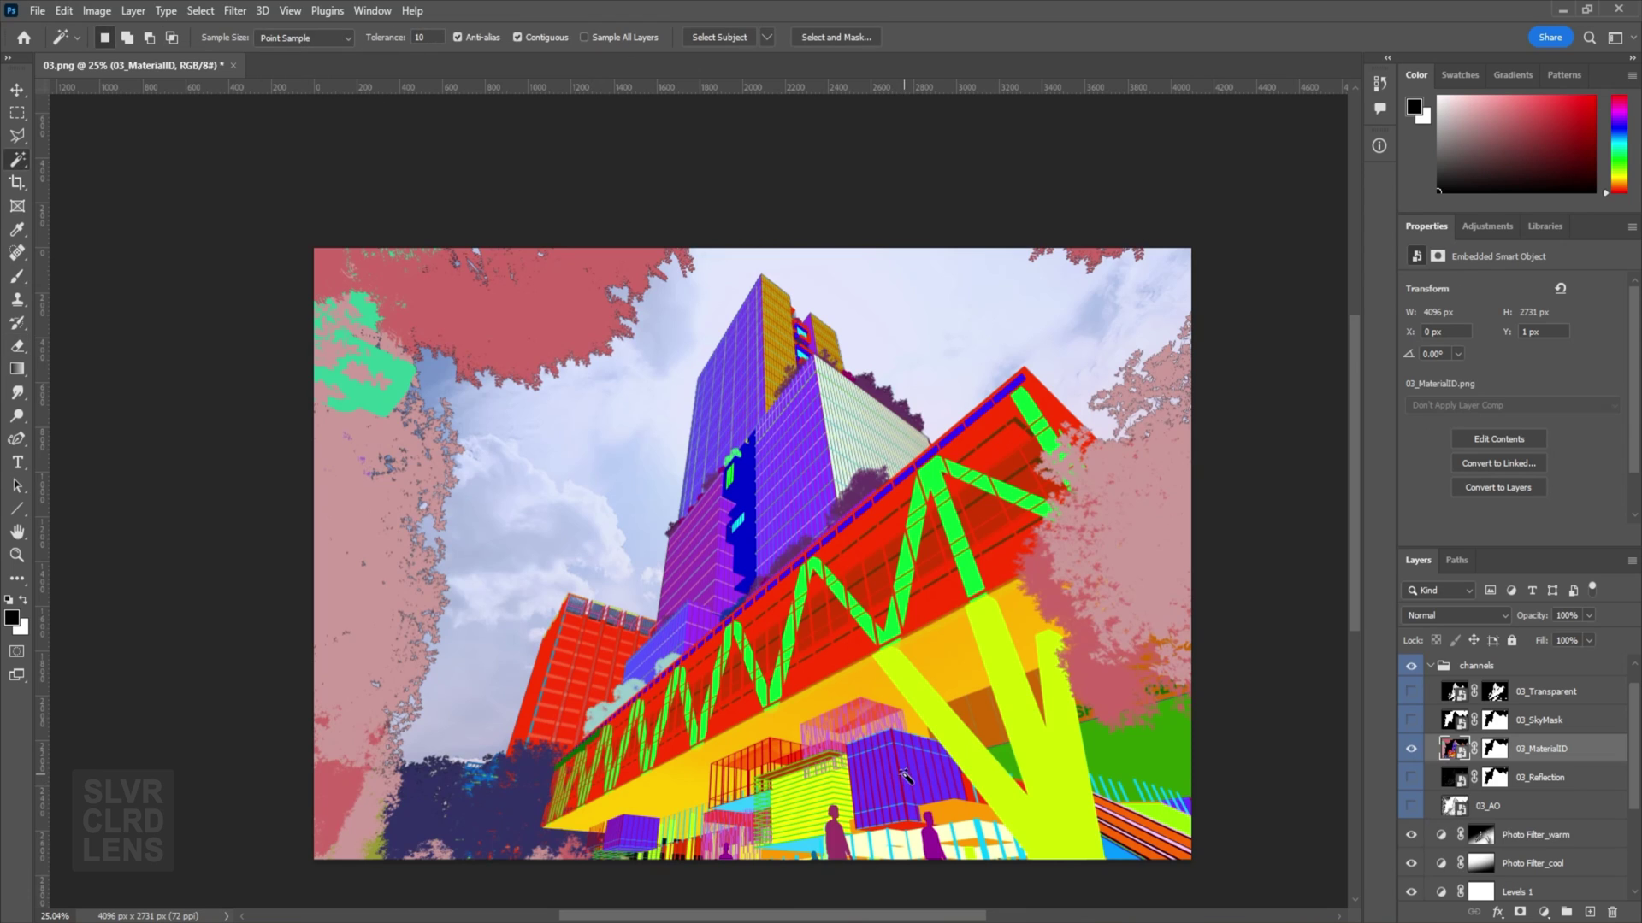
click(905, 773)
right_click(904, 773)
click(992, 573)
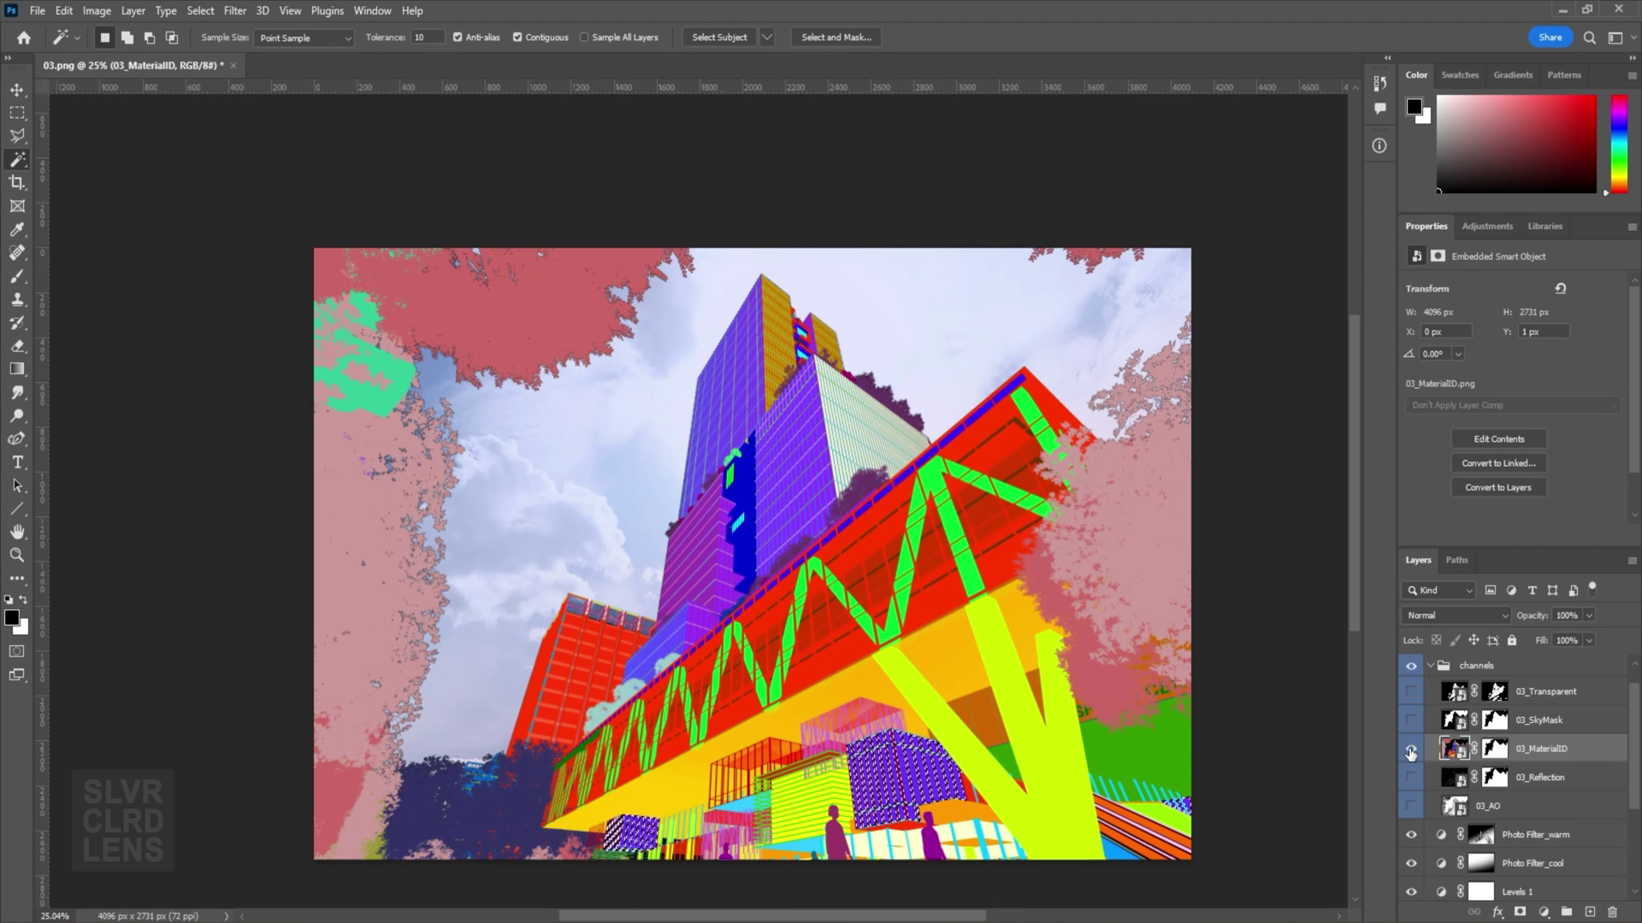
click(1411, 749)
Paint white at 100% opacity on the Photo Filter_cool mask over the large selected podium box to cool its tint.
click(1481, 864)
key(x)
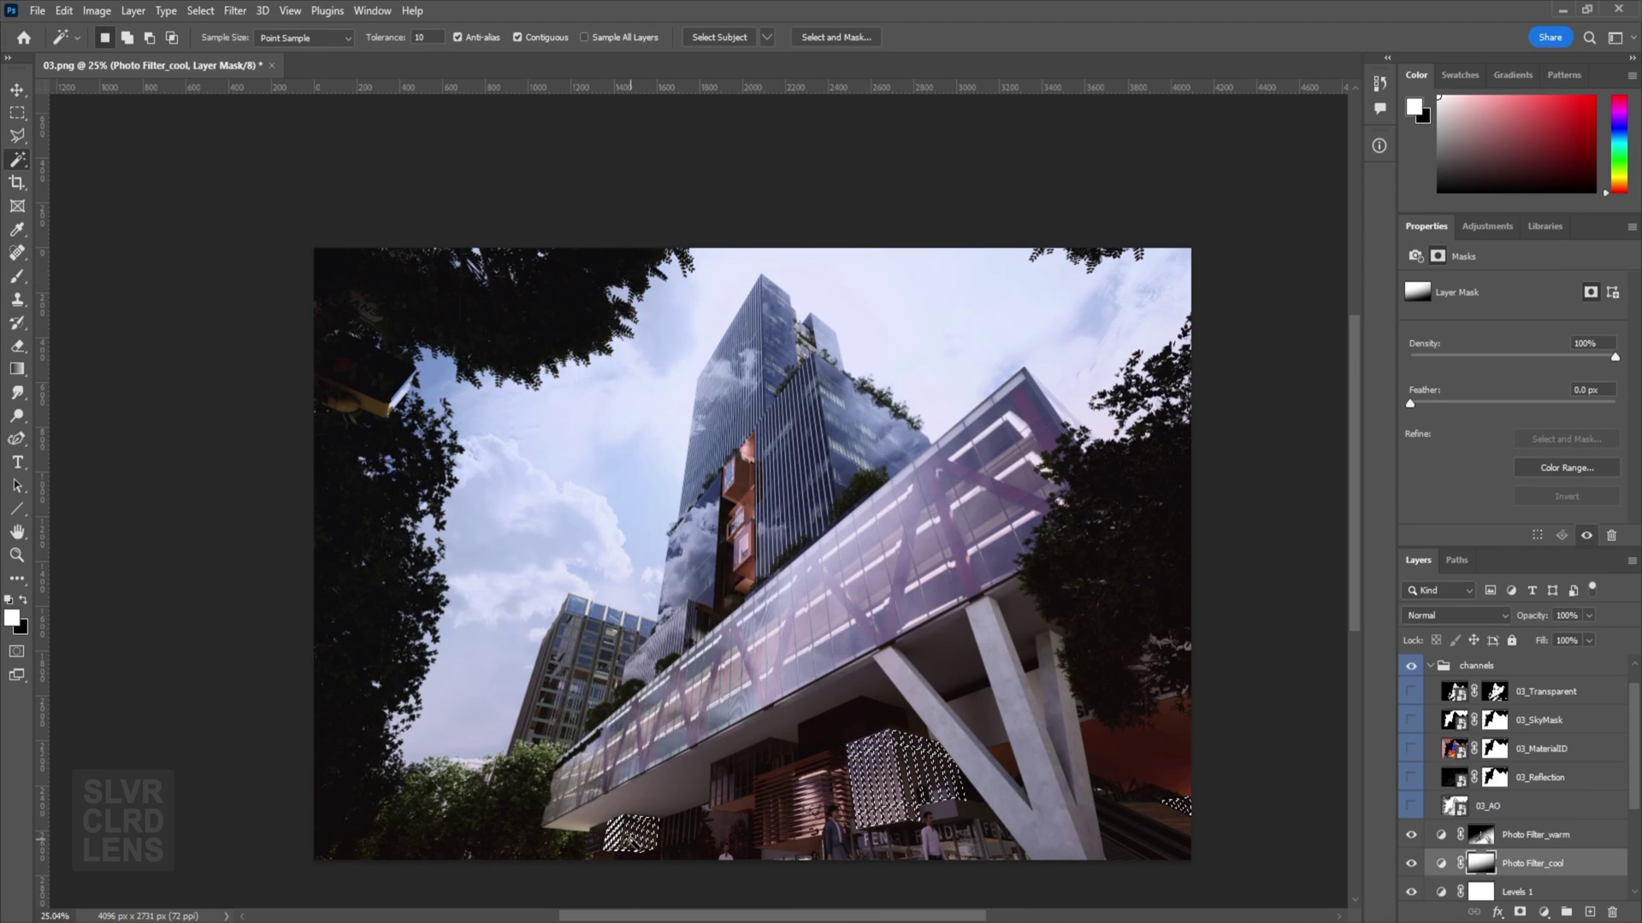
key(b)
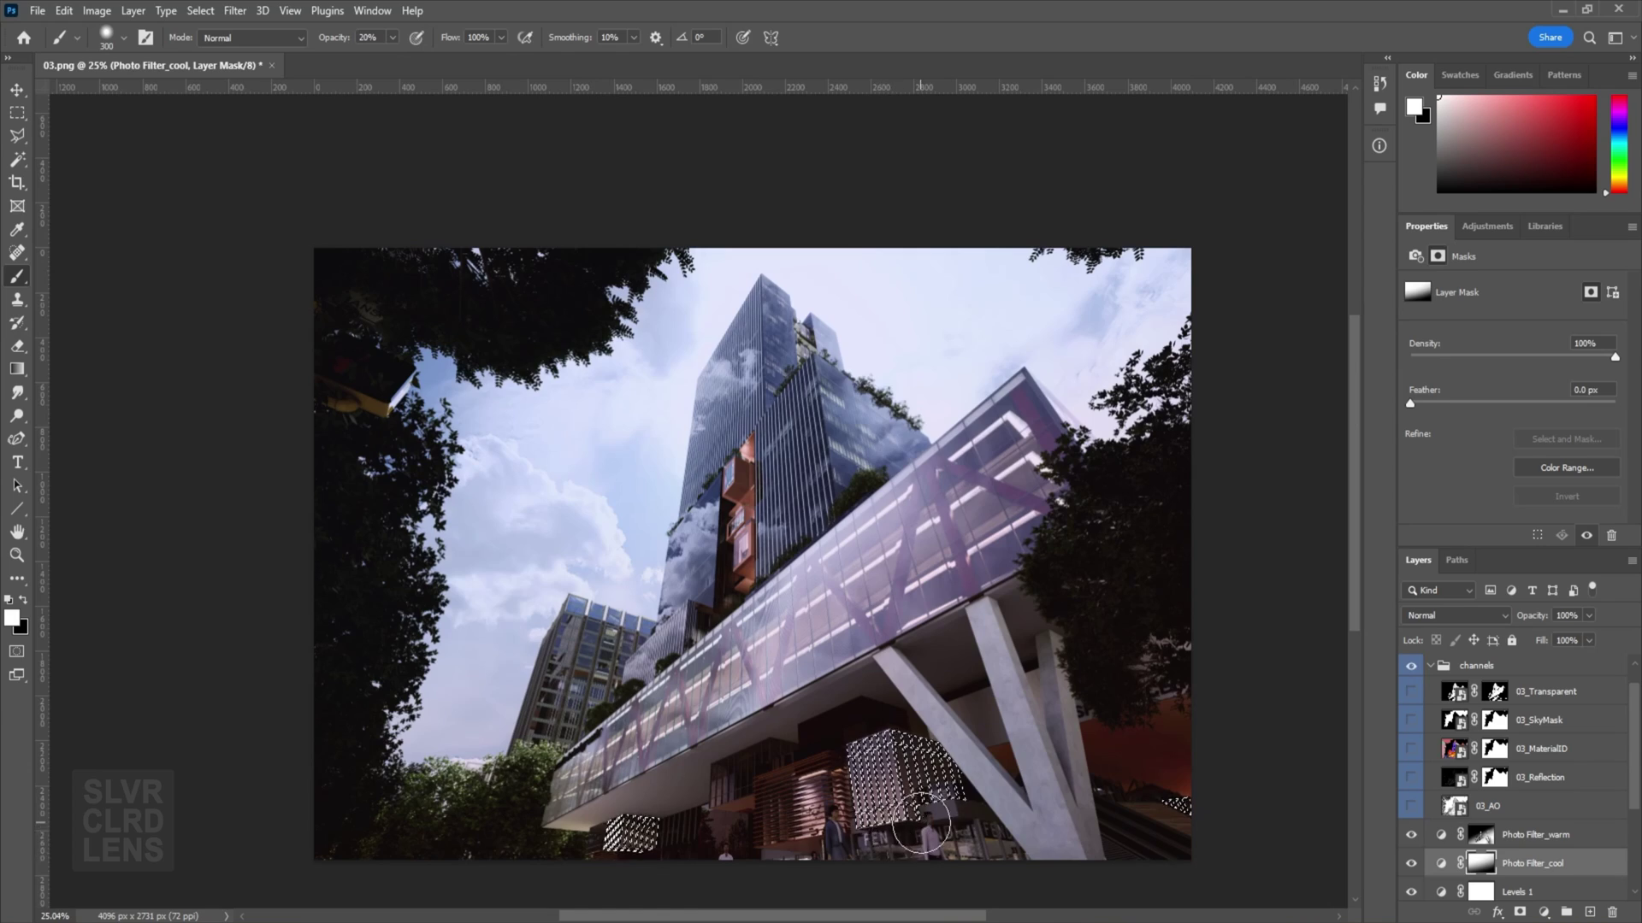
alt+scroll(922, 825, up, 5)
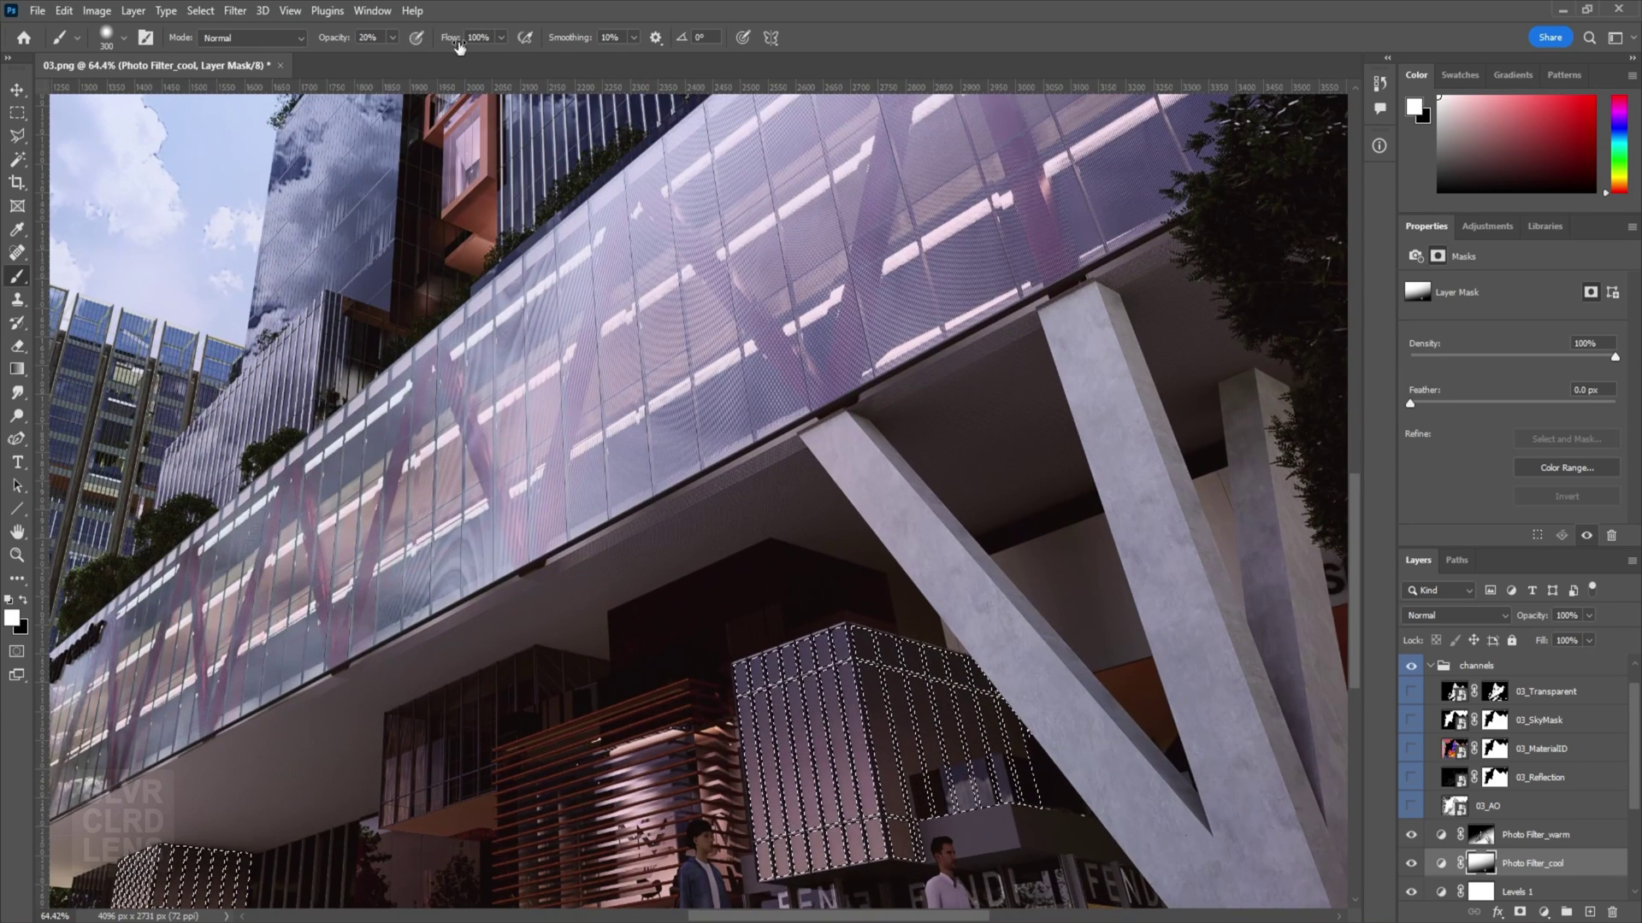
key(0)
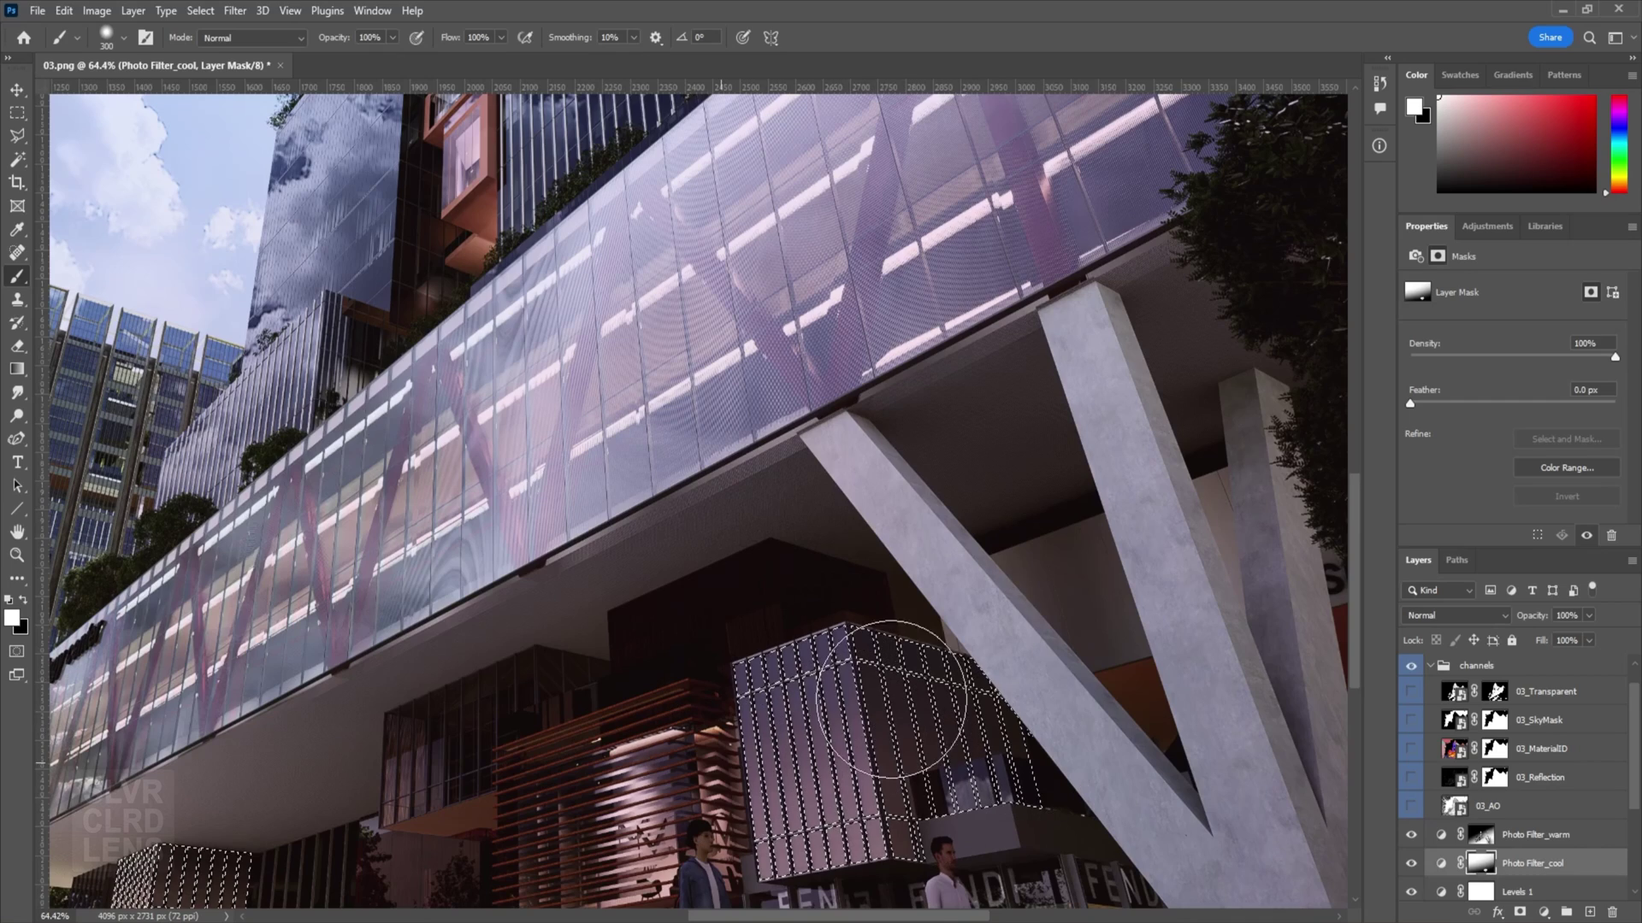
Paint black at 100% opacity on the Photo Filter_warm mask over the large selected podium box to remove its warm tint.
key(alt+bracketright)
key(x)
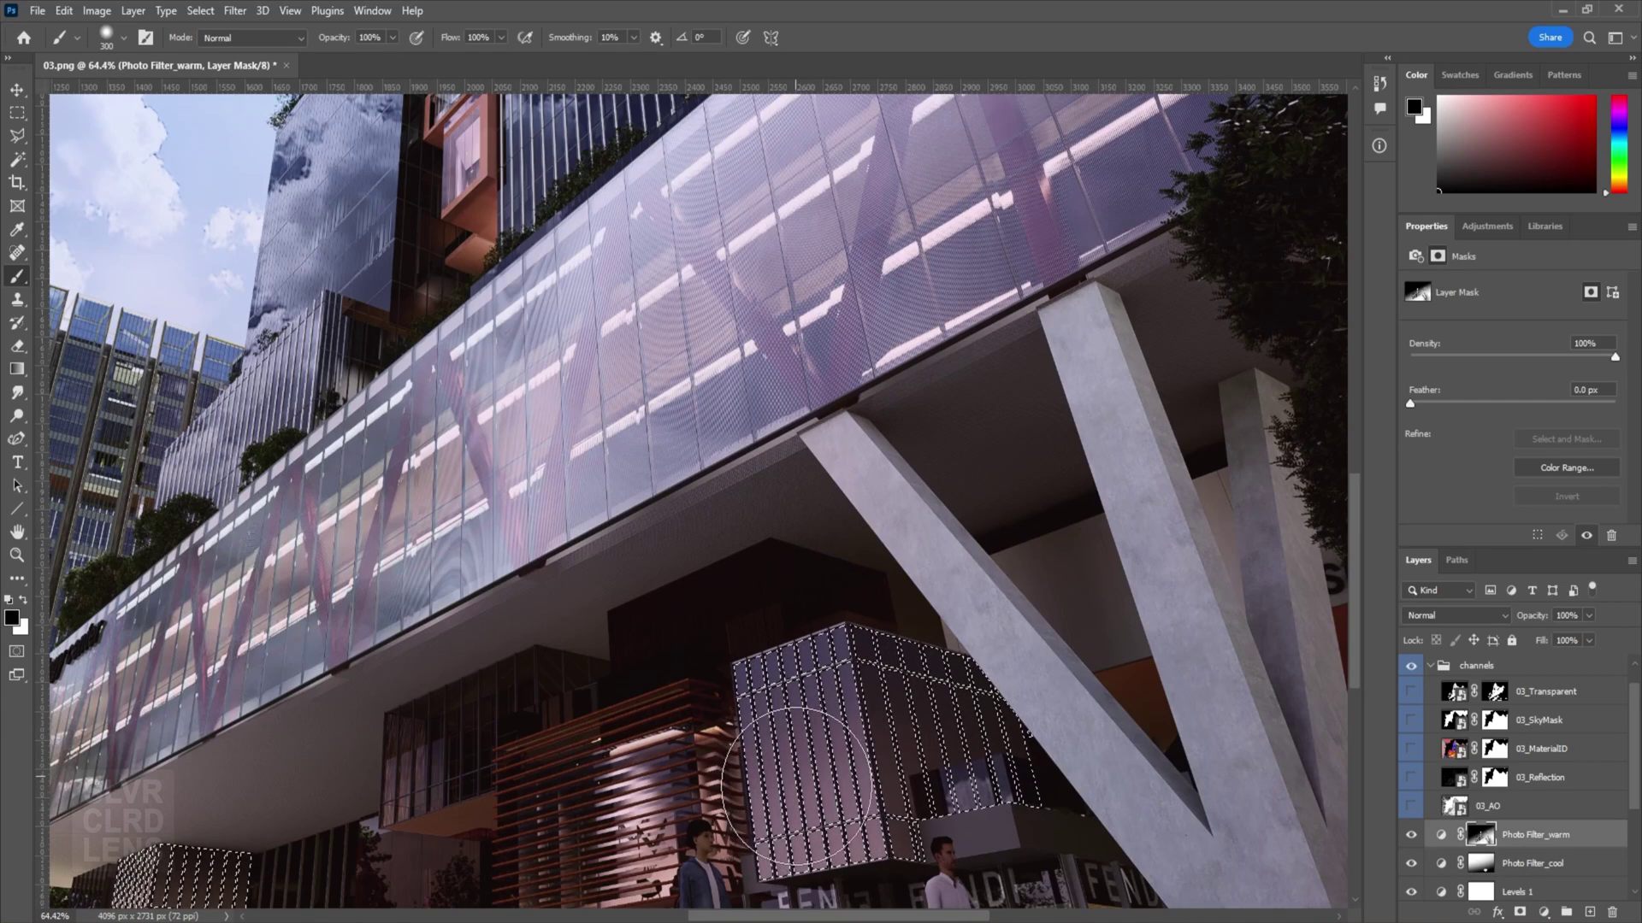
mouse_move(796, 786)
mouse_down()
mouse_move(731, 699)
mouse_move(797, 730)
mouse_move(853, 787)
mouse_up()
With a 90 px brush, paint black on the Photo Filter_warm mask and white on the Photo Filter_cool mask over the small podium box, and deselect.
alt+scroll(975, 703, down, 3)
alt+scroll(528, 735, up, 7)
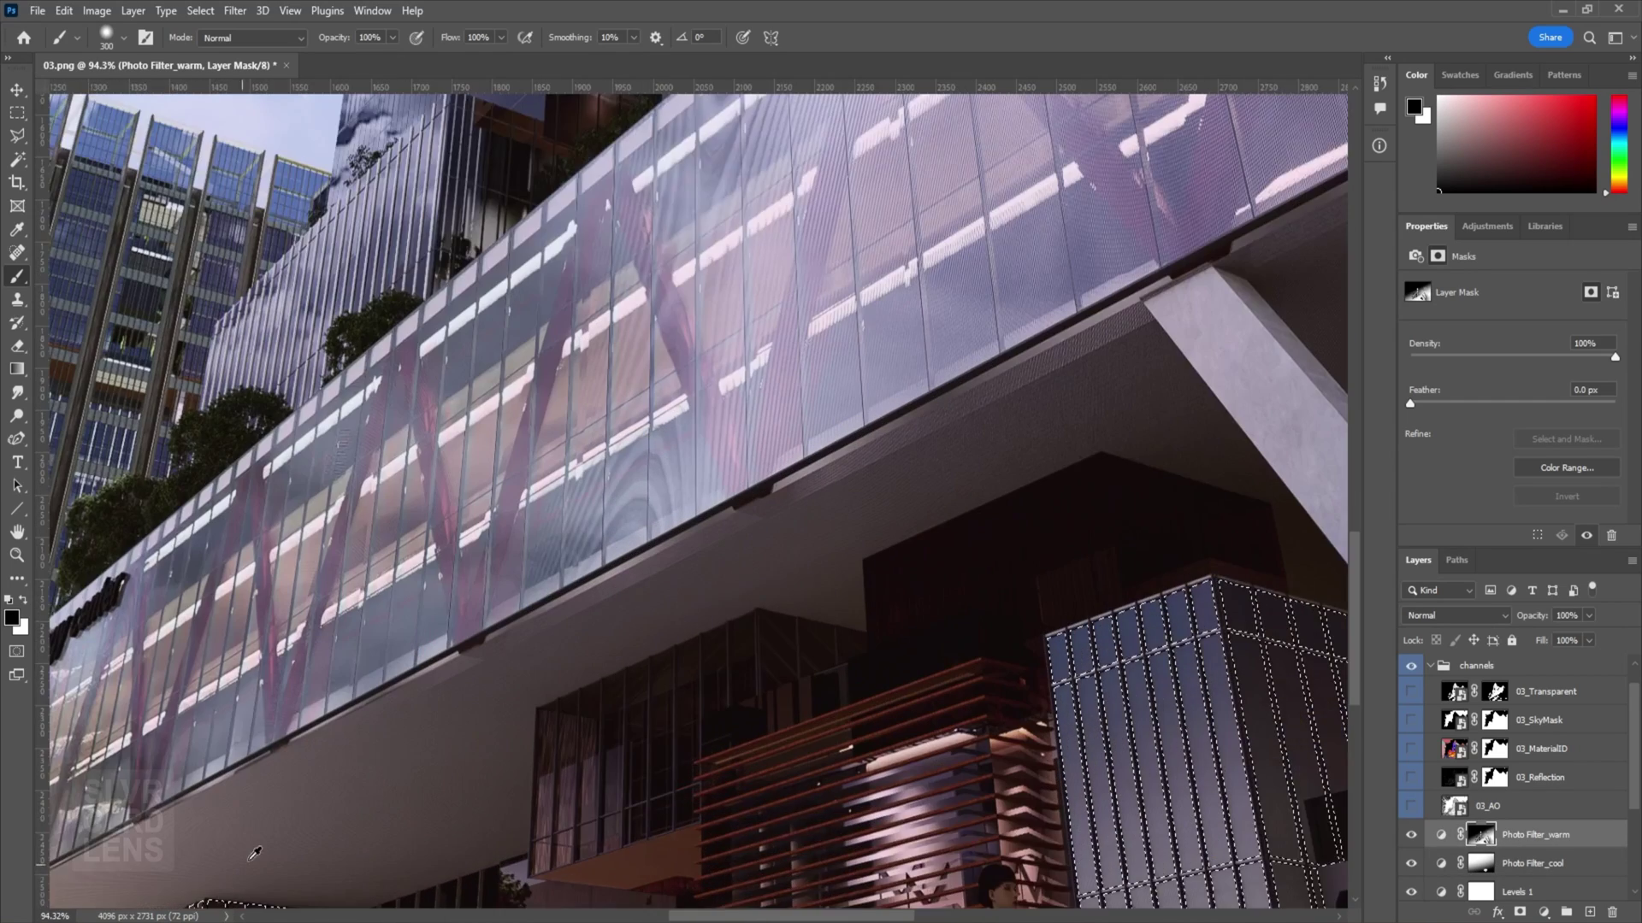
scroll(599, 633, down, 4)
key(bracketleft)
key(bracketleft)
key(bracketleft)
key(bracketleft)
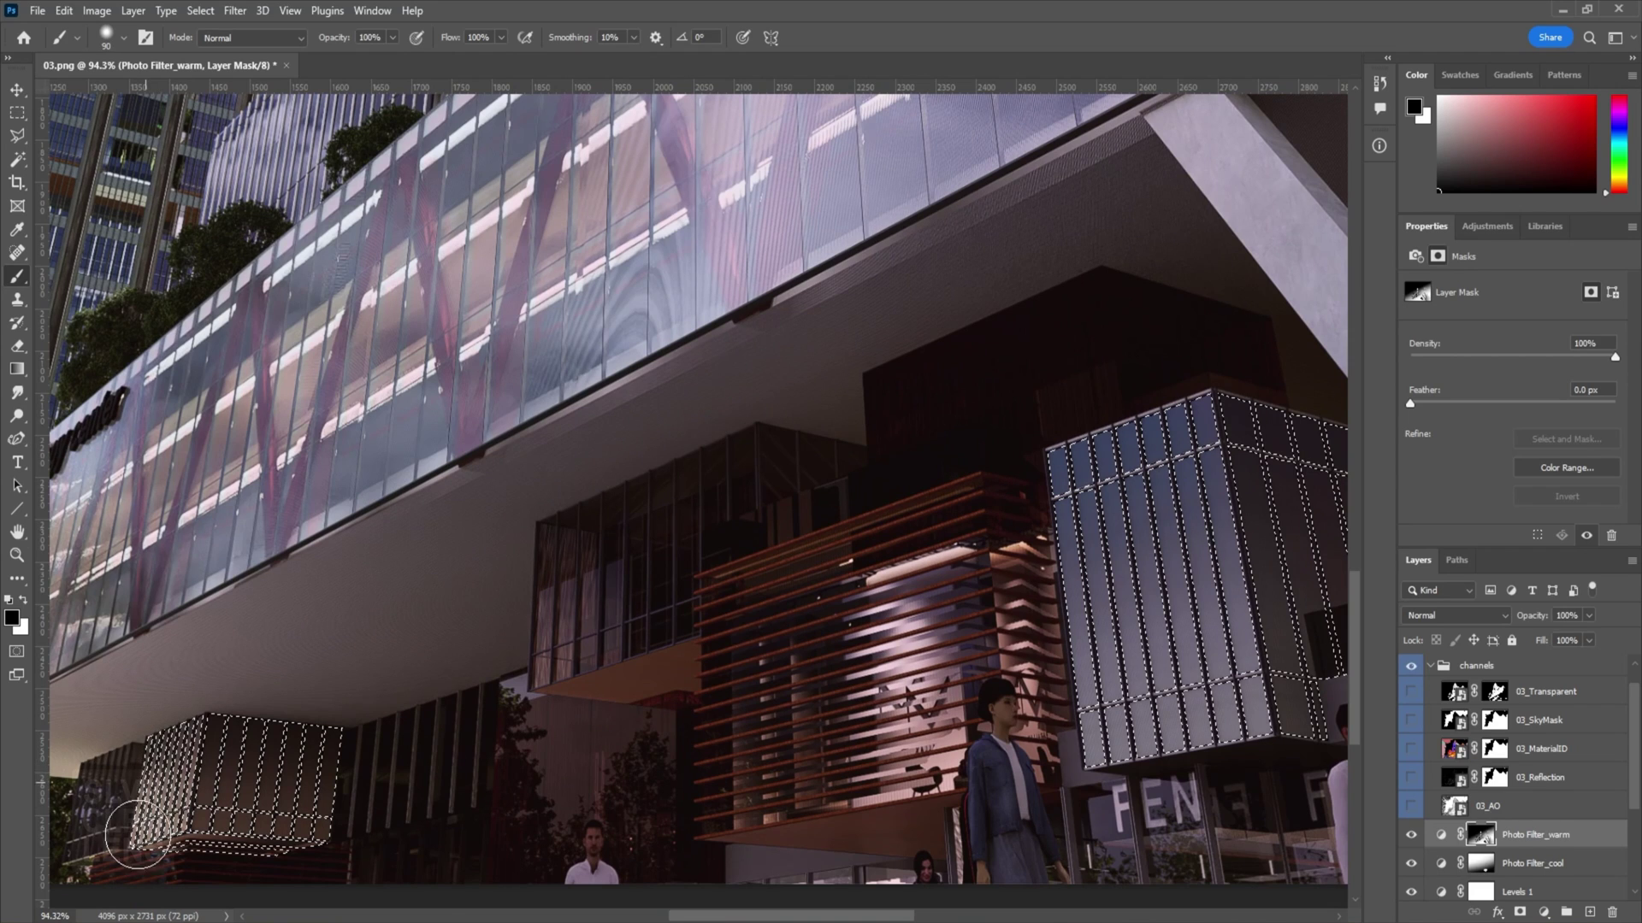
drag(210, 737, 262, 834)
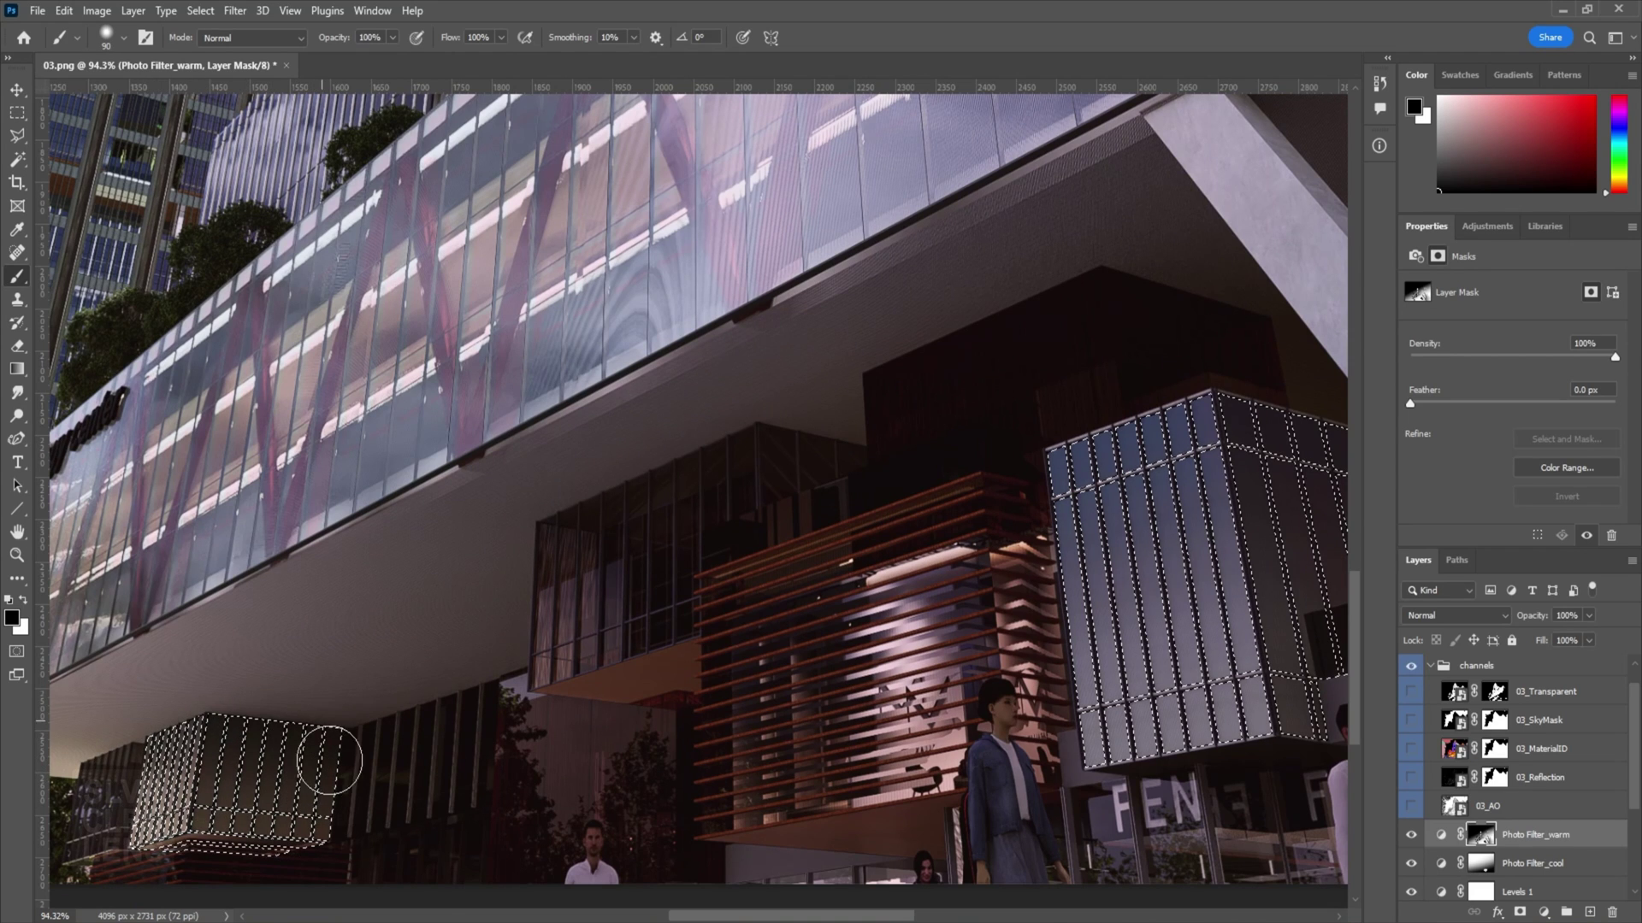
click(1479, 863)
key(x)
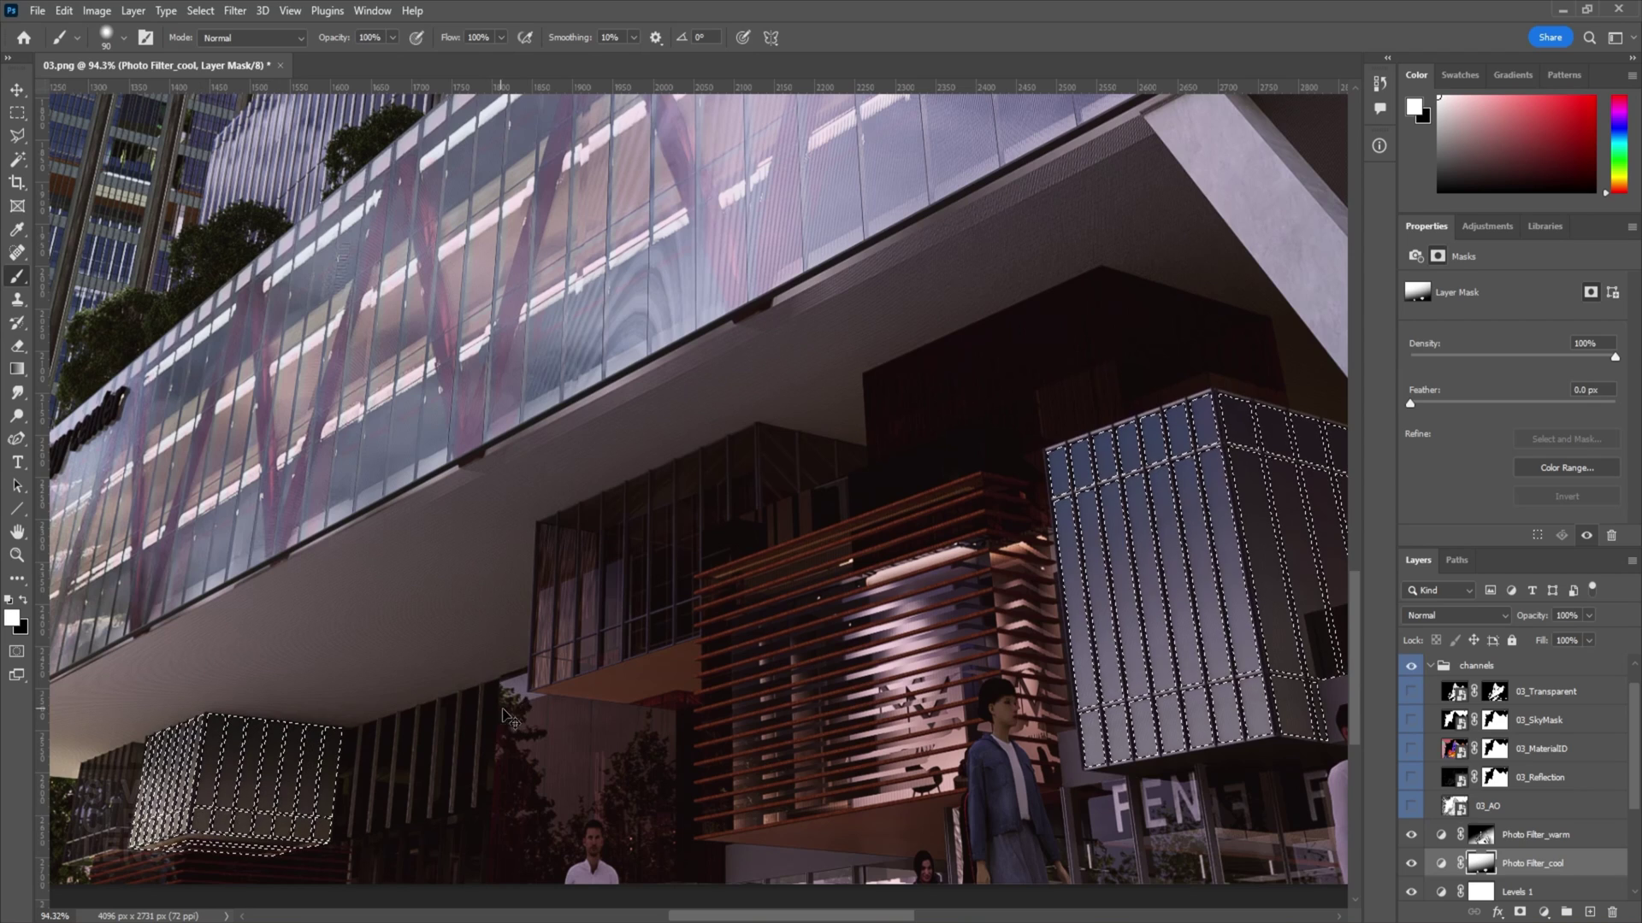
key(ctrl+d)
alt+scroll(1253, 557, down, 5)
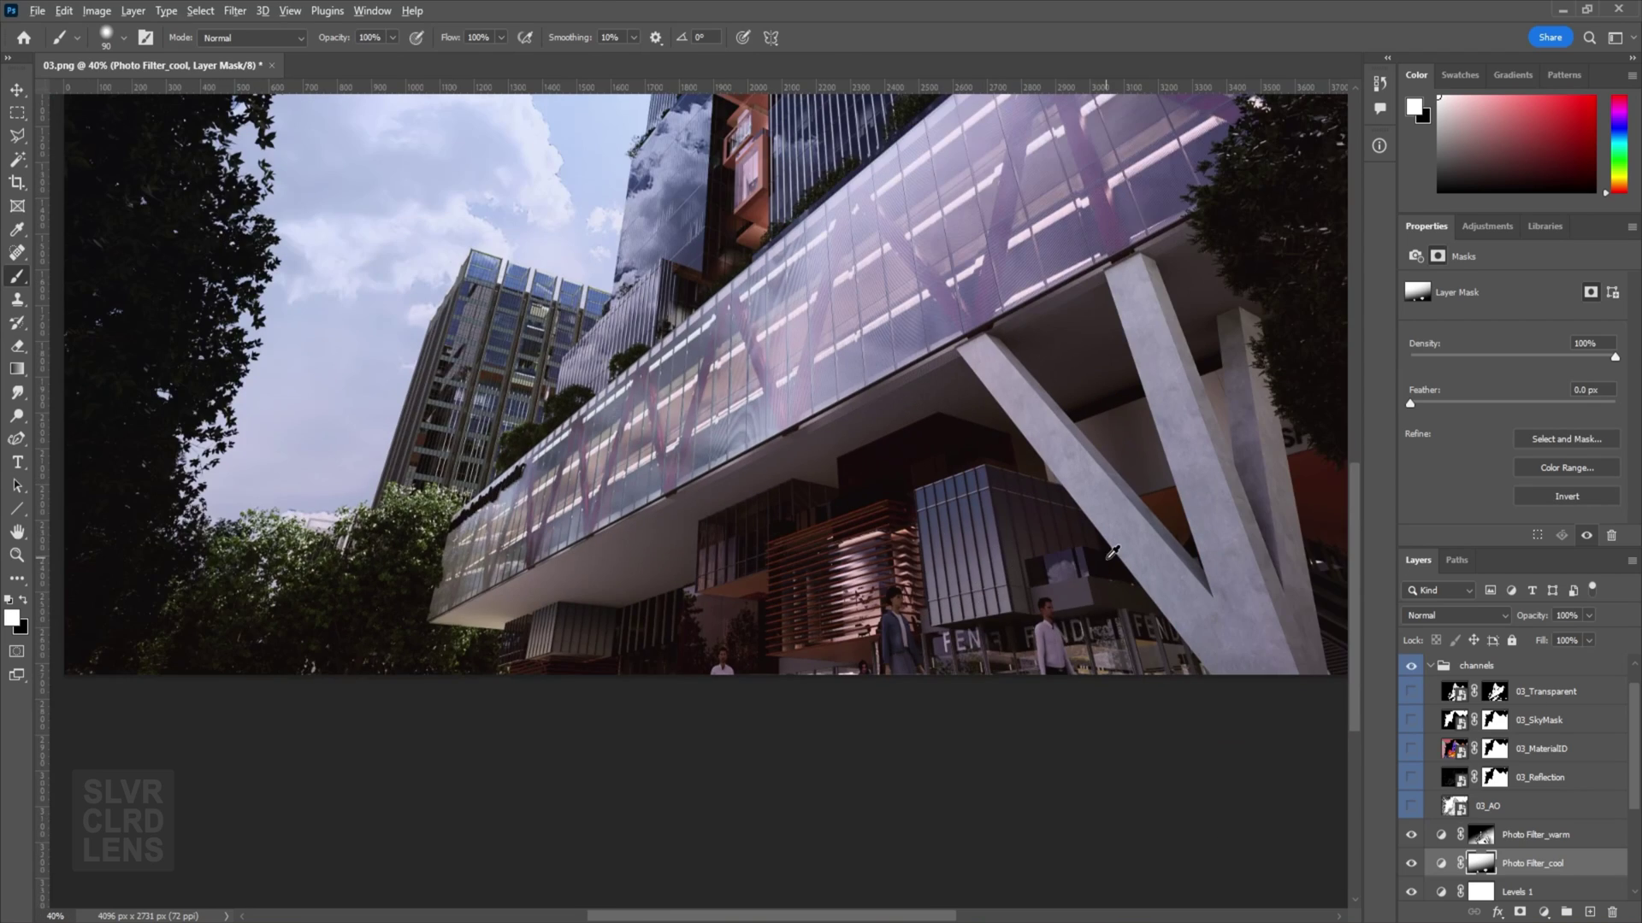
alt+scroll(1111, 554, up, 5)
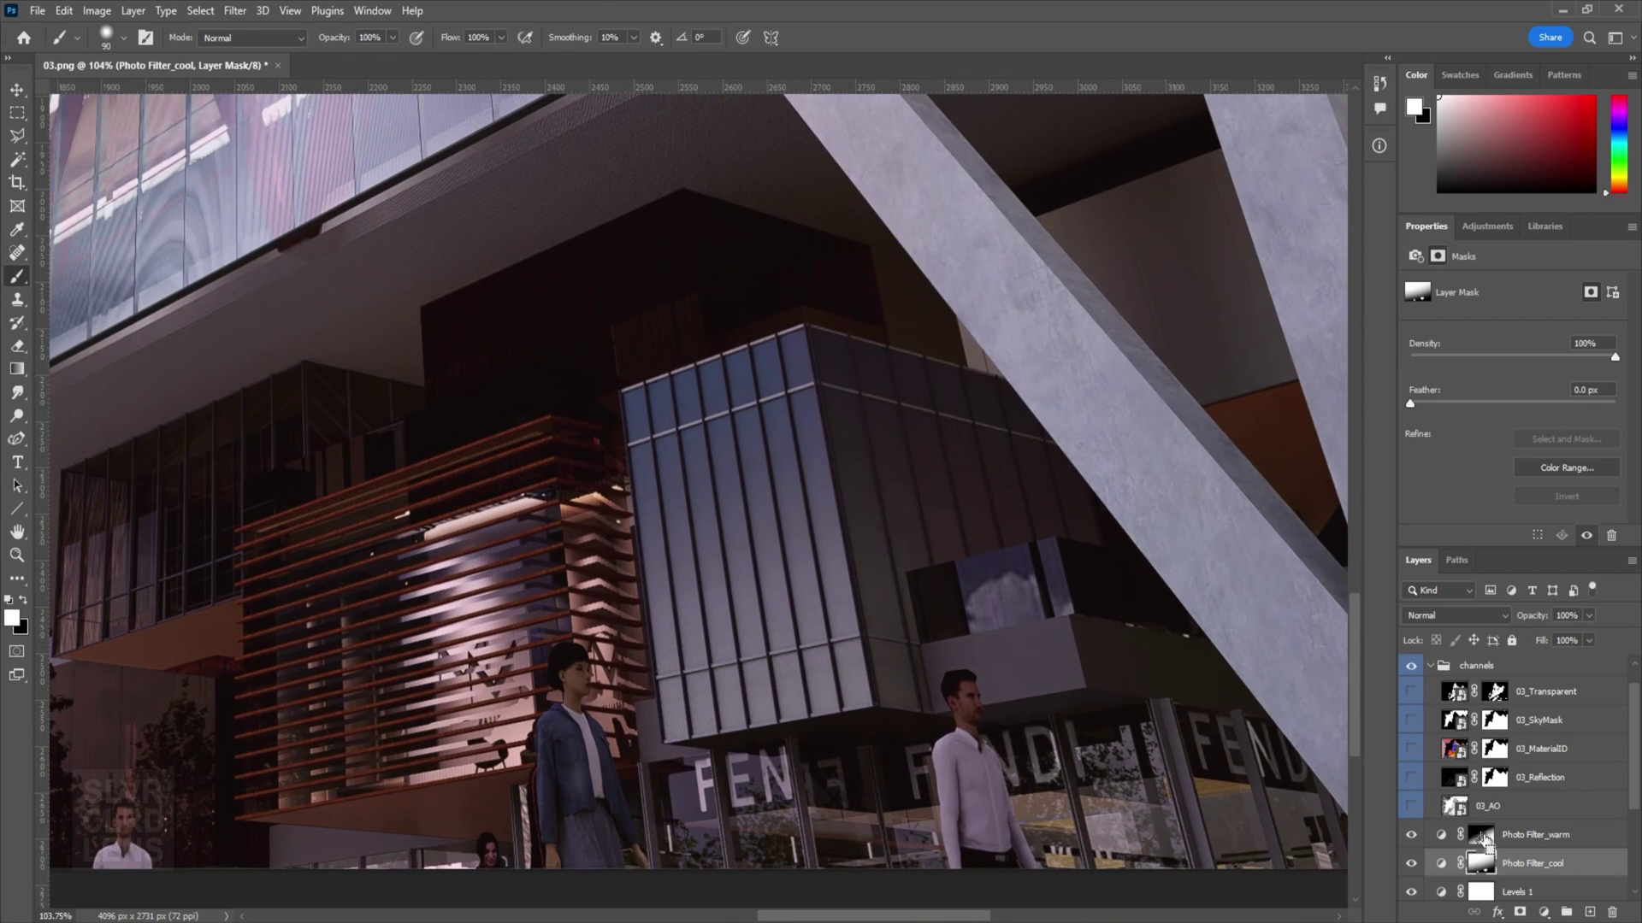
click(1411, 749)
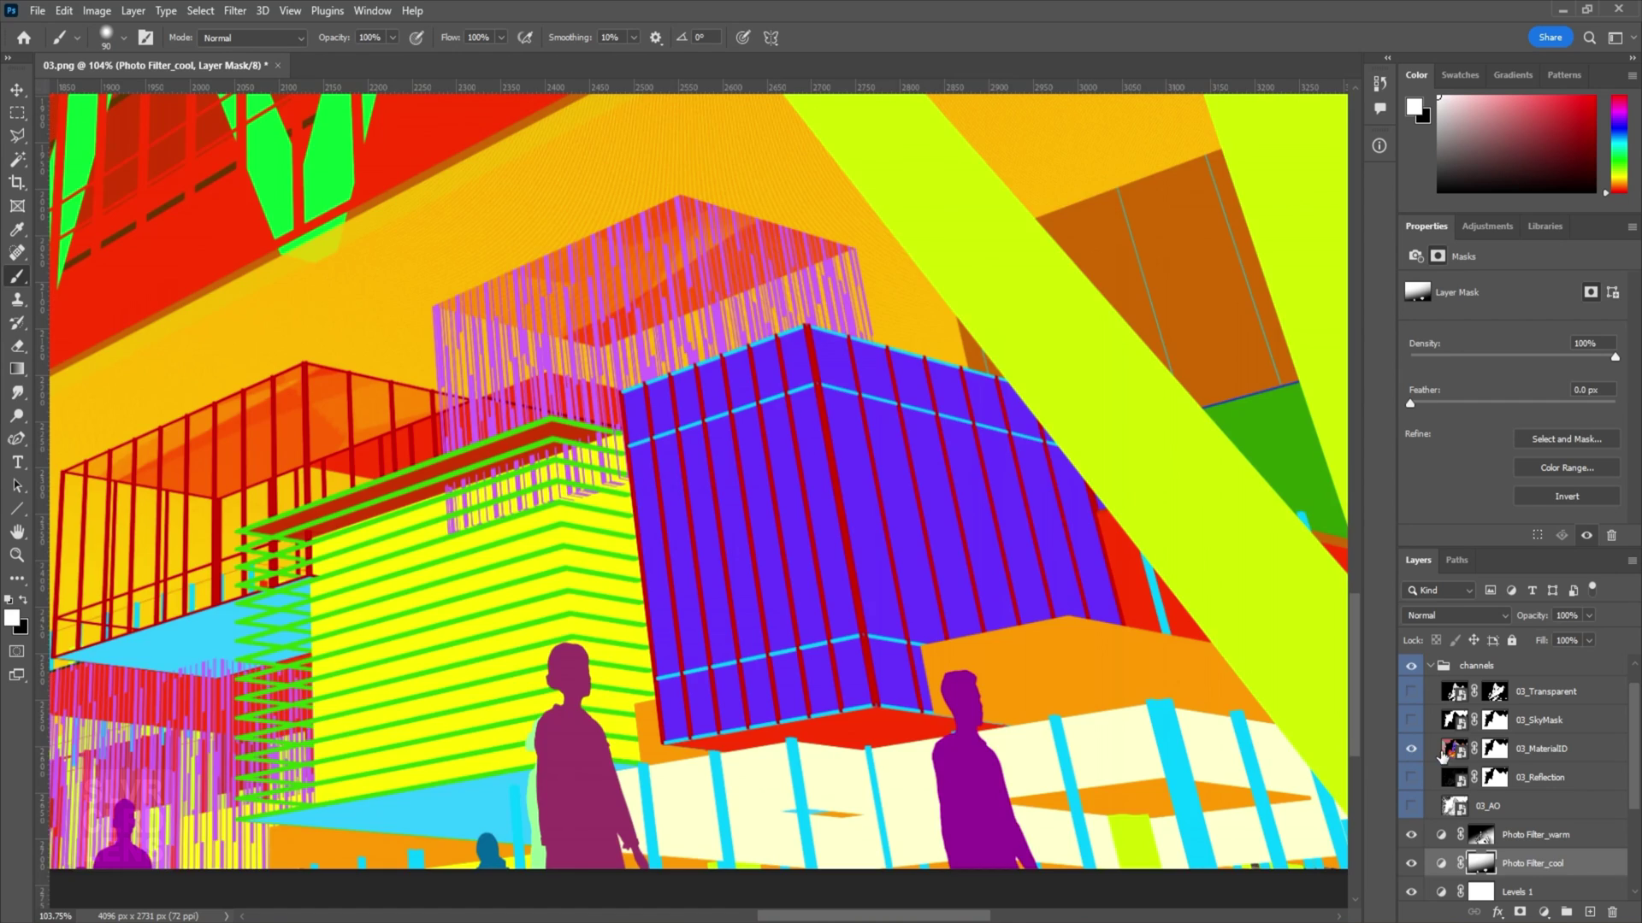
click(1443, 751)
alt+scroll(851, 561, down, 3)
key(w)
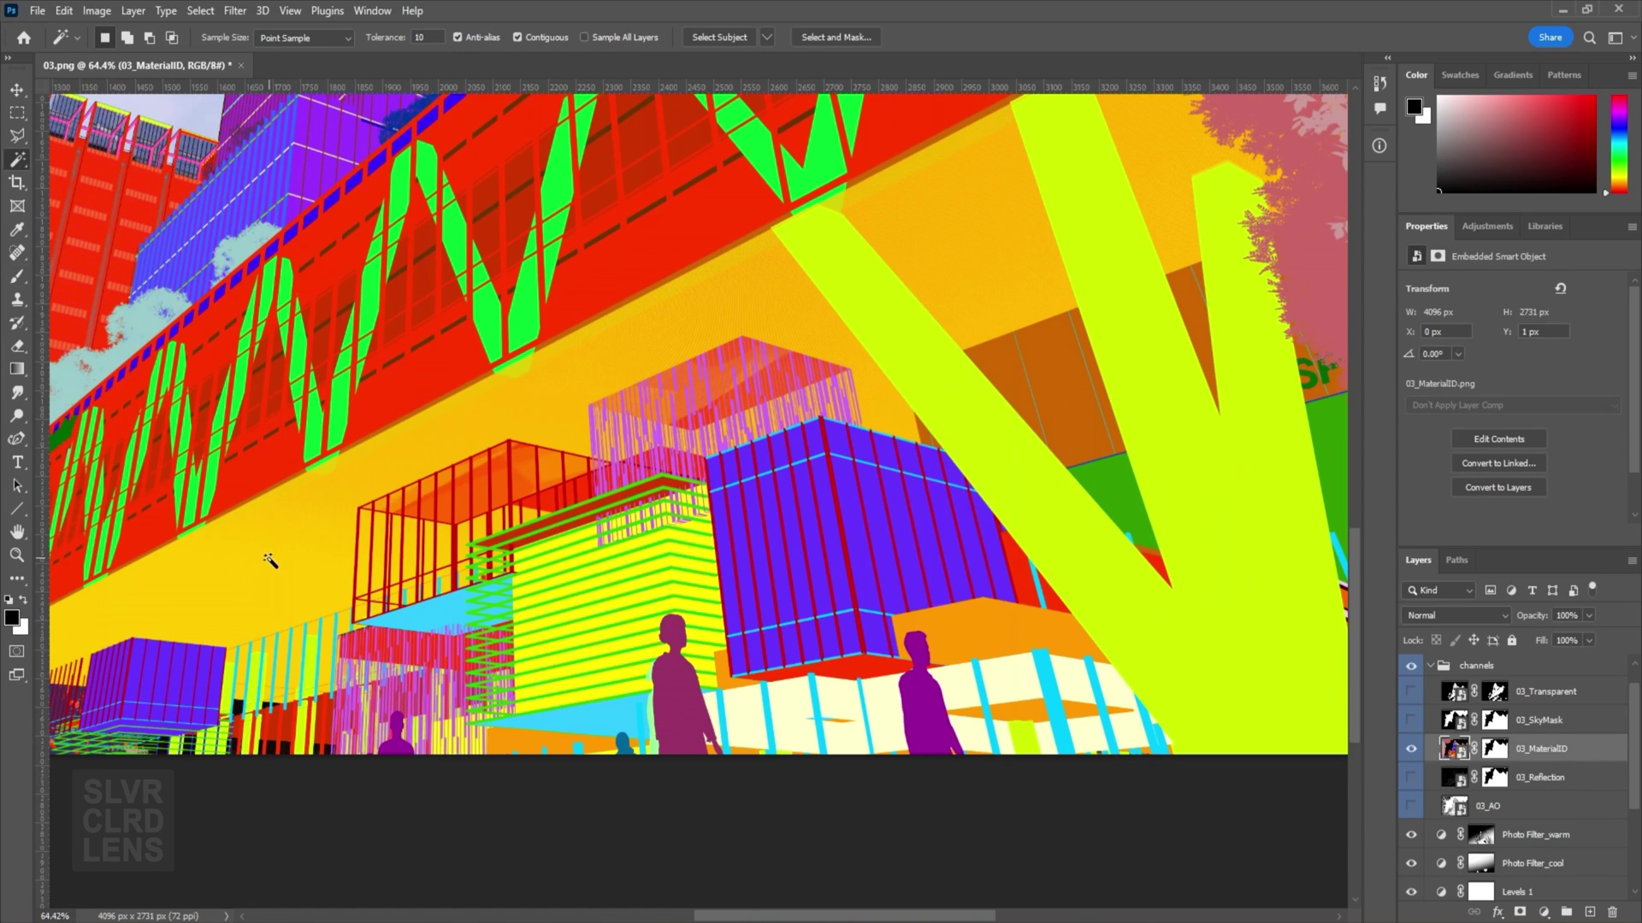
click(1410, 749)
Show the 03_Transparent layer, try the Darken and Multiply blend modes, and set its blend mode to Color Burn.
alt+scroll(893, 666, down, 2)
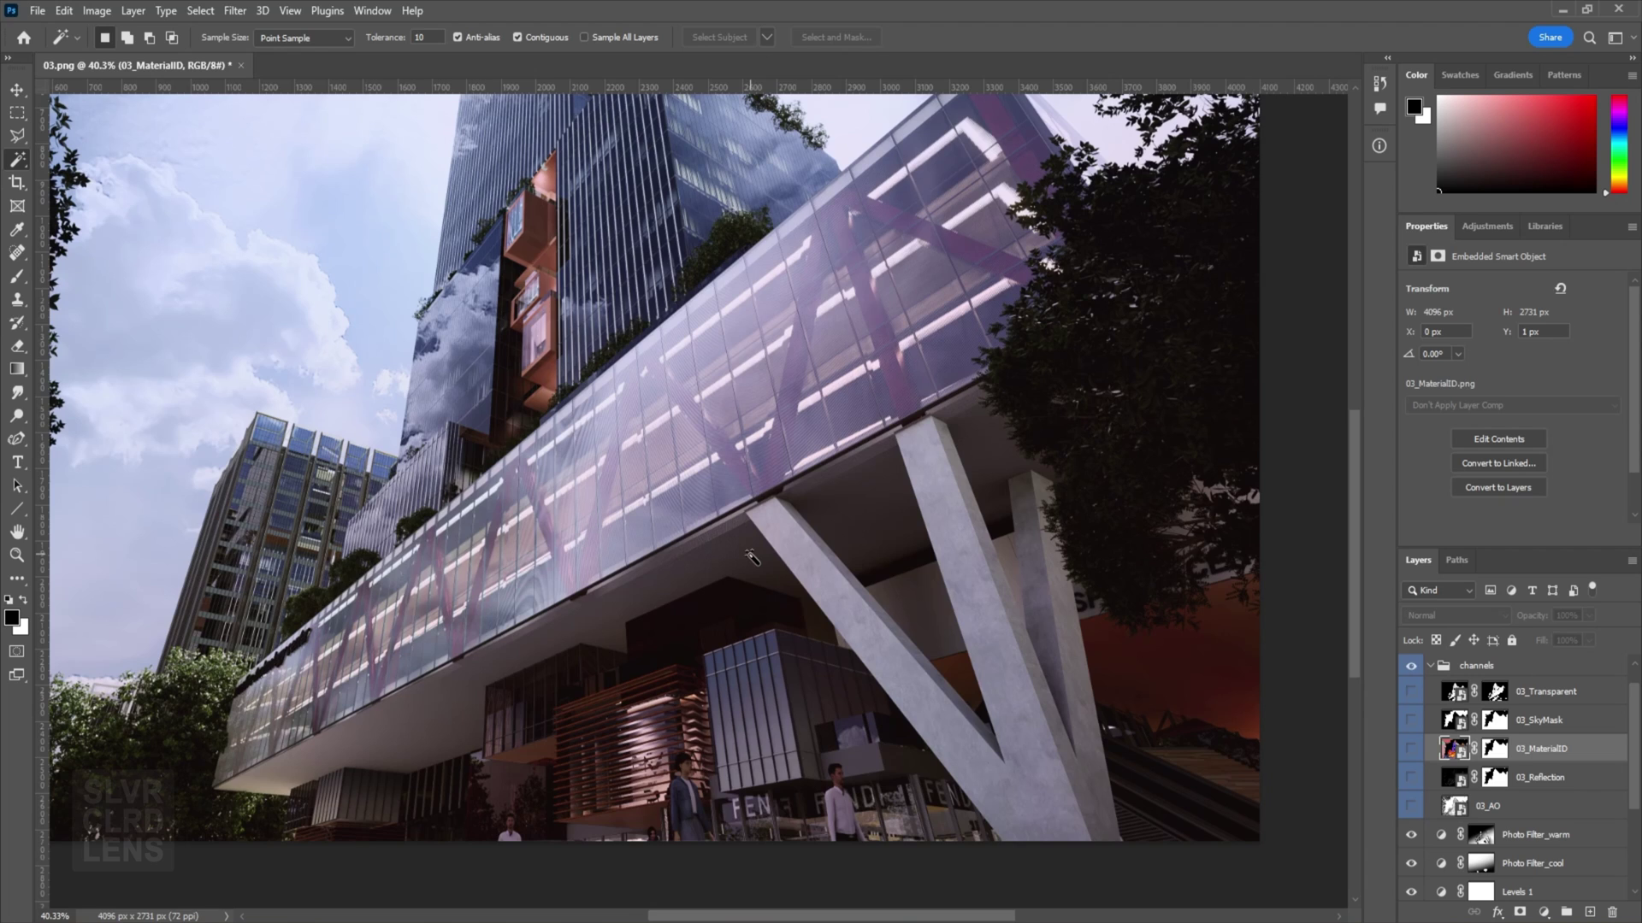
alt+scroll(751, 557, down, 1)
alt+scroll(883, 504, down, 1)
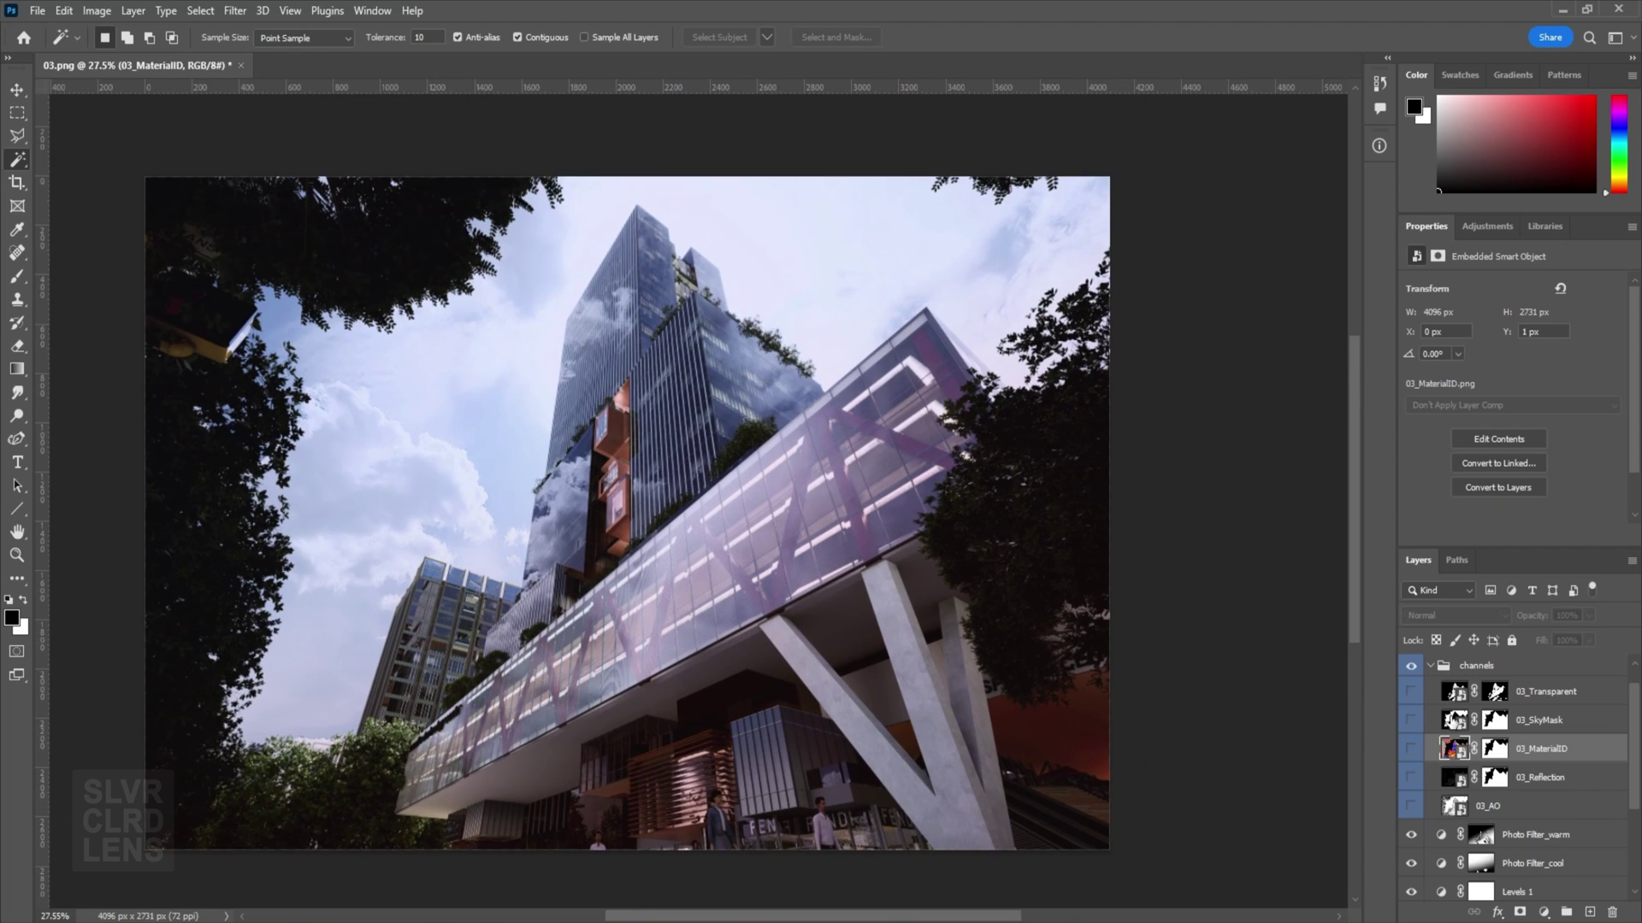
click(1411, 692)
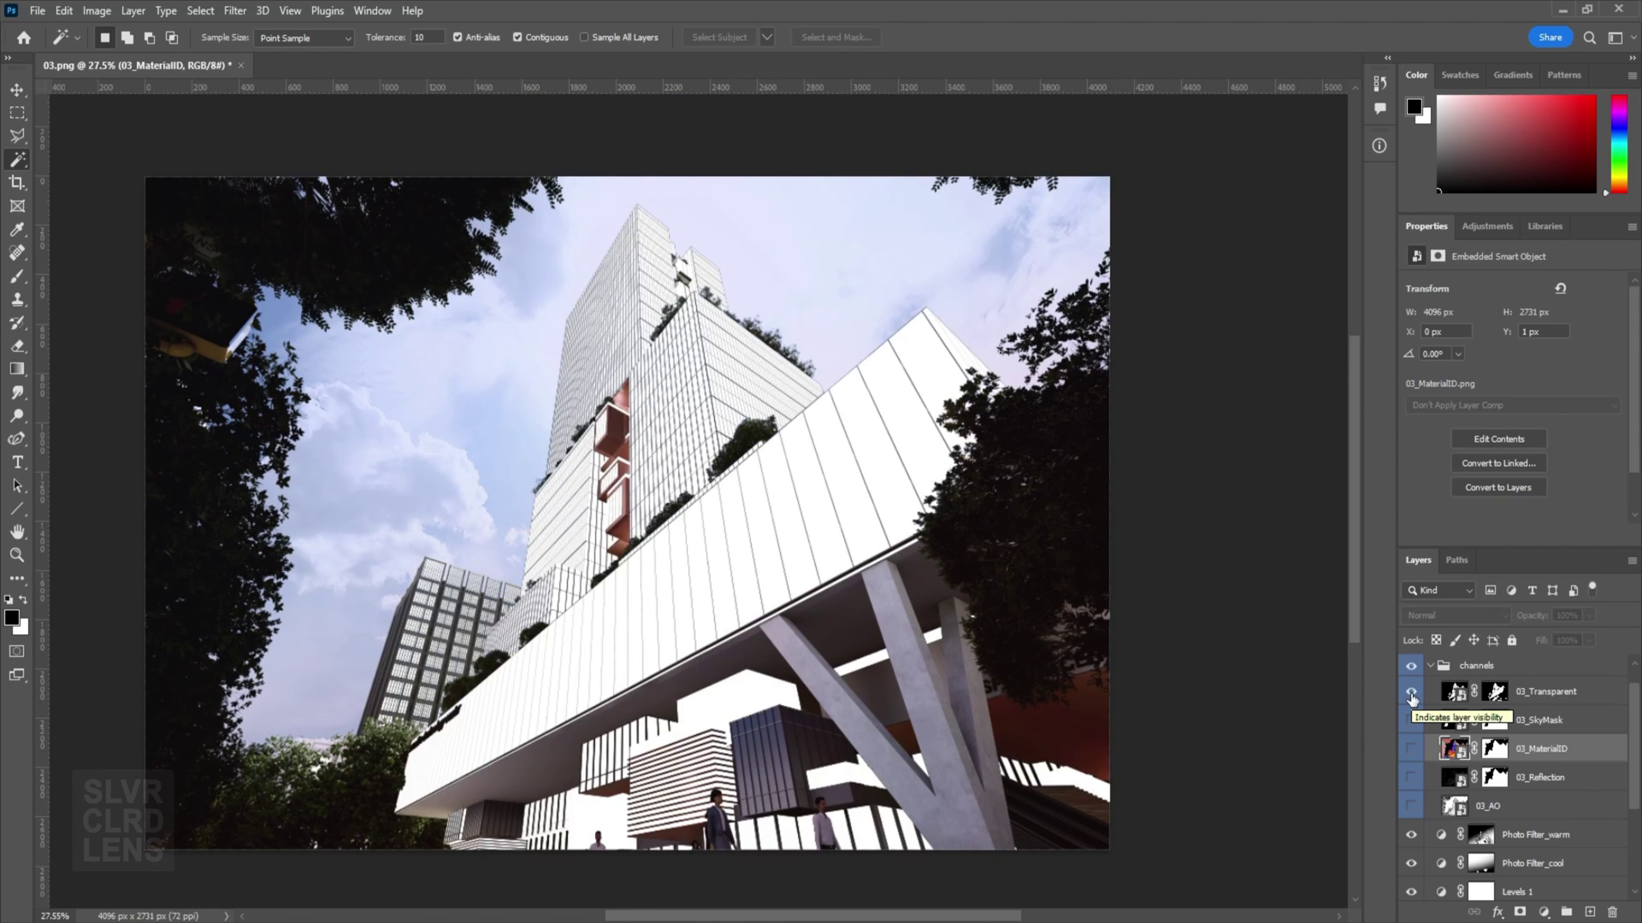
click(1463, 694)
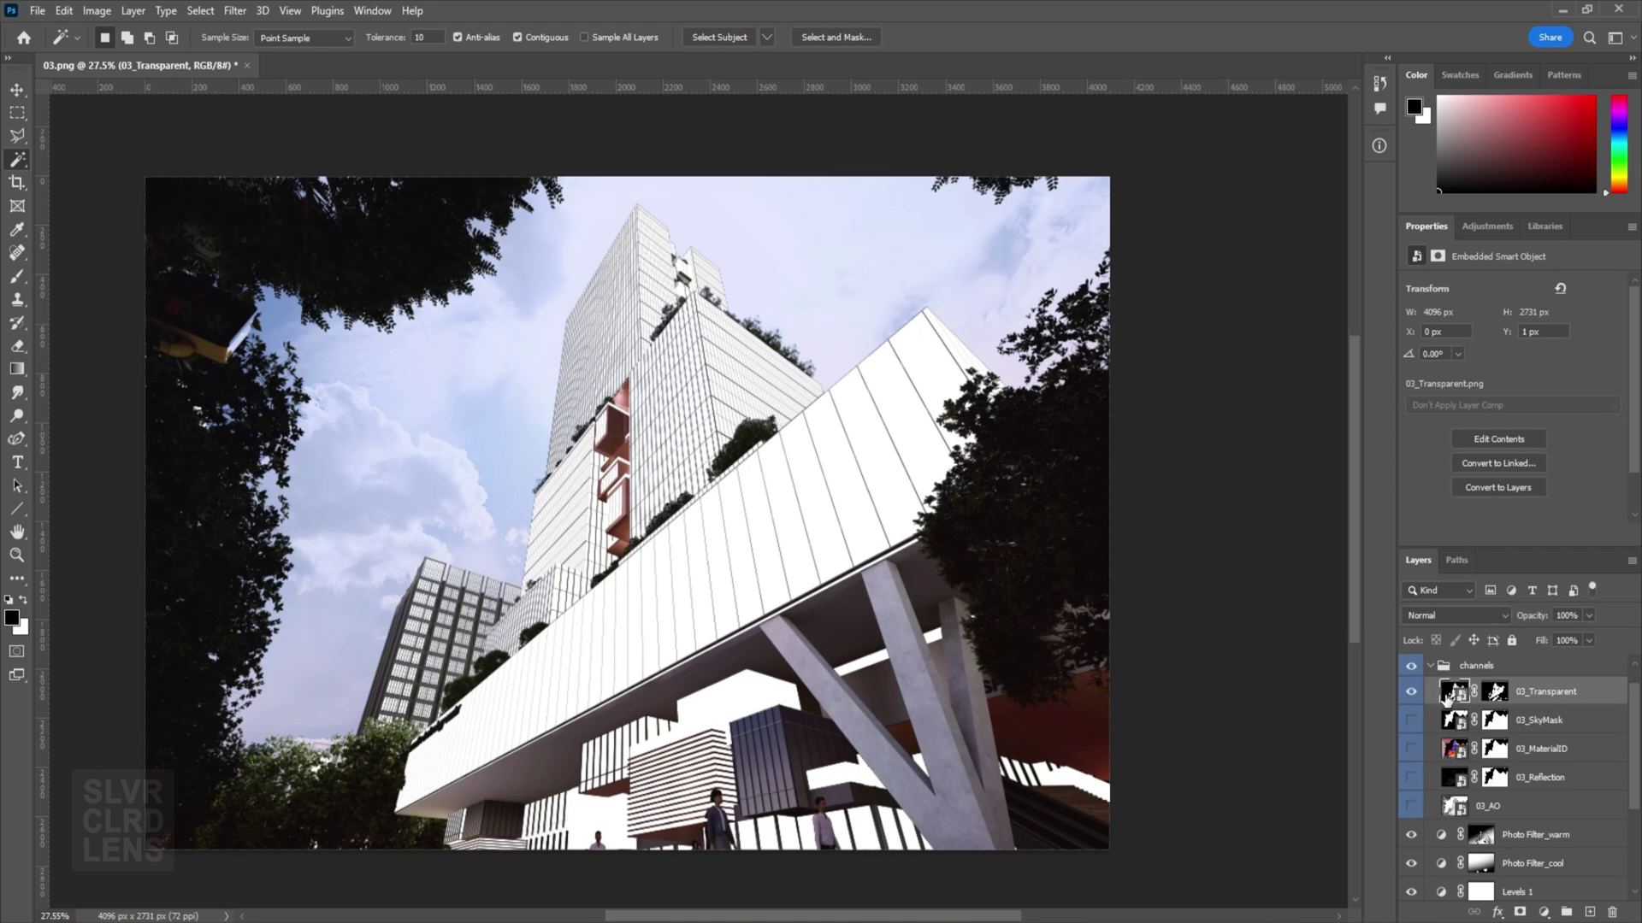
click(1475, 612)
click(1460, 535)
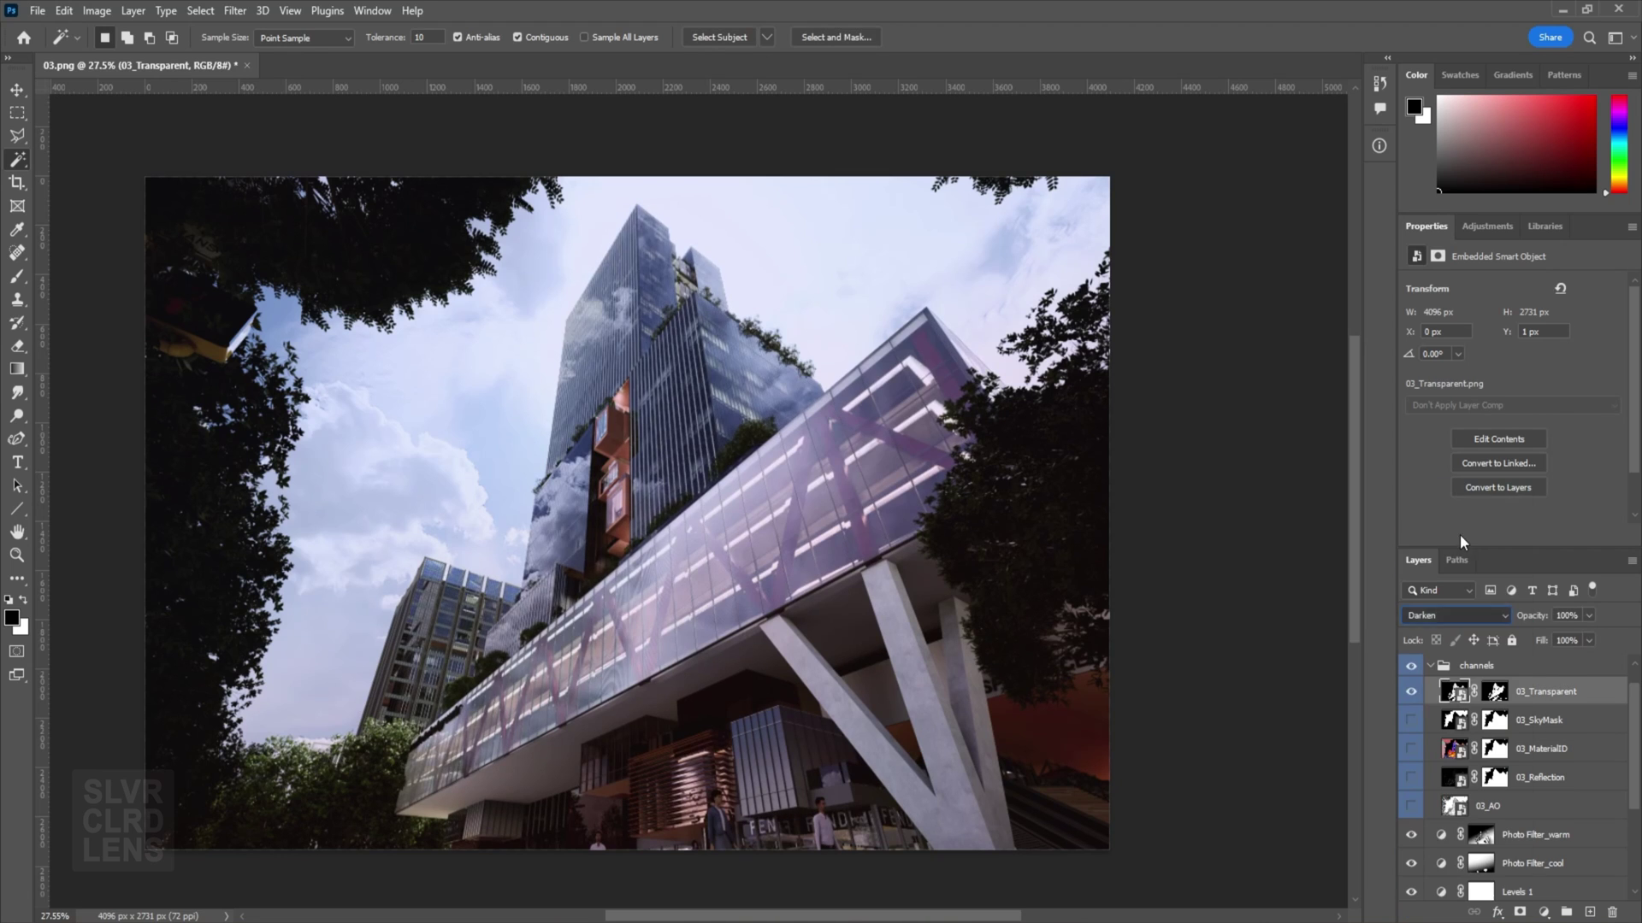
key(Up)
key(Up)
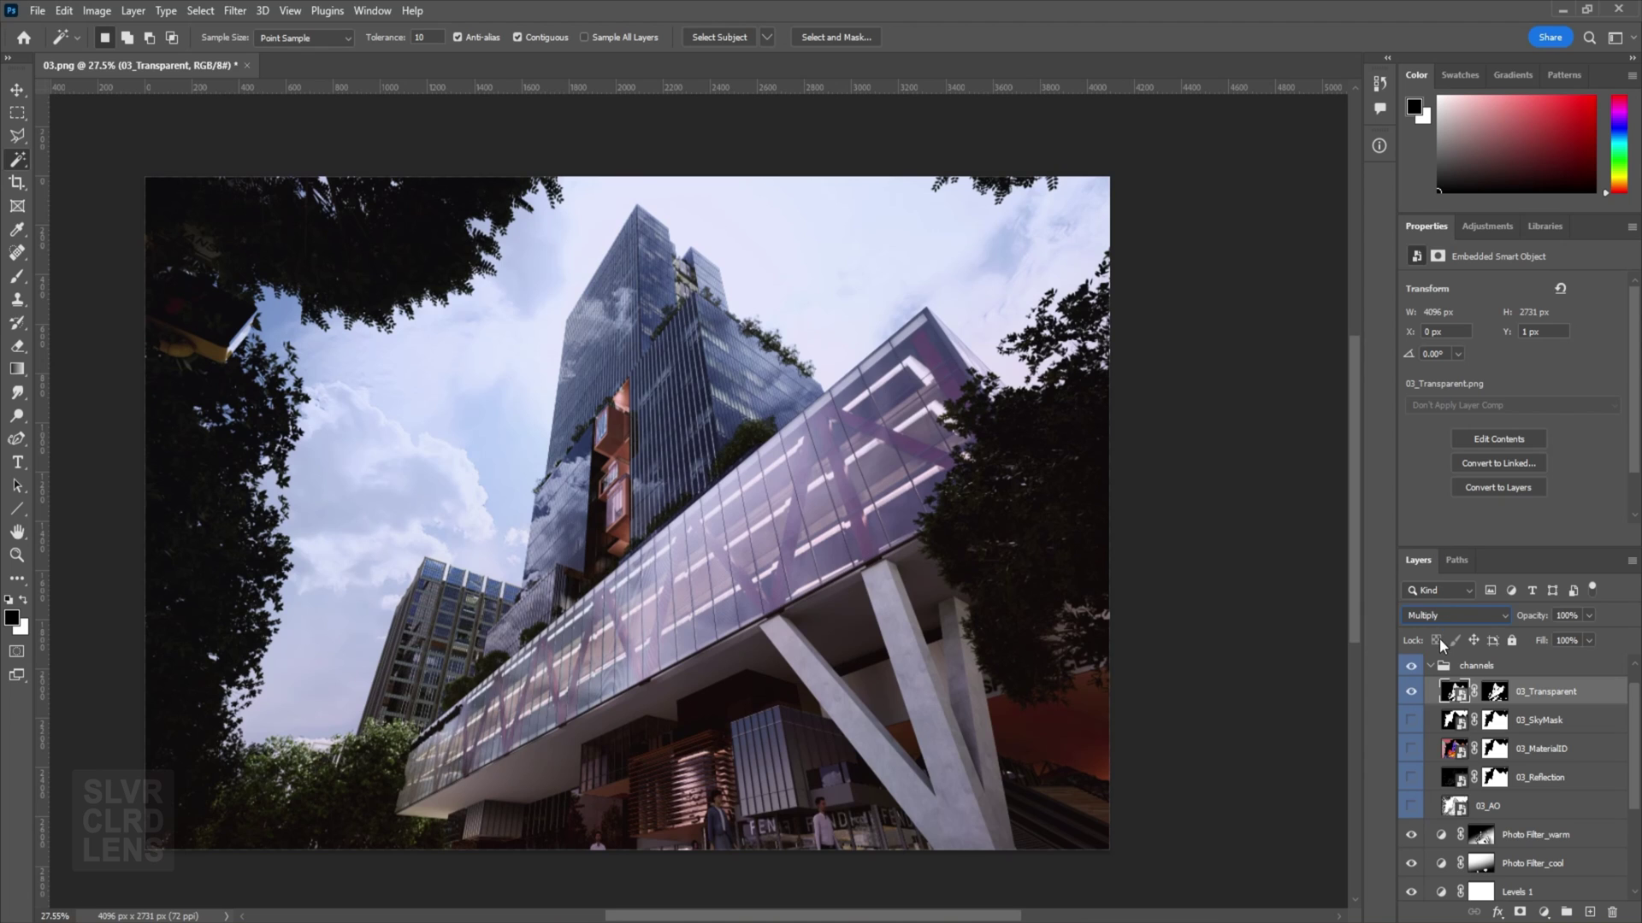
key(Down)
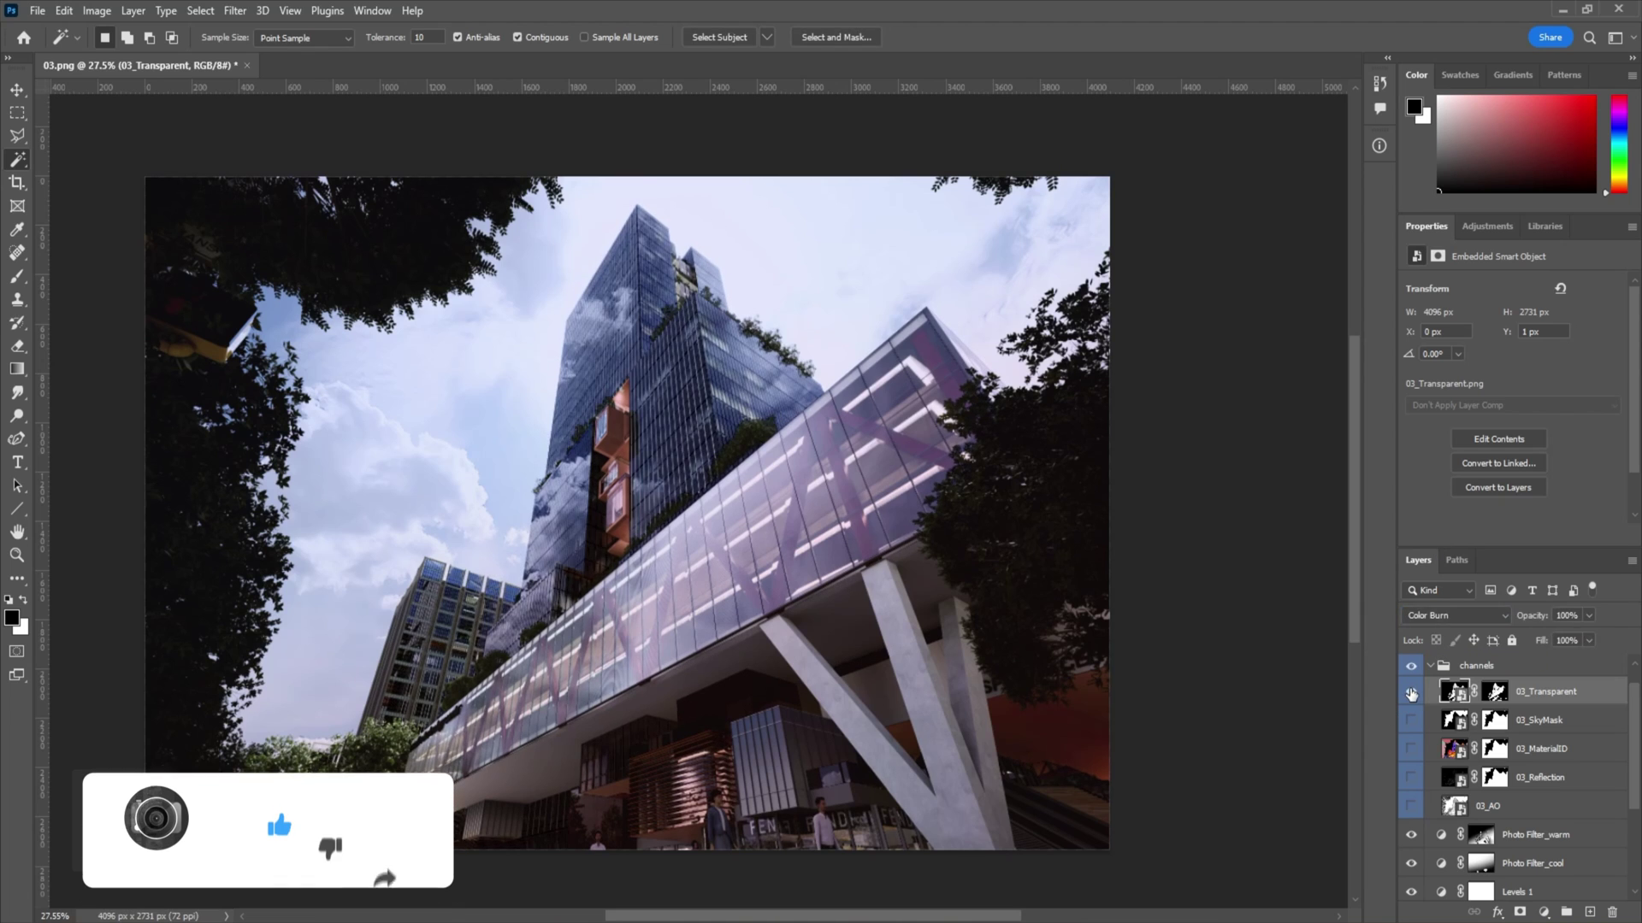
Examine the tower and bridge glass up close with the 03_Transparent layer shown and hidden.
click(1411, 692)
click(1410, 693)
click(1411, 693)
click(1410, 693)
alt+scroll(645, 494, up, 5)
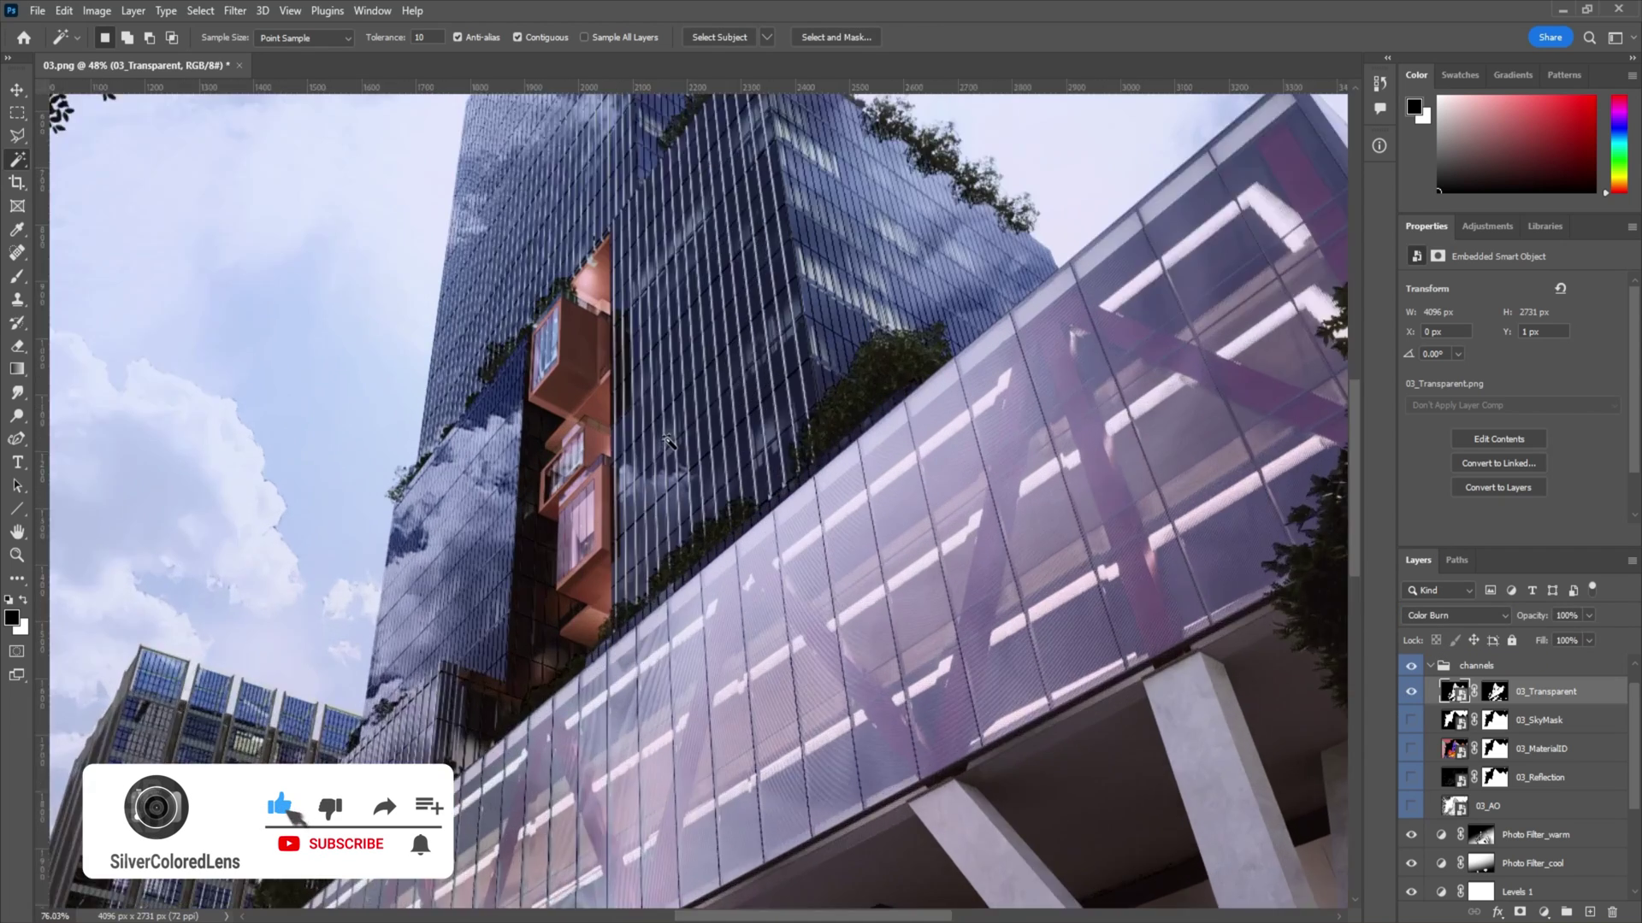
alt+scroll(668, 441, up, 2)
click(1410, 693)
click(1411, 693)
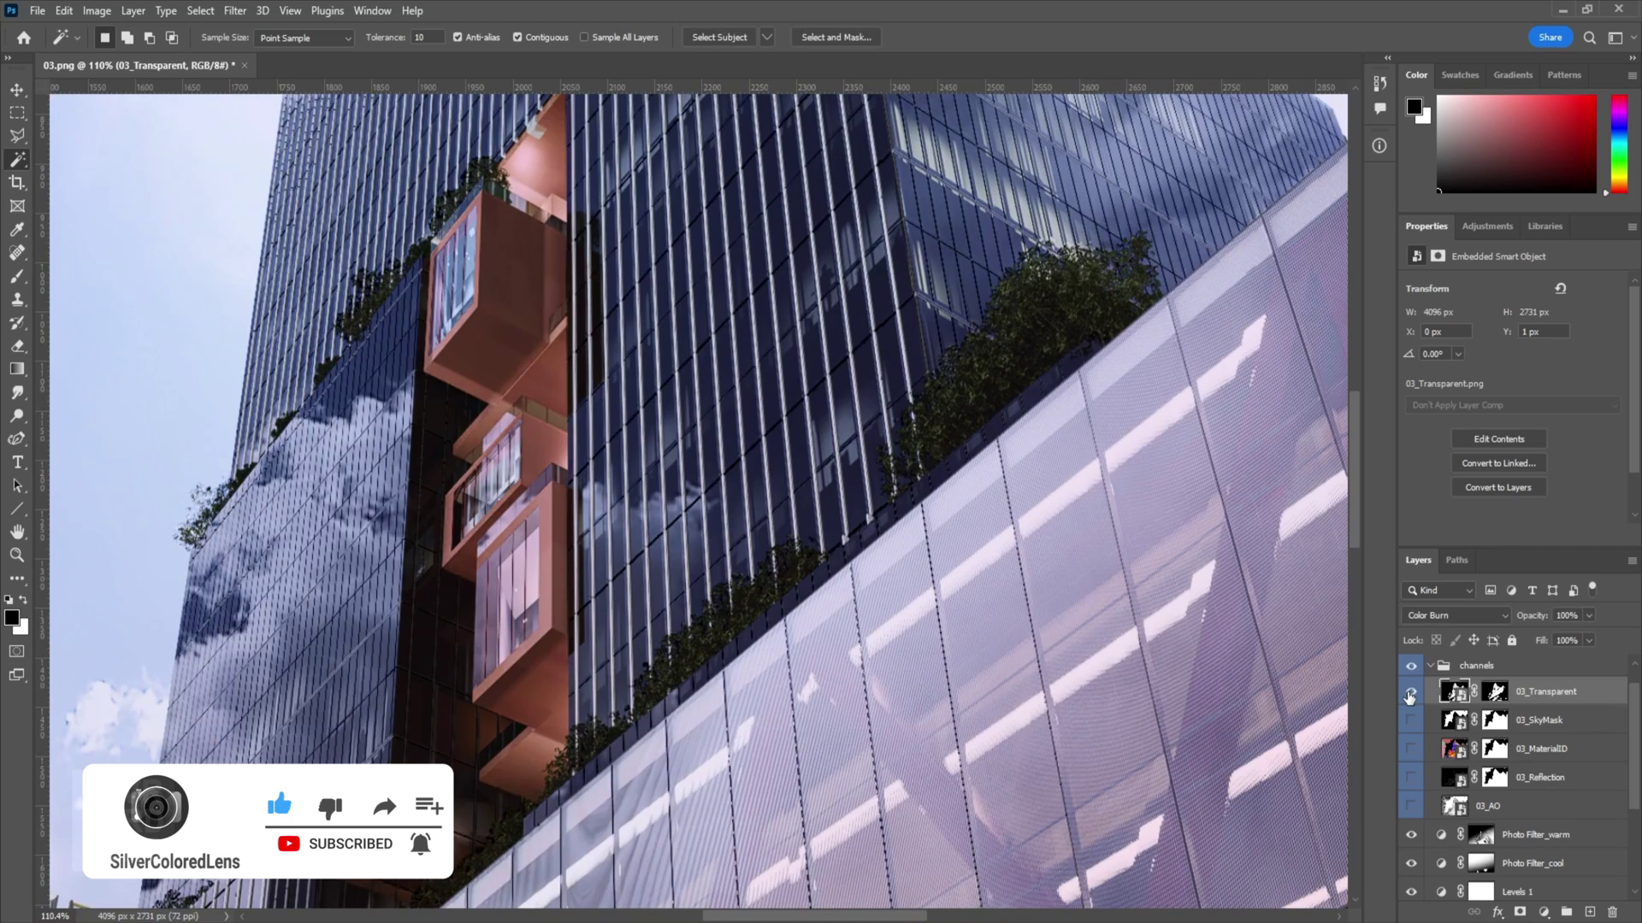
click(1411, 693)
click(1410, 693)
Set the 03_Transparent layer's opacity to 50% and toggle its visibility to check the glass.
click(1565, 616)
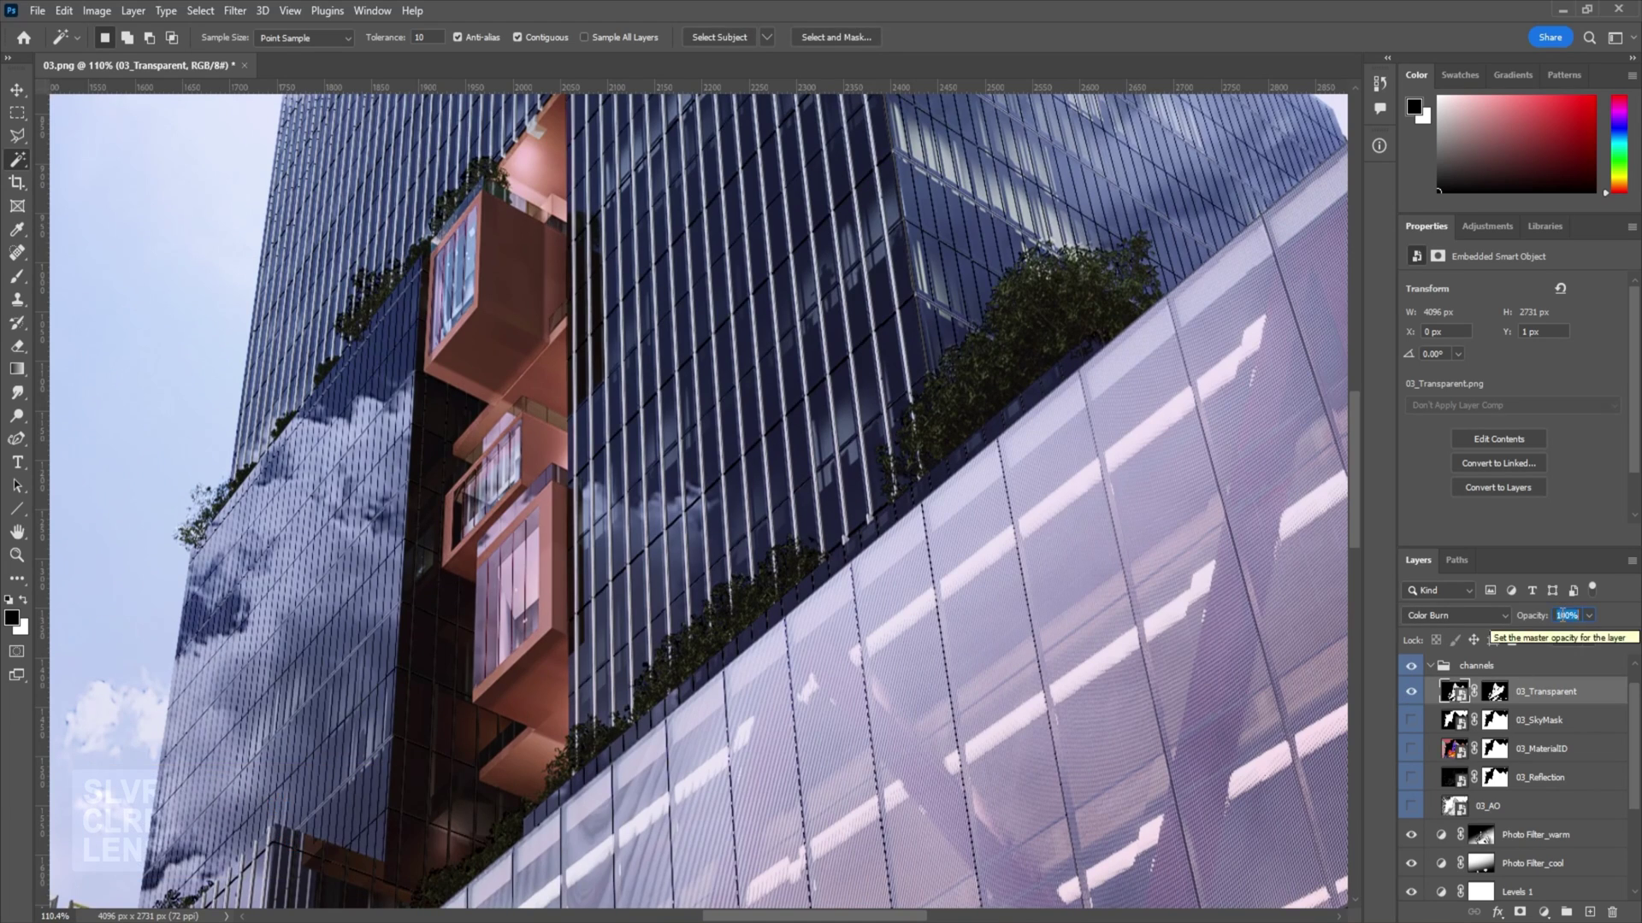
text(30)
click(1410, 692)
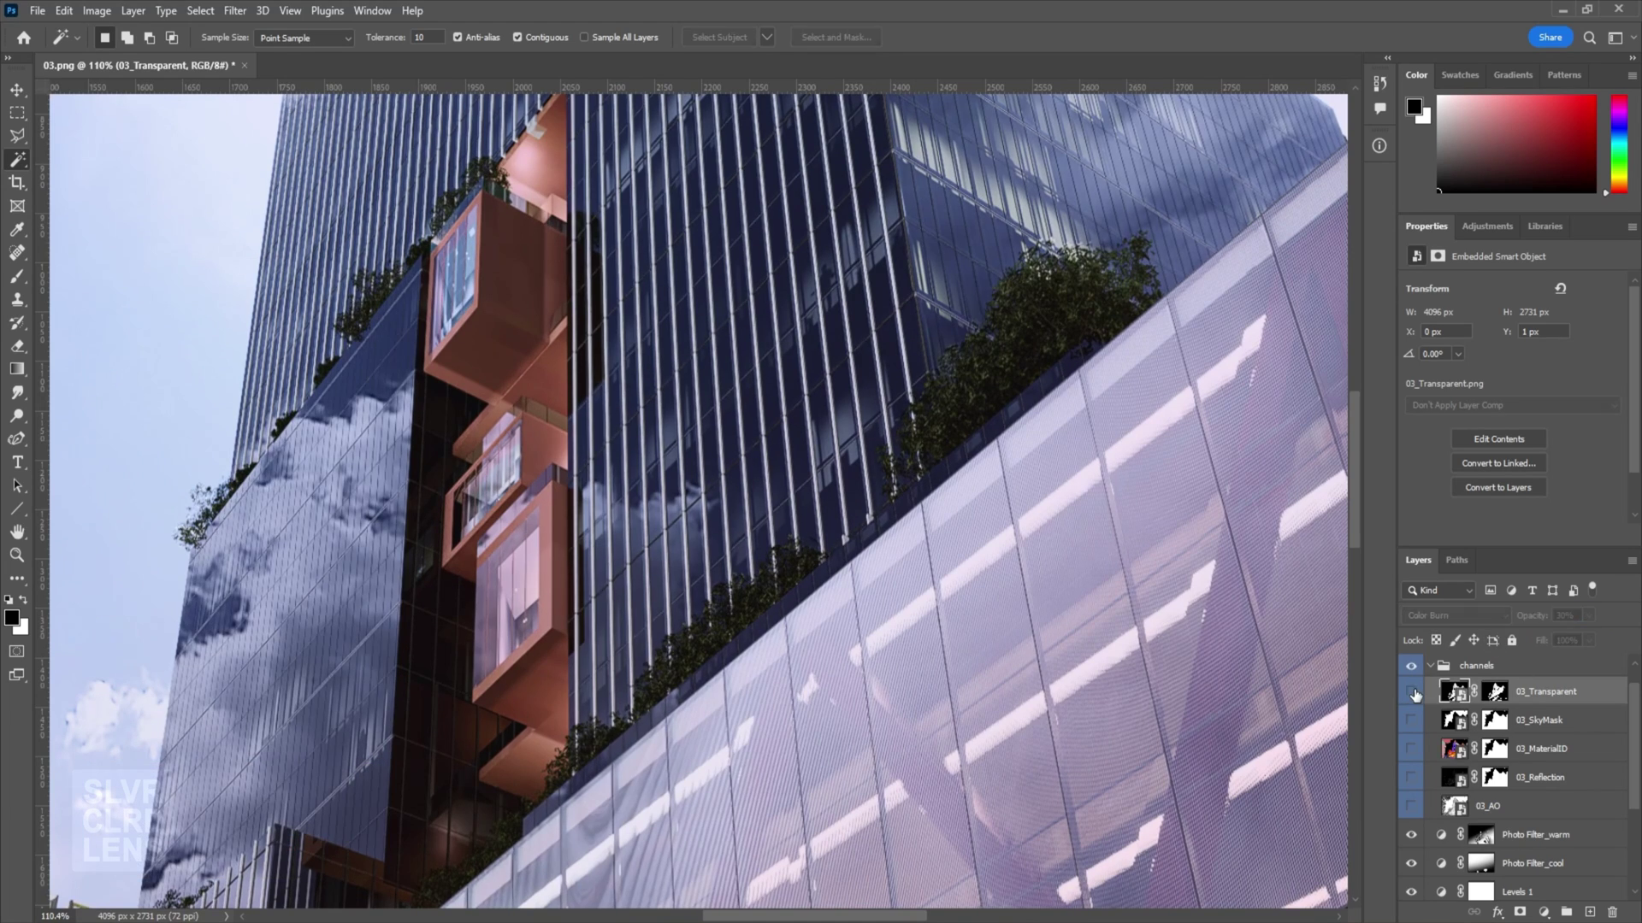
click(1410, 693)
alt+scroll(869, 664, down, 7)
scroll(869, 663, down, 1)
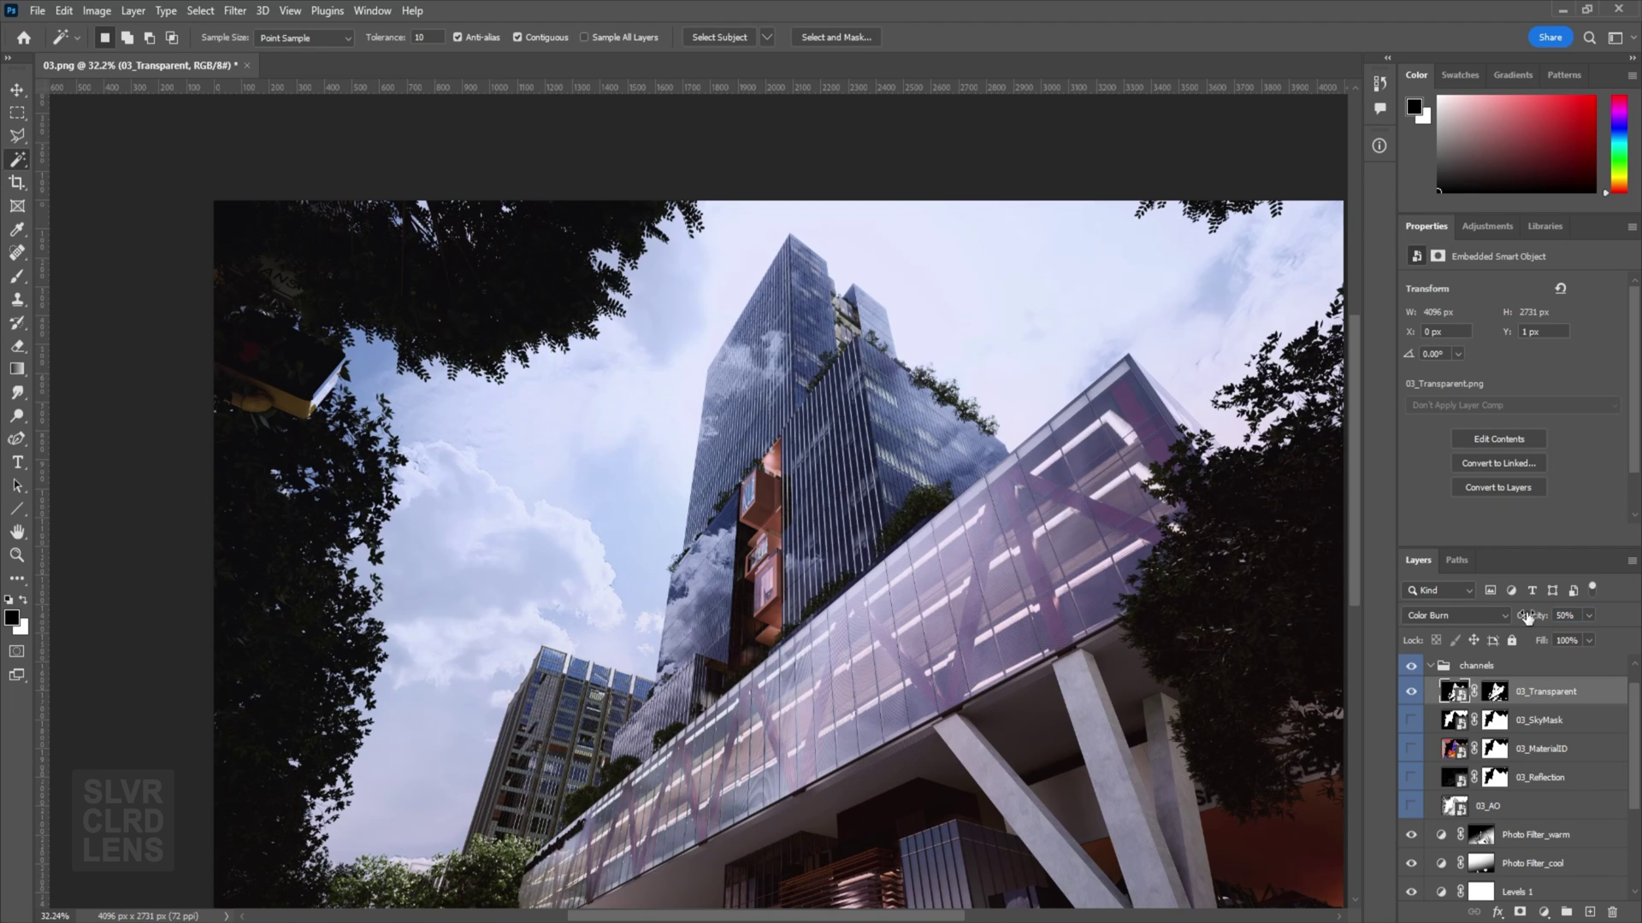
Compare the whole image and the background building with the 03_Transparent layer on and off.
alt+scroll(732, 564, down, 5)
alt+scroll(787, 613, up, 3)
click(1411, 692)
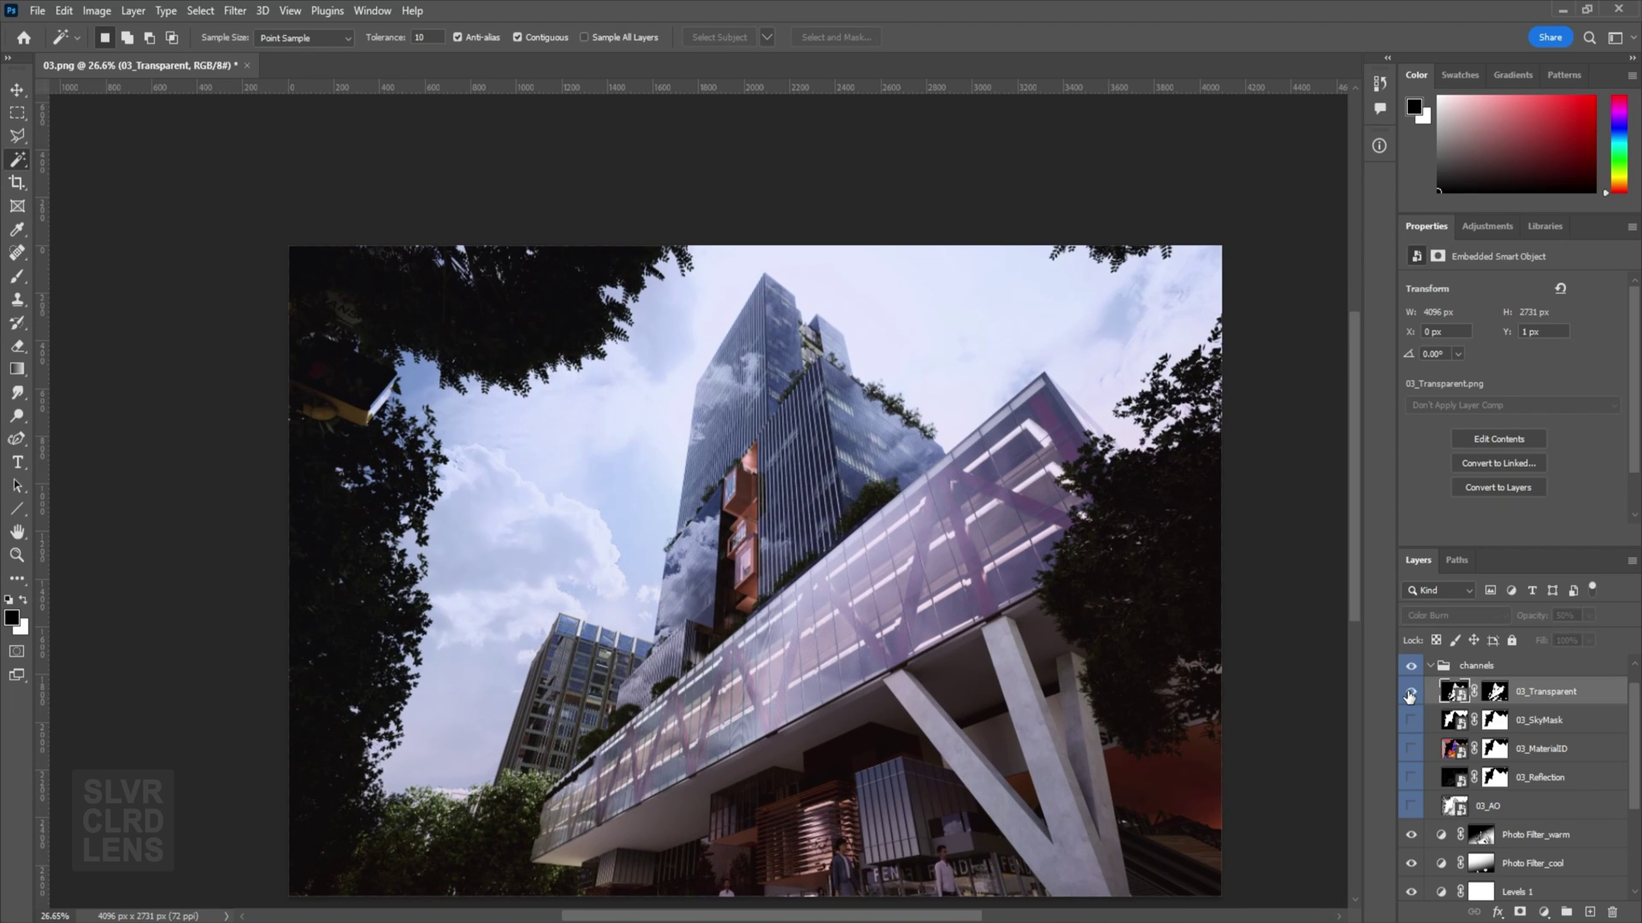
click(1411, 693)
click(1411, 693)
click(1411, 693)
alt+scroll(819, 693, up, 4)
alt+scroll(819, 692, up, 3)
click(1410, 693)
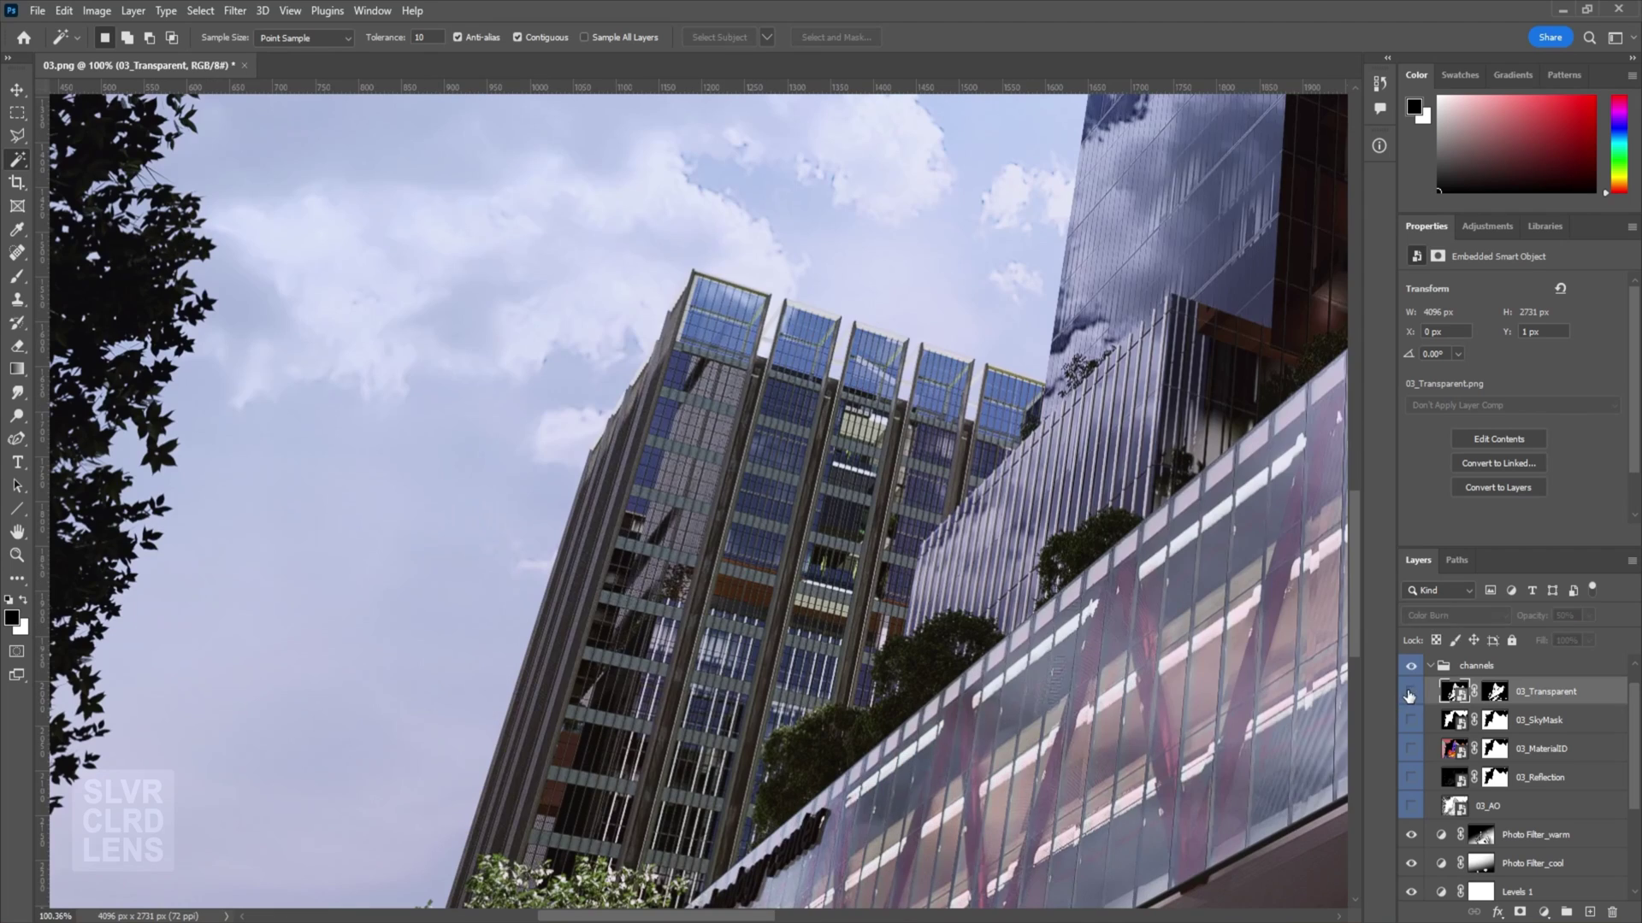
click(1411, 692)
alt+scroll(859, 714, down, 8)
alt+scroll(1266, 727, up, 2)
Change the 03_Transparent layer's blend mode to Divide and check the tower facade up close.
click(1453, 616)
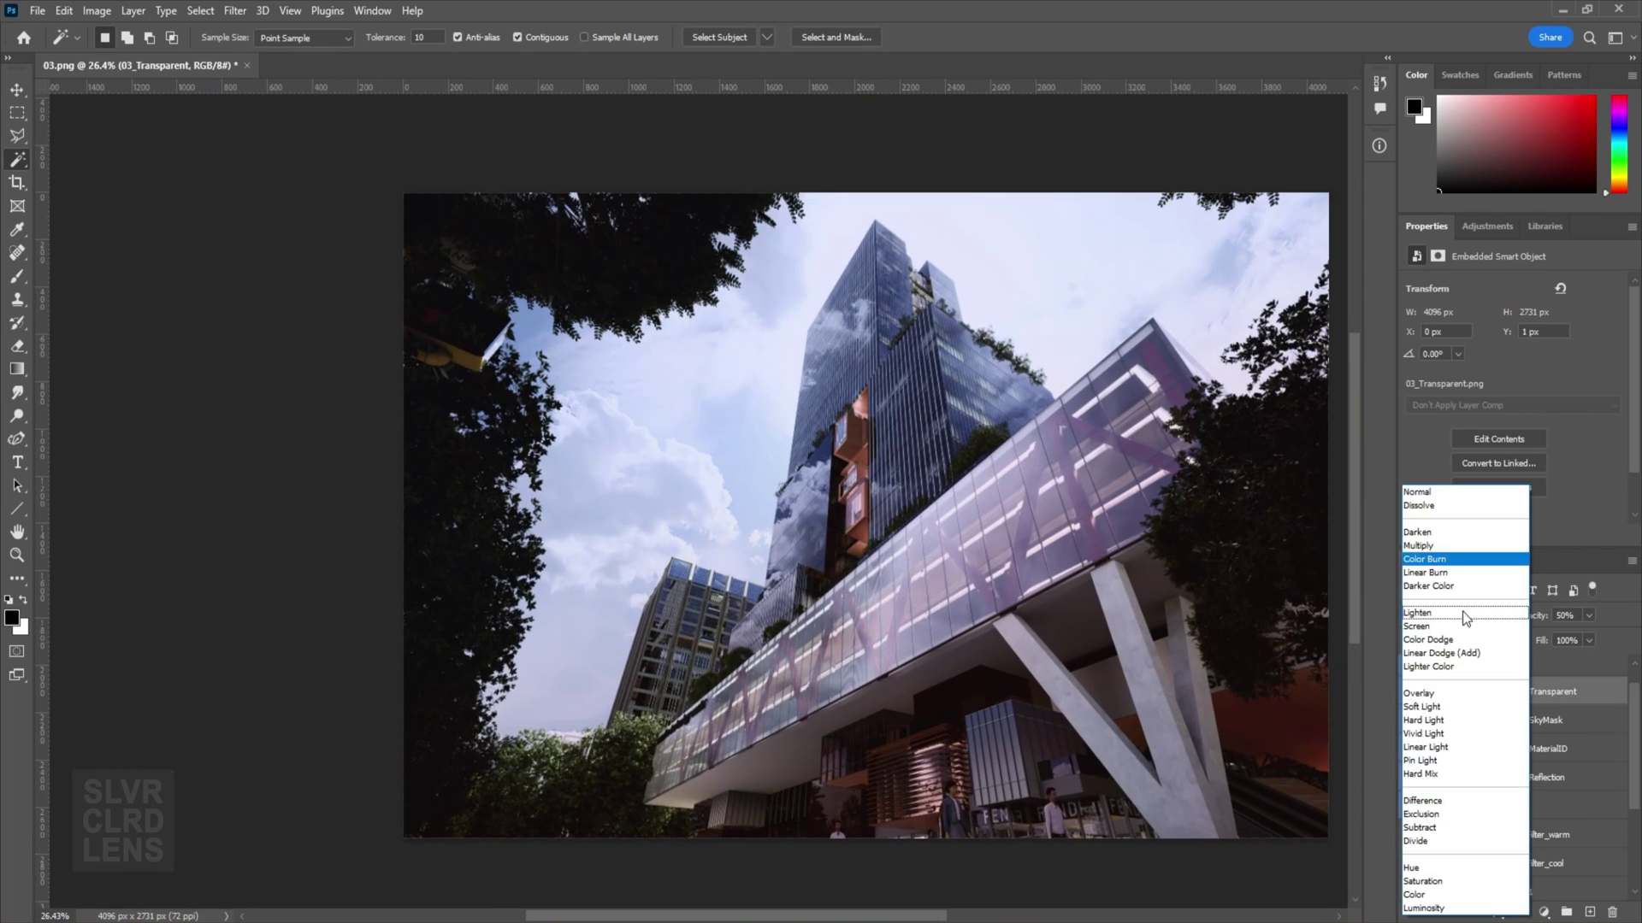
click(1426, 671)
key(shift+plus)
key(shift+plus)
key(shift+plus)
key(shift+plus)
key(shift+plus)
key(shift+plus)
key(shift+plus)
key(shift+plus)
key(shift+plus)
key(shift+plus)
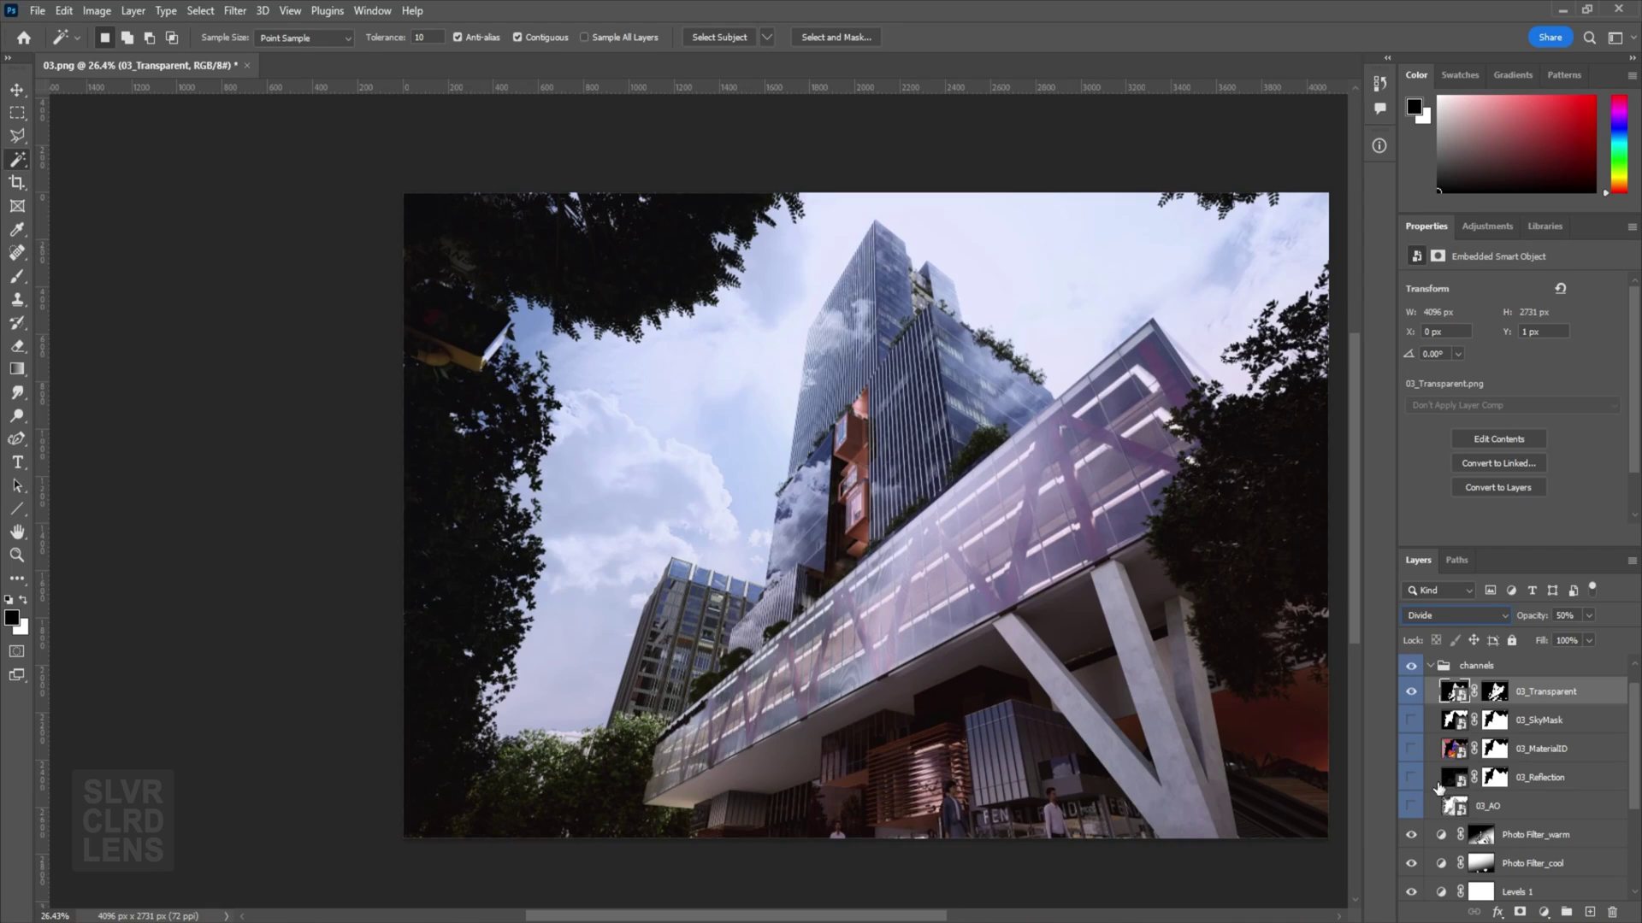
alt+scroll(1162, 445, up, 6)
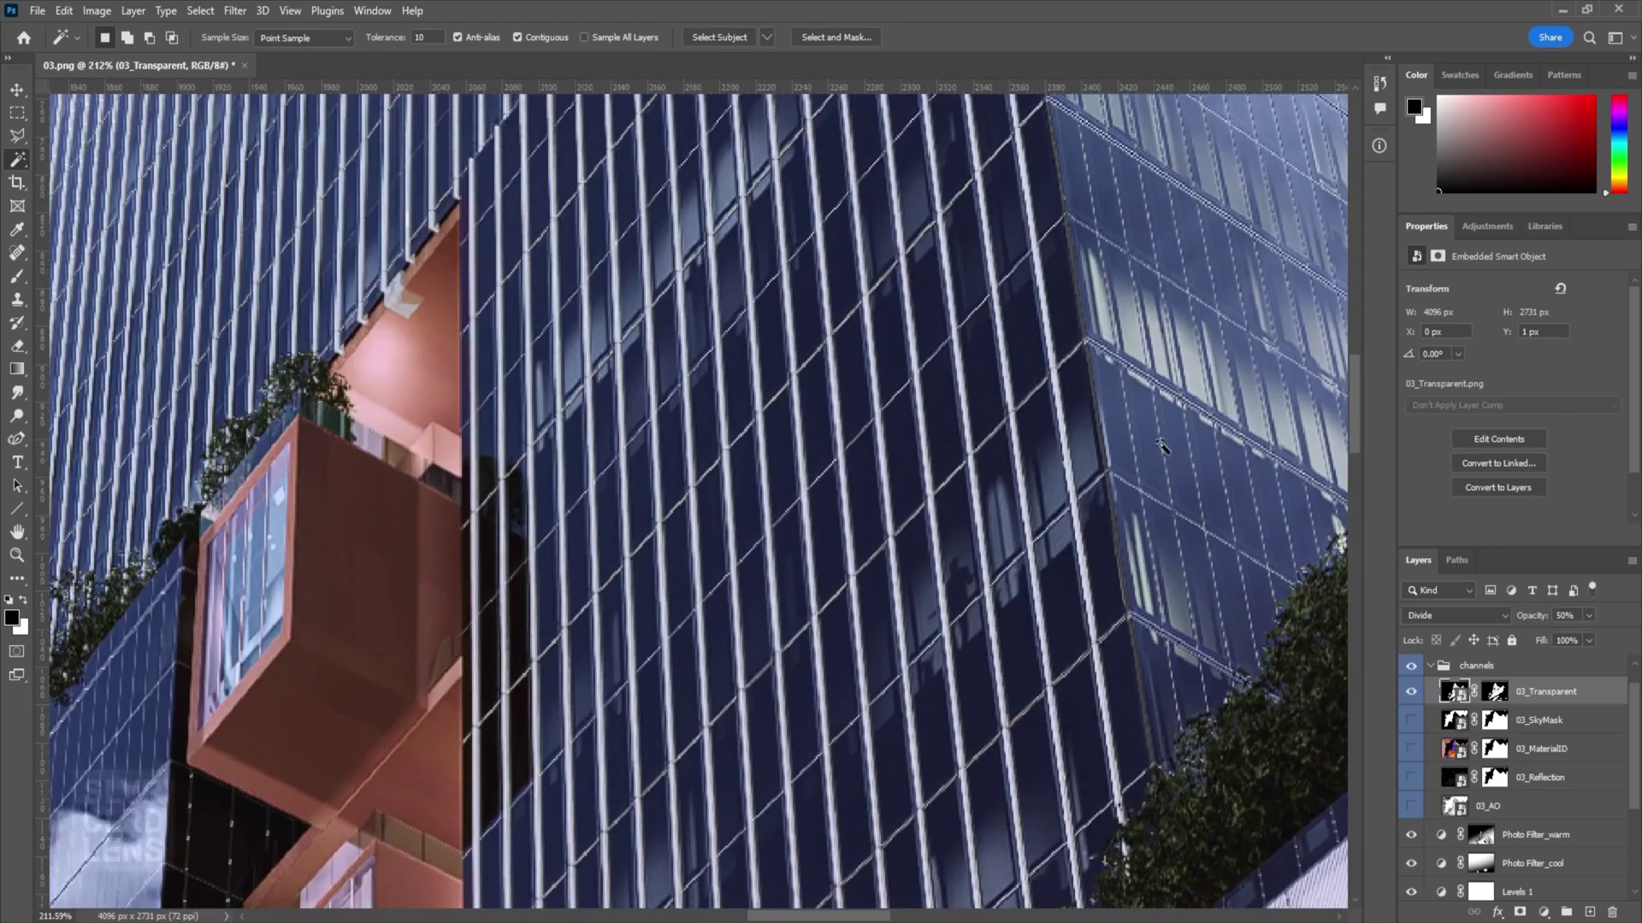
Show the 03_Reflection layer over the full image and set its opacity to 50%.
alt+scroll(1161, 444, down, 8)
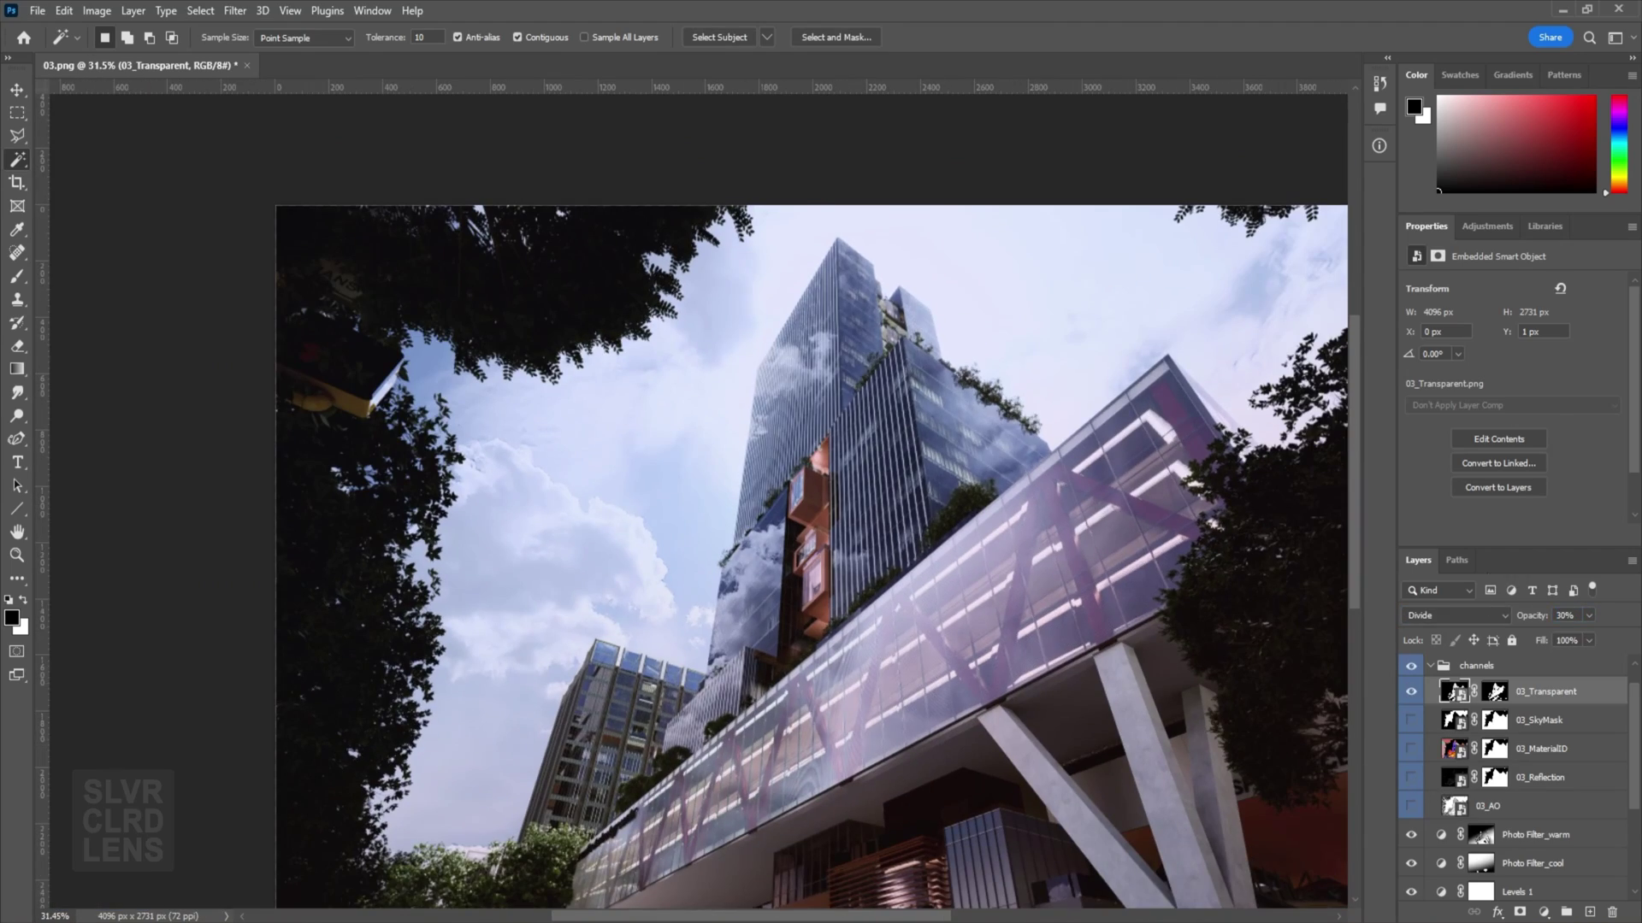
alt+scroll(610, 467, down, 1)
click(1411, 777)
click(1492, 780)
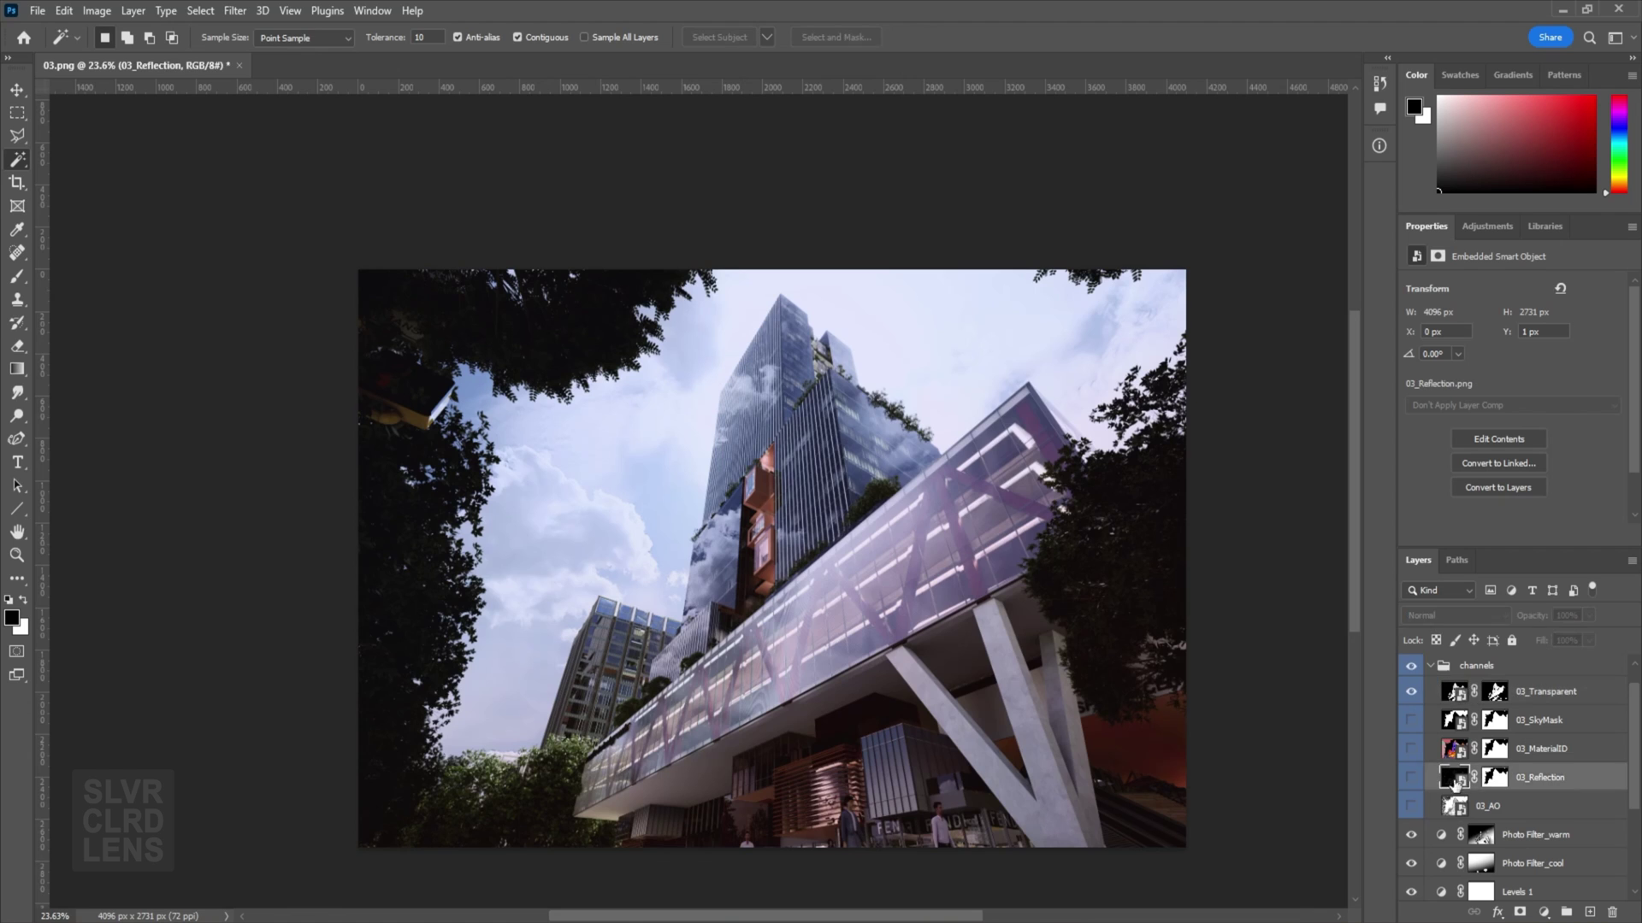
key(5)
Try out blend modes on the 03_Reflection layer, going from Dissolve through to Hue.
click(1453, 616)
click(1437, 506)
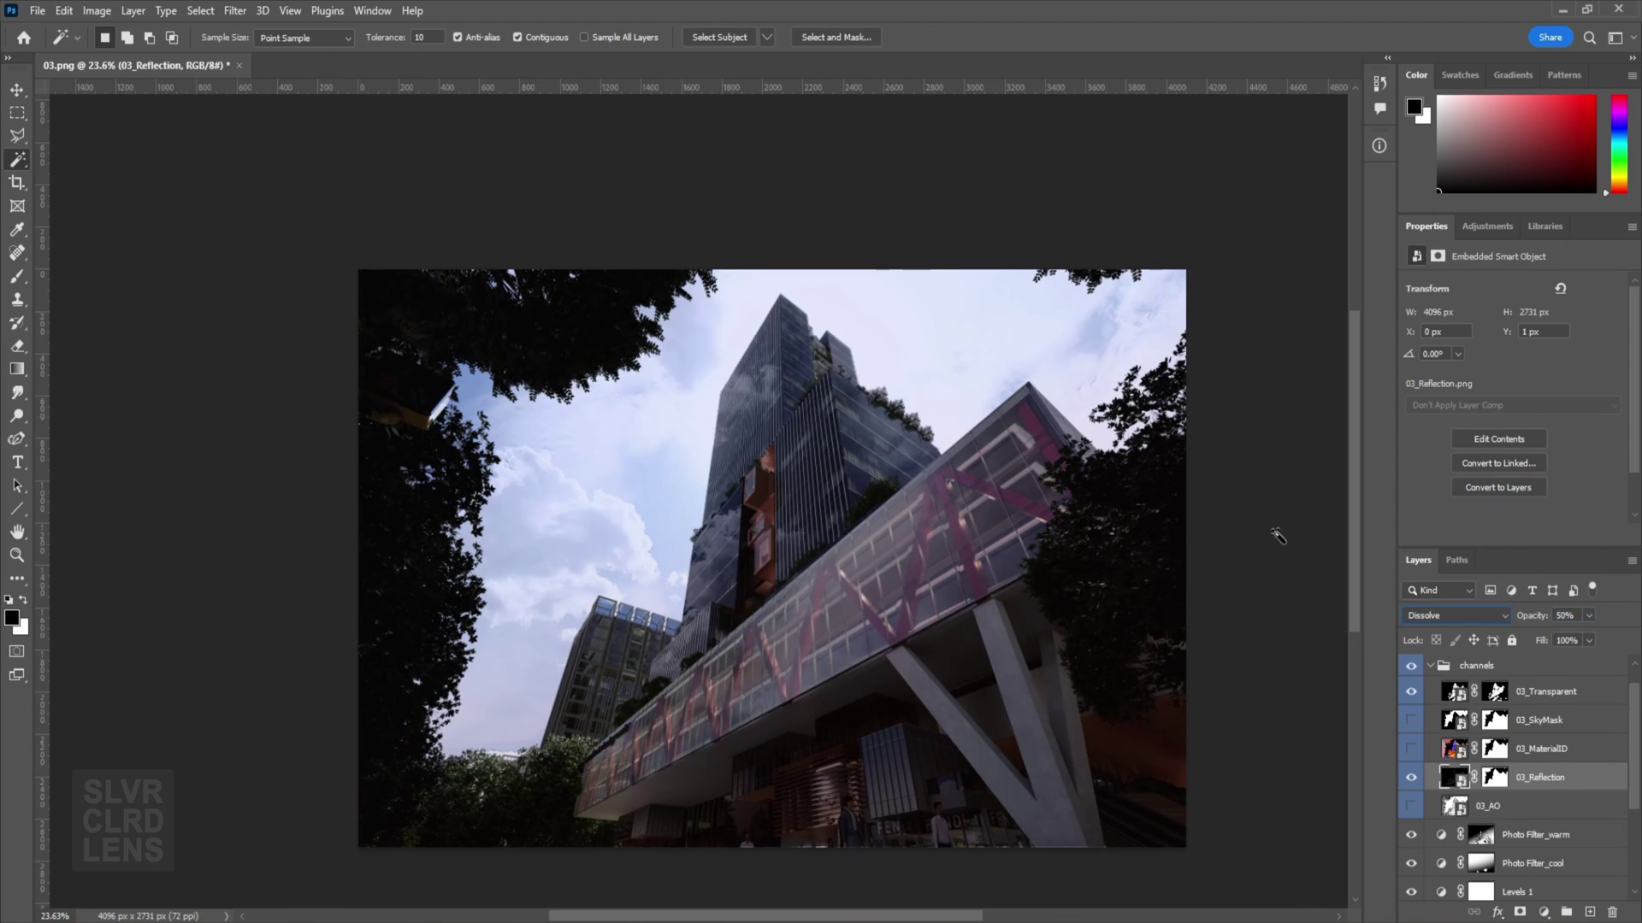
key(Down)
key(Down)
key(Down)
key(Down)
key(Down)
key(Down)
key(Down)
key(Down)
key(Down)
key(Down)
key(Down)
key(Down)
key(Down)
key(Down)
key(Down)
key(Down)
key(Down)
key(Down)
key(Down)
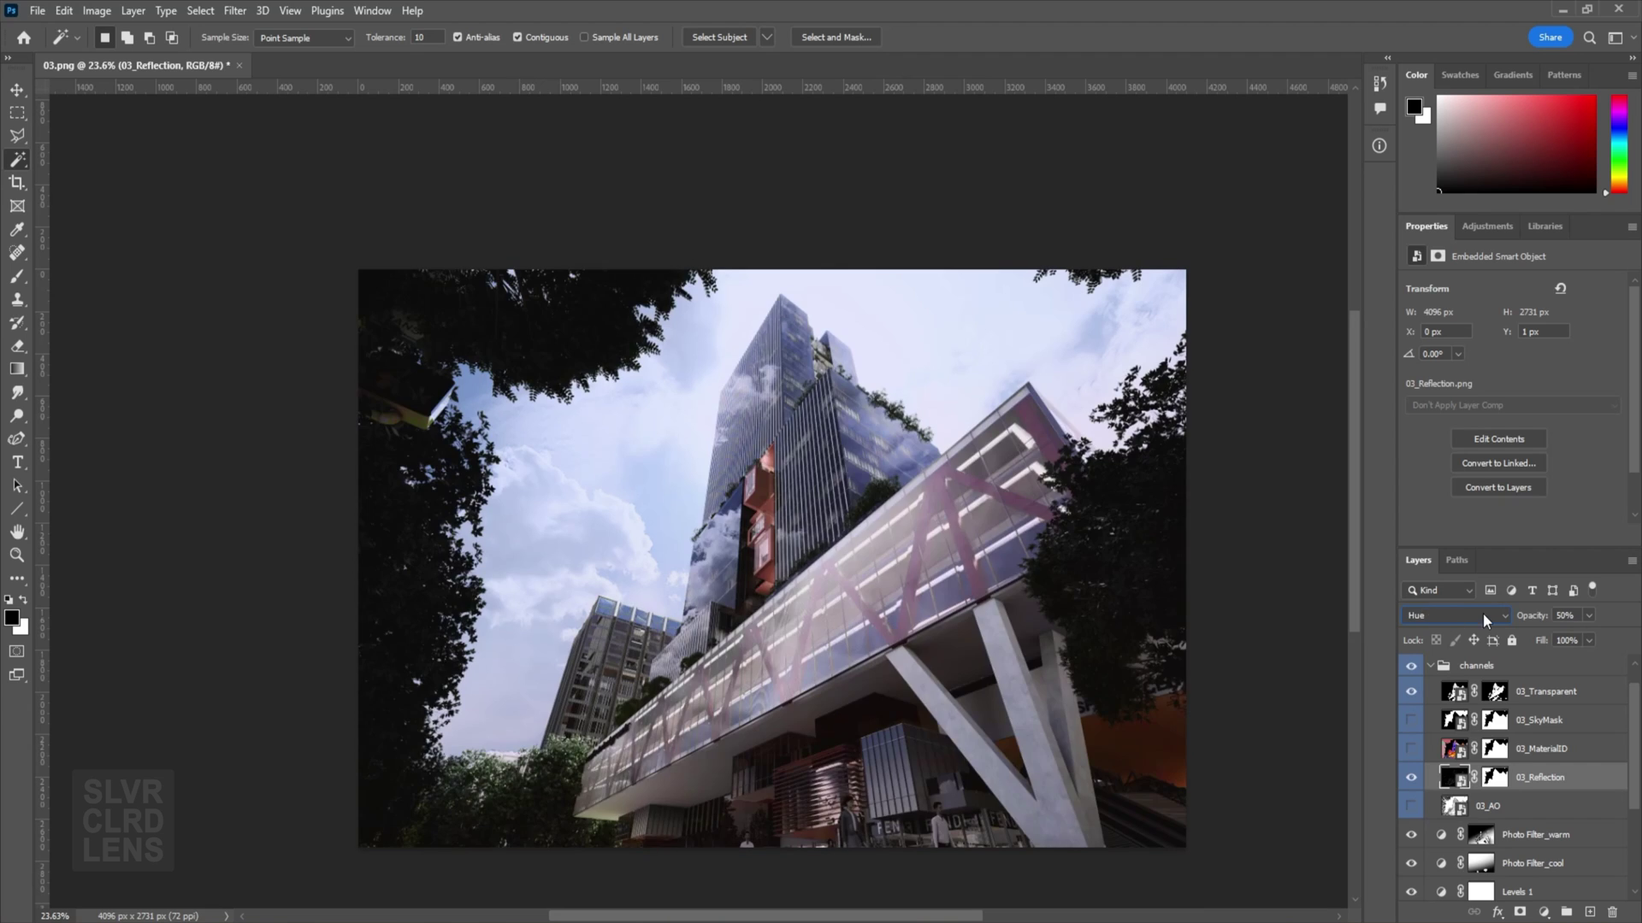
Try Soft Light and Screen blending on the 03_Reflection layer and set its opacity to 30%.
click(1483, 613)
click(1445, 707)
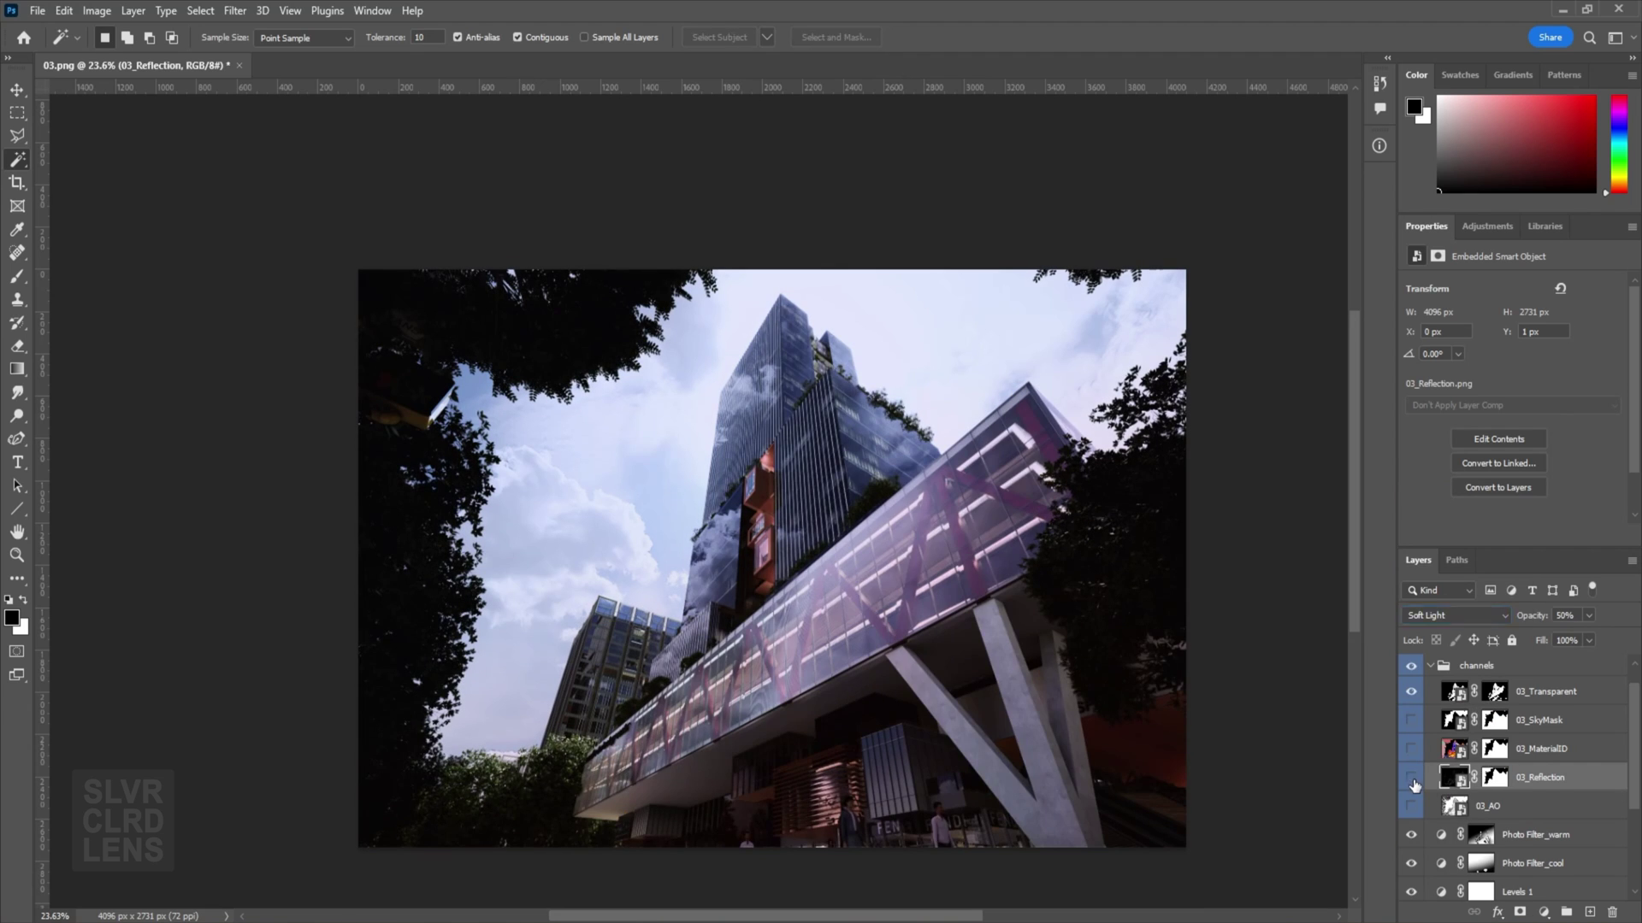
click(1472, 618)
click(1474, 702)
key(Up)
key(Up)
key(Up)
key(Up)
key(Up)
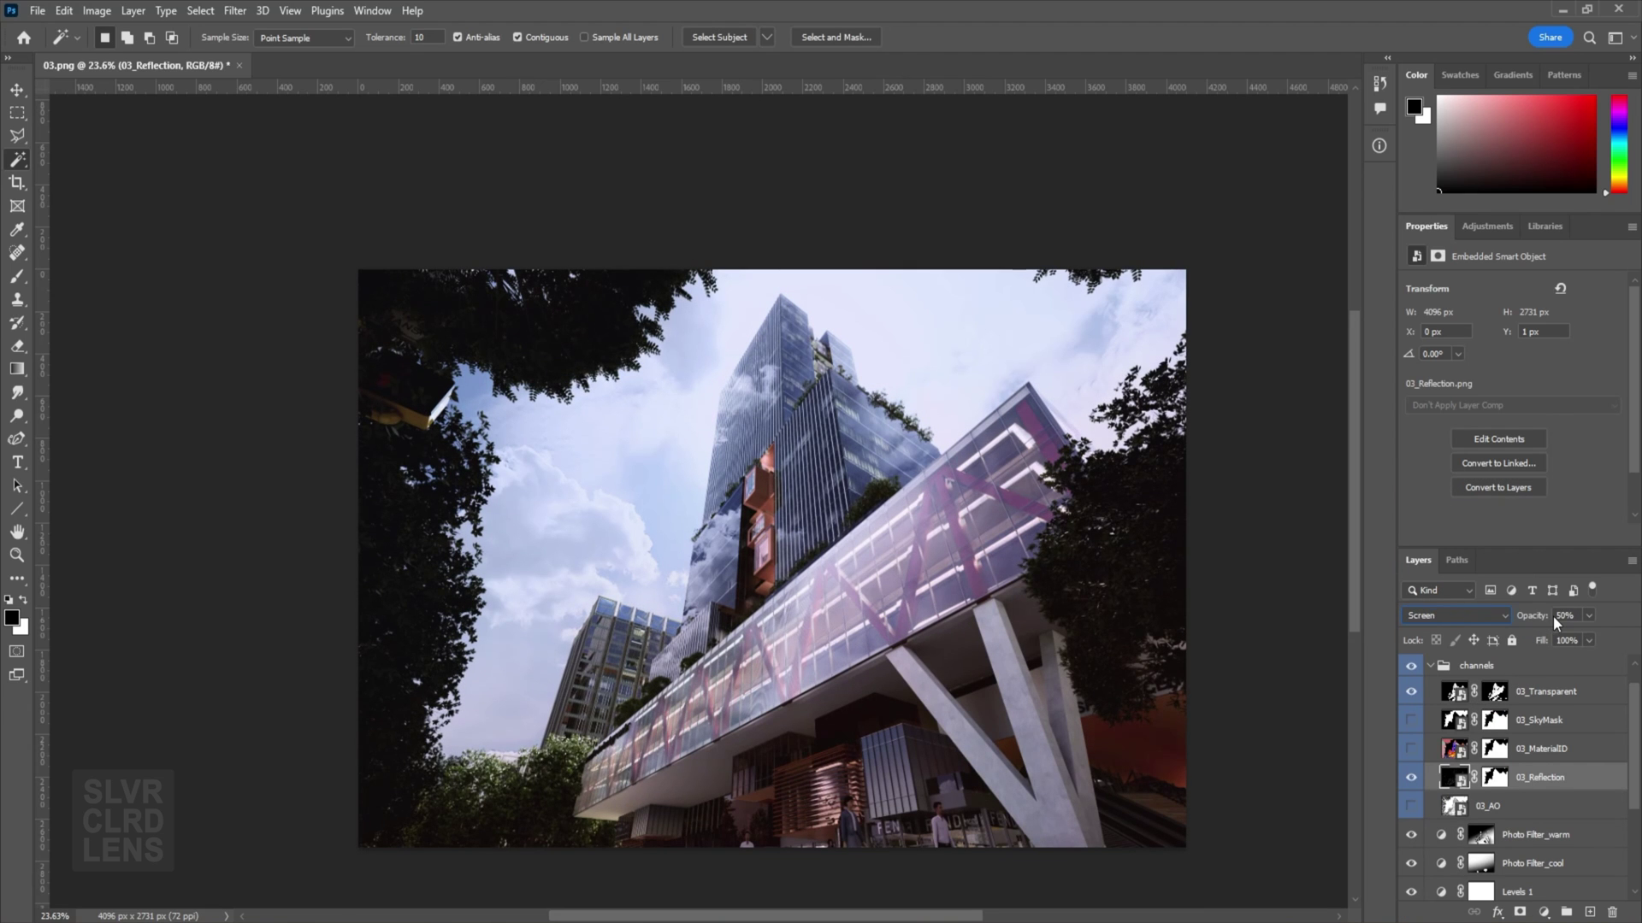
key(3)
Check the bridge and tower reflections up close, and compare the image with the 03_Reflection layer hidden and shown.
alt+scroll(966, 530, up, 2)
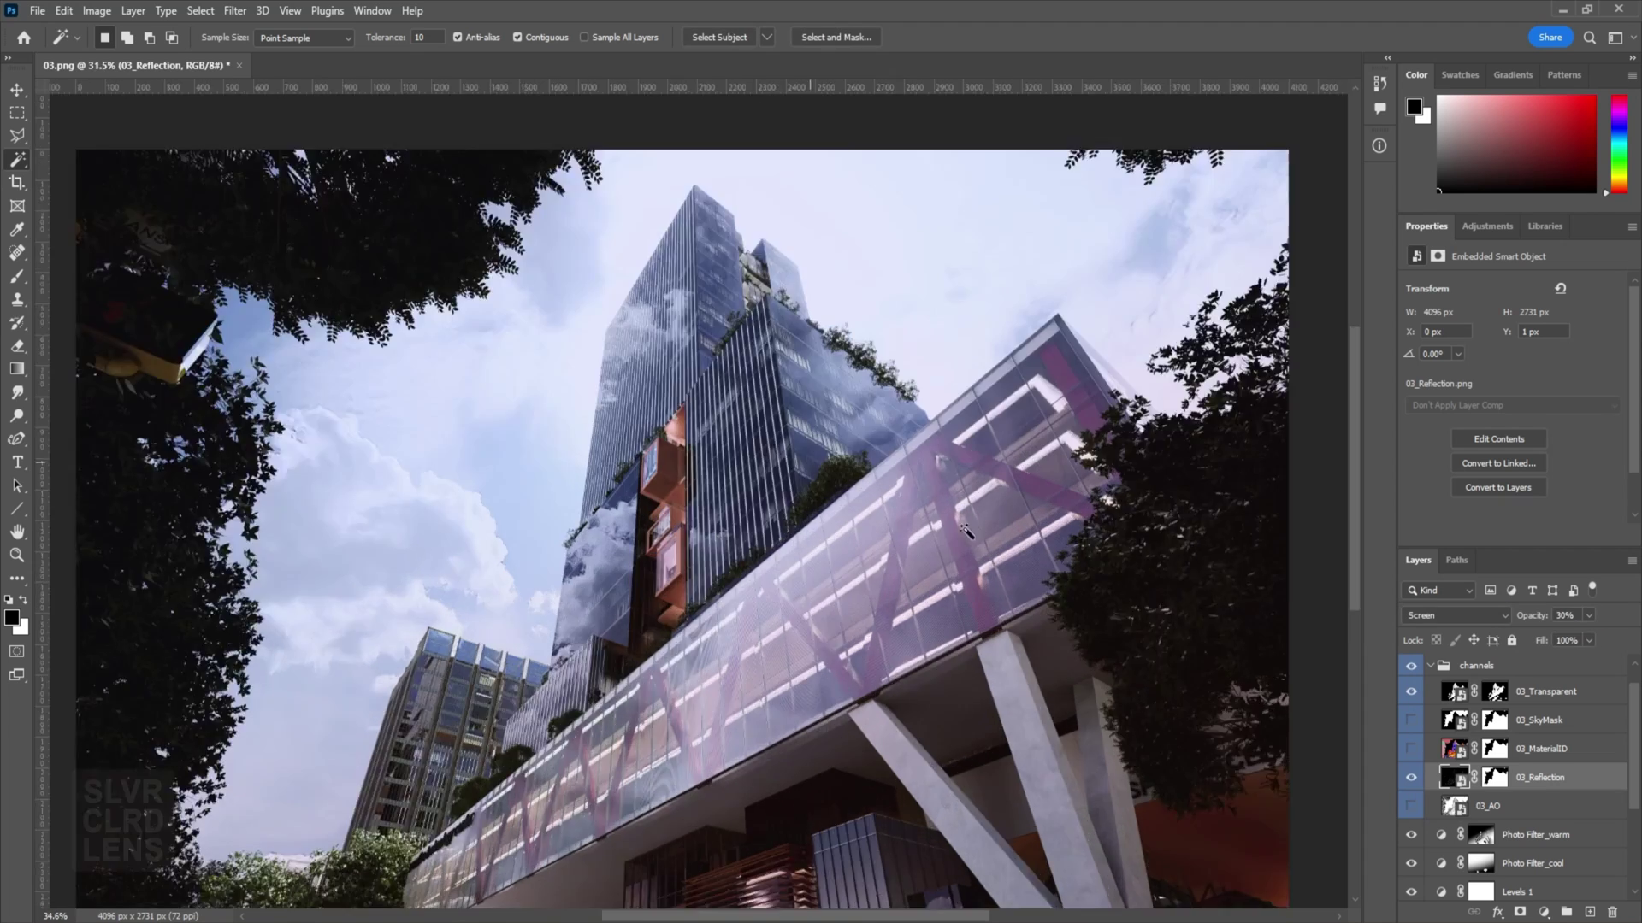
alt+scroll(966, 530, up, 1)
alt+scroll(966, 530, down, 3)
click(1412, 779)
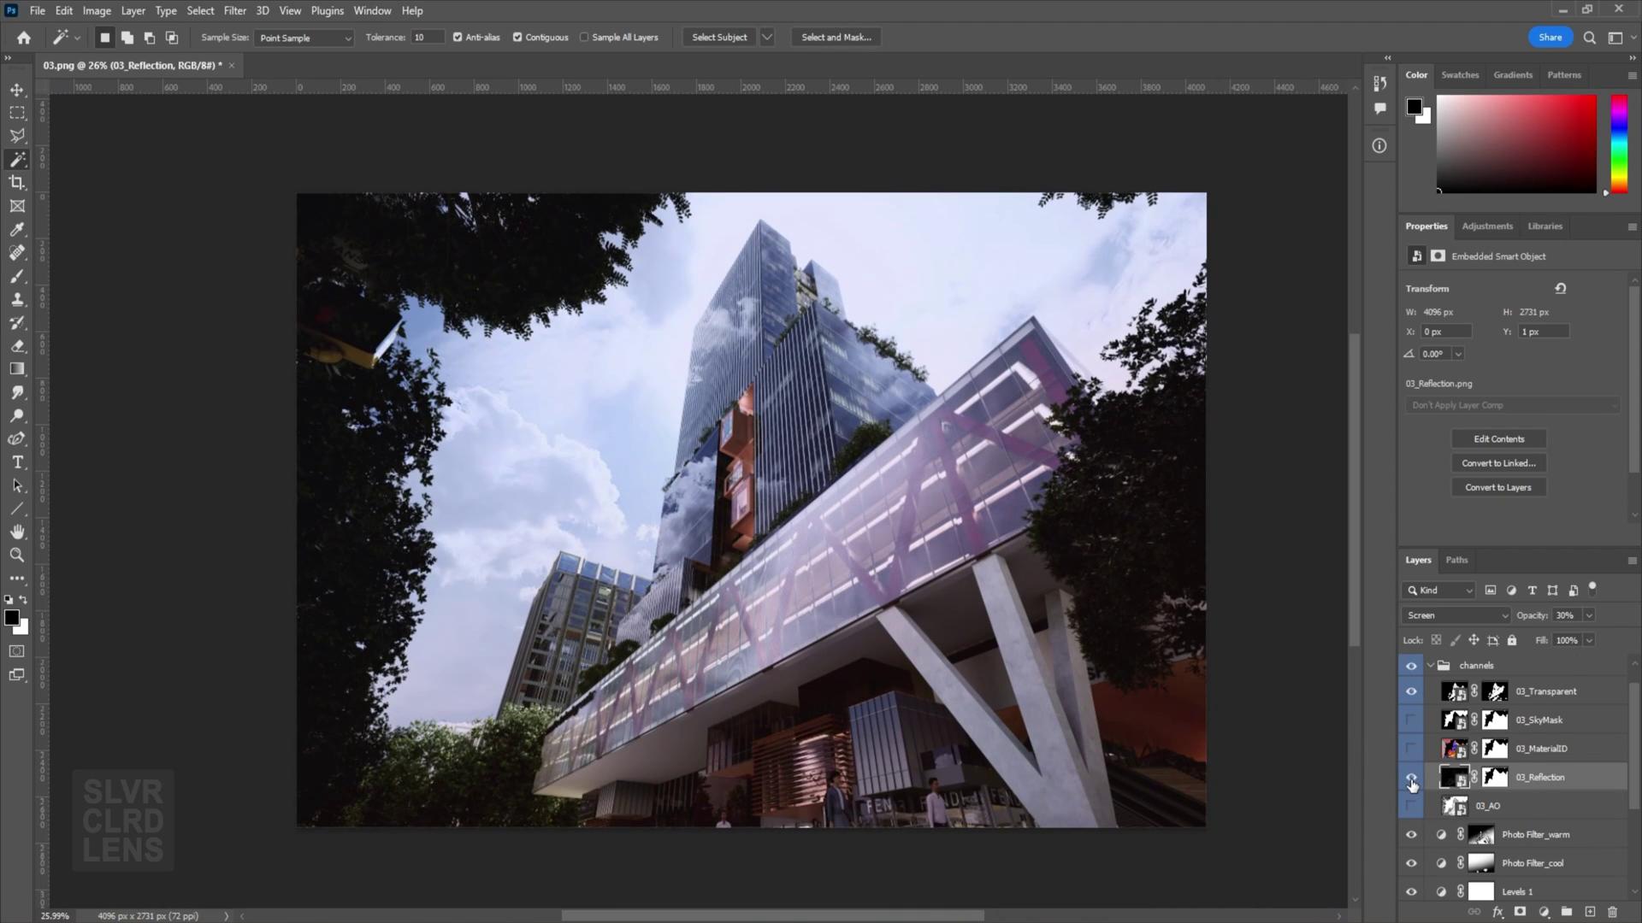
click(1411, 778)
Change the 03_Reflection layer's blend mode to Linear Dodge (Add).
click(1494, 615)
click(1490, 633)
scroll(1460, 616, up, 1)
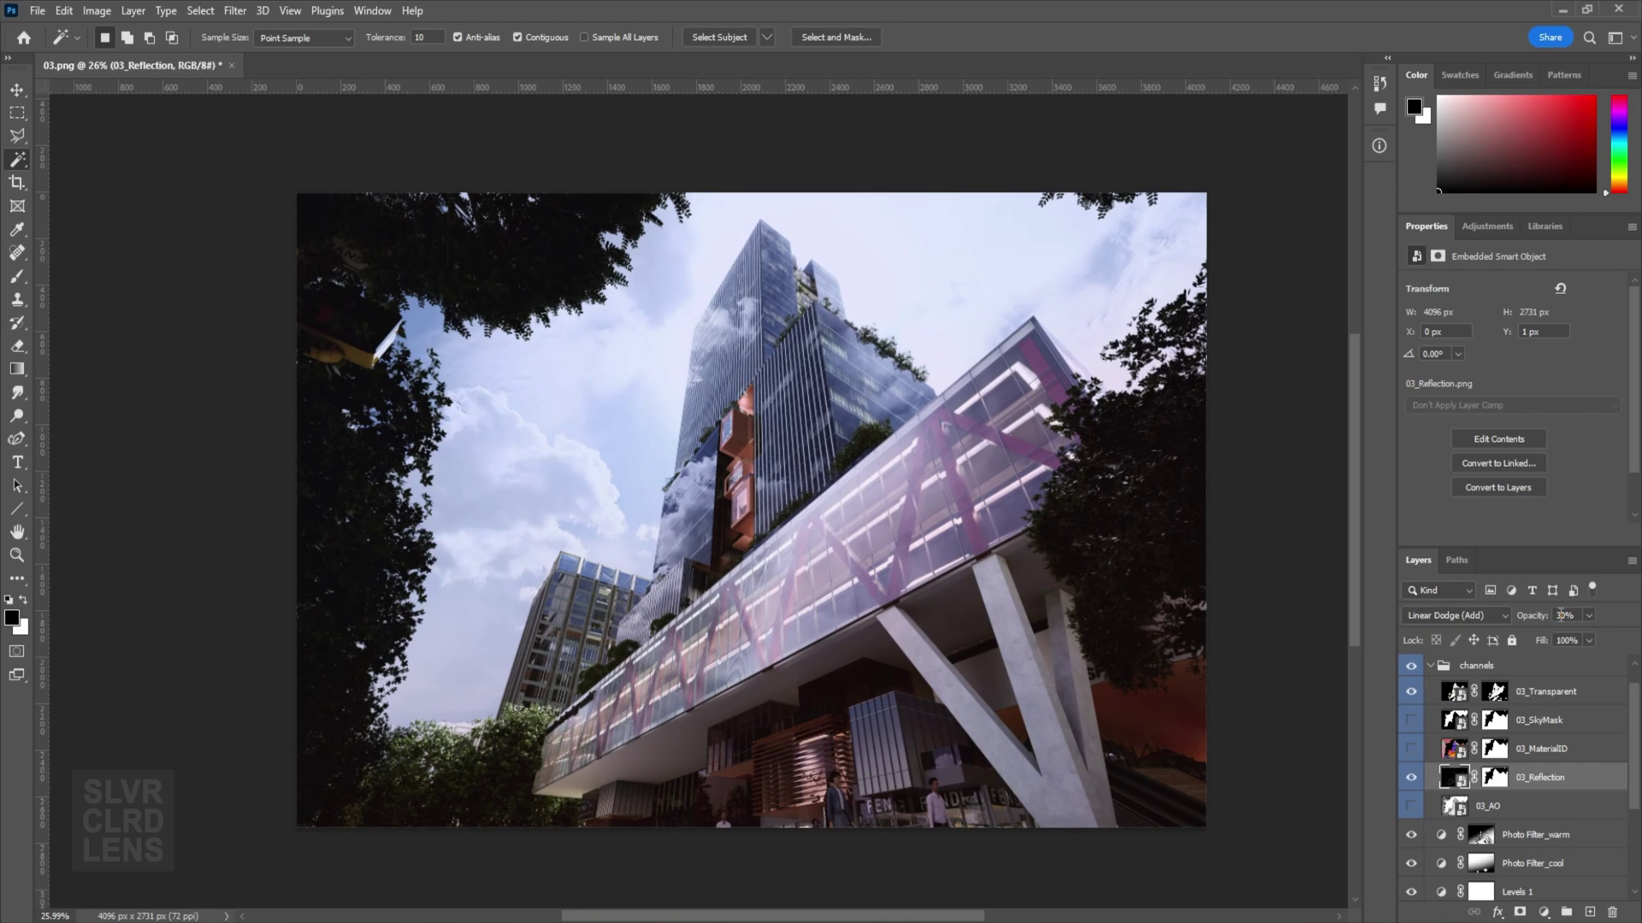
Show the 03_MaterialID layer and select the yellow bridge underside and similar colours with the Magic Wand.
key(alt+bracketright)
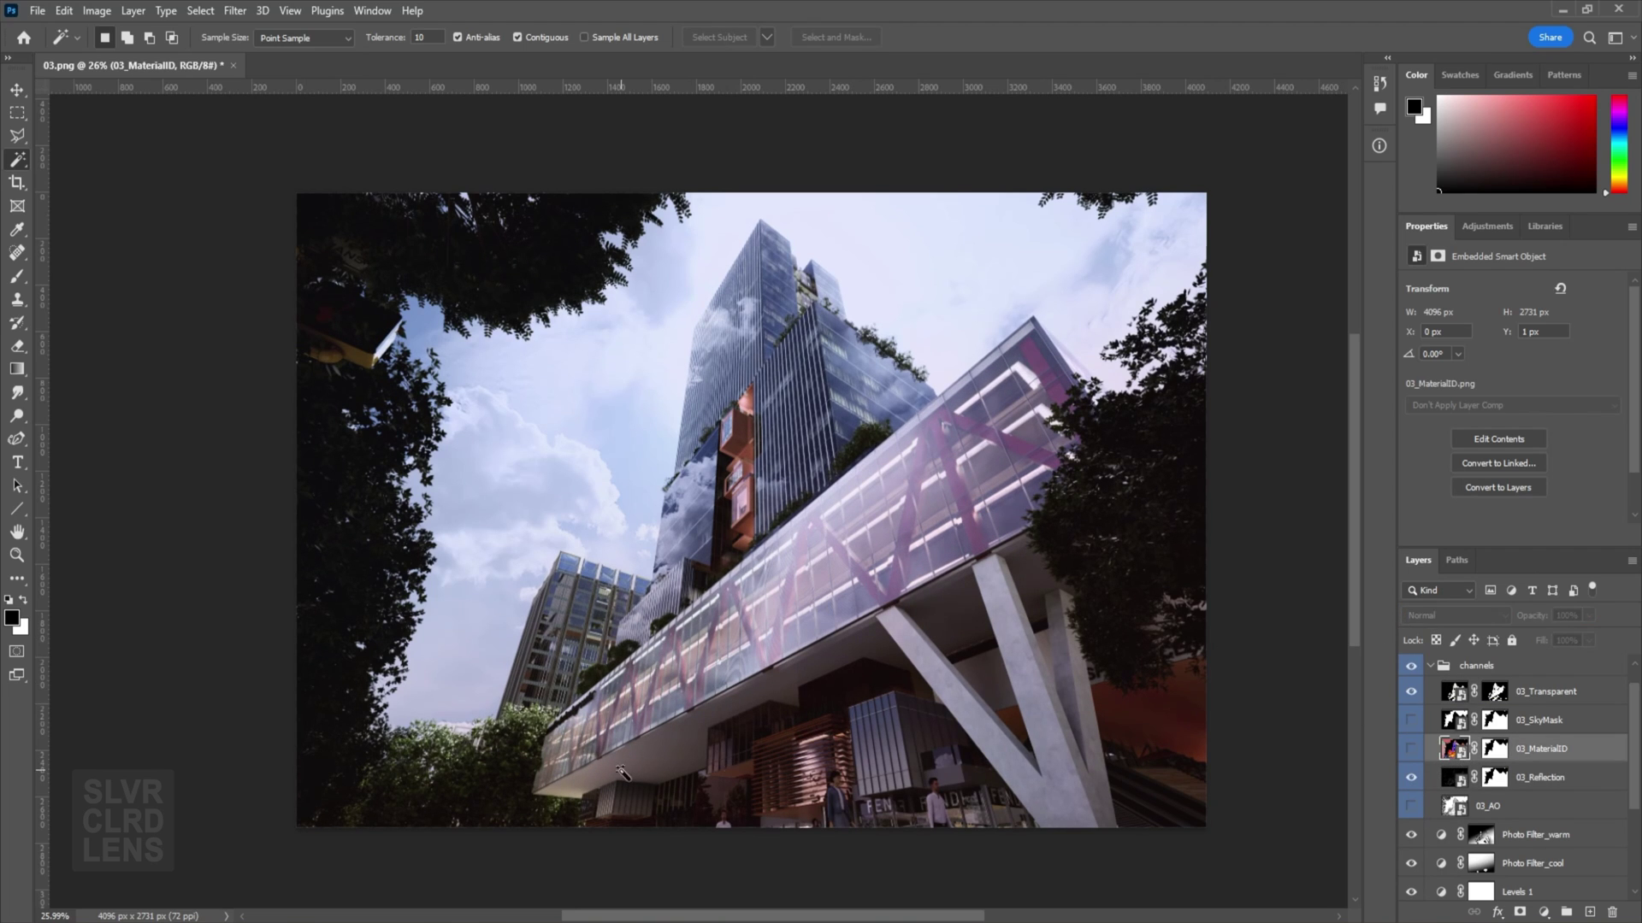
click(1410, 749)
click(683, 756)
right_click(659, 752)
click(691, 550)
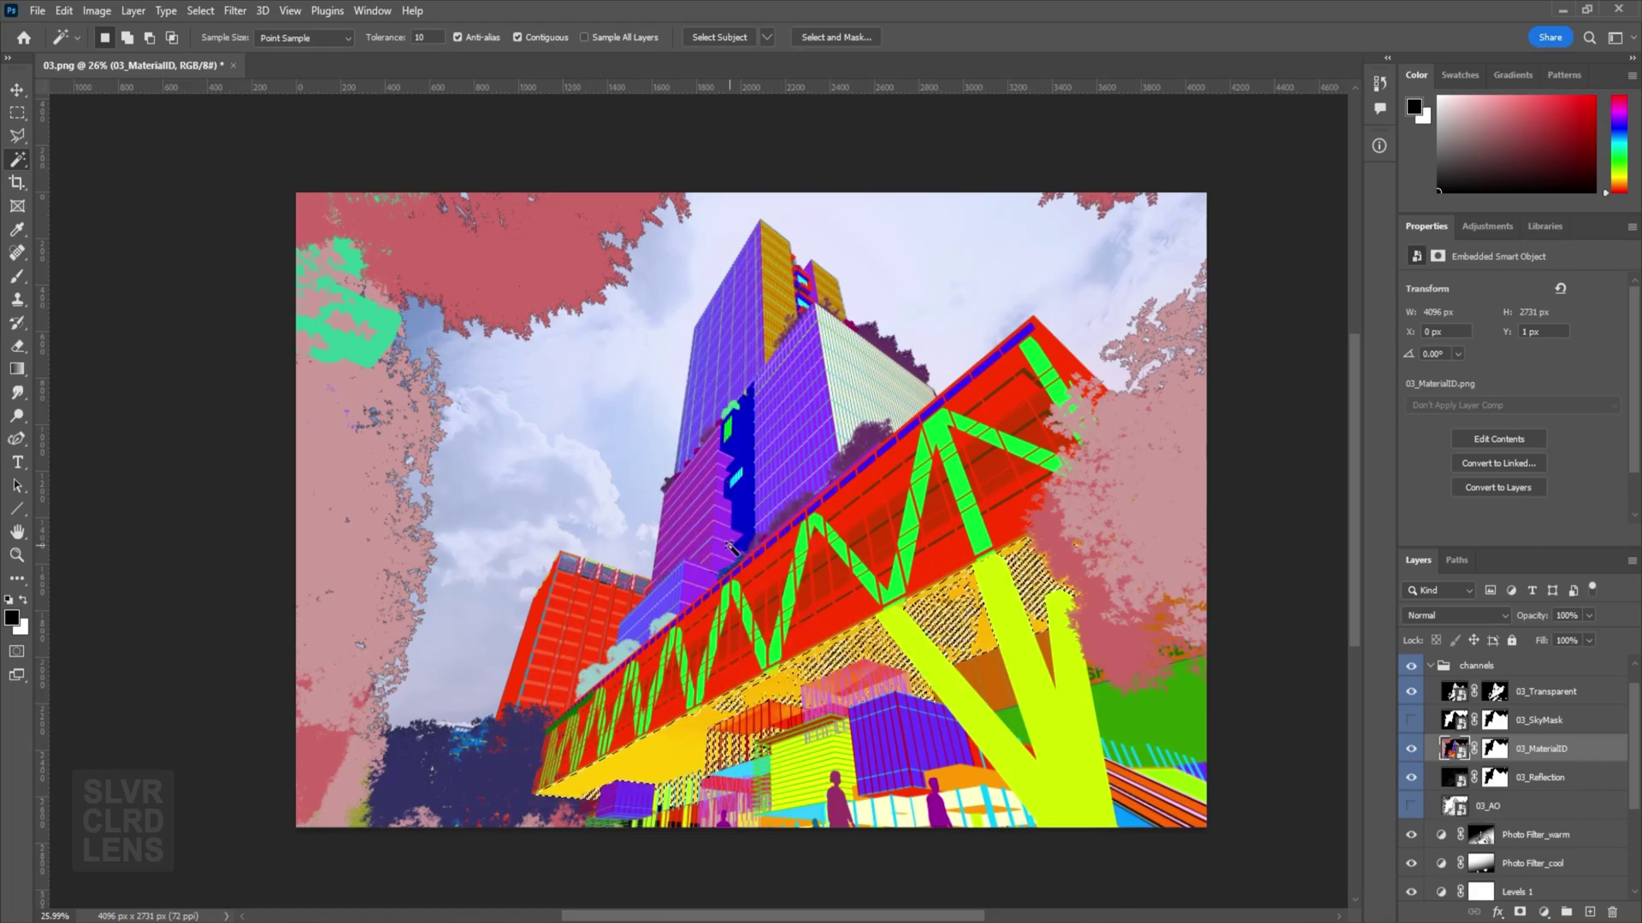
alt+scroll(756, 682, up, 7)
key(ctrl+d)
click(498, 700)
right_click(498, 701)
click(535, 498)
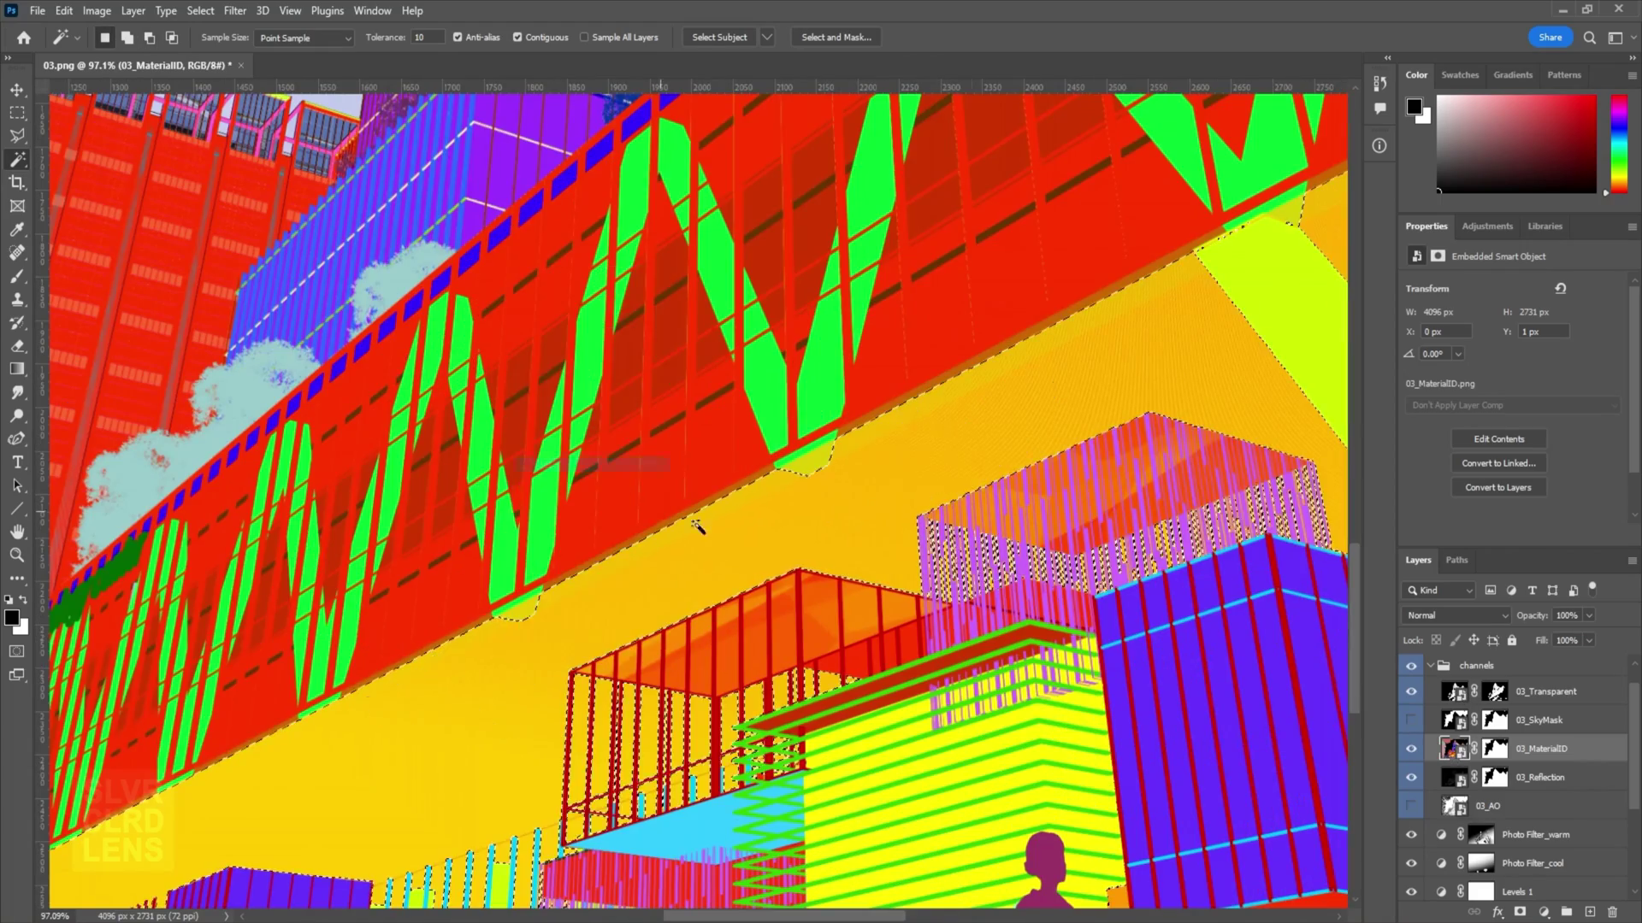
Hide the 03_MaterialID layer and paint black on the Photo Filter_warm mask across the selected bridge underside with a size 300 brush at 20% opacity.
alt+scroll(987, 415, down, 6)
click(1410, 749)
click(1544, 839)
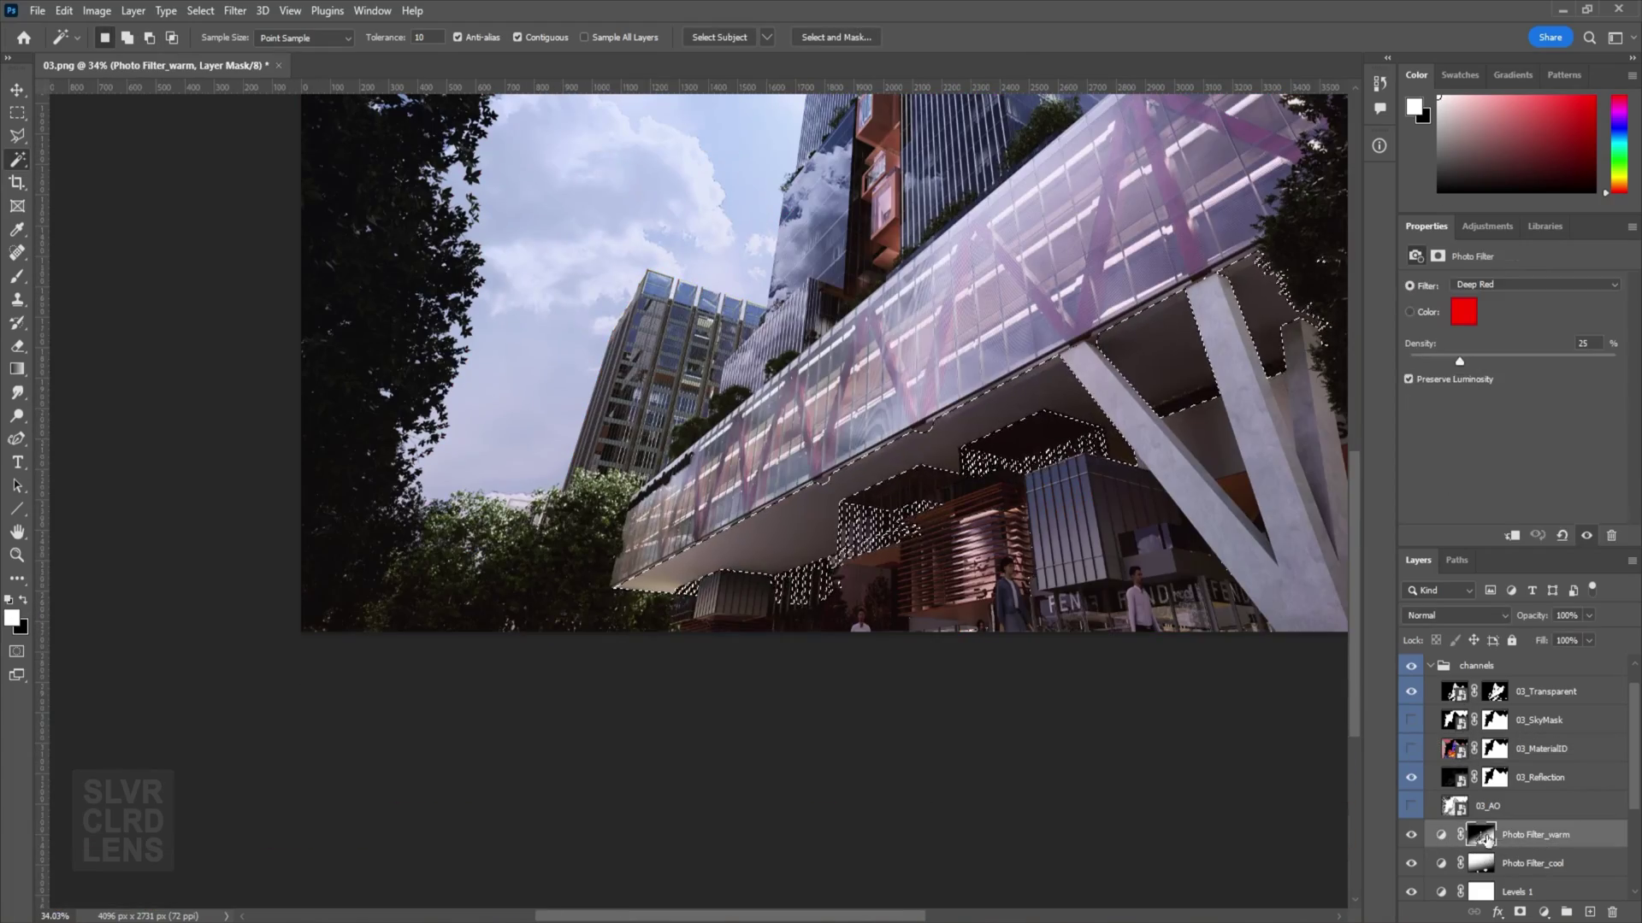
click(1480, 835)
key(b)
key(bracketright)
key(bracketright)
key(bracketright)
key(bracketright)
key(bracketright)
key(bracketright)
key(bracketright)
key(2)
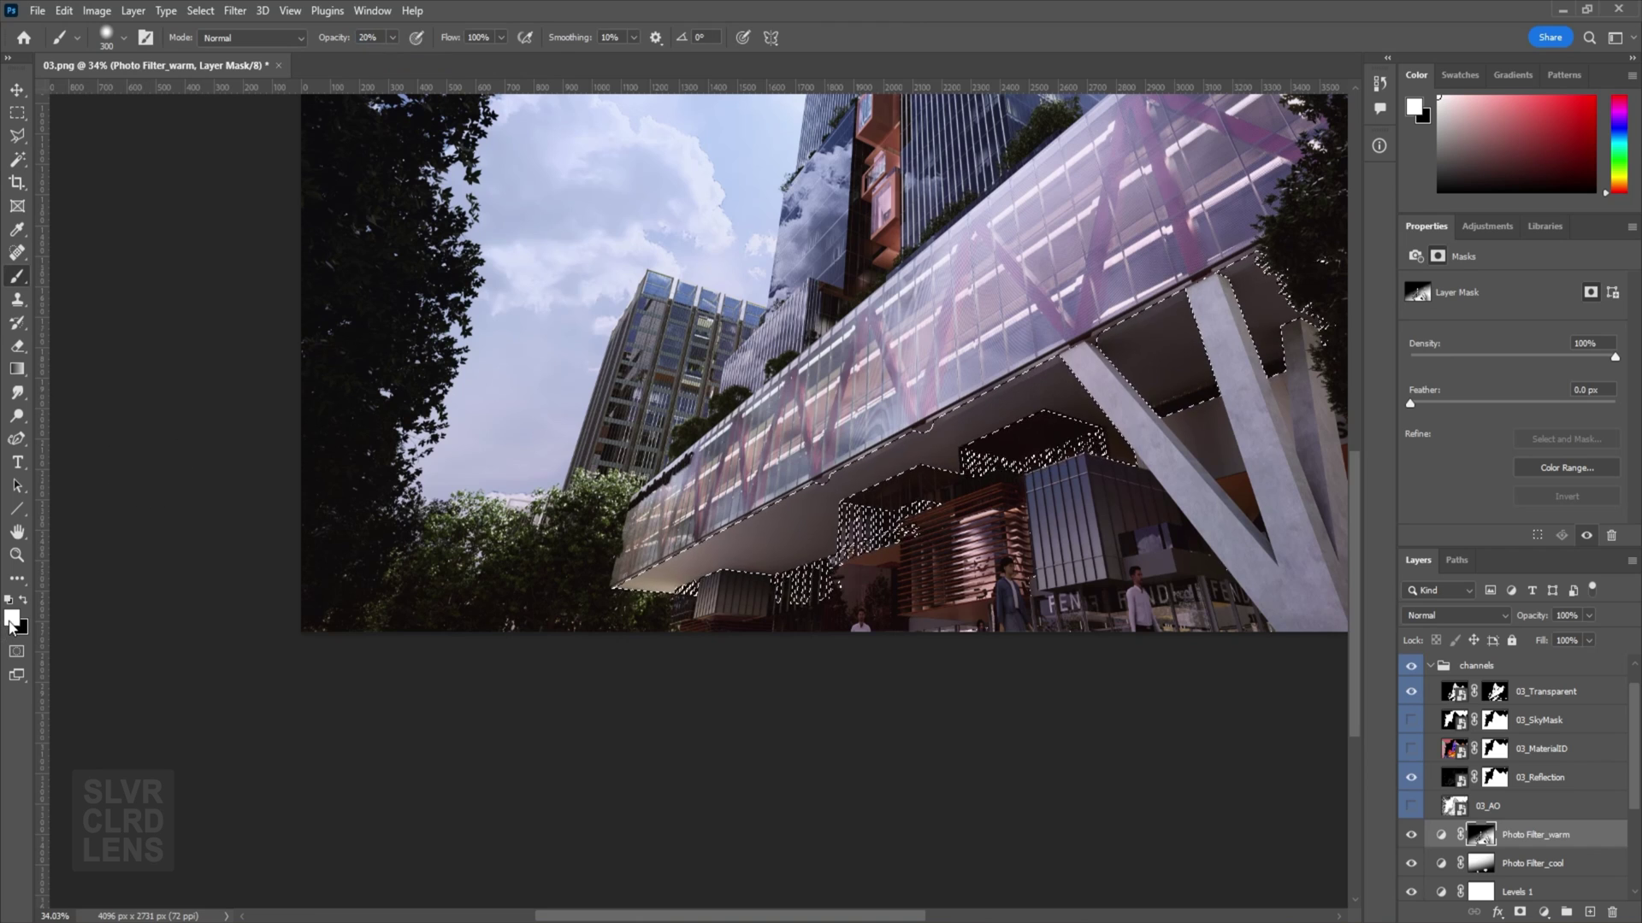
key(x)
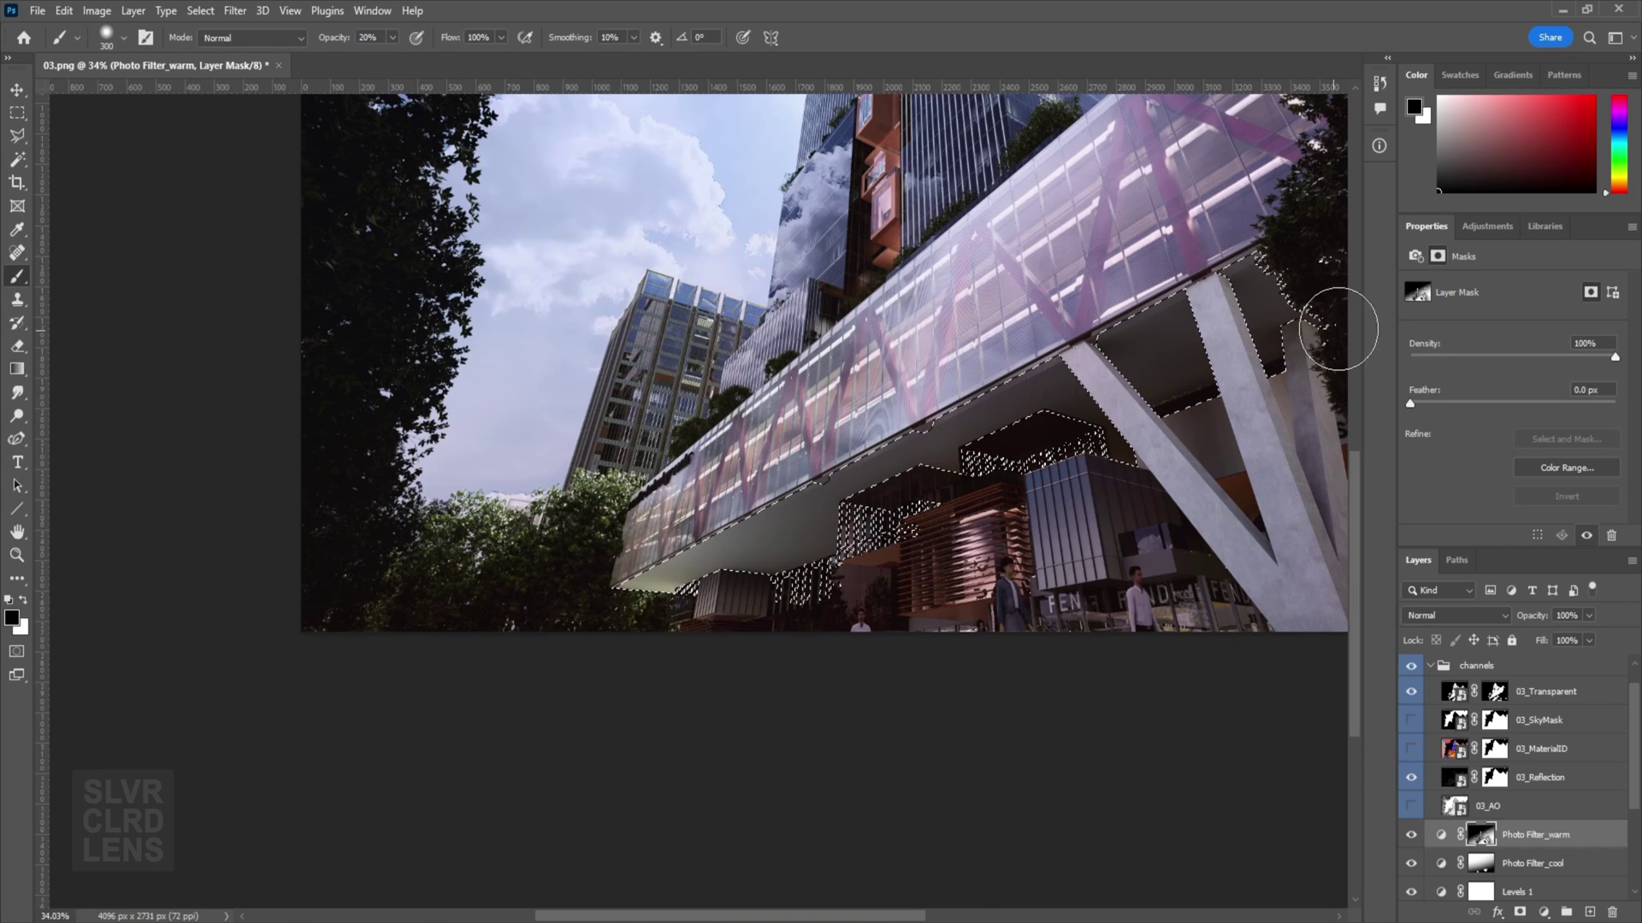
Paint white on the Photo Filter_cool mask over the selected bridge underside at 20% opacity and clear the selection.
alt+scroll(1092, 337, down, 3)
alt+scroll(983, 455, up, 5)
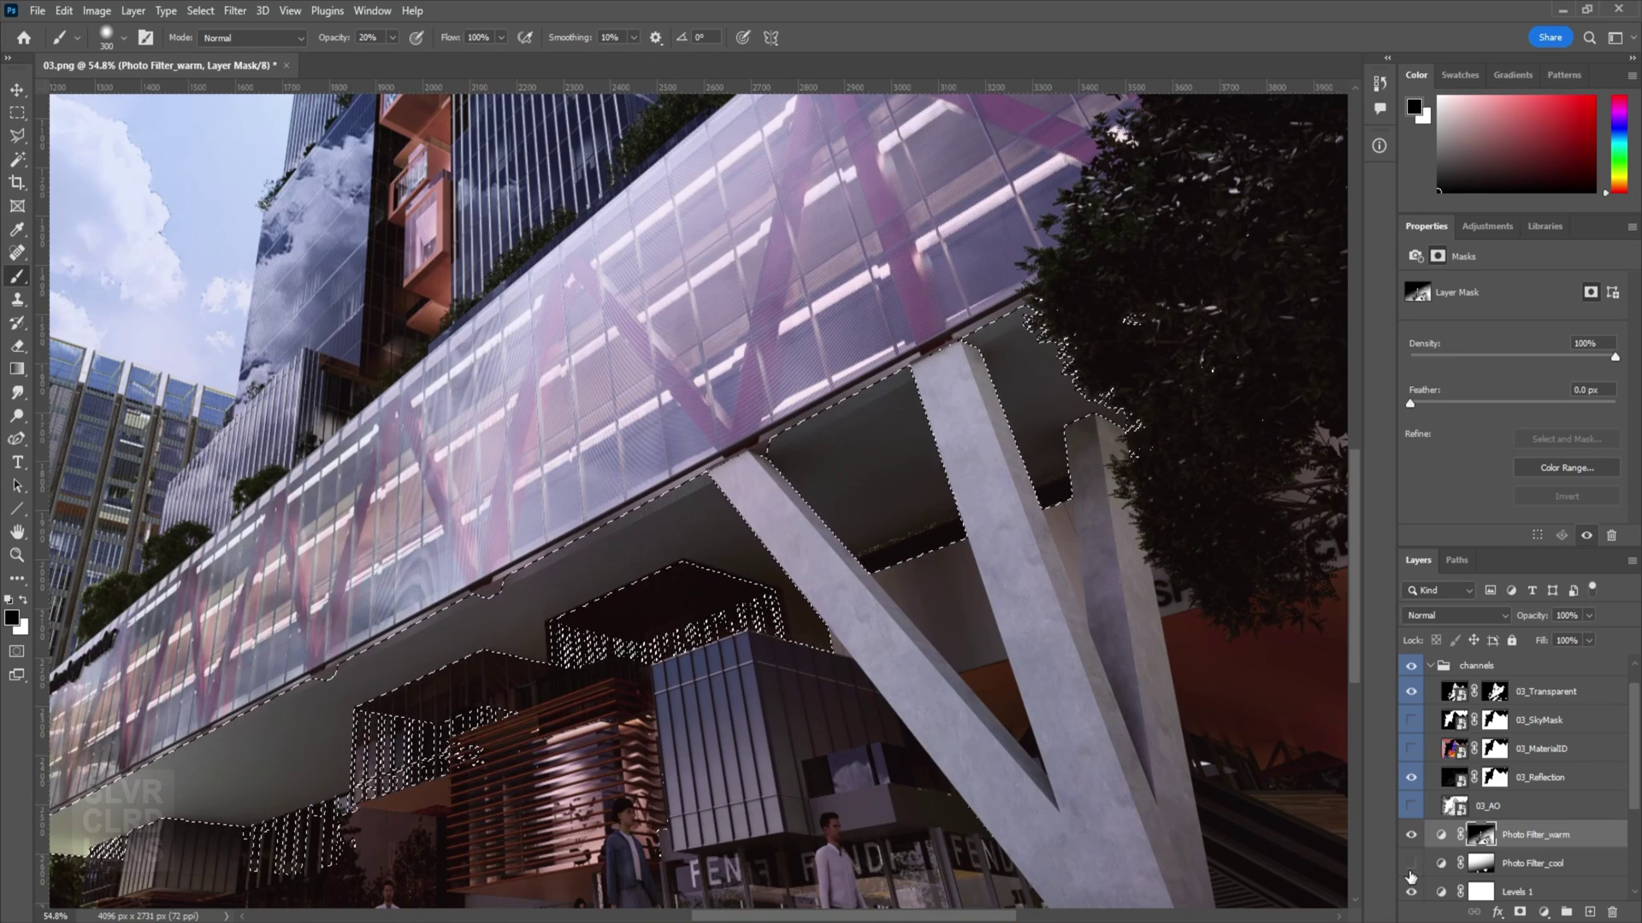
alt+scroll(1210, 603, down, 4)
click(1482, 869)
key(x)
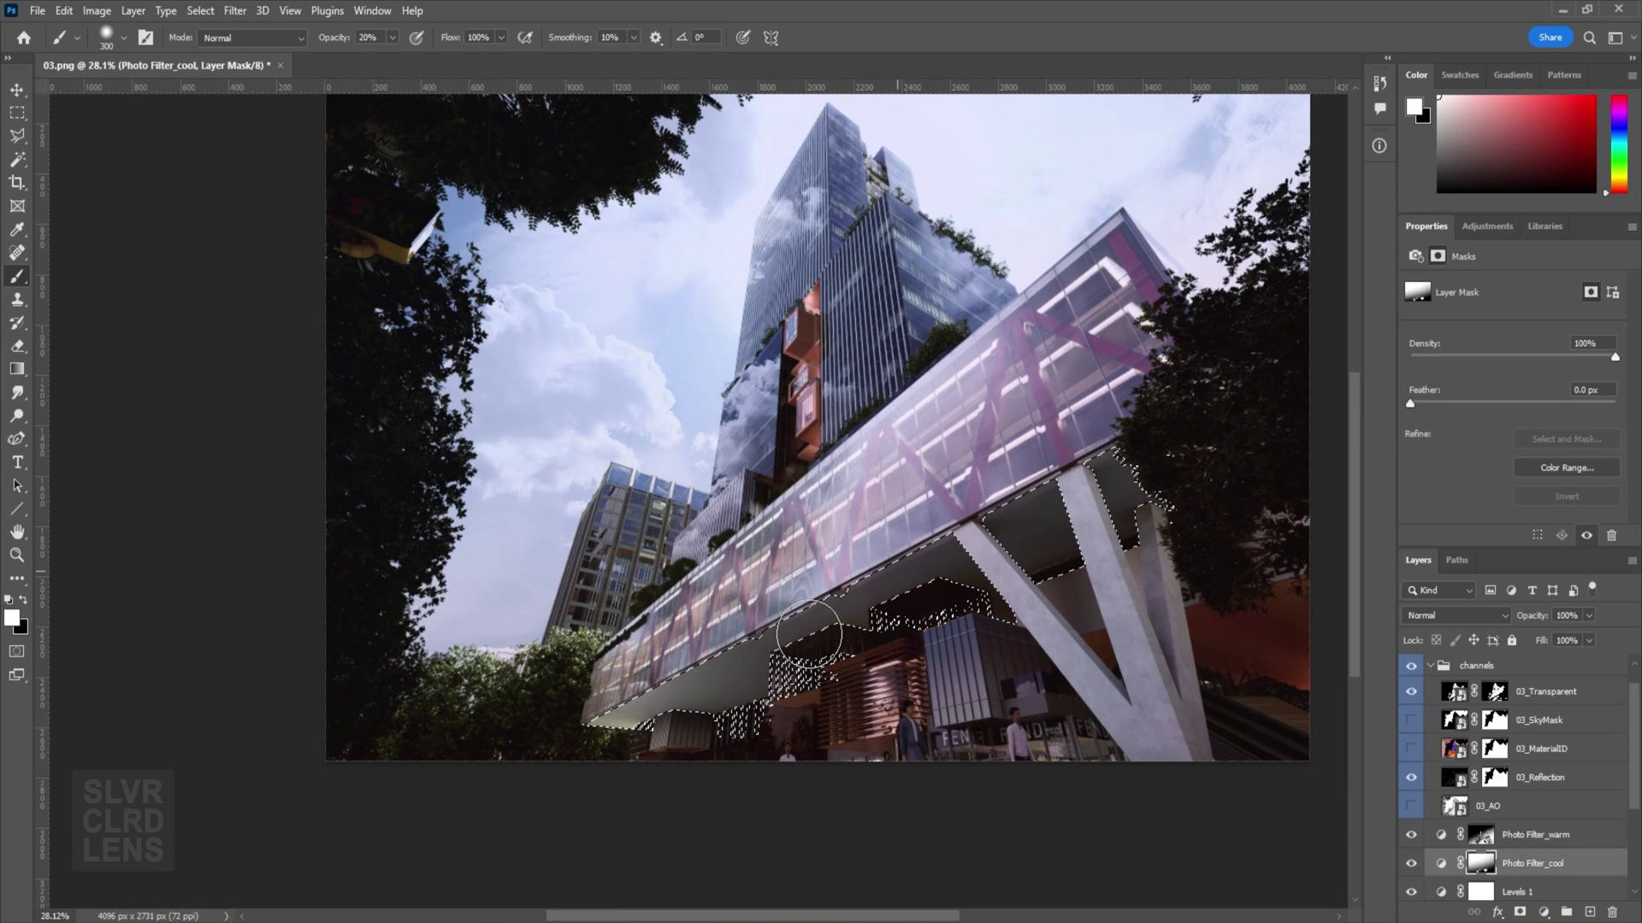
key(ctrl+d)
alt+scroll(676, 492, down, 2)
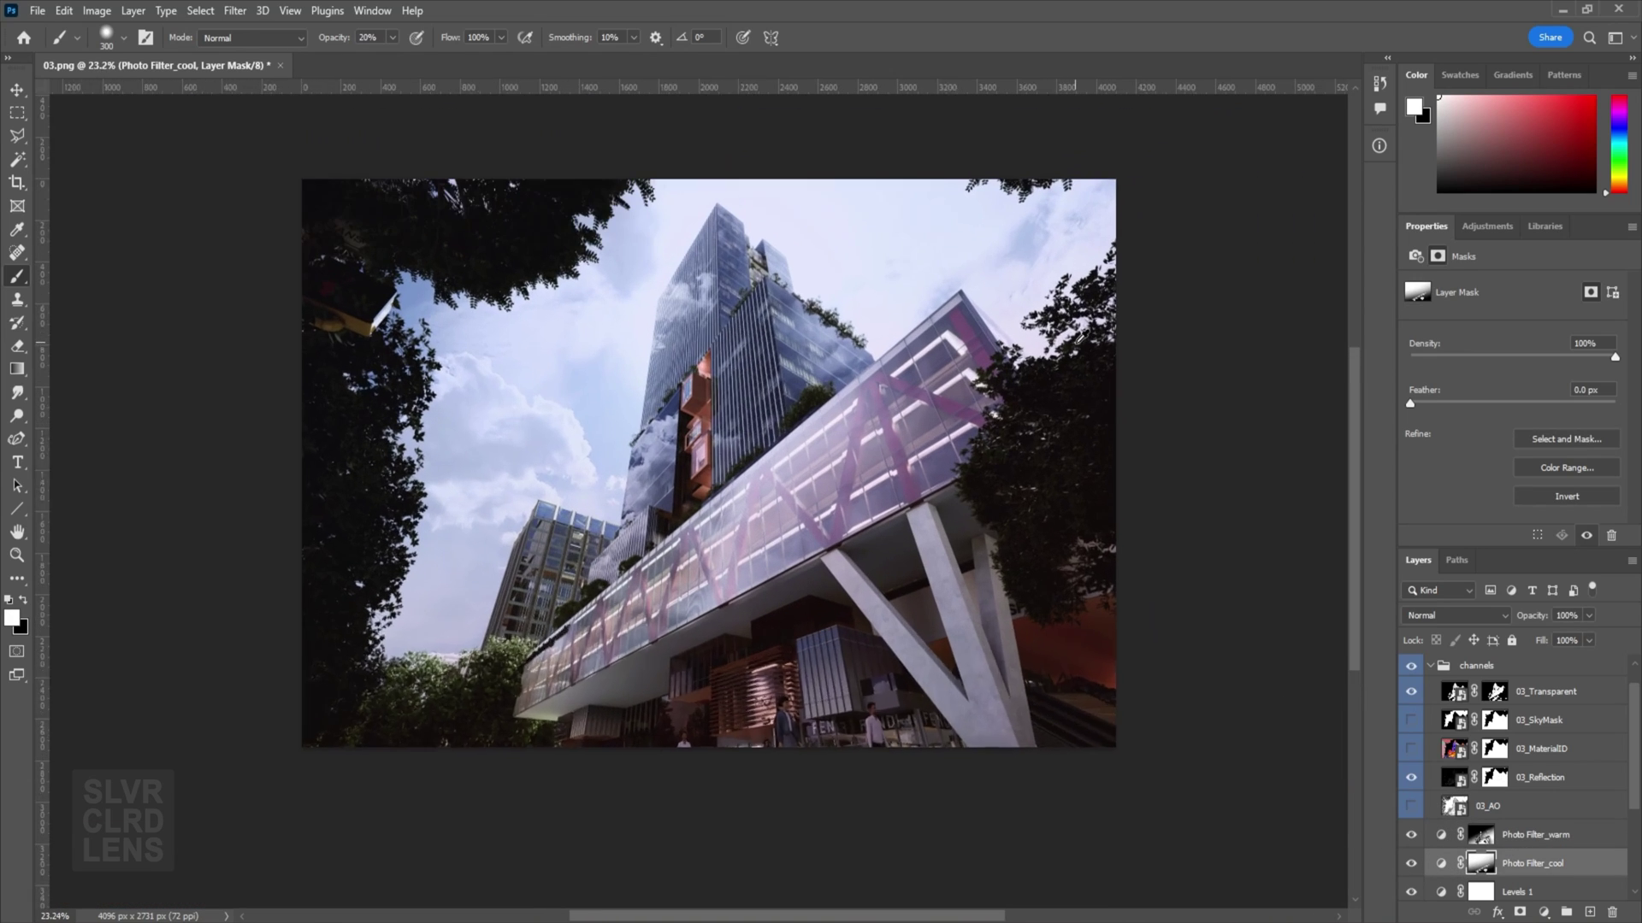
Show the 03_AO layer and set its opacity to 10%.
alt+scroll(1070, 326, up, 2)
key(l)
alt+scroll(791, 434, down, 1)
scroll(939, 420, up, 1)
click(1592, 722)
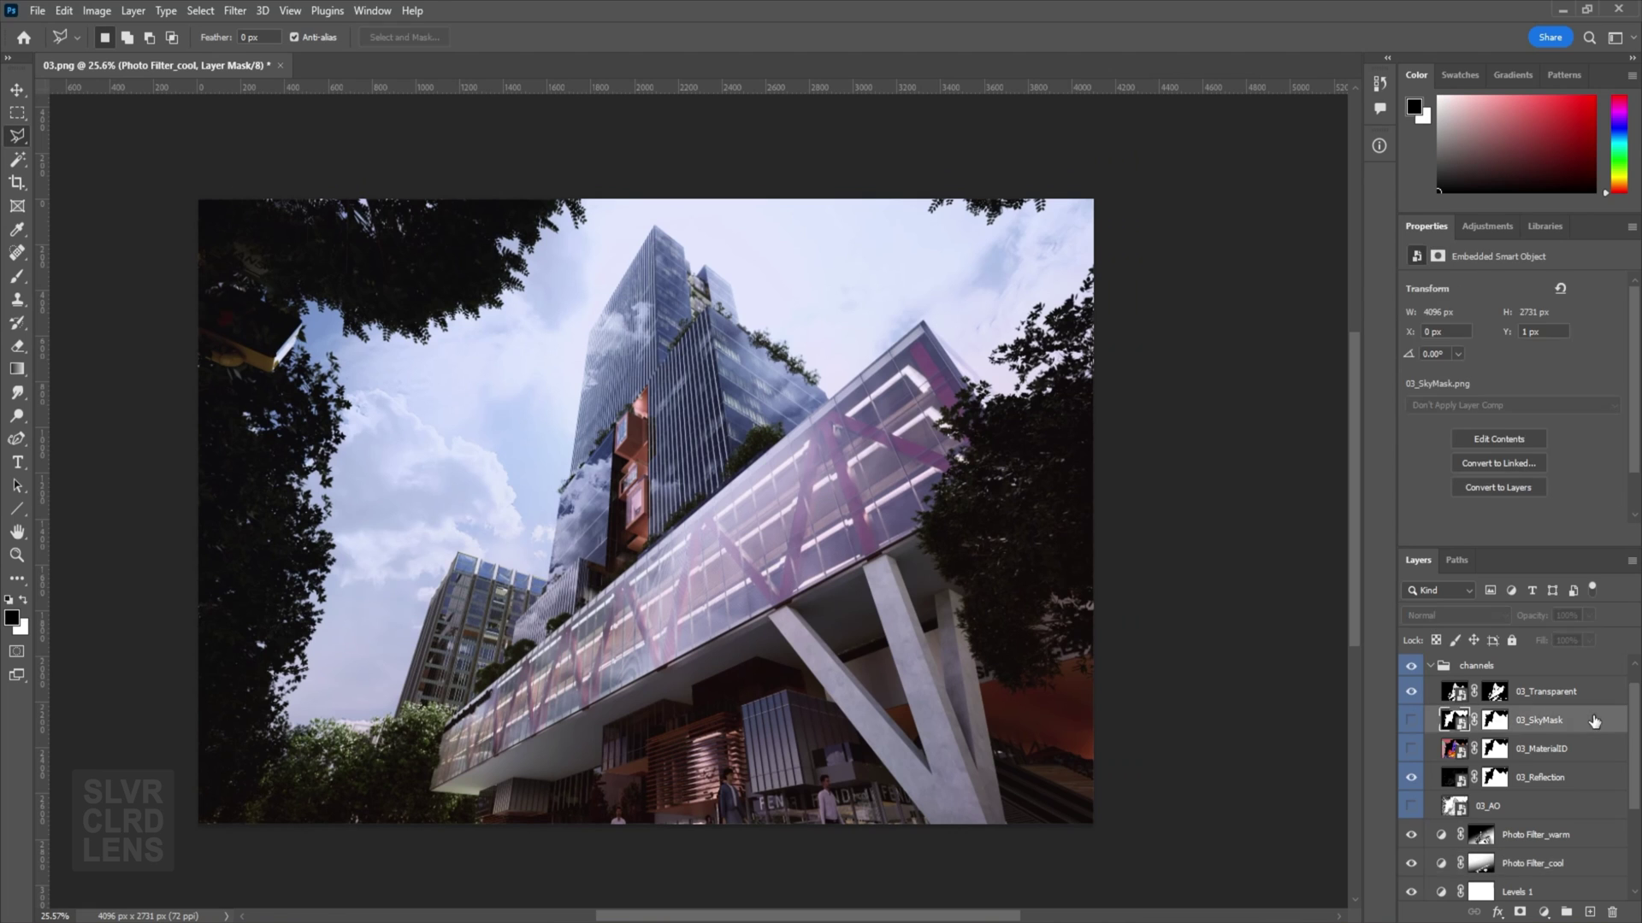
click(1591, 780)
click(1411, 806)
click(1576, 812)
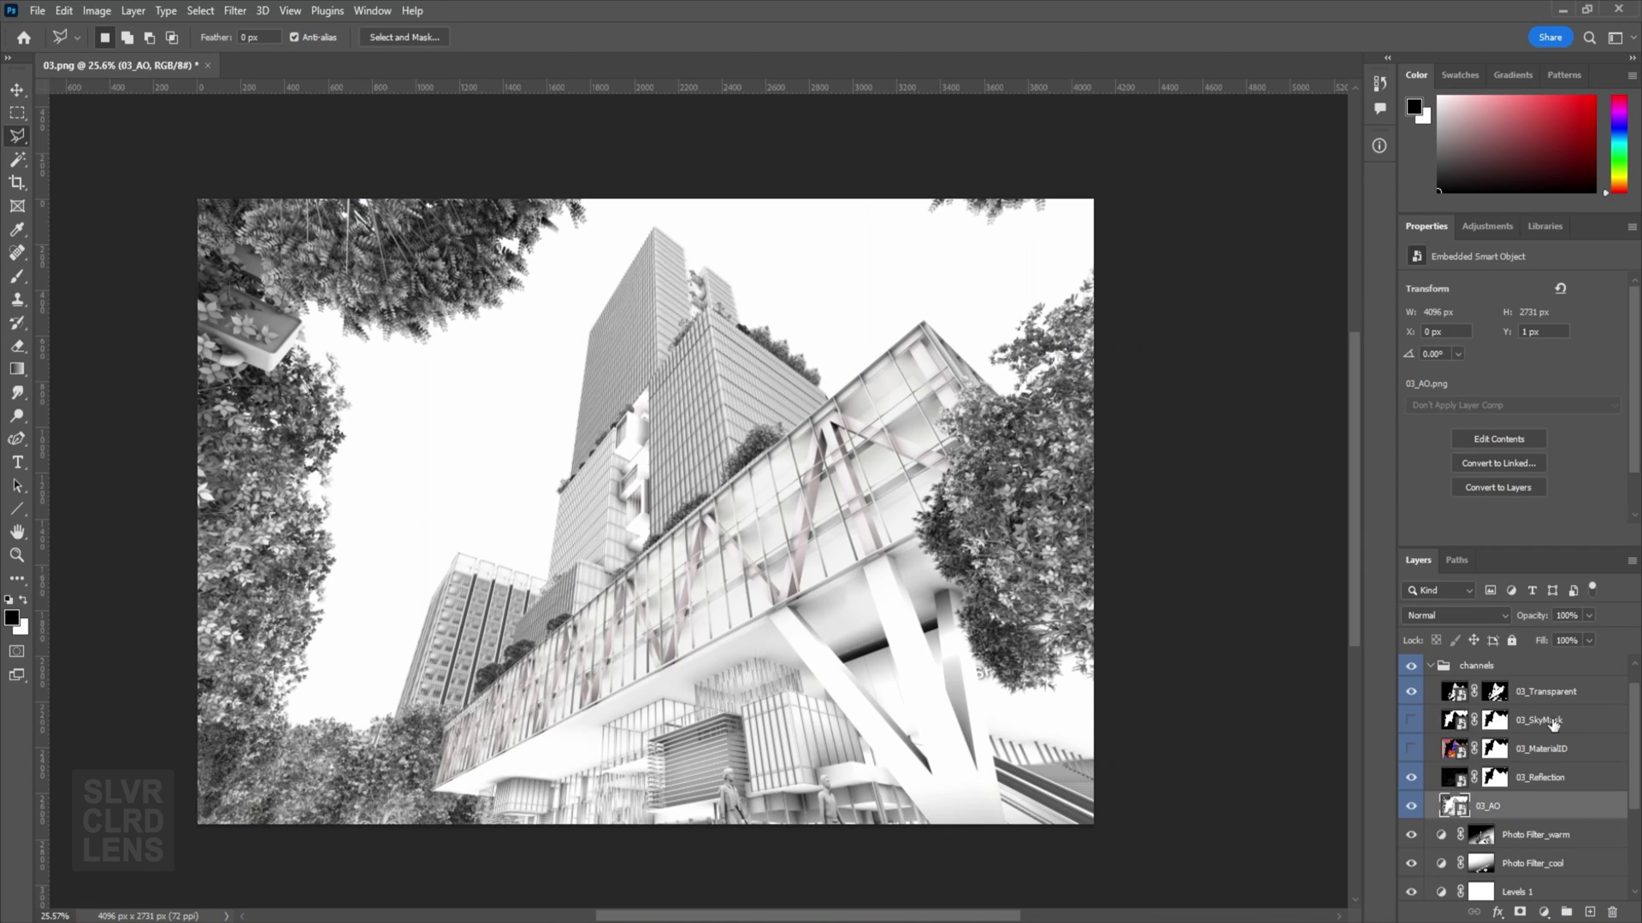
text(10)
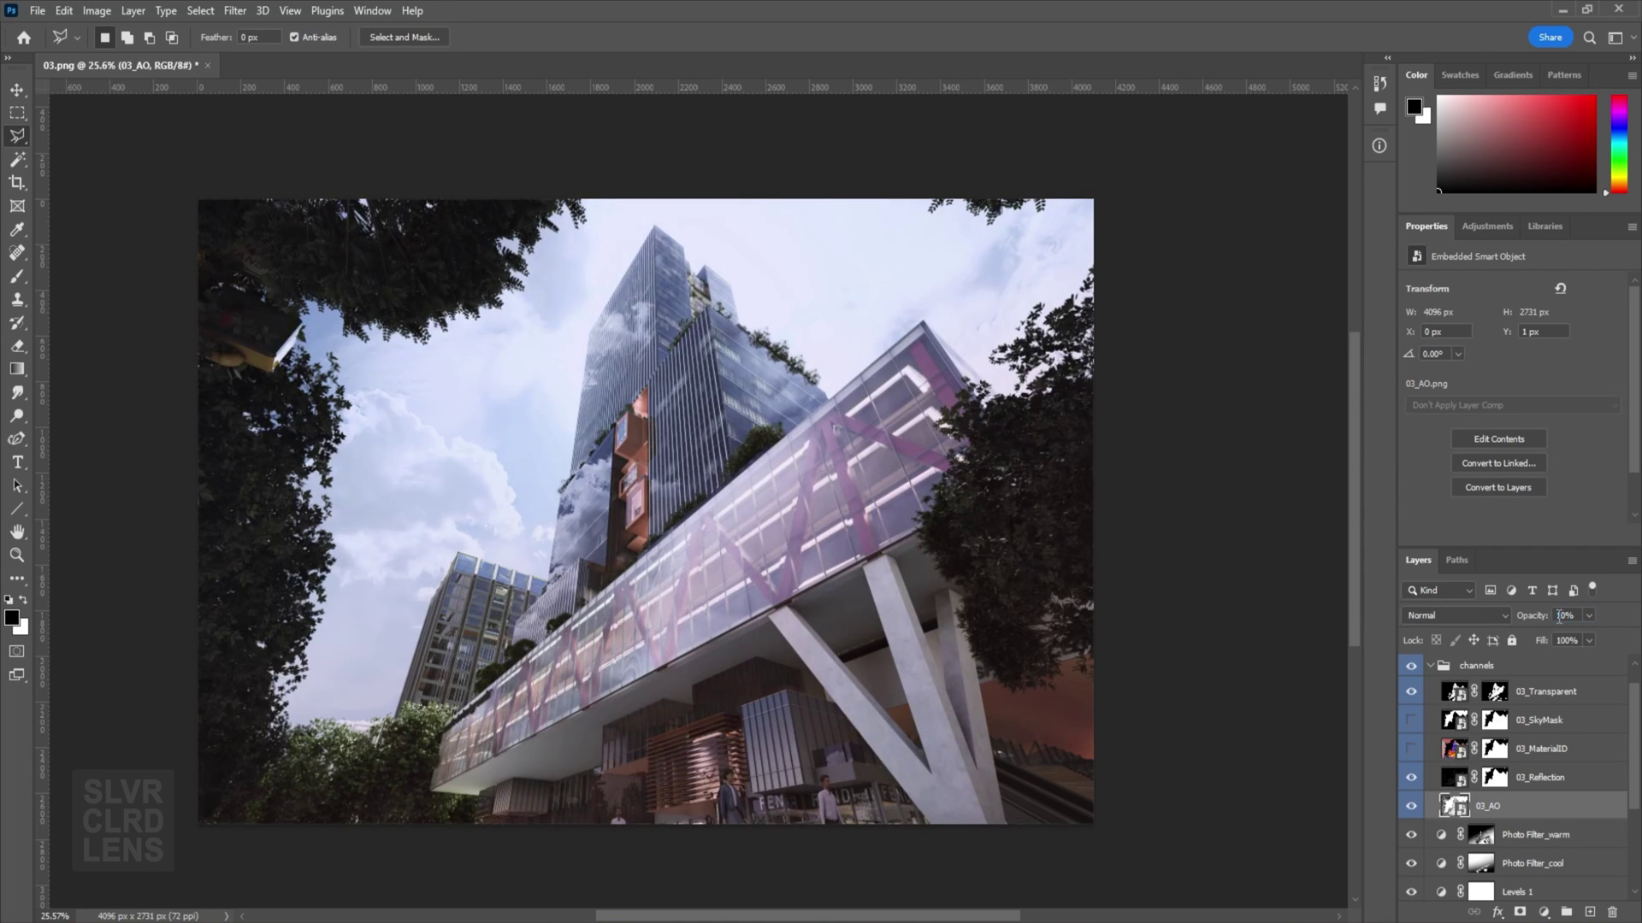
Compare the image with the 03_AO layer hidden and shown, and try inverting the layer twice.
click(1412, 807)
click(1409, 809)
key(ctrl+i)
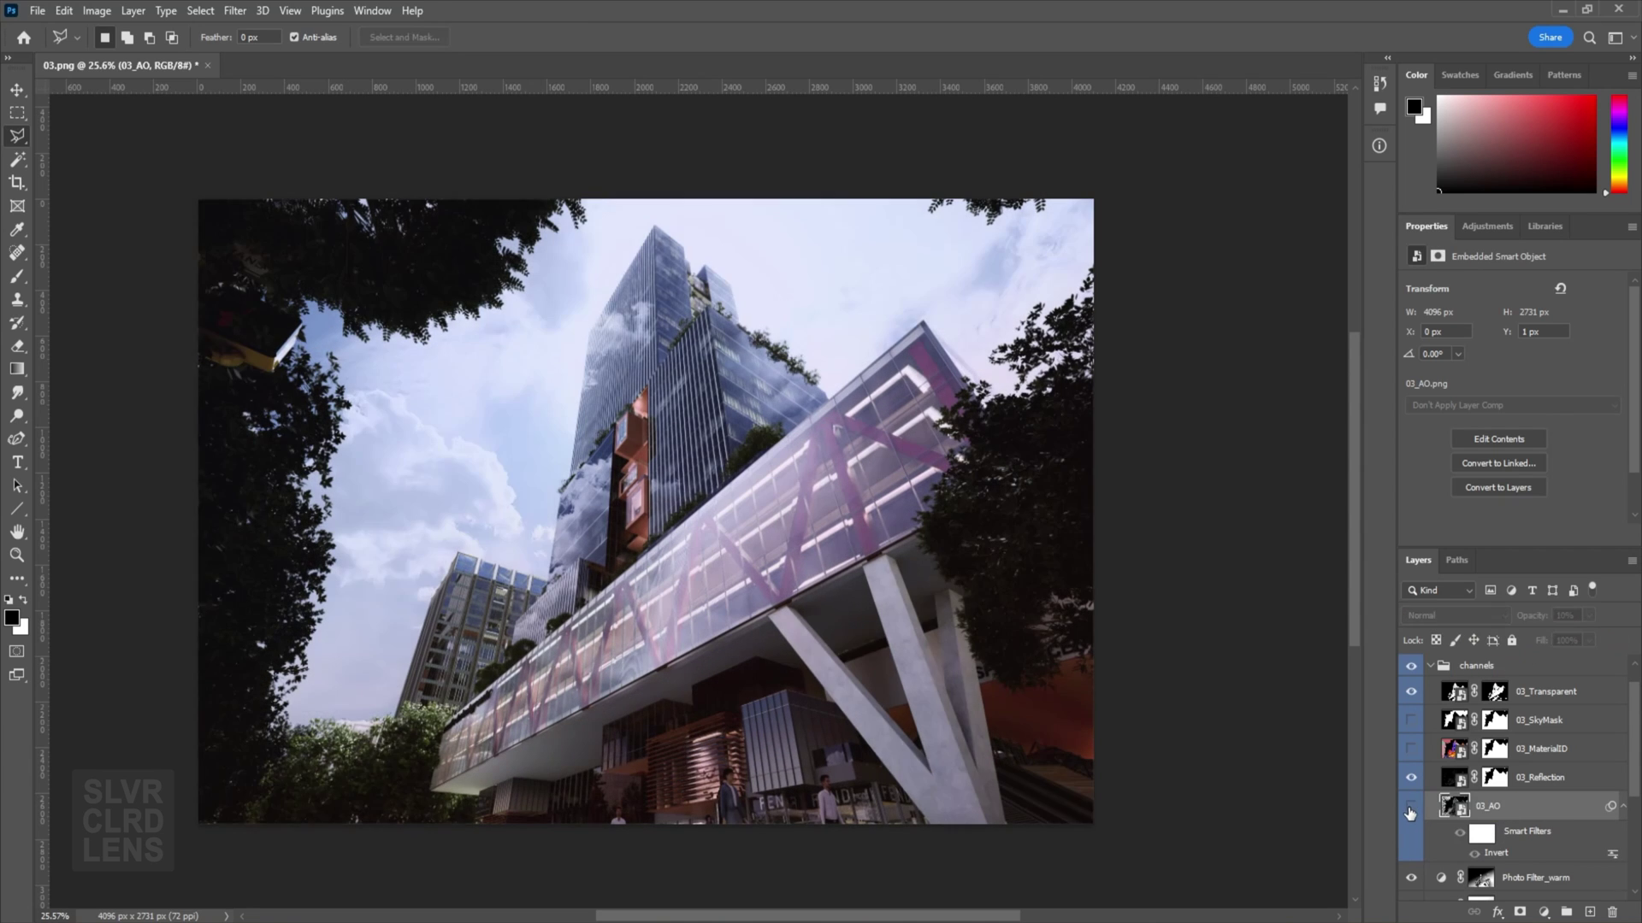
key(ctrl+i)
Try out blend modes on the 03_AO layer, going from Dissolve through to Luminosity.
click(1453, 615)
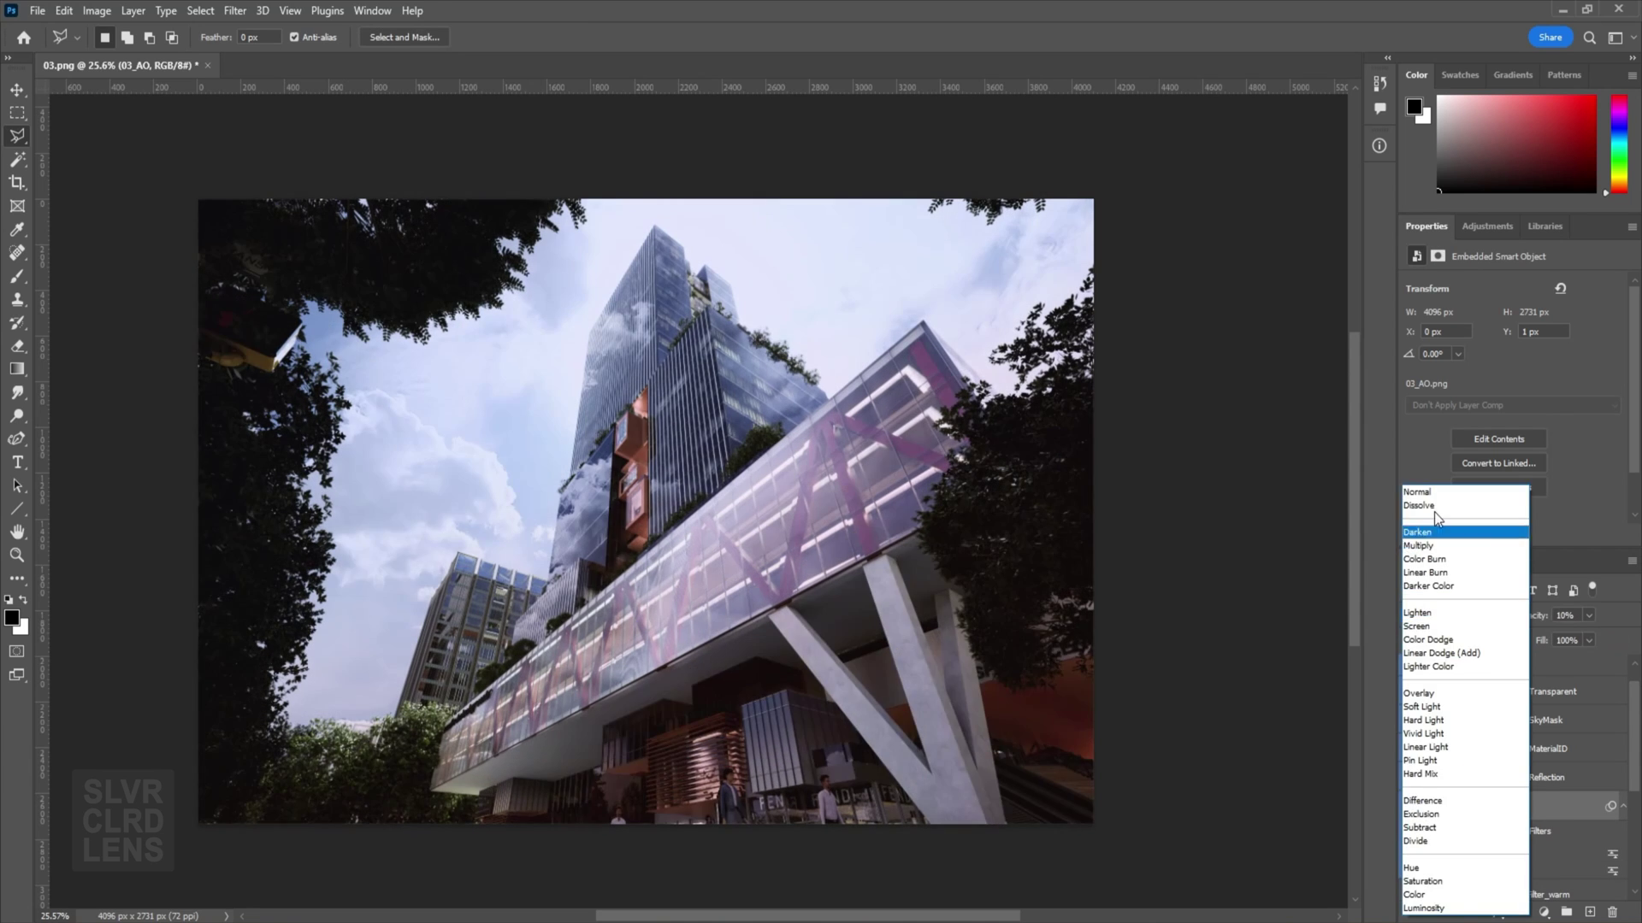
click(1436, 501)
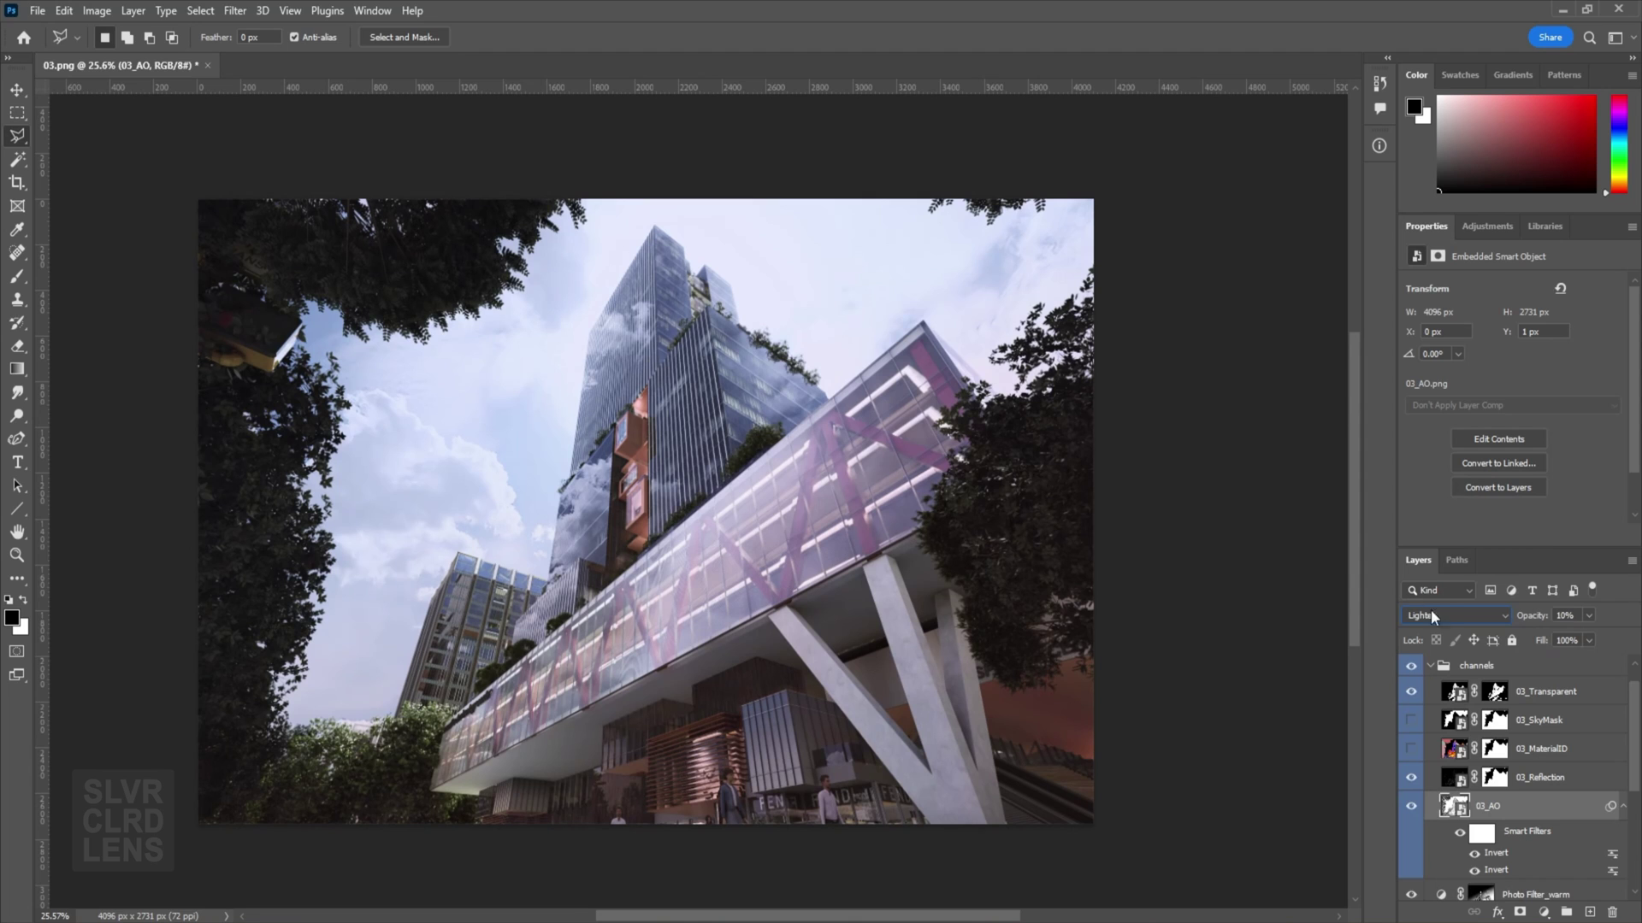
key(Down)
key(shift+plus)
key(shift+plus)
key(shift+plus)
key(shift+plus)
key(shift+plus)
key(shift+plus)
key(shift+plus)
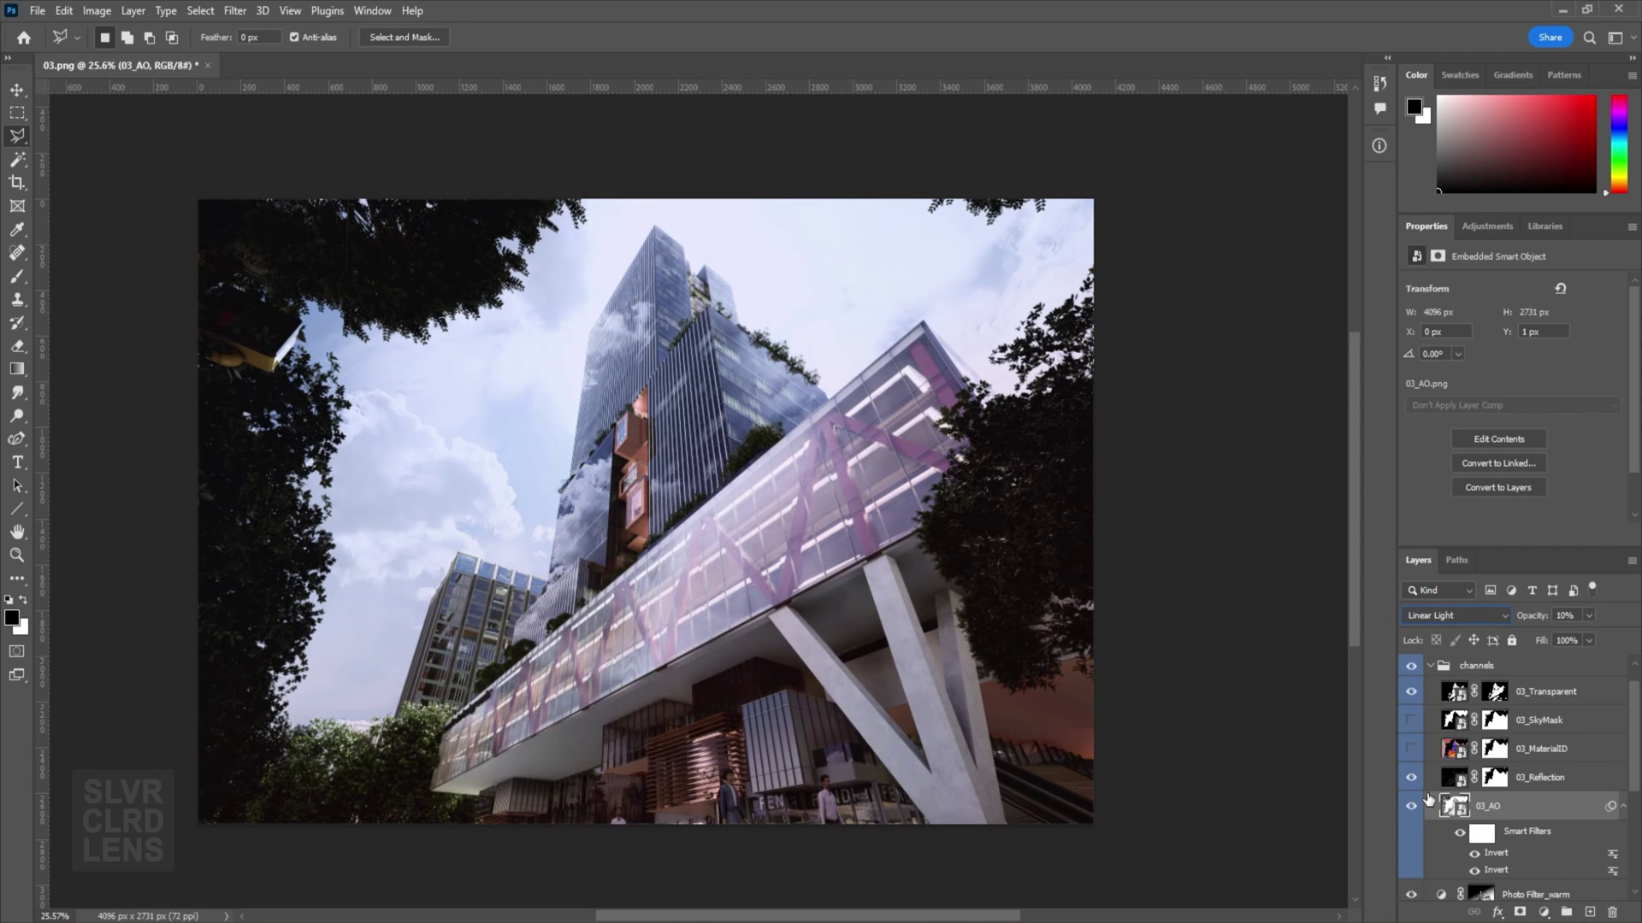
key(shift+plus)
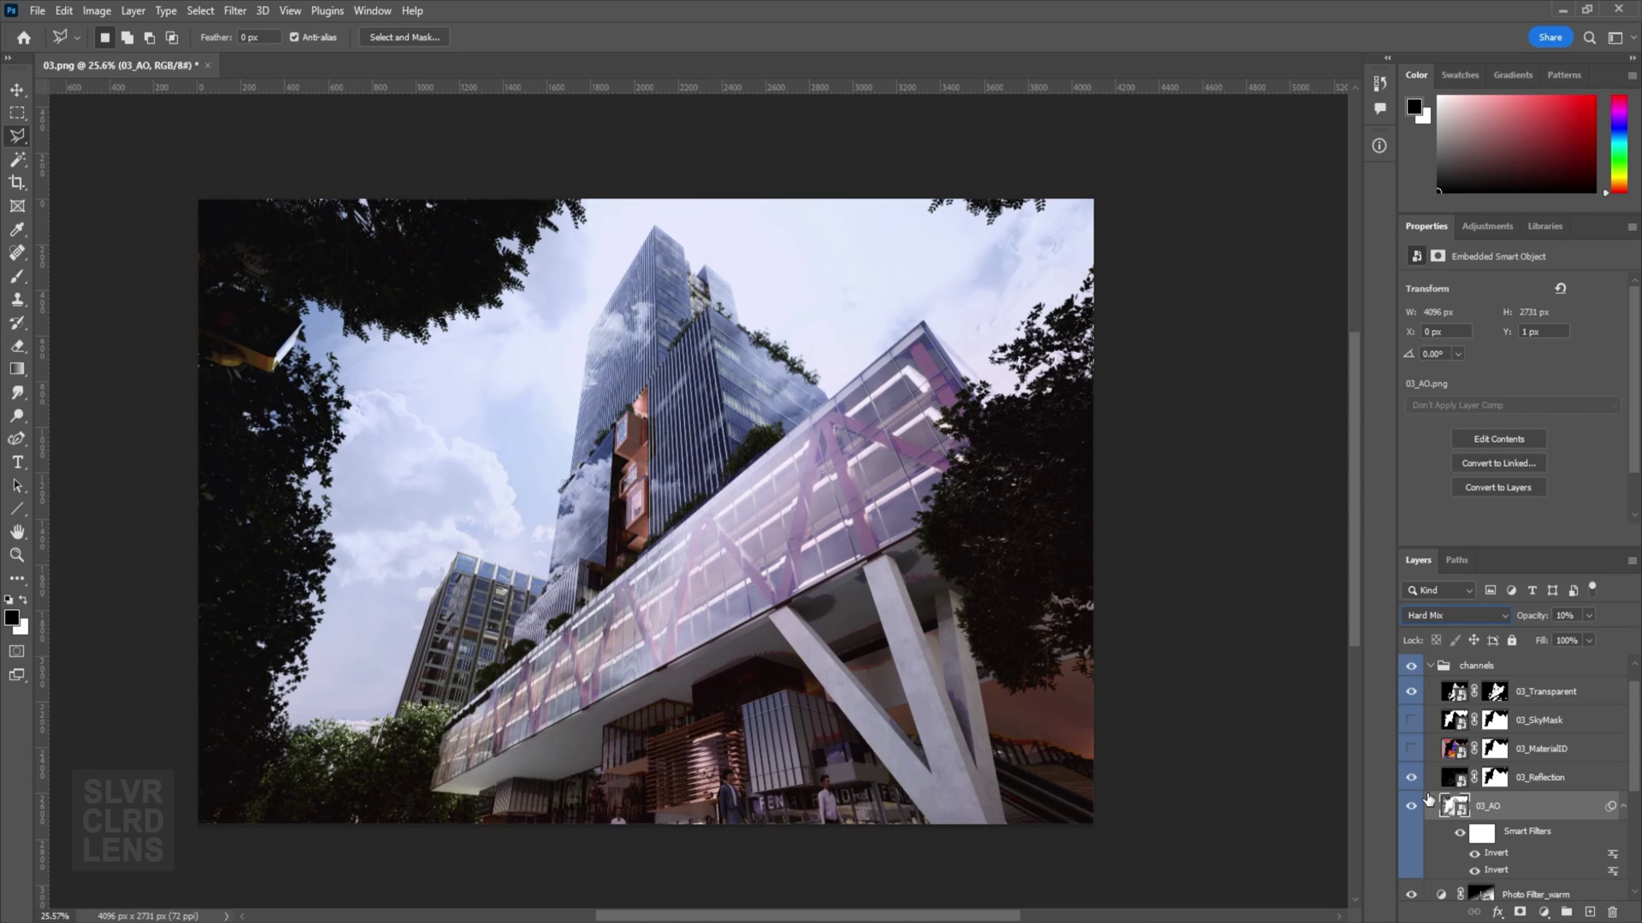
key(shift+plus)
key(shift+plus)
key(shift+plus)
key(shift+plus)
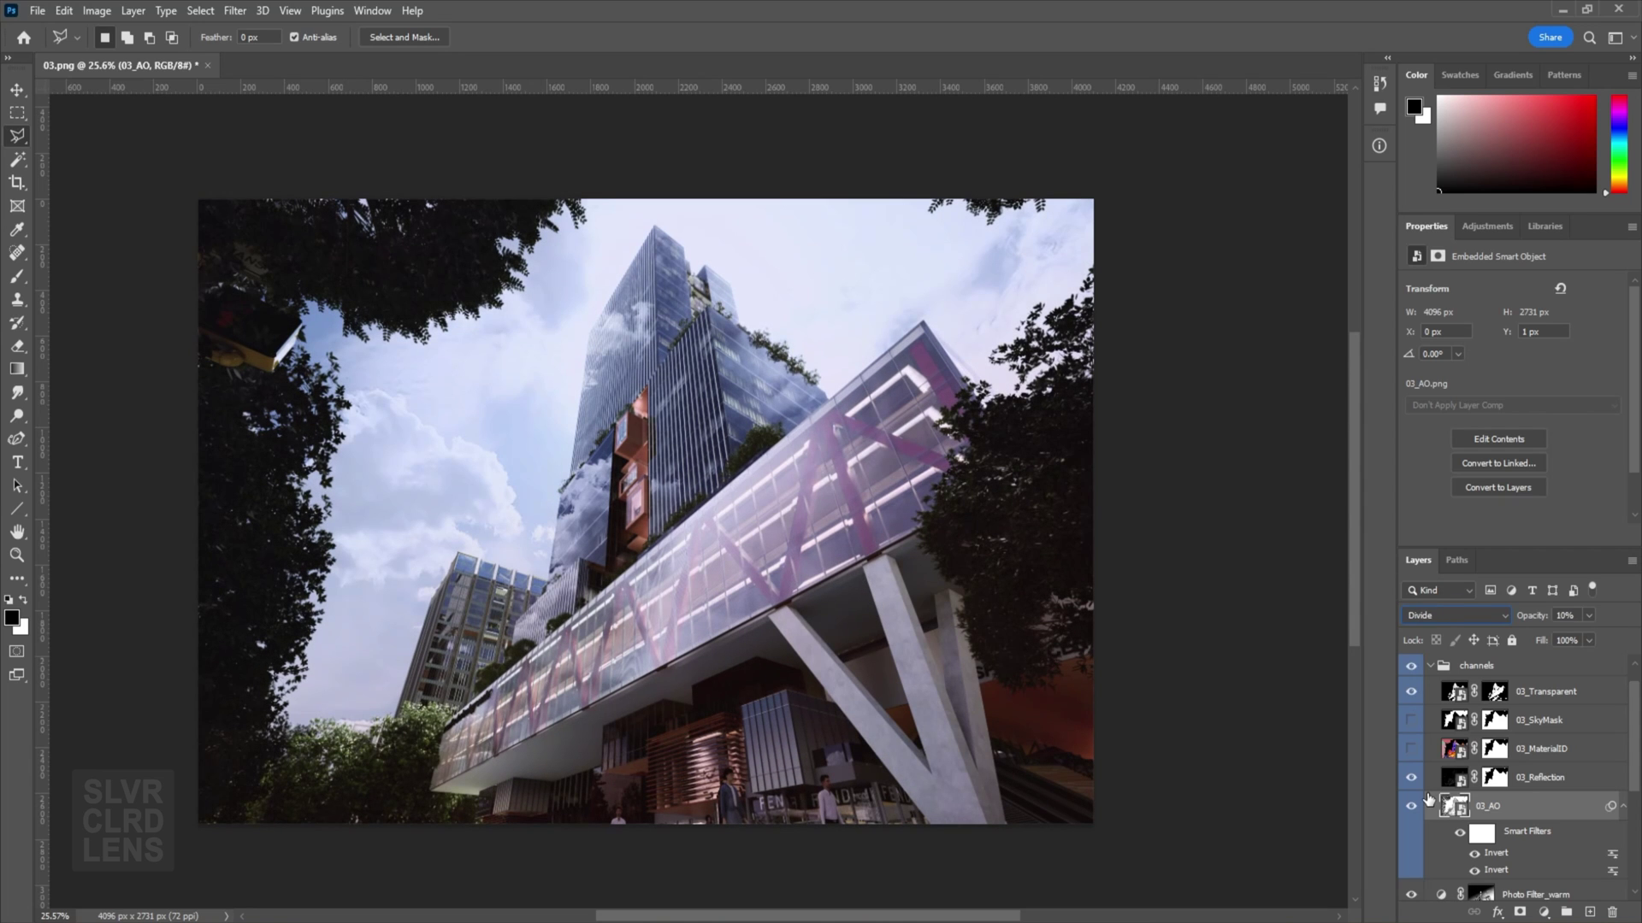
key(shift+plus)
key(shift+plus)
key(shift+plus)
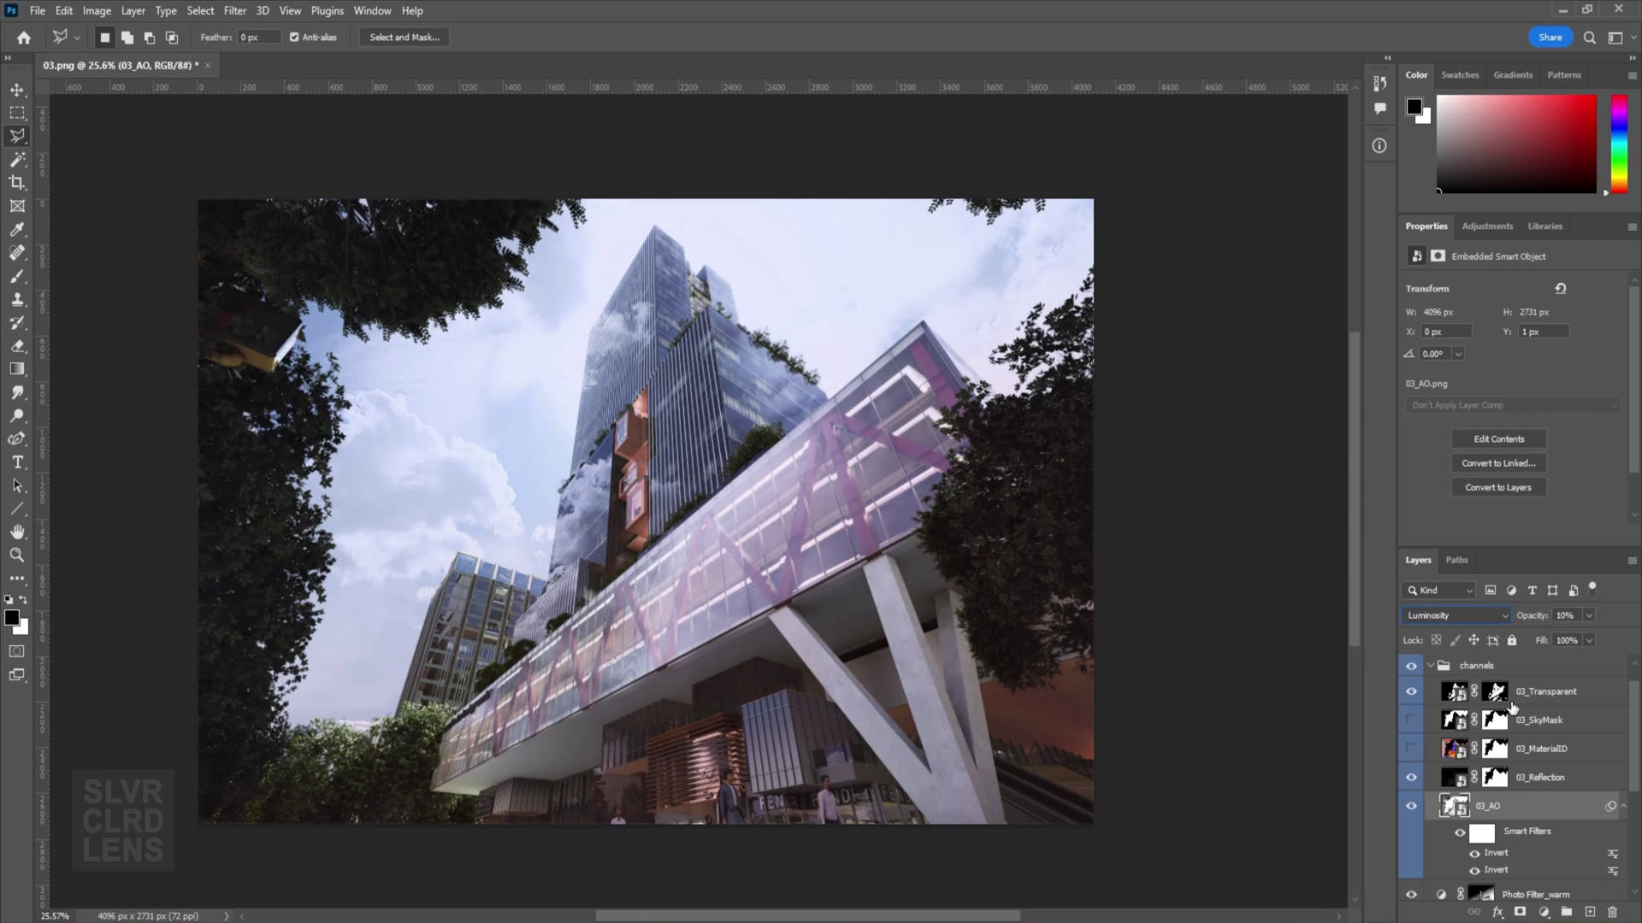
Go back through the 03_AO layer's blend modes to Hard Light.
key(shift+minus)
key(shift+minus)
key(shift+minus)
key(shift+minus)
key(shift+minus)
key(shift+minus)
key(shift+minus)
key(shift+minus)
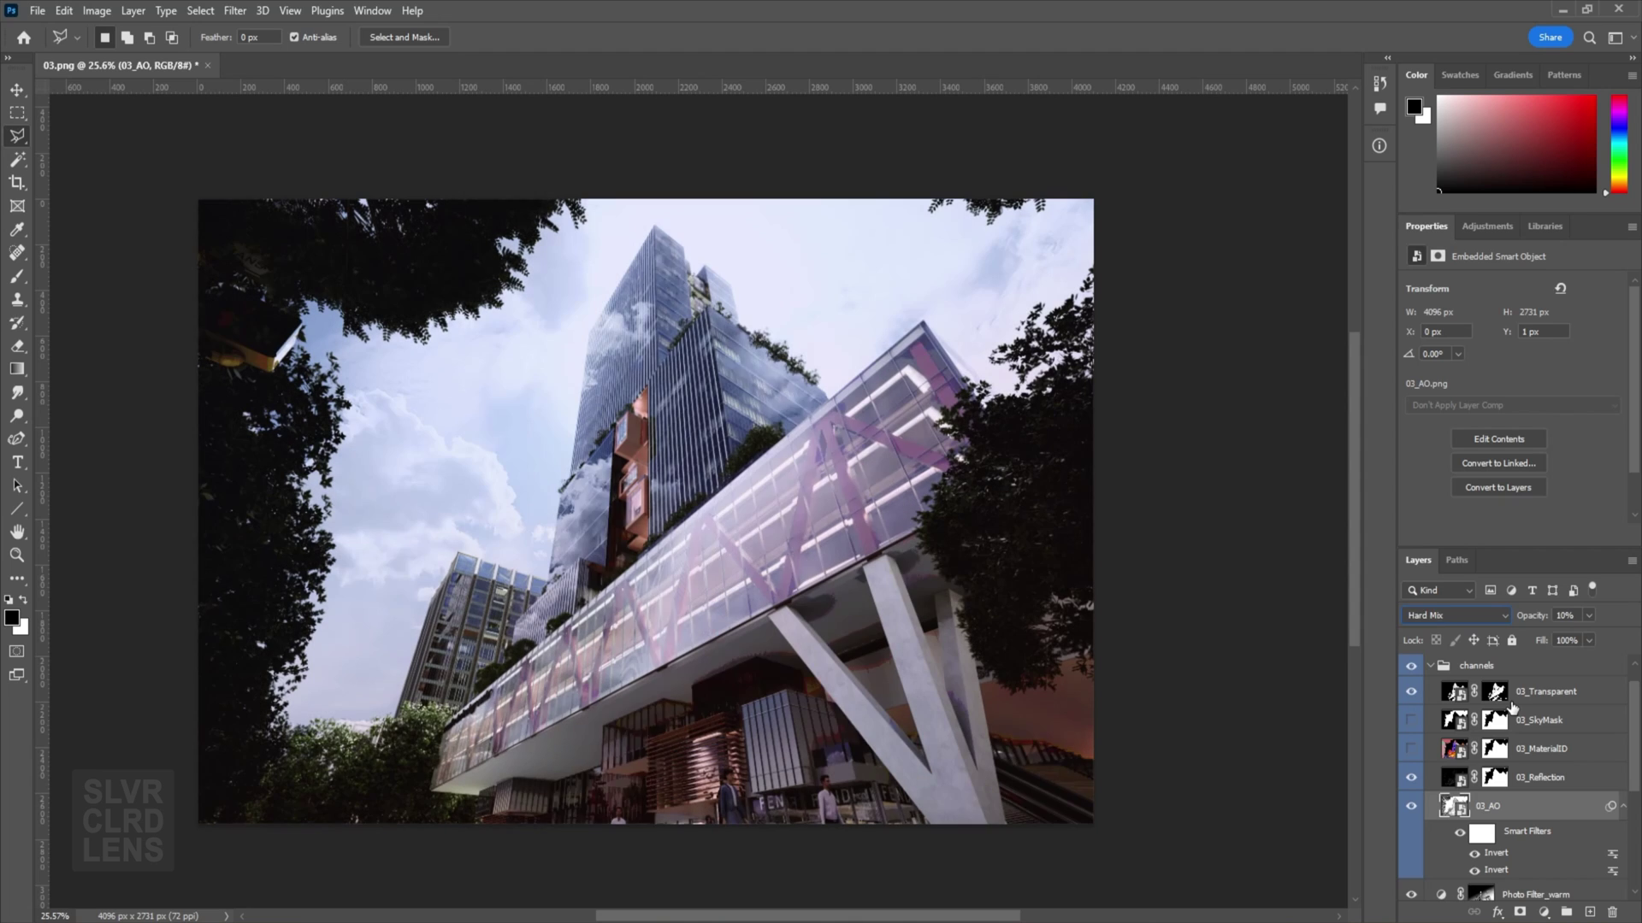
key(shift+minus)
key(shift+minus)
key(shift+minus)
key(shift+minus)
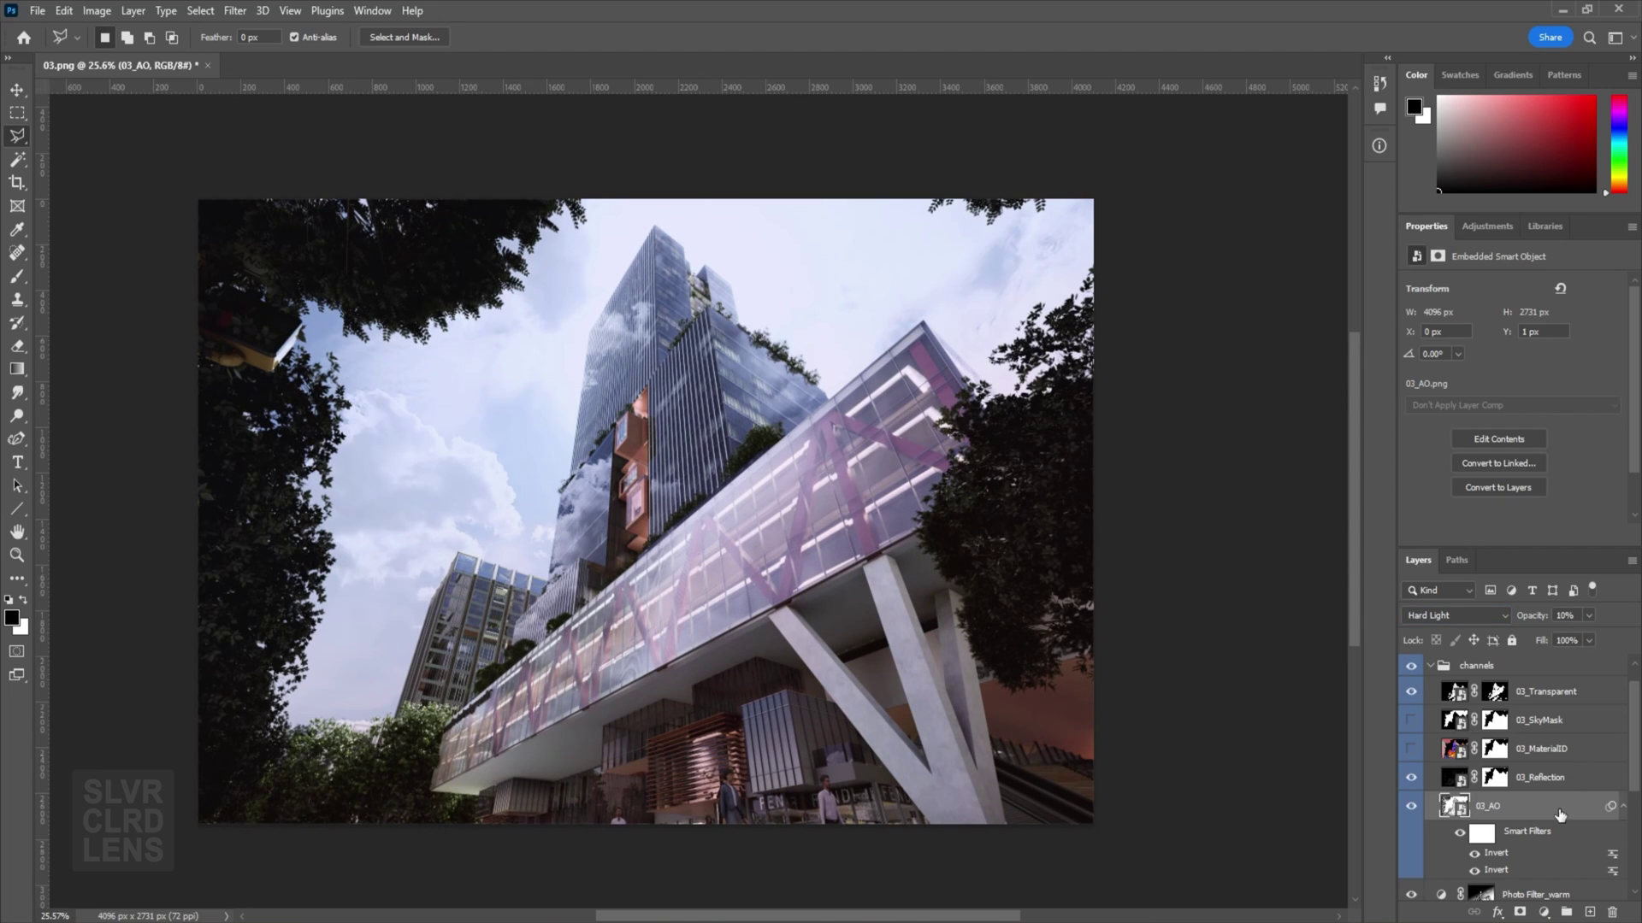
Delete both Invert smart filters from the 03_AO layer.
right_click(1494, 857)
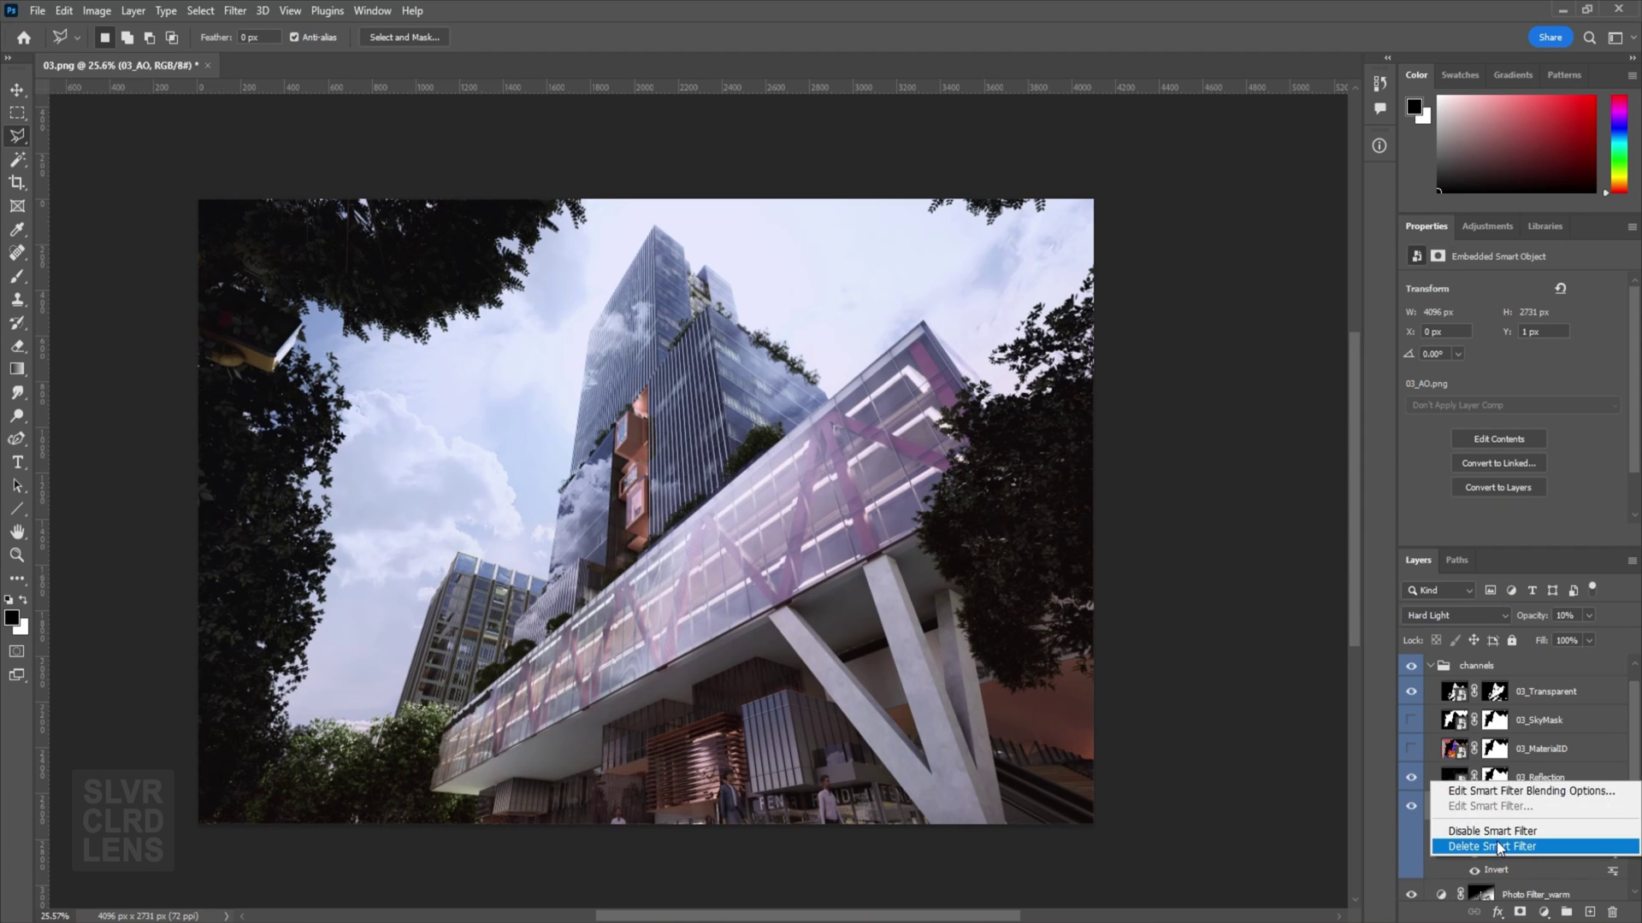
click(1500, 853)
right_click(1500, 854)
click(1505, 845)
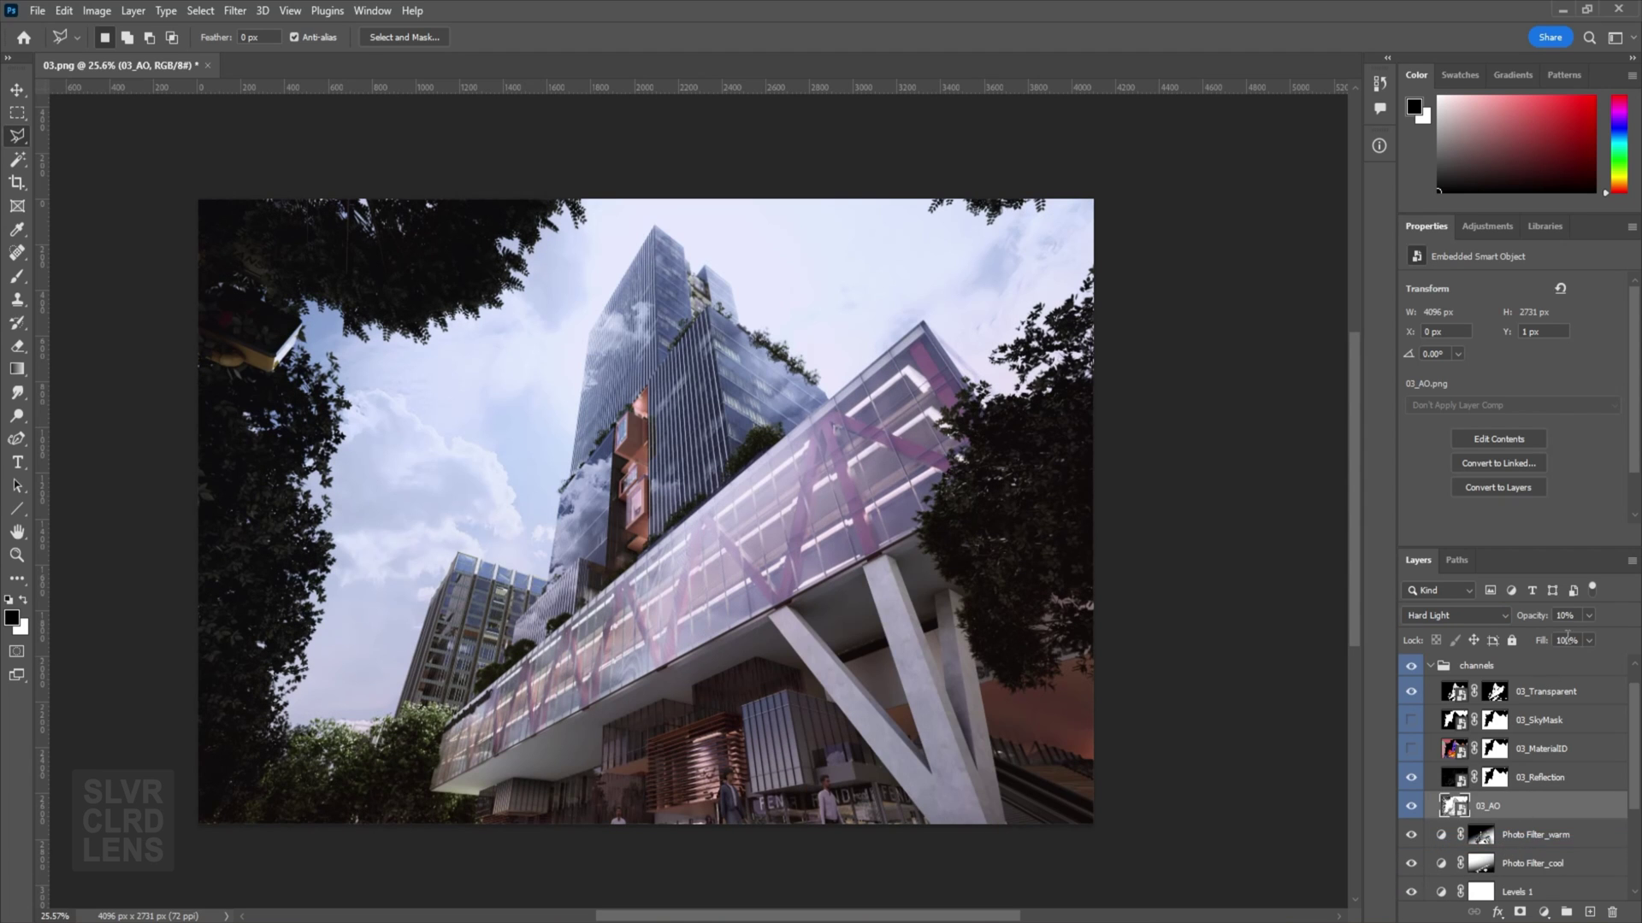
Set the 03_AO layer's blend mode to Soft Light and check its effect by toggling the layer's visibility.
click(1412, 809)
click(1411, 809)
click(1490, 614)
click(1447, 708)
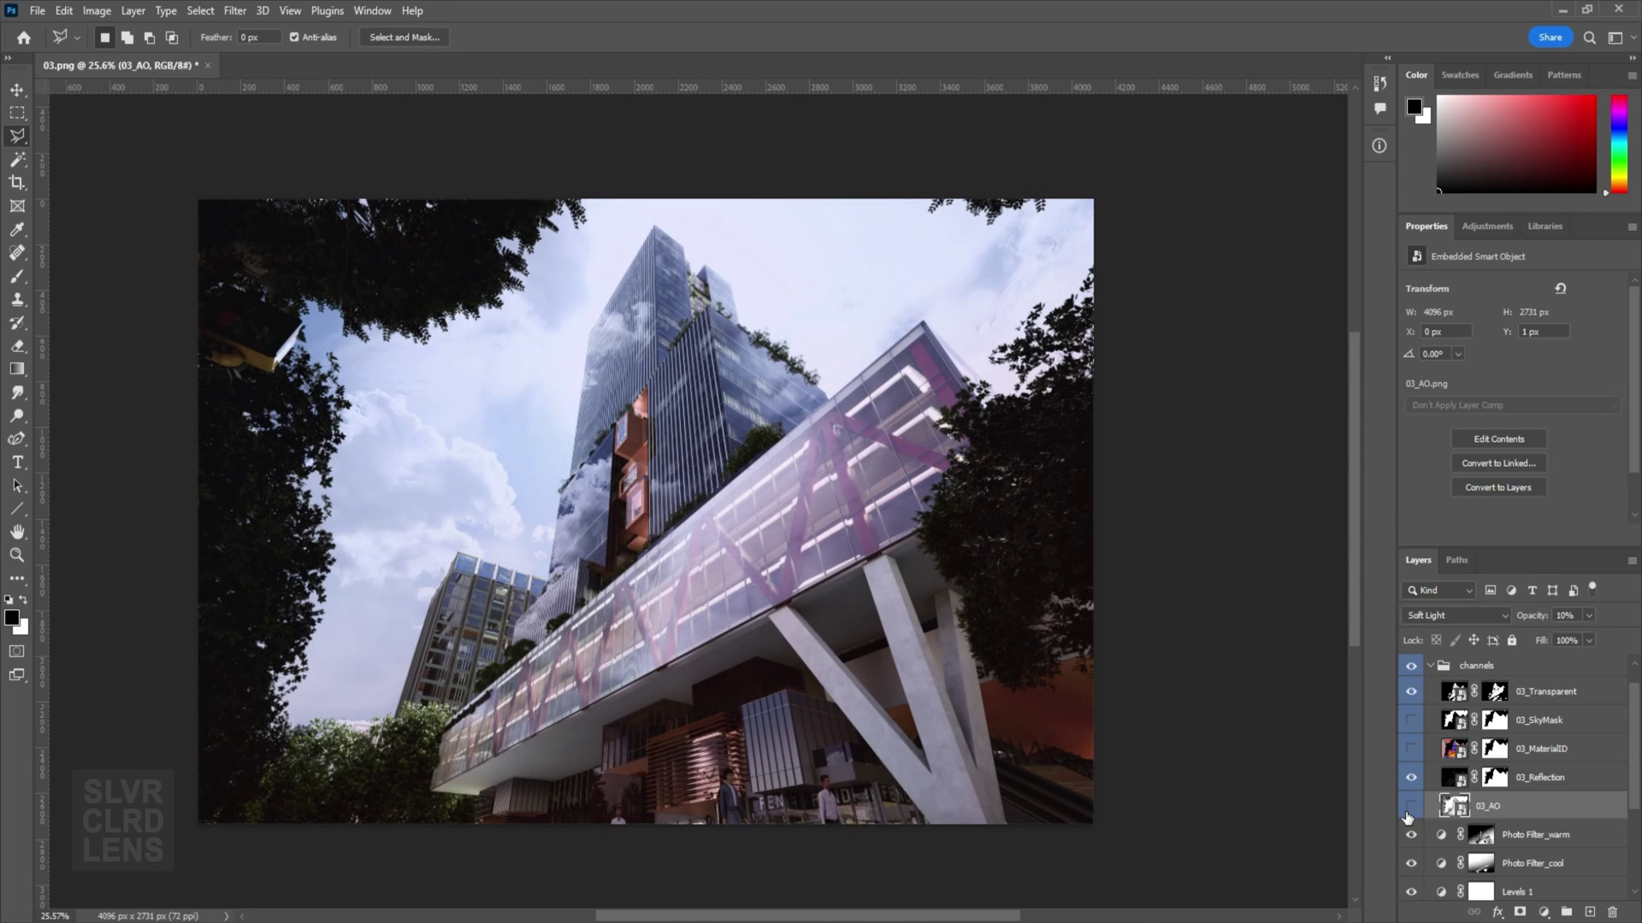
Apply an Invert smart filter to the 03_AO layer.
alt+scroll(814, 418, up, 5)
alt+scroll(894, 439, down, 5)
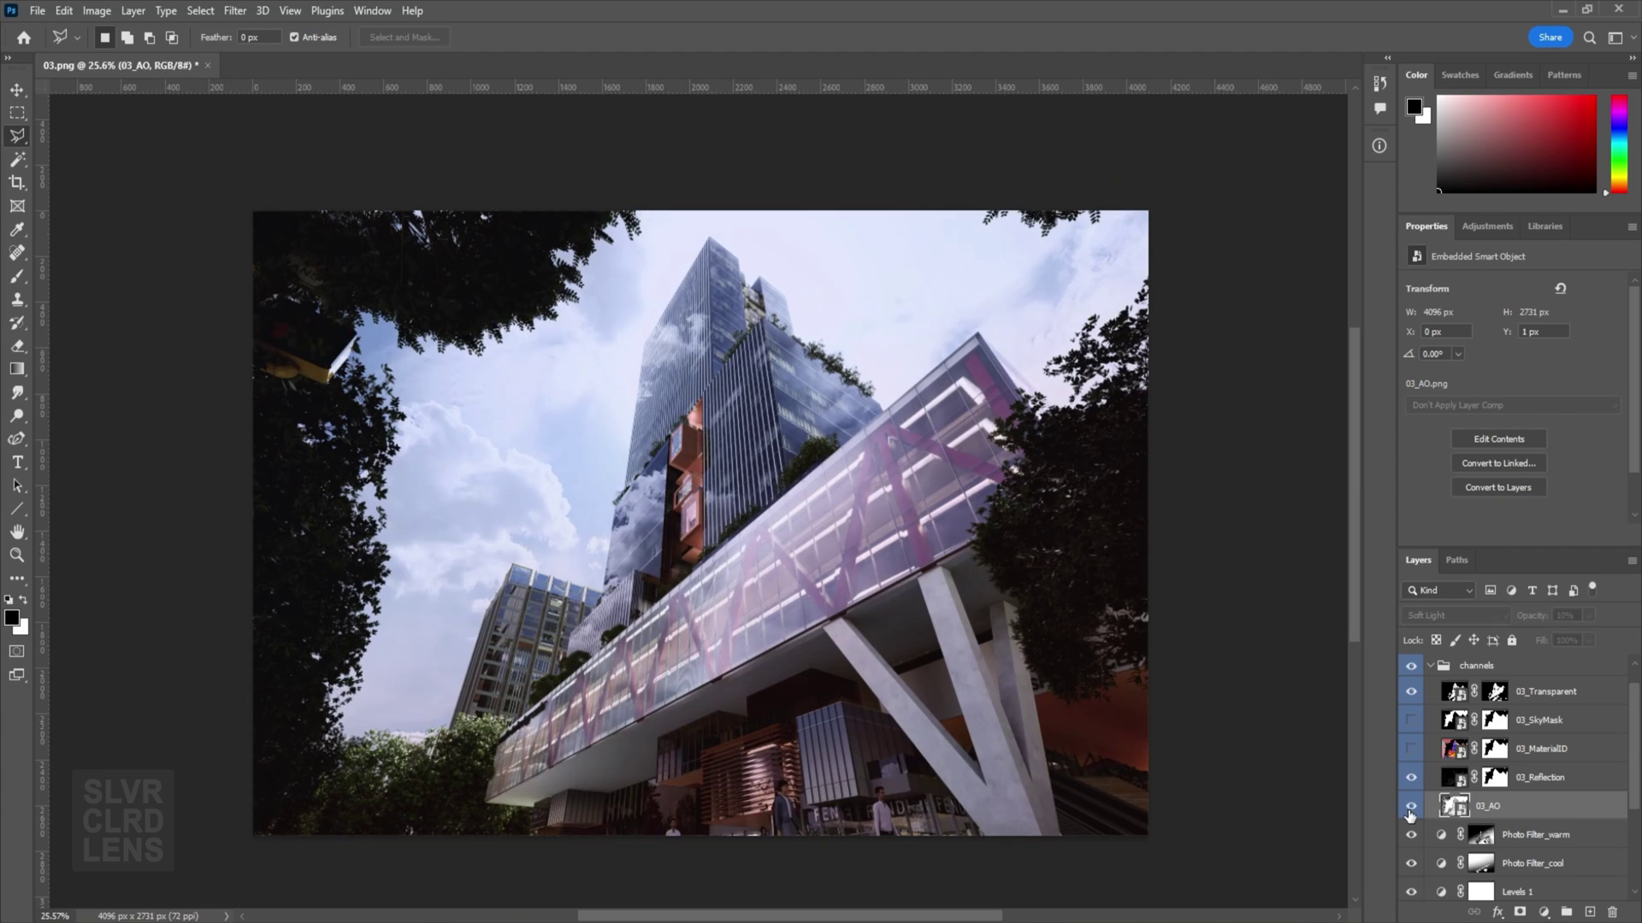
key(ctrl+z)
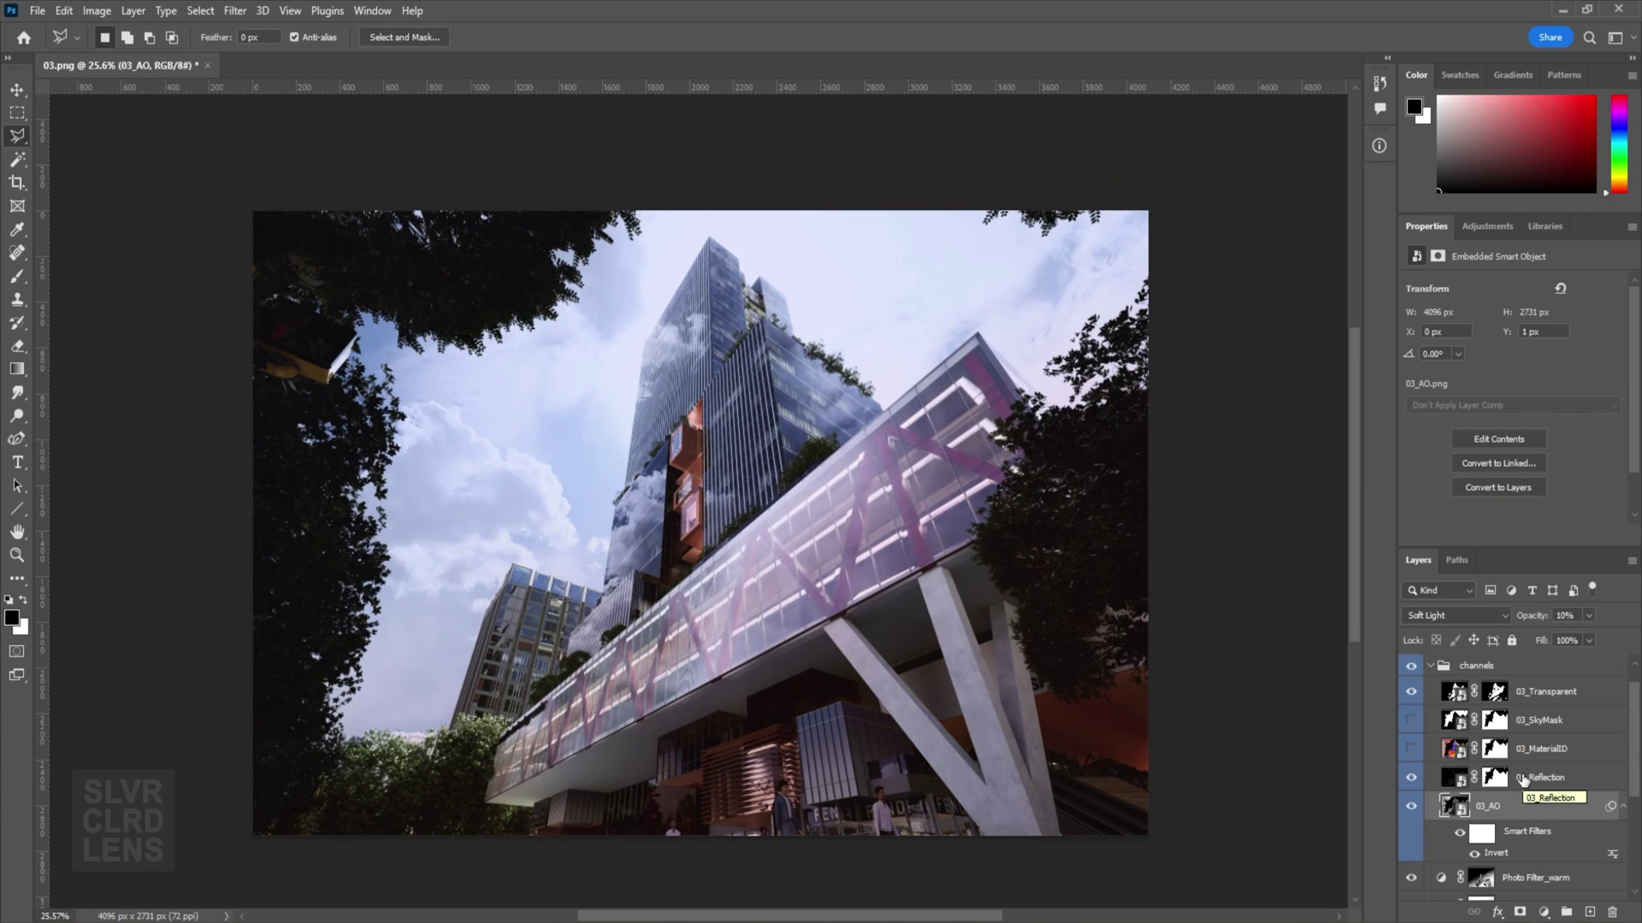
key(ctrl+shift+z)
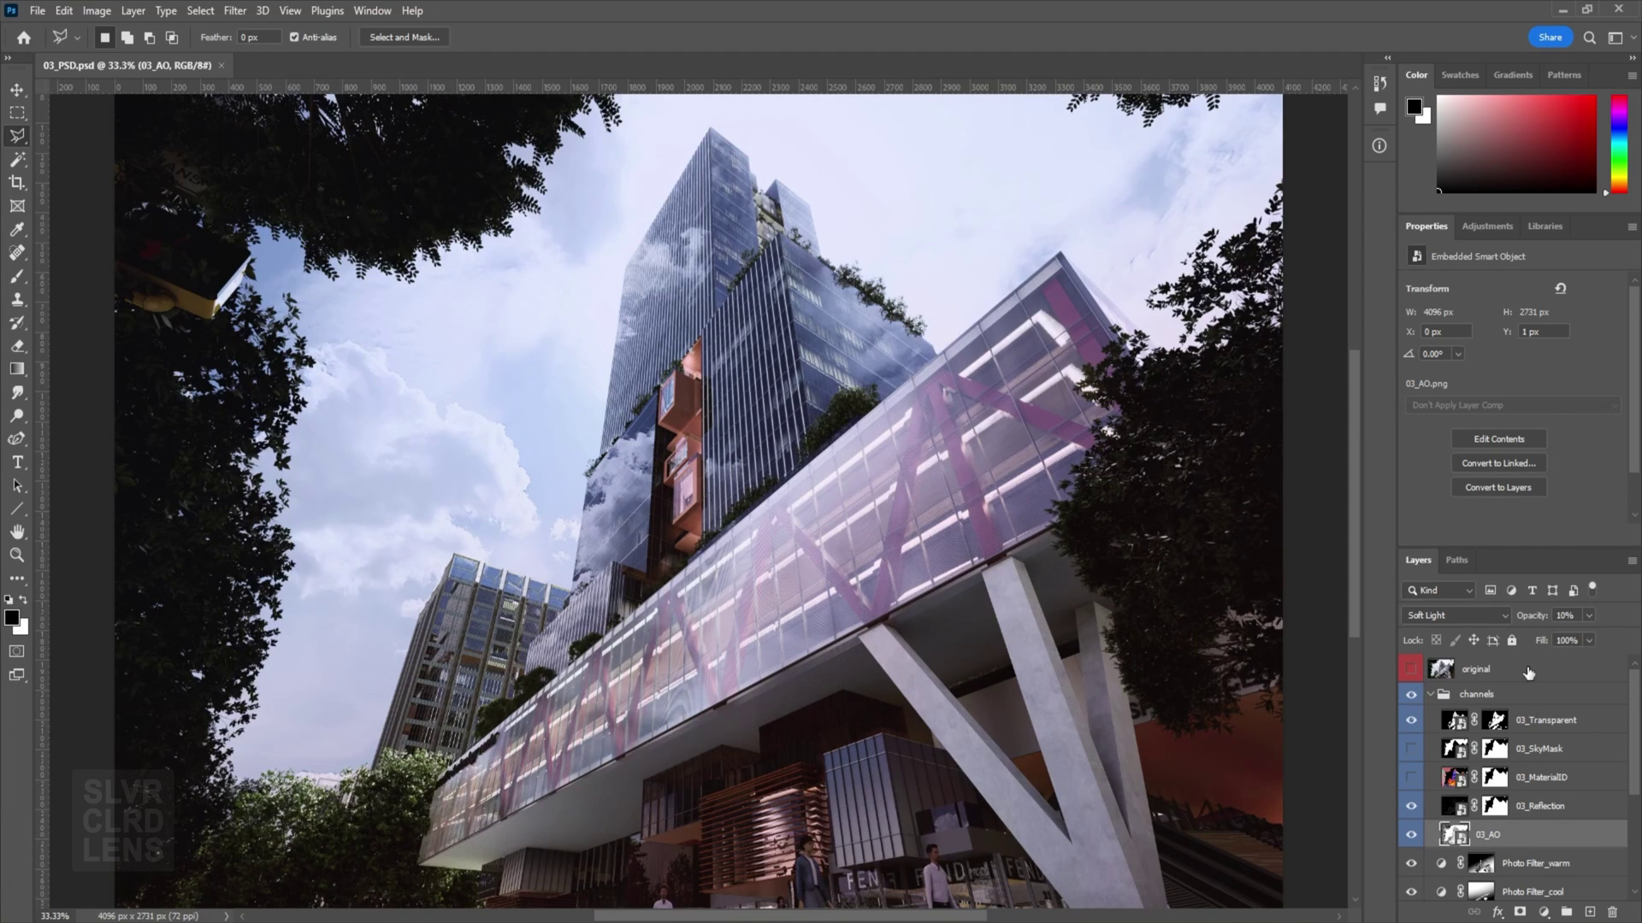
Collapse the channels group and group all adjustment layers from Curves 1 up to Photo Filter_warm.
click(1528, 673)
click(1430, 694)
scroll(1504, 746, down, 1)
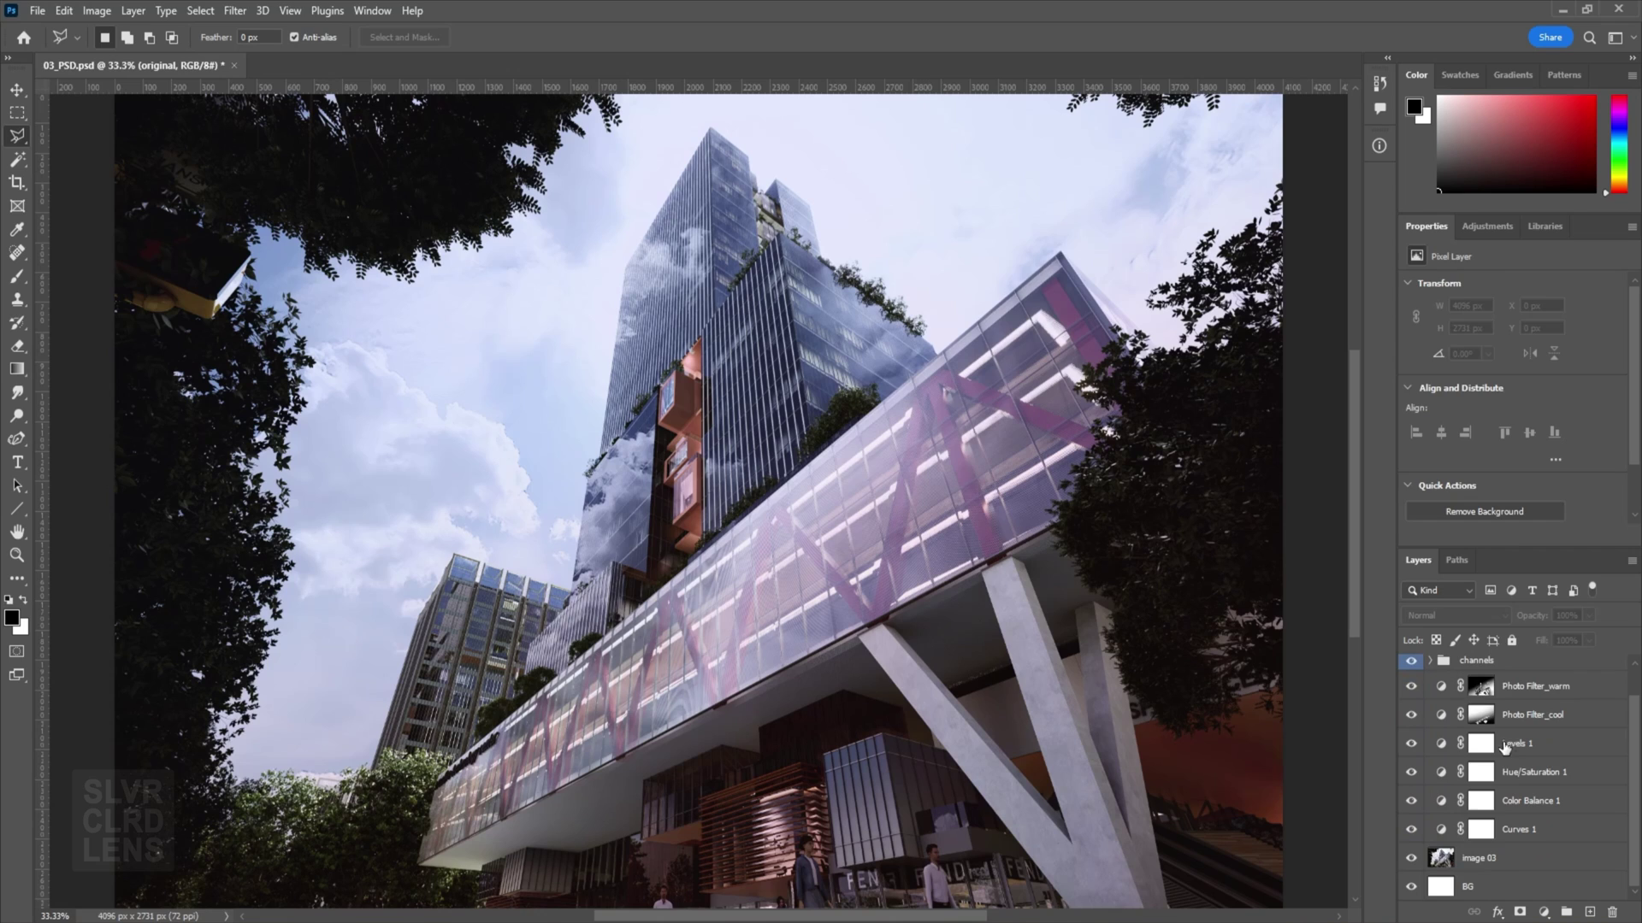
click(1550, 840)
scroll(1550, 842, up, 1)
shift+click(1559, 723)
key(ctrl+g)
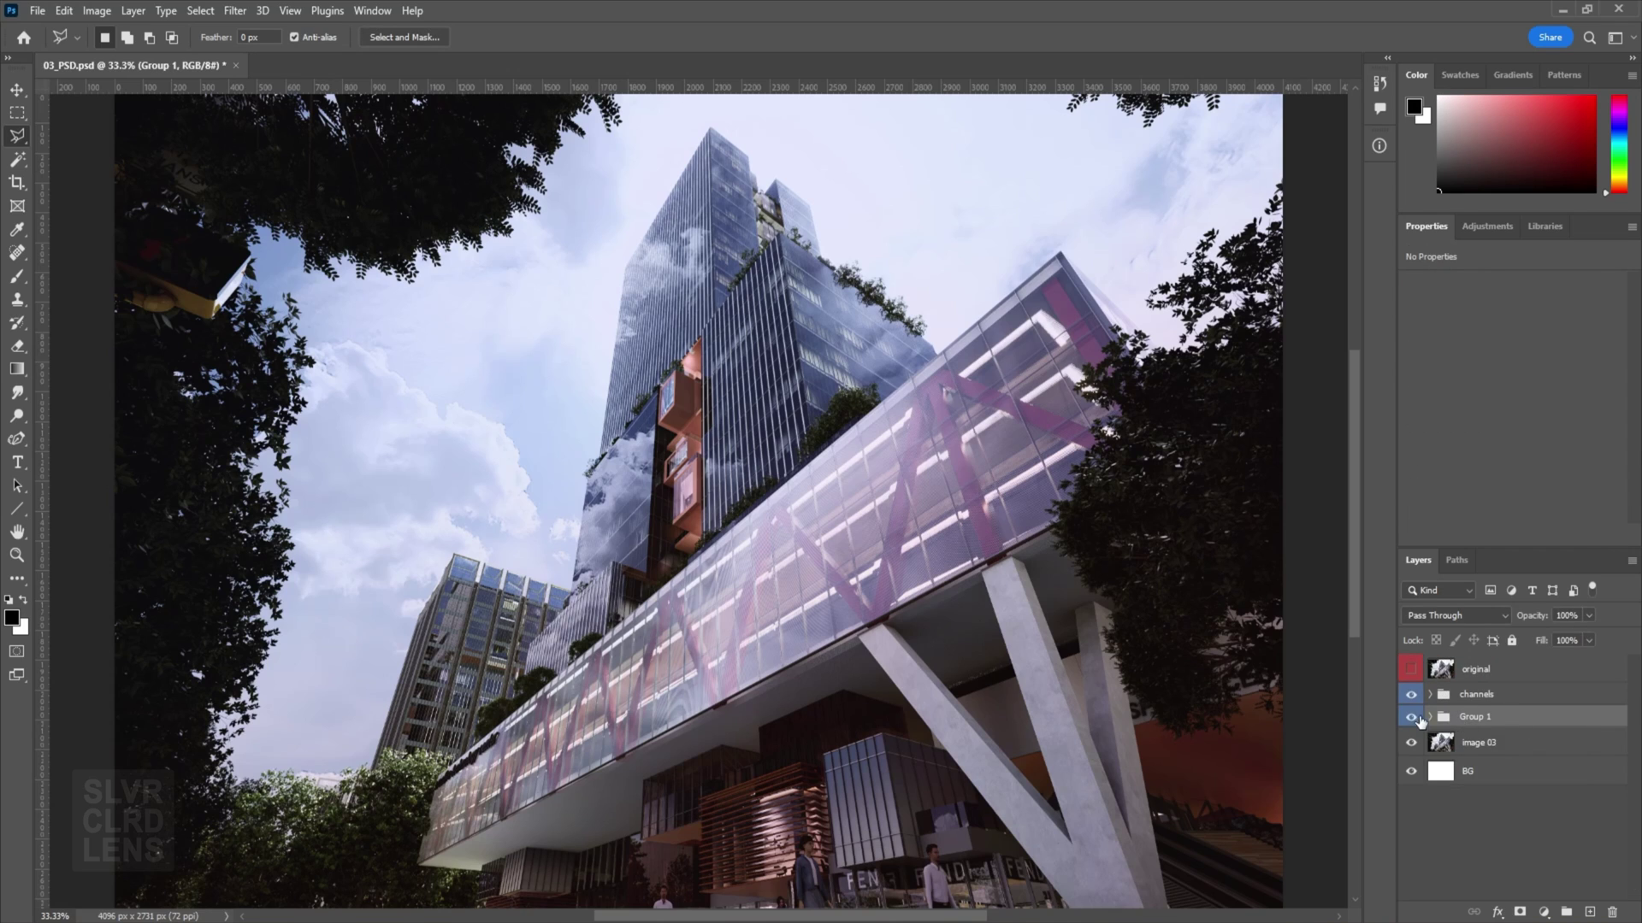
Give the new adjustment layer group a yellow colour label and rename it filters.
right_click(1415, 716)
click(1453, 812)
text(filters)
key(Return)
Compare the image before and after editing by toggling the visibility of the filters group and the original layer.
click(1411, 718)
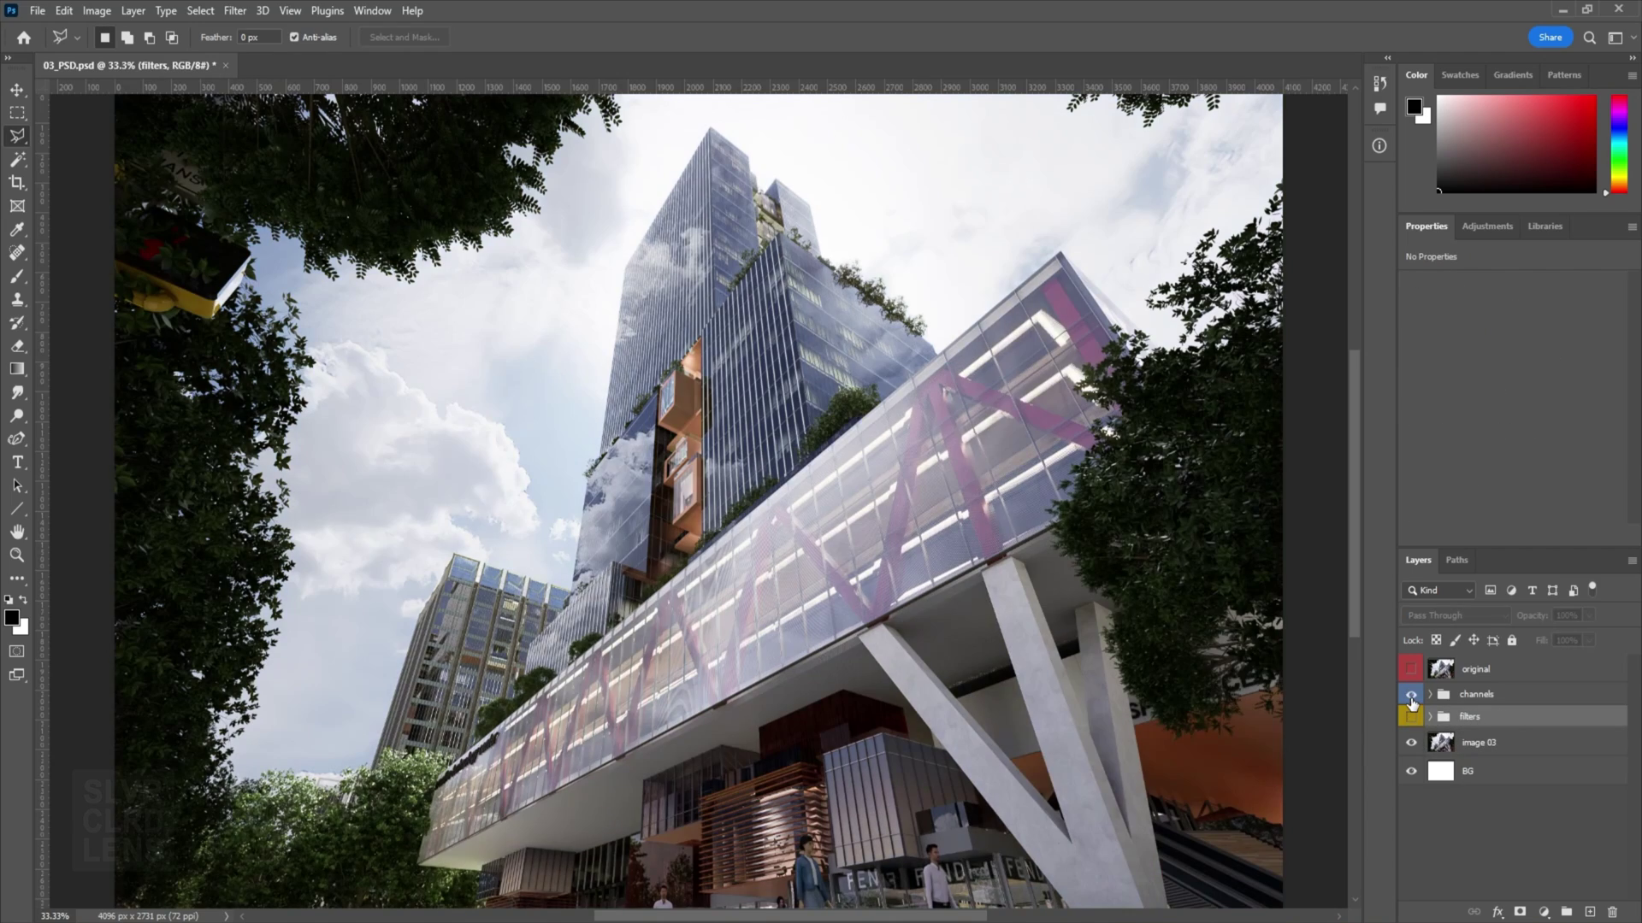
click(1411, 718)
click(1412, 669)
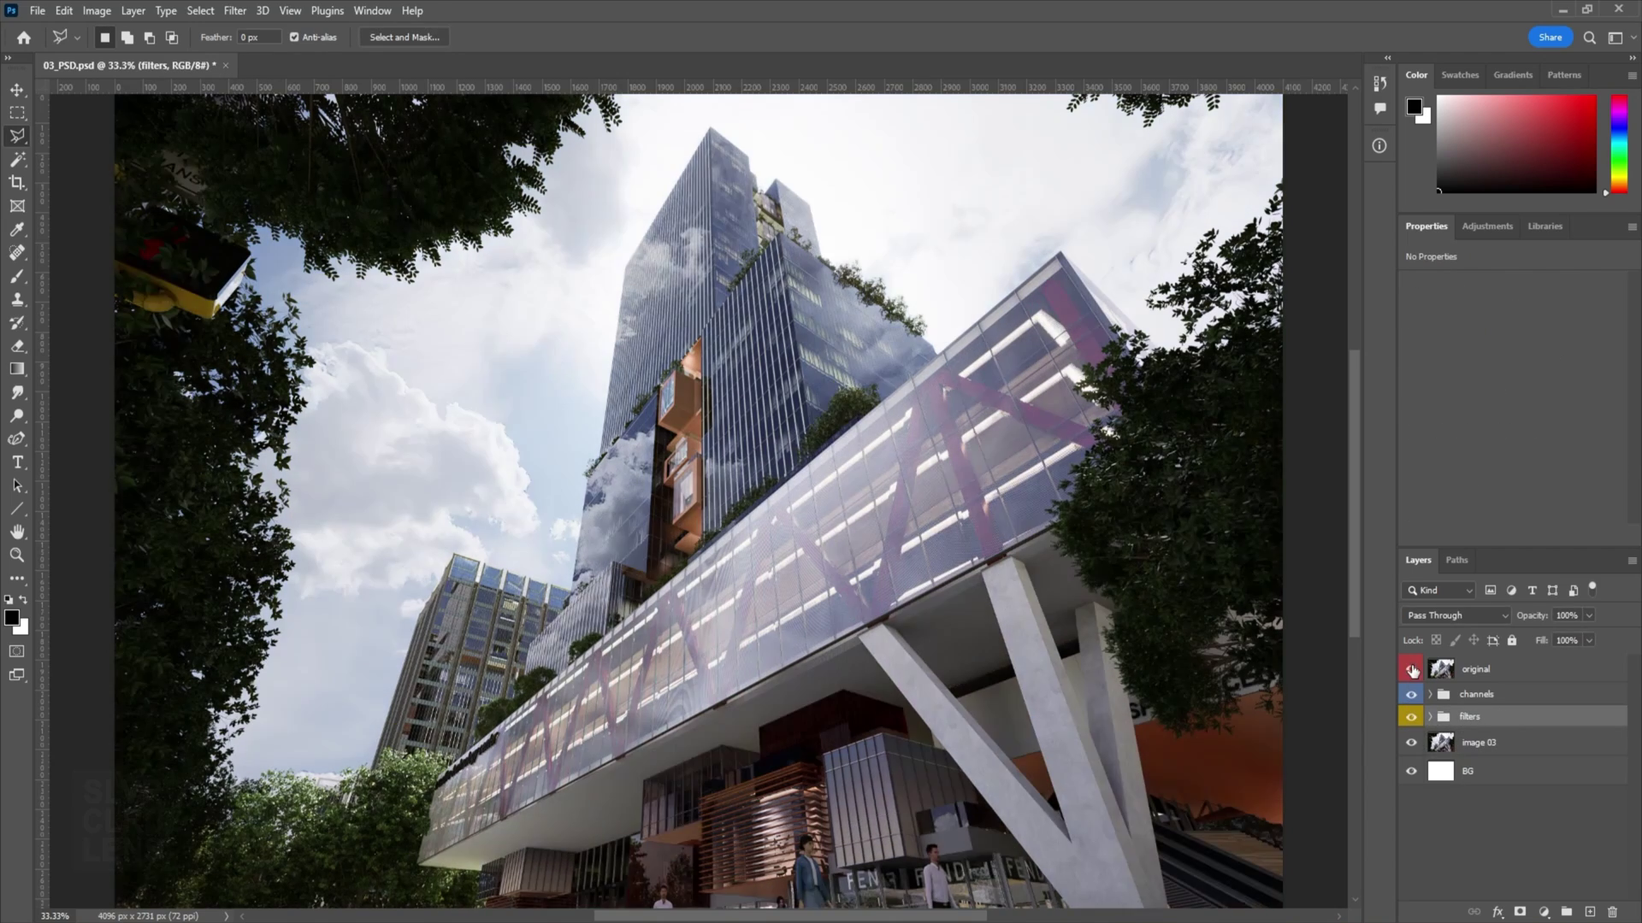
click(1411, 670)
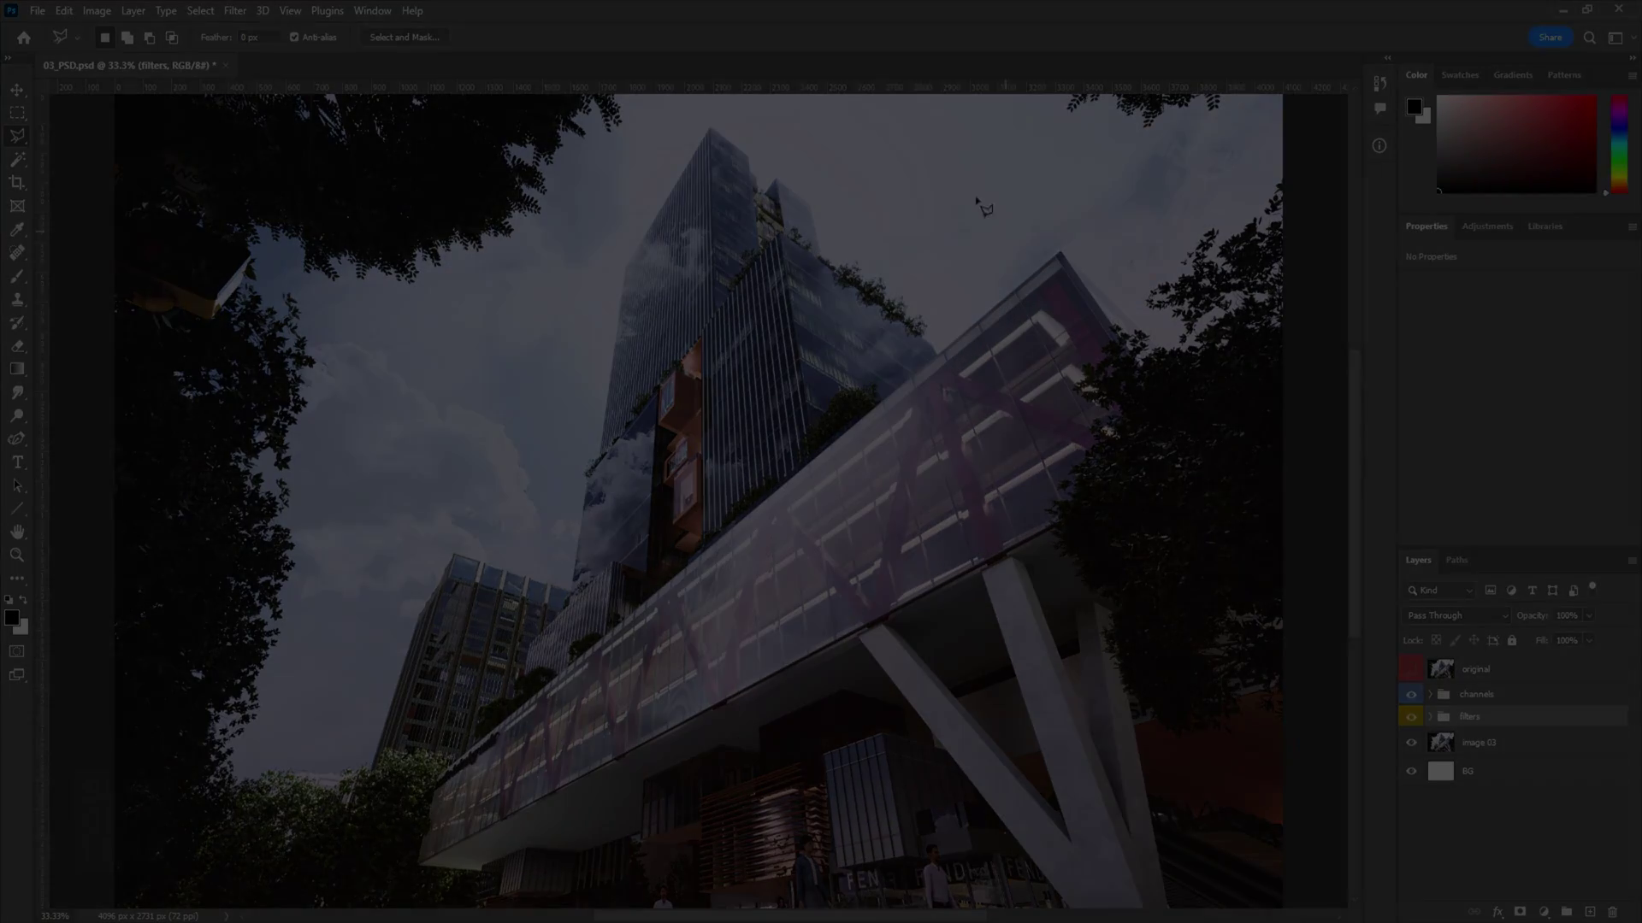